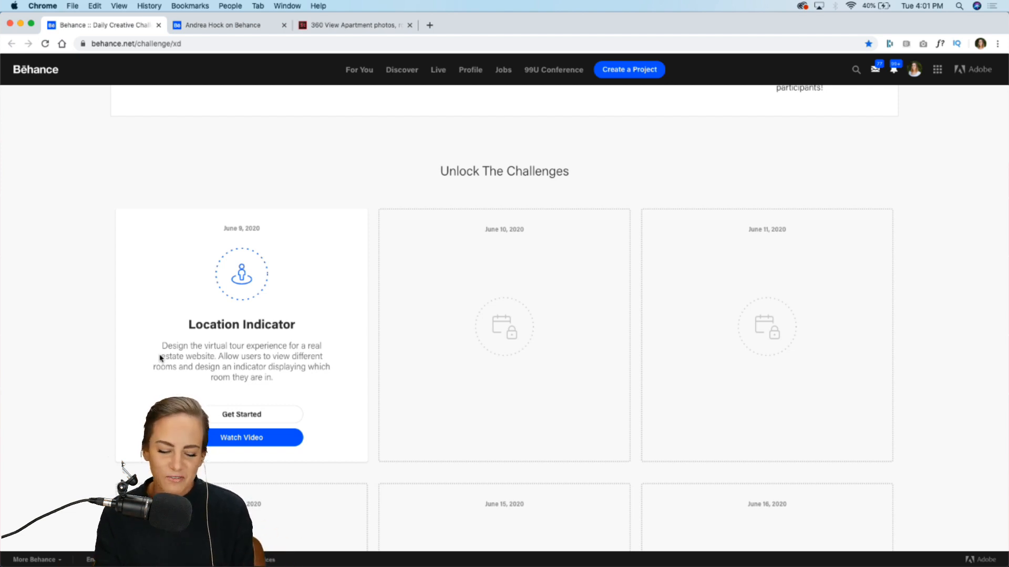
Step: Follow the Get Started link, download the XD_DCC_Day_1_Real Estate starter file directly from Dropbox, and open it in Adobe XD
left_click(266, 414)
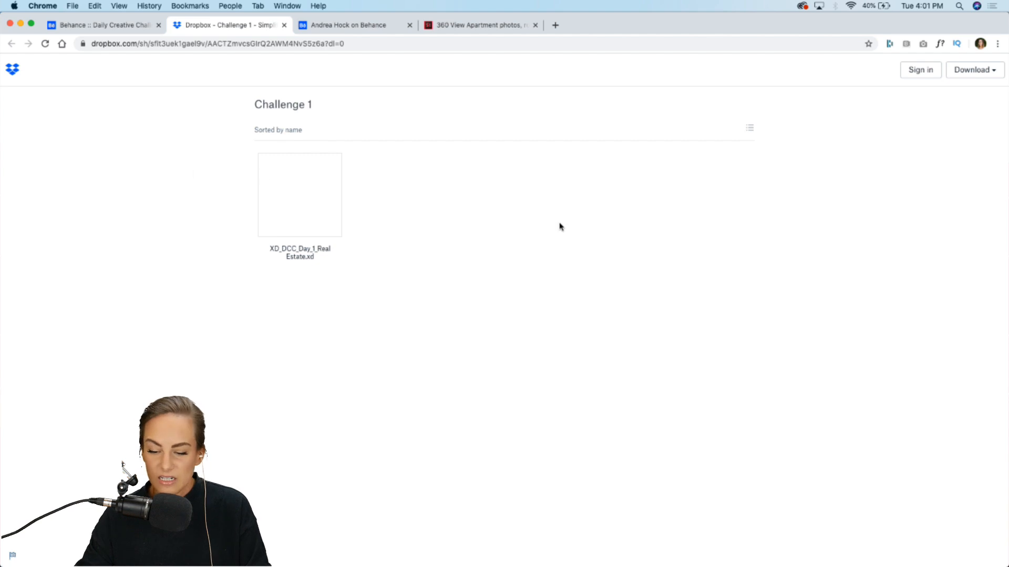
left_click(1003, 70)
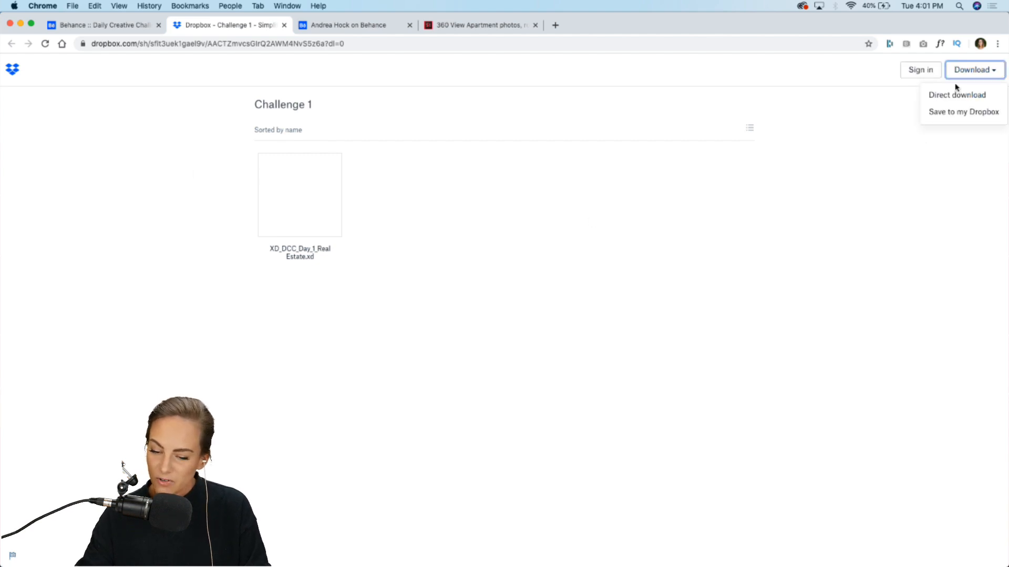
left_click(940, 96)
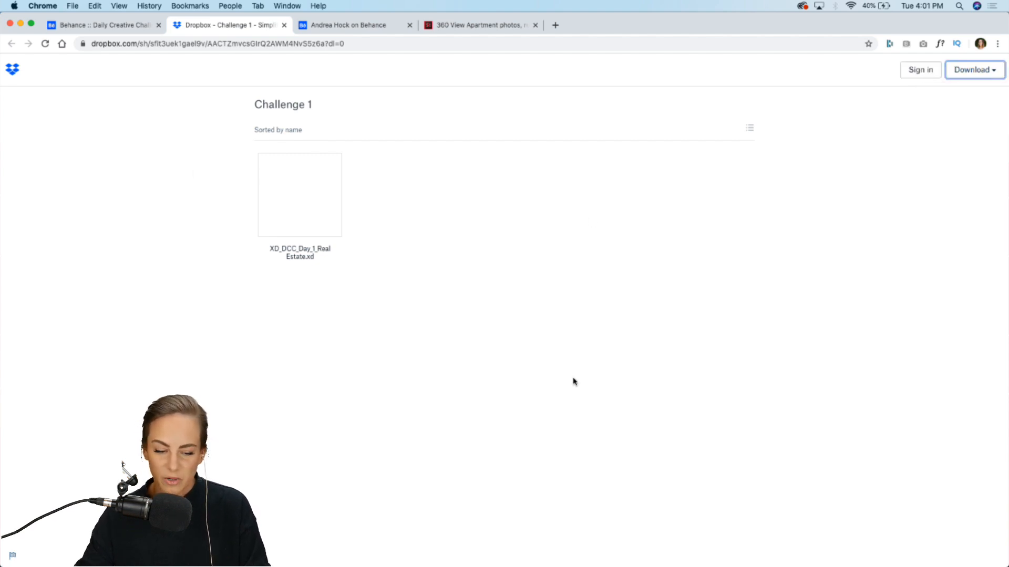
left_click(598, 552)
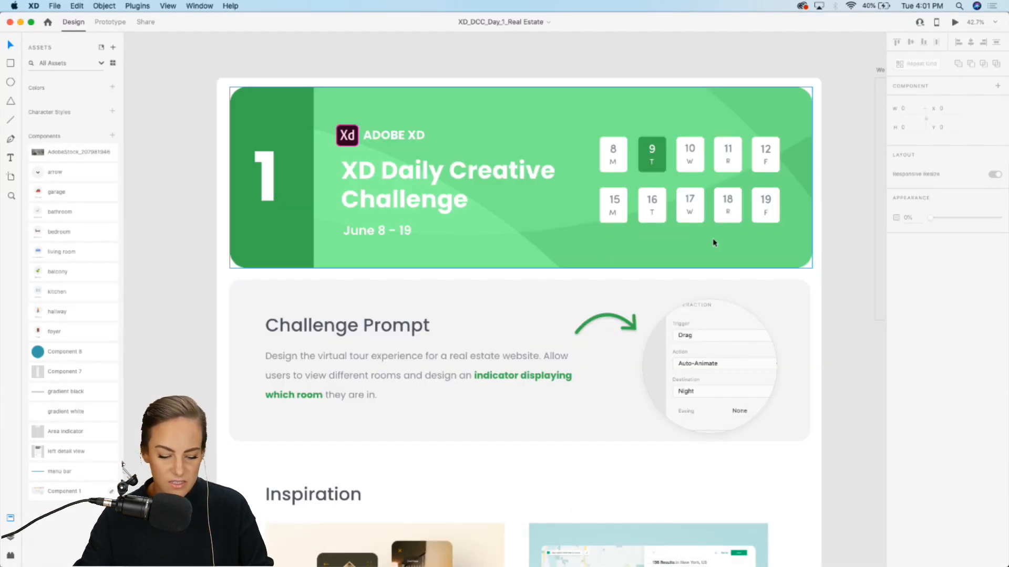
Step: Return to the Behance challenge page in Chrome and dismiss the download bar
mouse_move(684, 561)
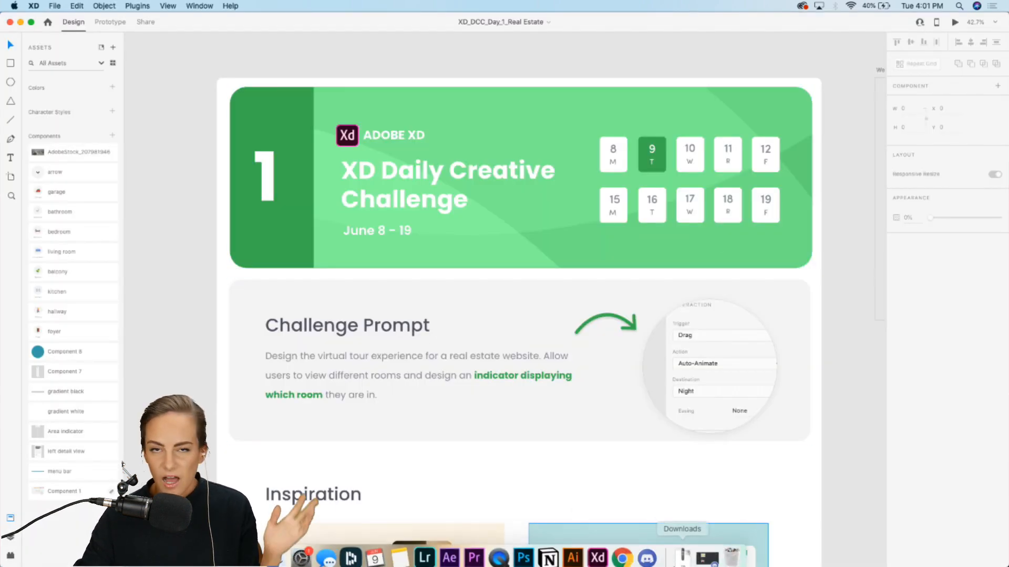
left_click(627, 557)
left_click(89, 26)
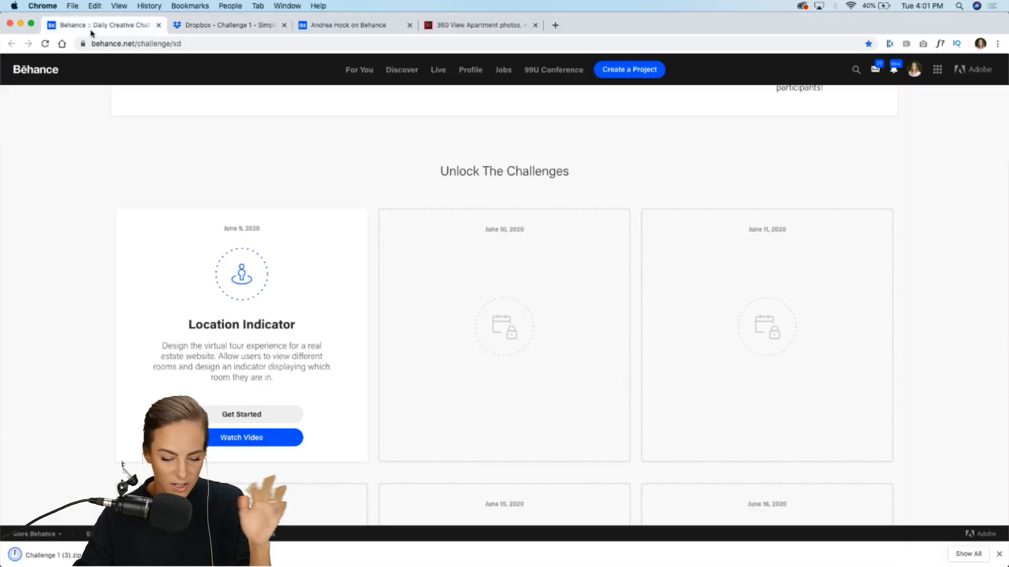
left_click(999, 554)
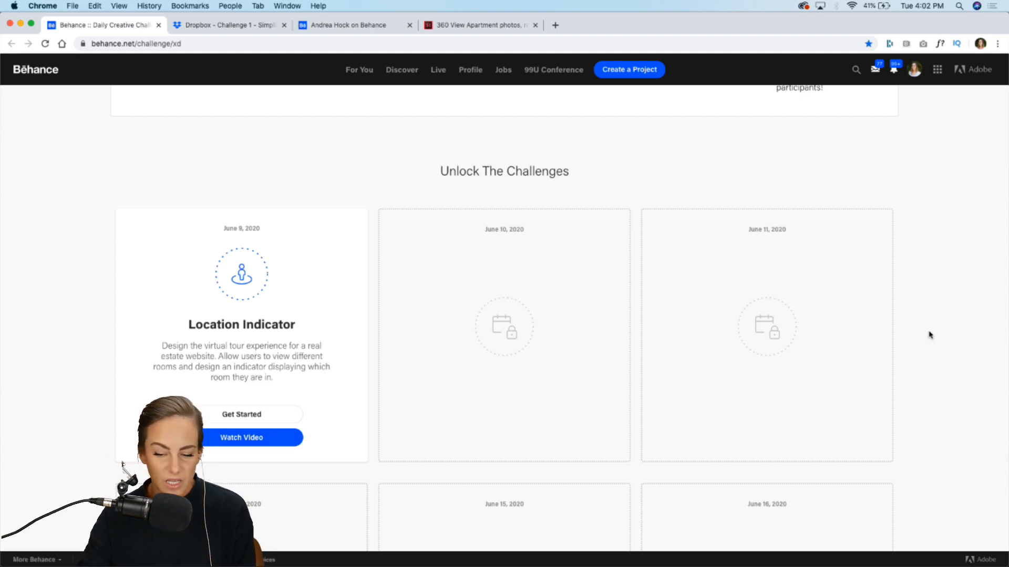
Step: Follow the Join us link to the XD community Discord, close the browser tab, and switch to the Discord app
scroll(928, 334, "down", 2)
scroll(929, 335, "down", 10)
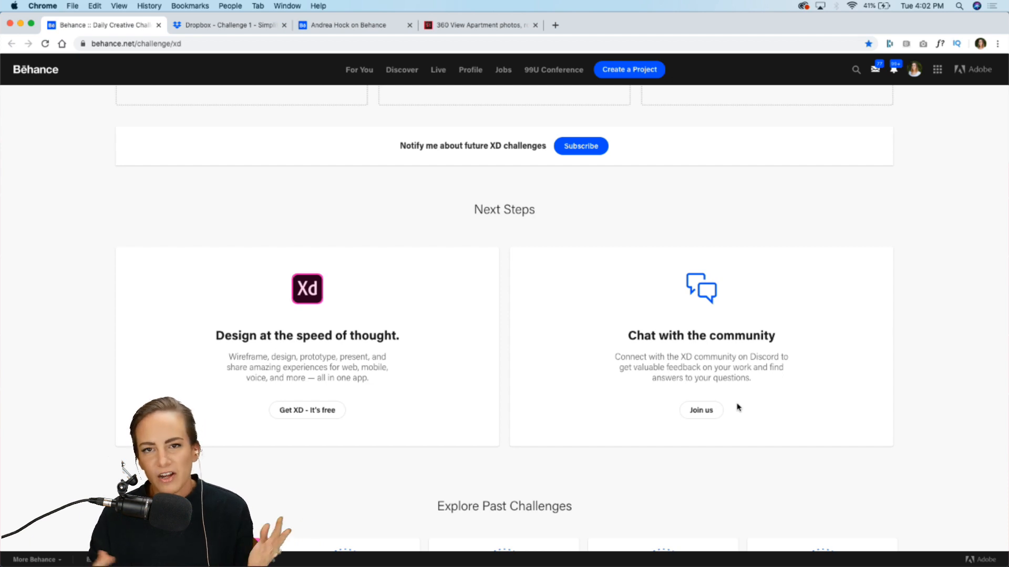
left_click(702, 410)
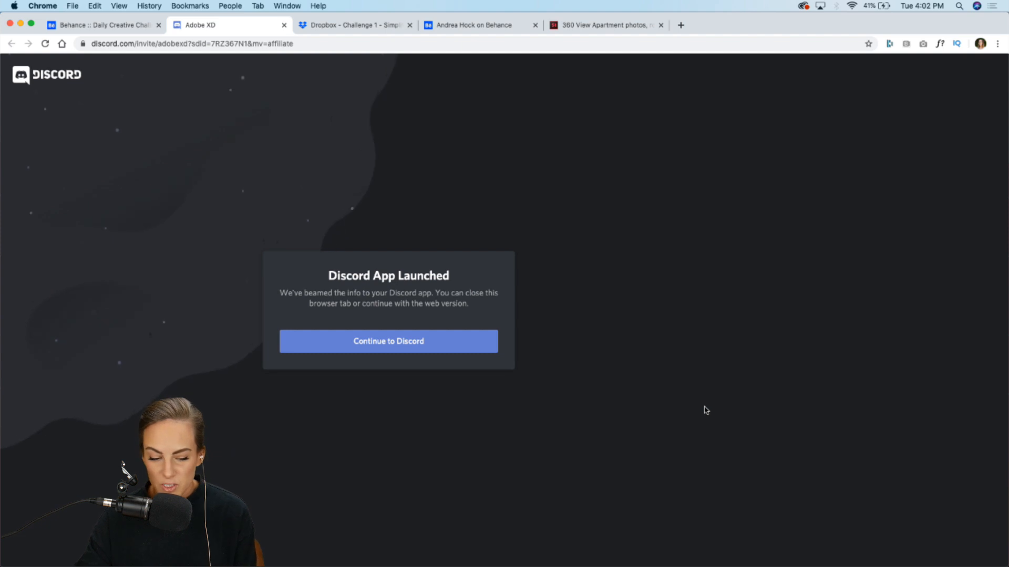
left_click(283, 25)
left_click(284, 25)
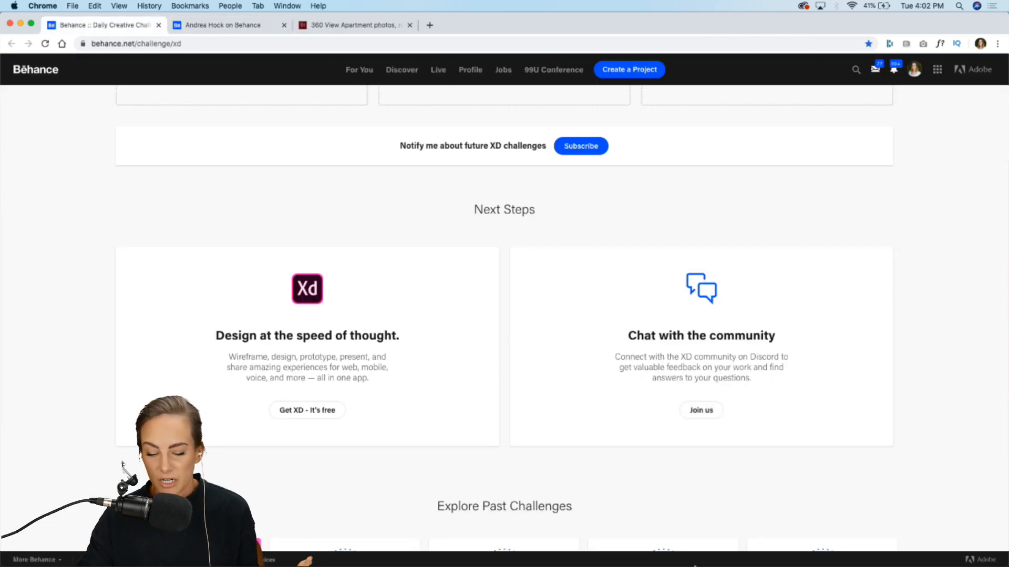
left_click(658, 552)
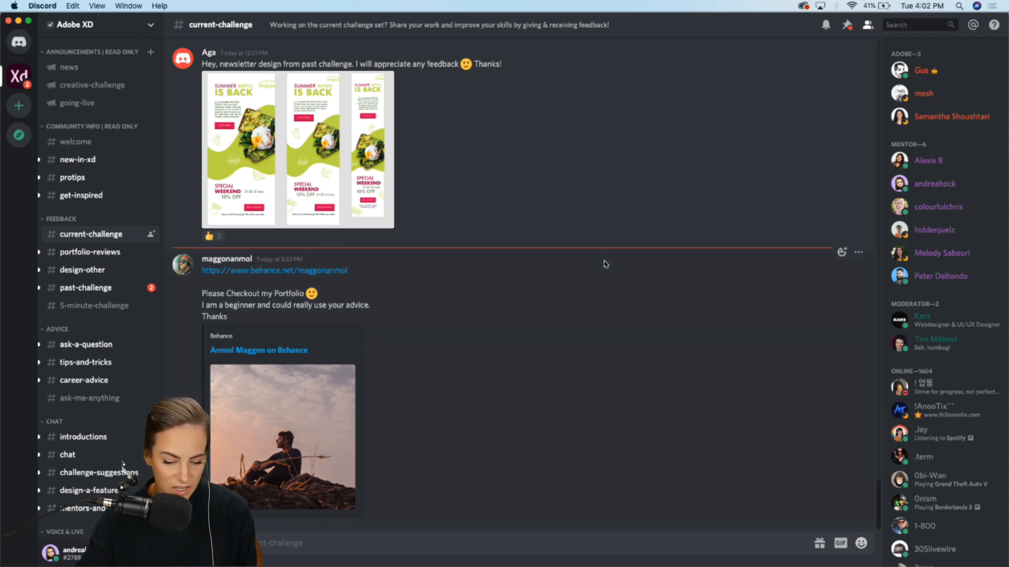
Step: Browse the current-challenge channel posts and open the creative-challenge channel
scroll(480, 271, "up", 3)
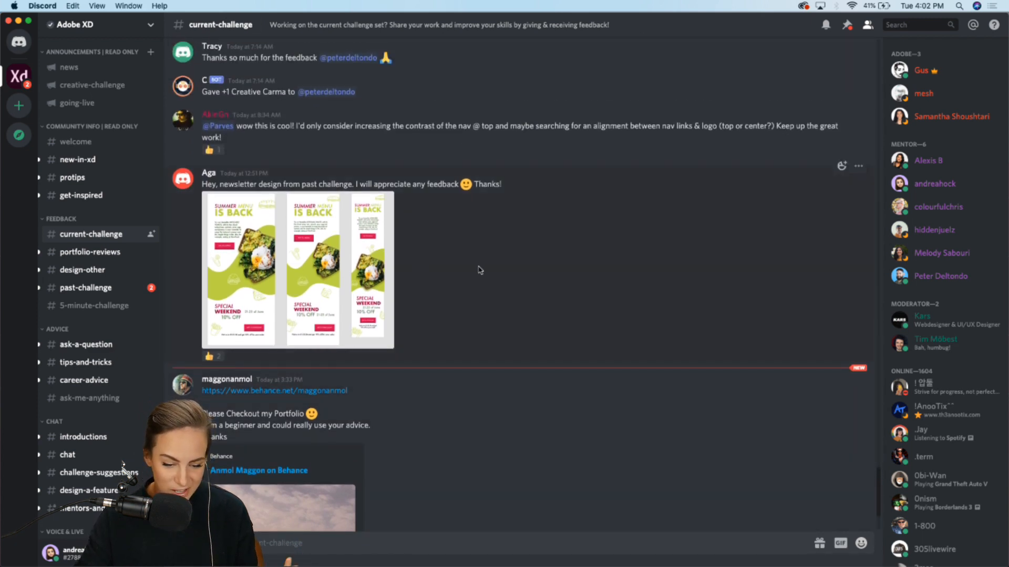
scroll(480, 271, "up", 10)
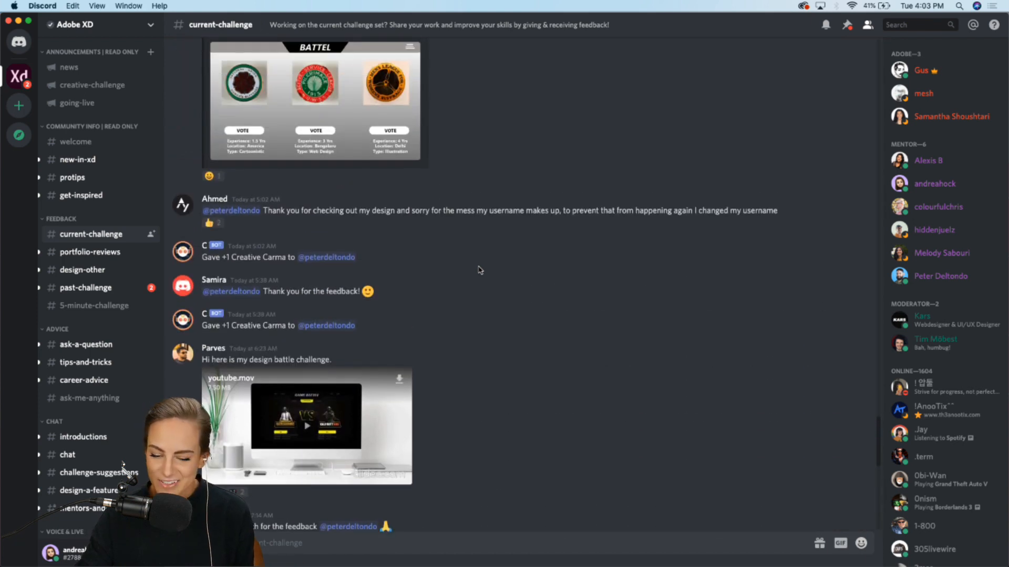
scroll(481, 271, "up", 4)
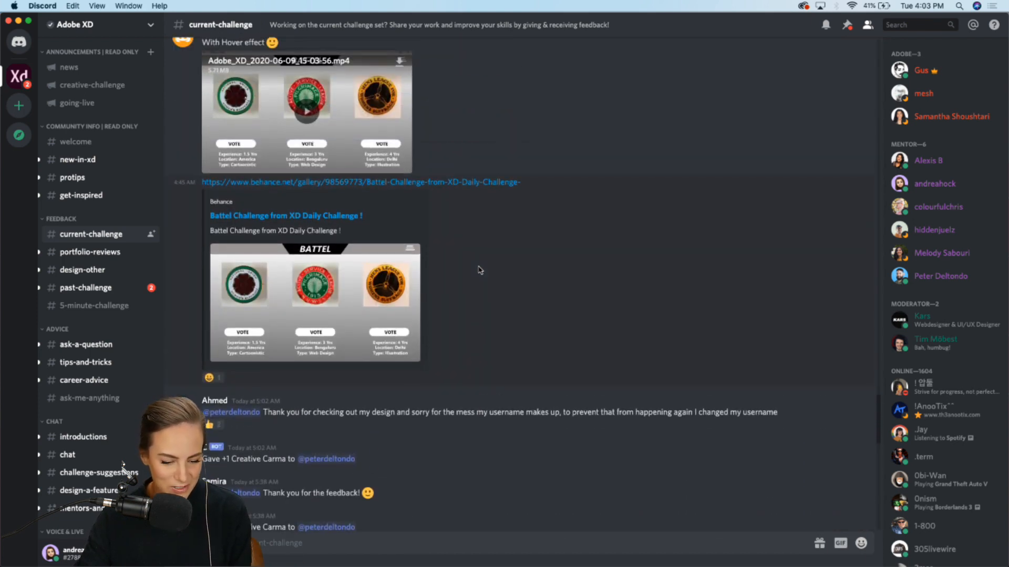
scroll(481, 271, "down", 8)
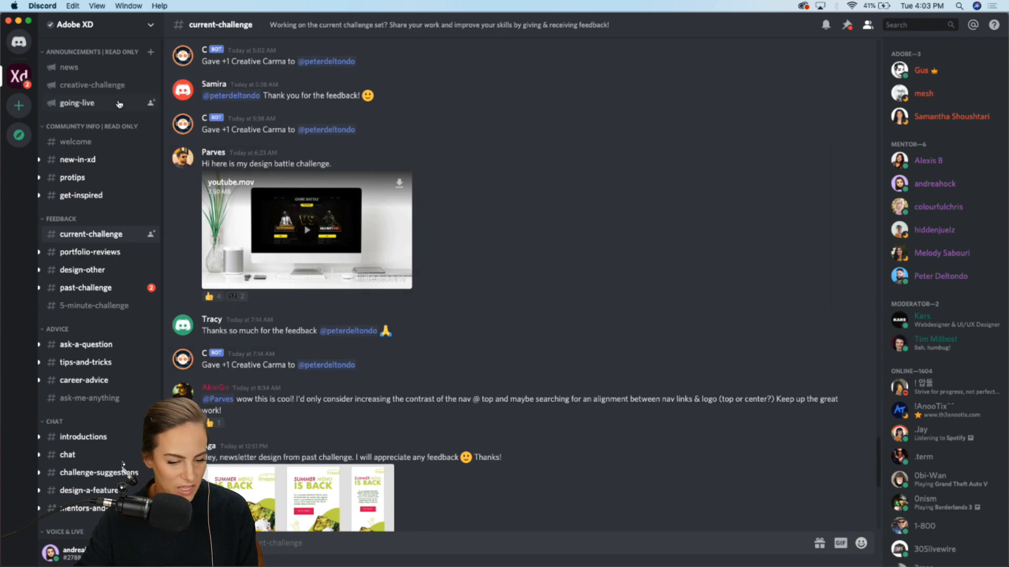
left_click(100, 85)
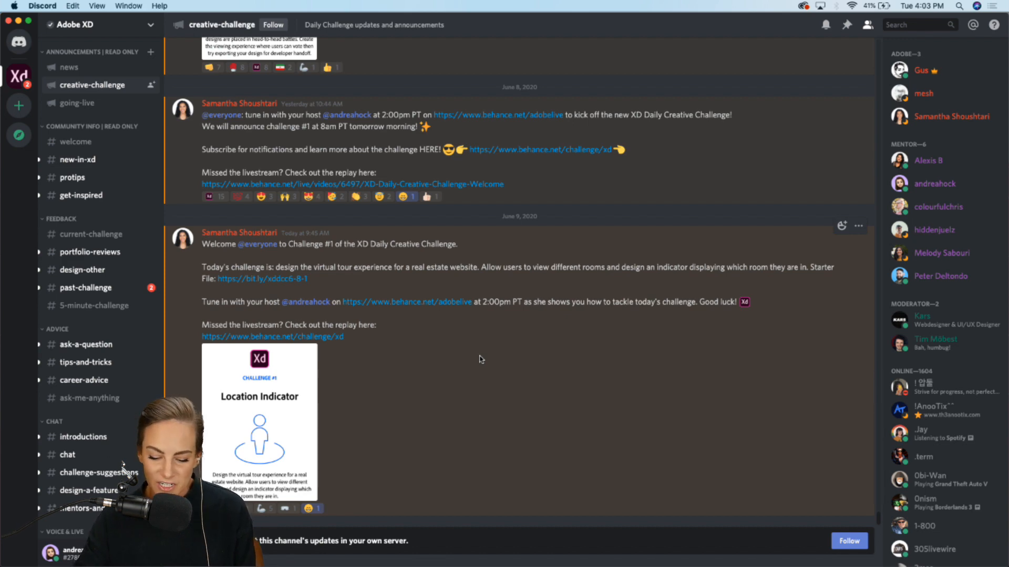
Step: Leave Discord and open the XD Daily Creative Challenge June 8–19 project from the Behance profile
left_click(19, 20)
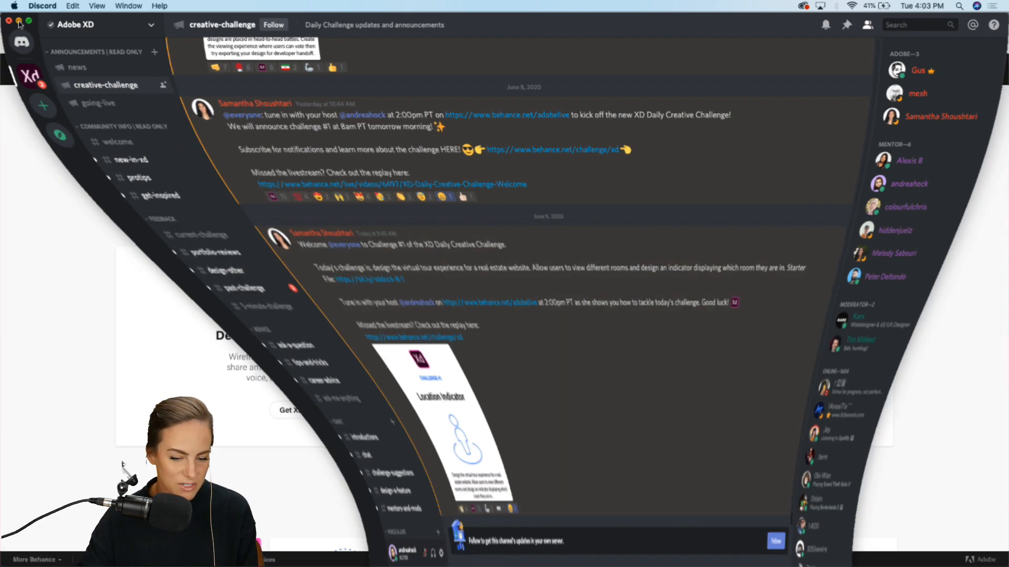
scroll(118, 279, "up", 3)
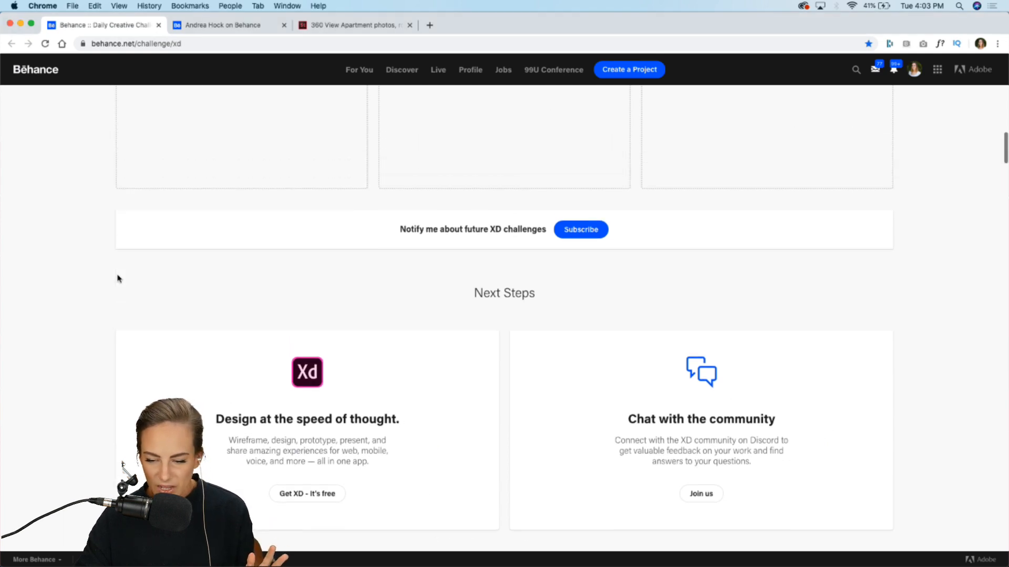
left_click(229, 25)
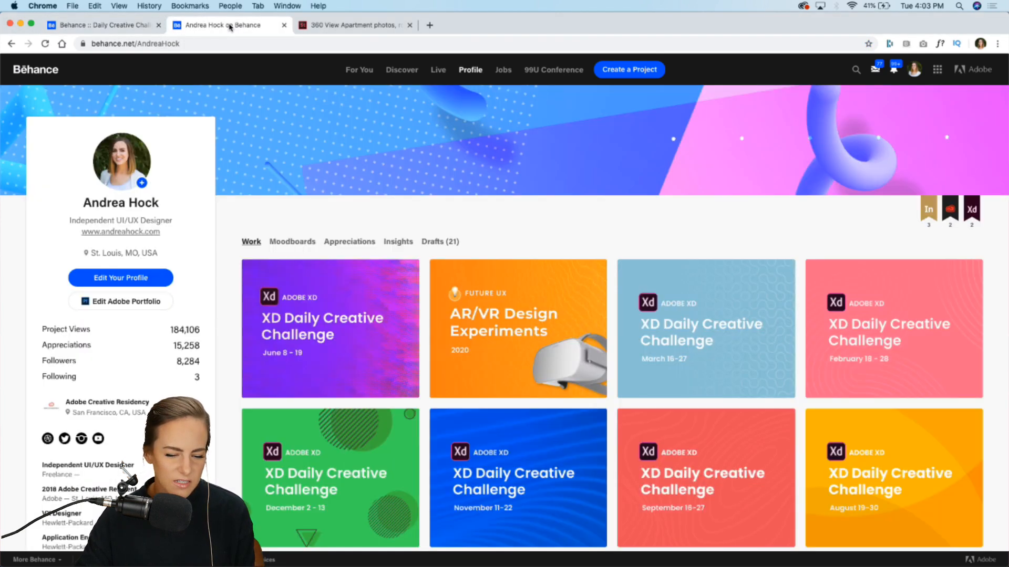
left_click(339, 322)
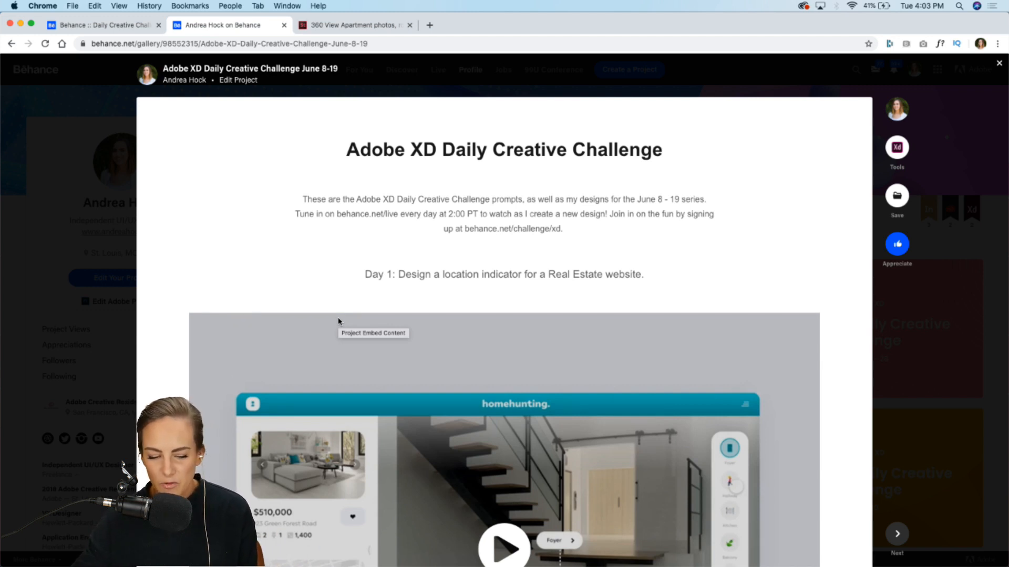
Step: Play the Day 1 location indicator demo video, view it fullscreen, and close the project
scroll(339, 323, "down", 5)
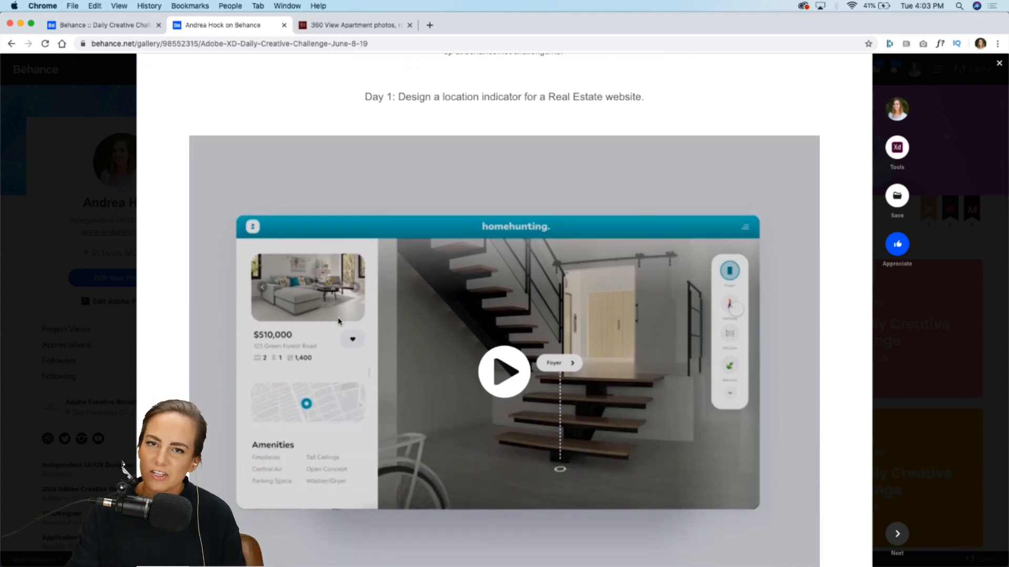
scroll(339, 322, "down", 1)
scroll(339, 322, "down", 2)
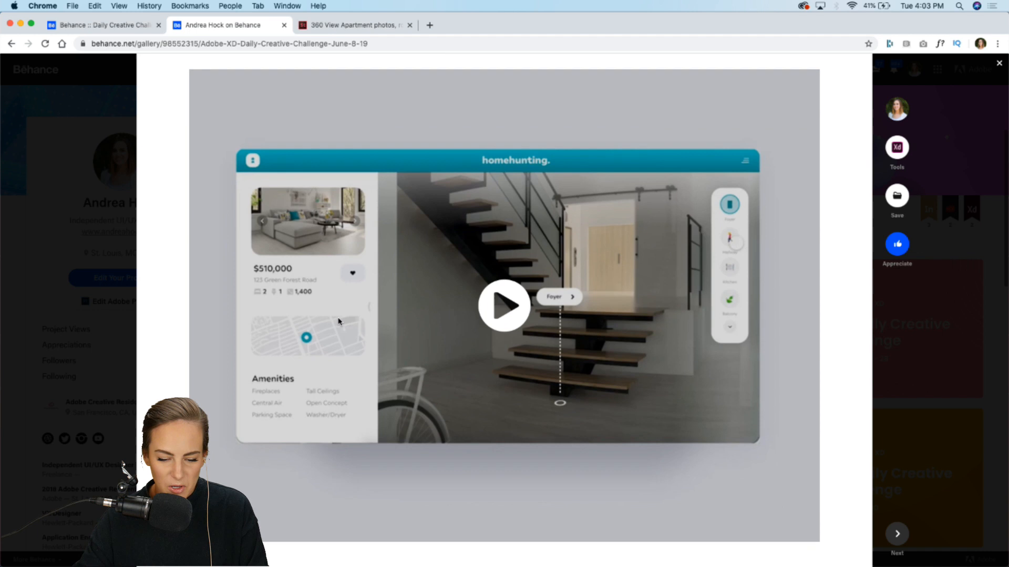
left_click(499, 322)
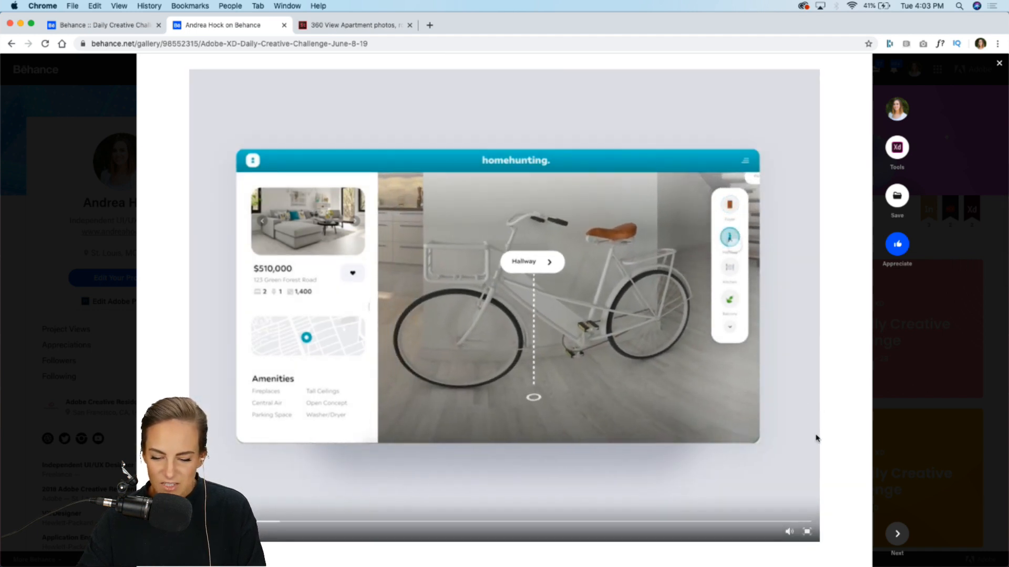
scroll(816, 439, "down", 1)
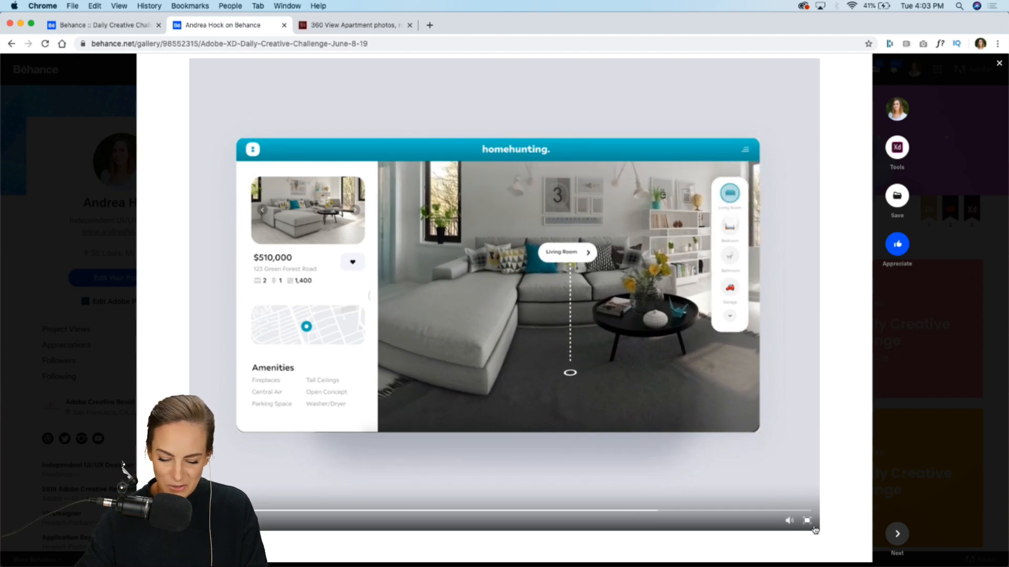
left_click(809, 524)
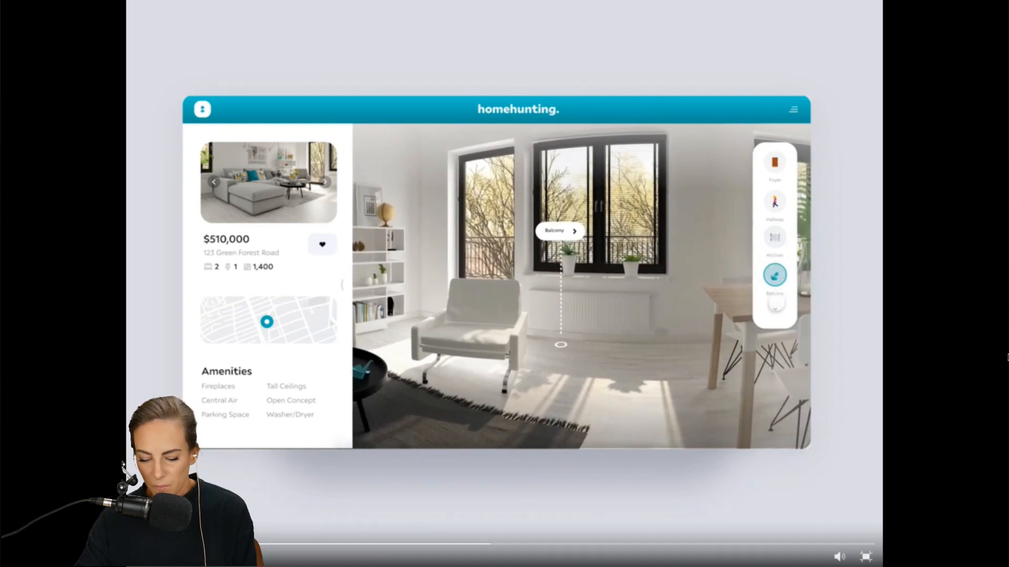
left_click(866, 556)
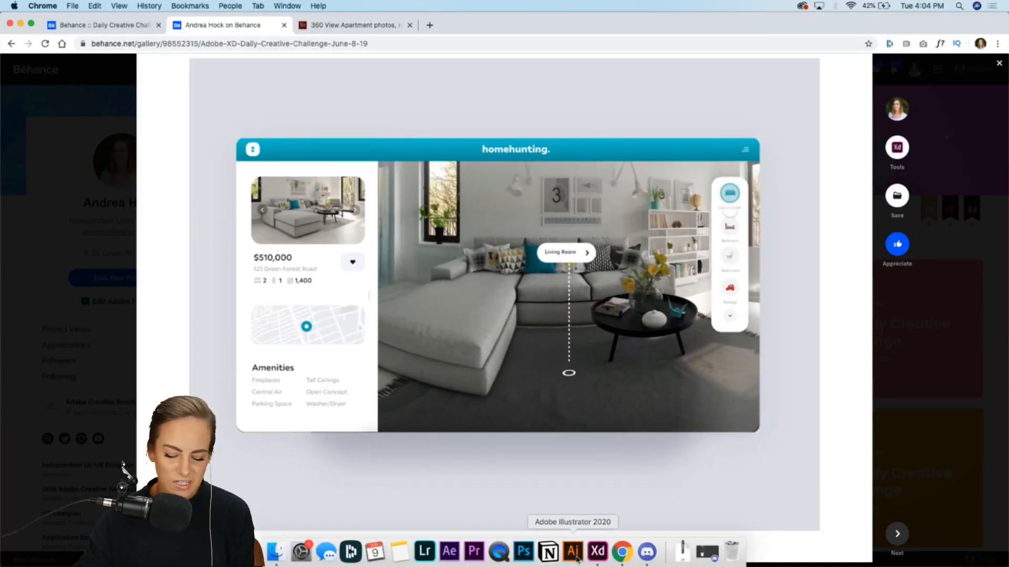
left_click(2, 392)
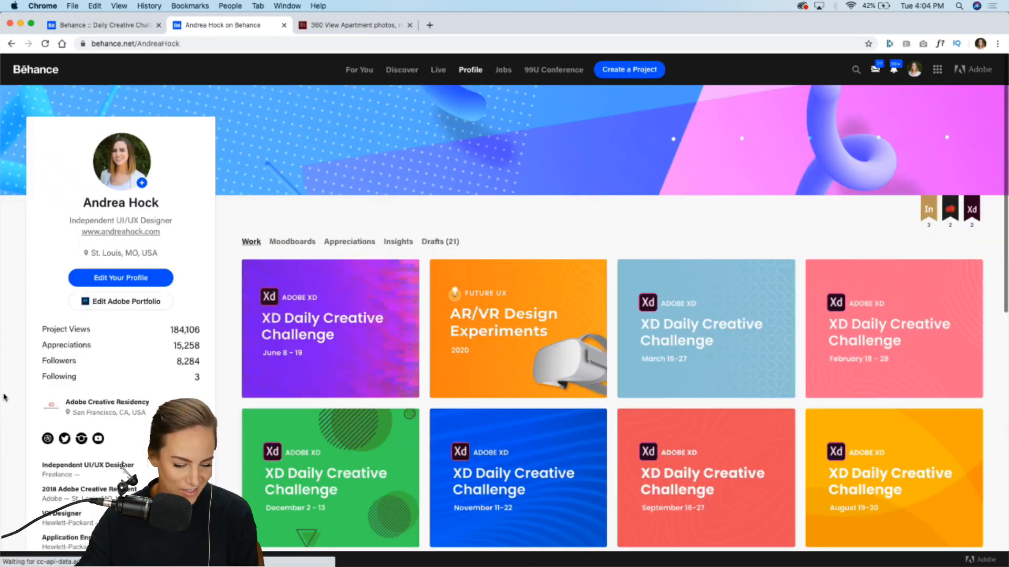
Step: Switch to Adobe XD and examine the challenge prompt and Inspiration examples in the starter file
left_click(596, 552)
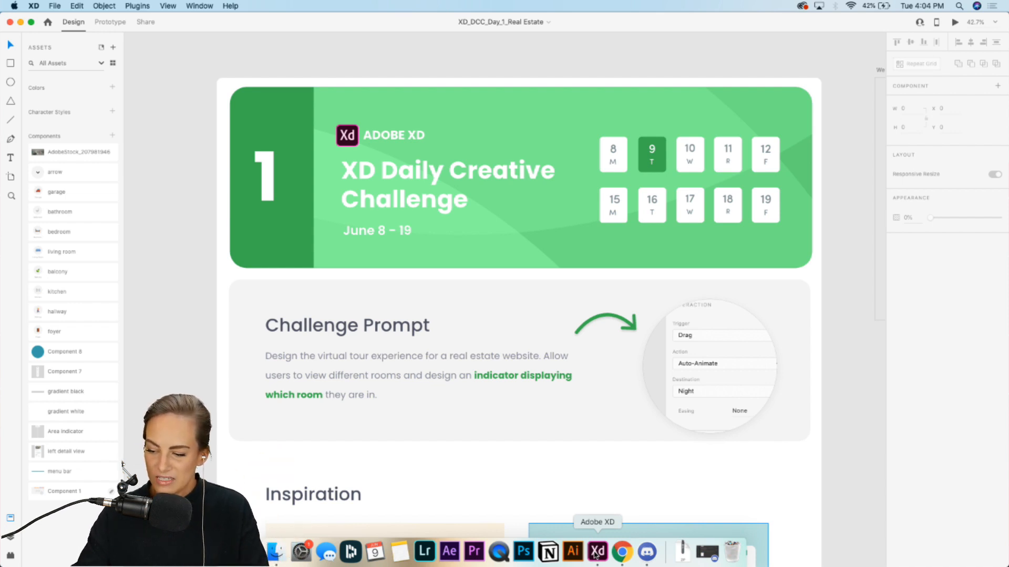
scroll(638, 394, "down", 5)
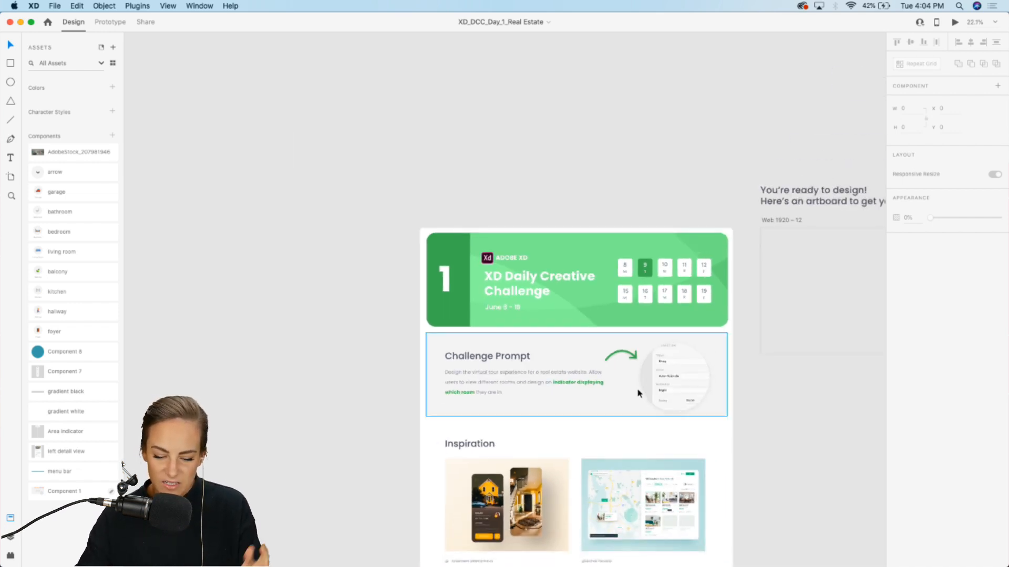
scroll(637, 388, "down", 2)
scroll(502, 71, "up", 5)
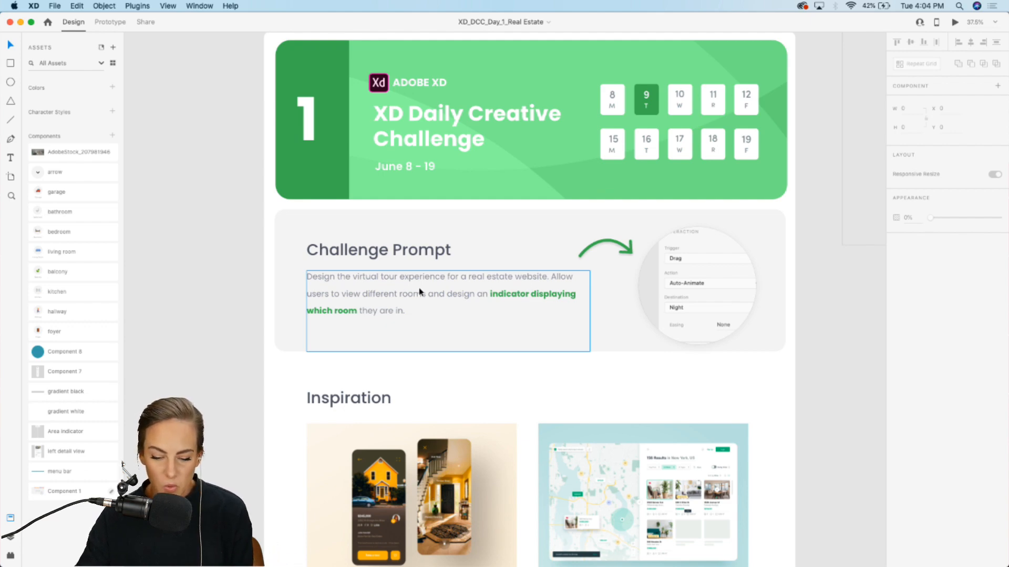
scroll(418, 291, "down", 5)
scroll(419, 290, "up", 5, "ctrl")
scroll(419, 290, "down", 4)
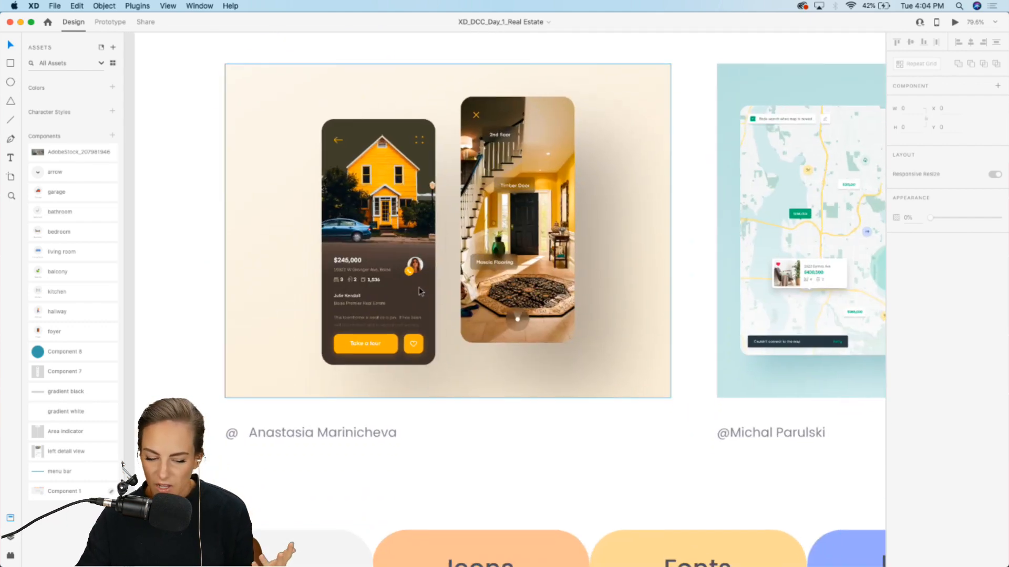
scroll(419, 289, "up", 5)
scroll(419, 287, "up", 1)
scroll(420, 287, "left", 1)
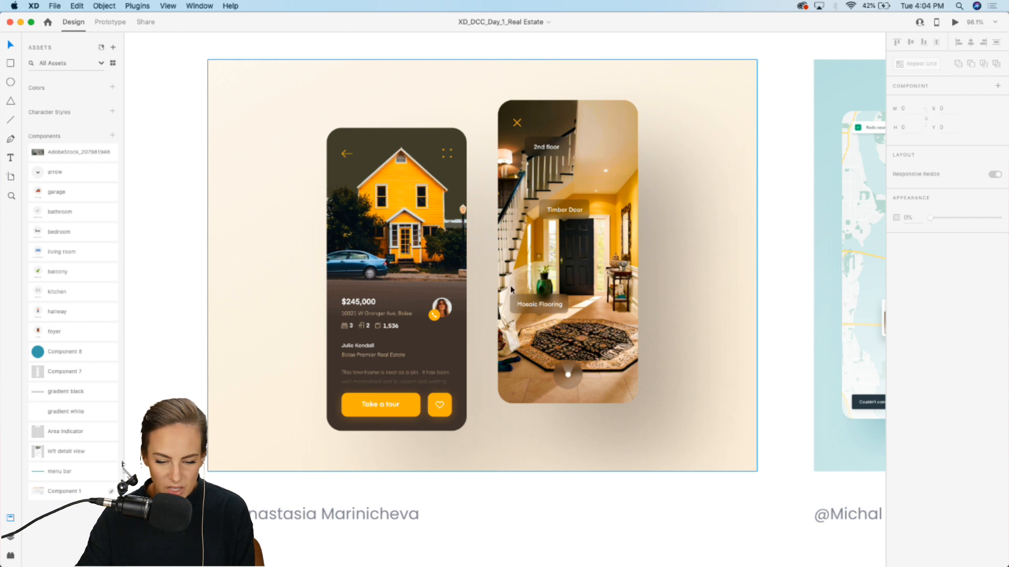
scroll(511, 288, "up", 2)
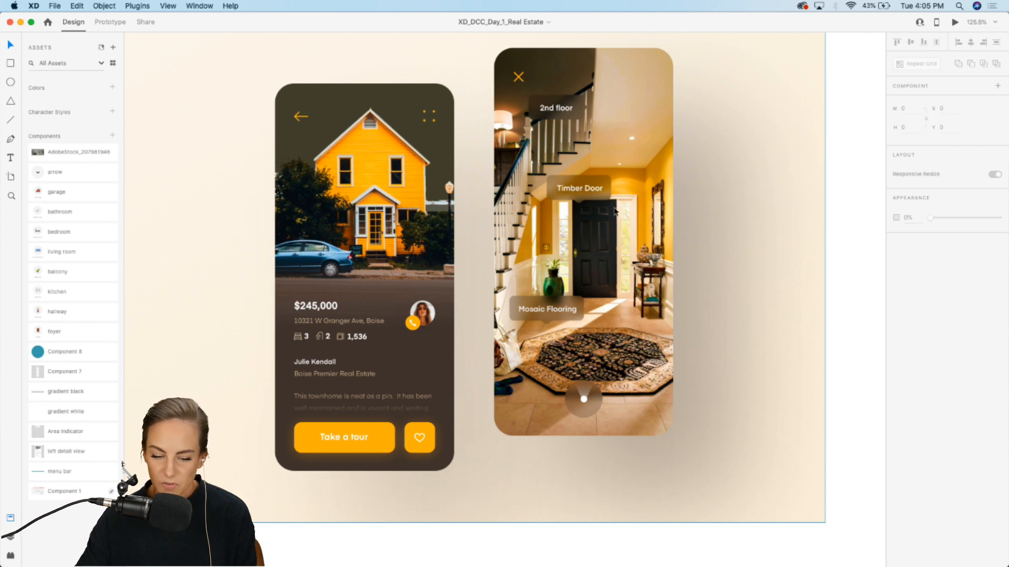
scroll(576, 378, "down", 5)
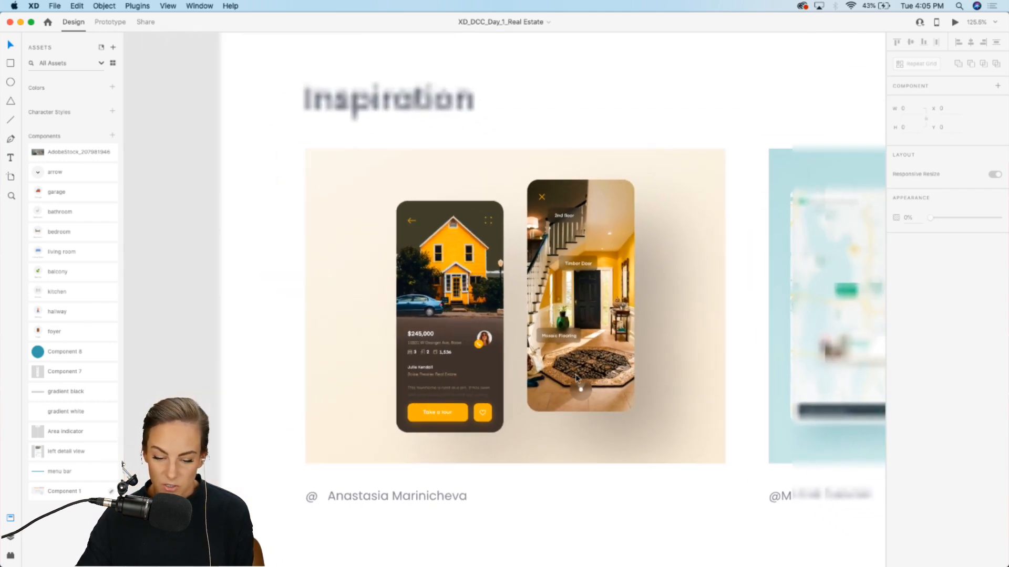
scroll(576, 378, "right", 5)
scroll(577, 378, "up", 5)
scroll(577, 378, "right", 3)
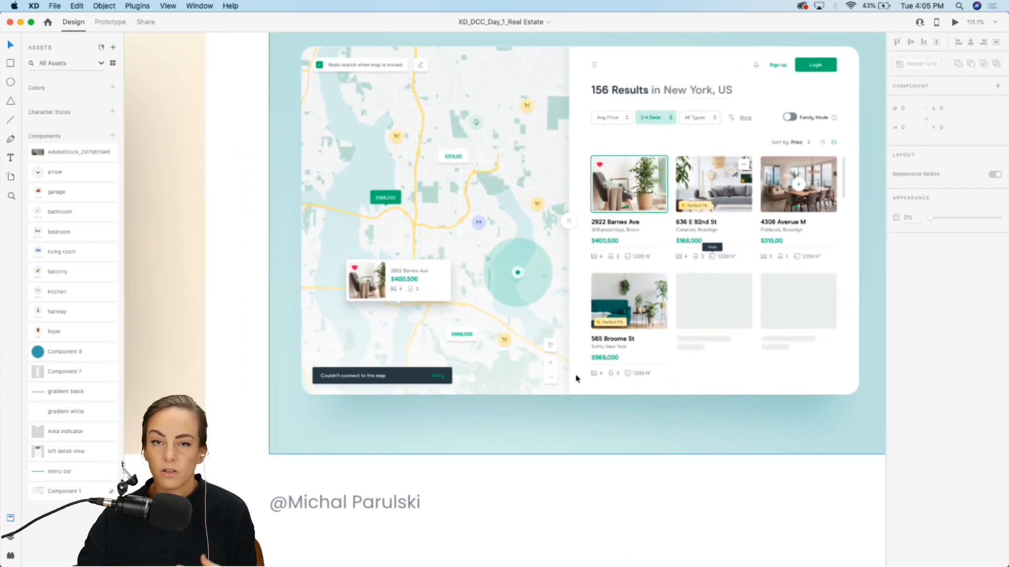
Step: Page through the Resource Booklet component's Icons, Fonts, Photos and Tutorials states and return it to Default State
scroll(576, 378, "up", 3)
scroll(577, 378, "right", 3)
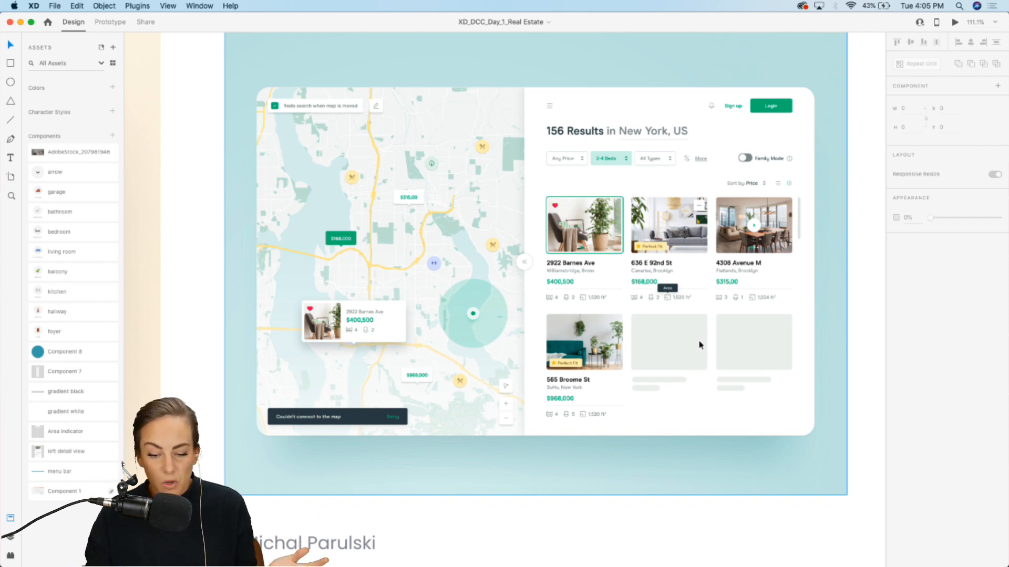
scroll(700, 345, "down", 5)
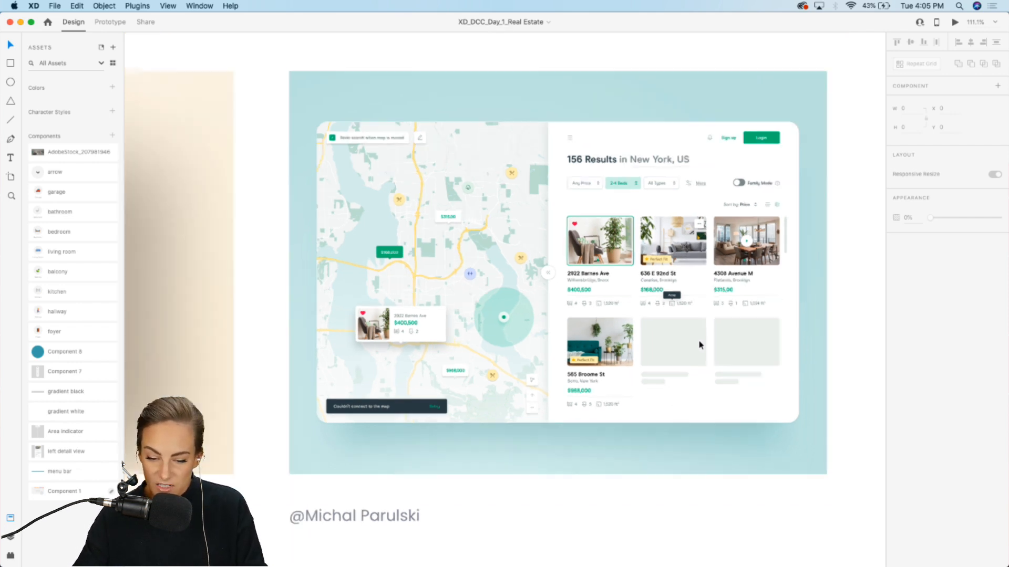
scroll(699, 345, "down", 10)
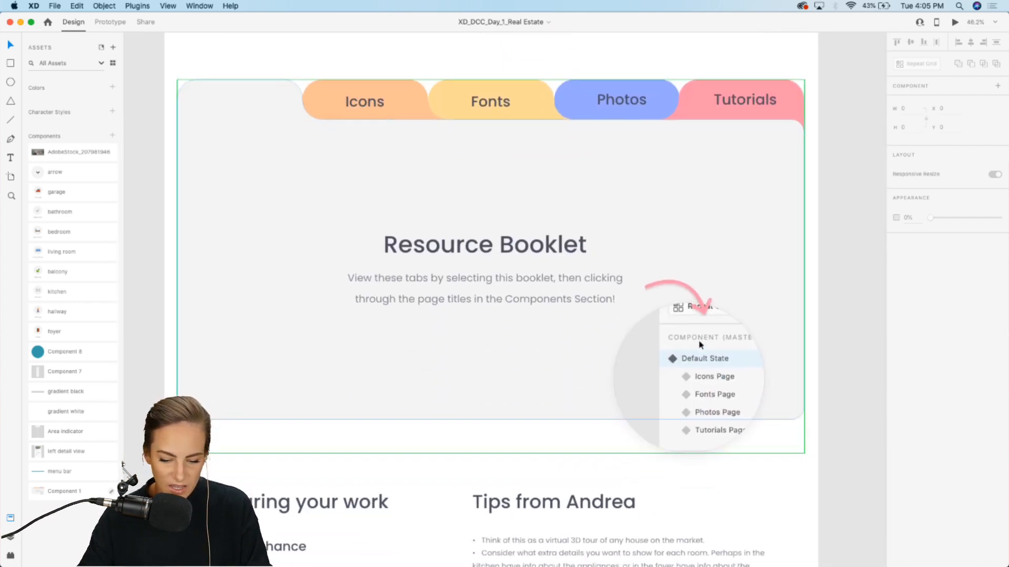
left_click(669, 231)
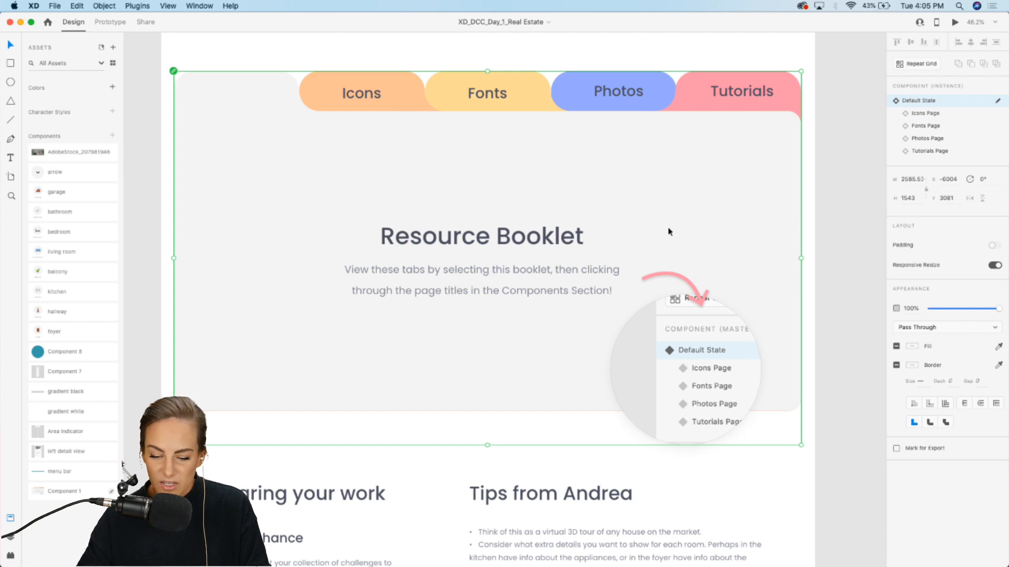
left_click(922, 113)
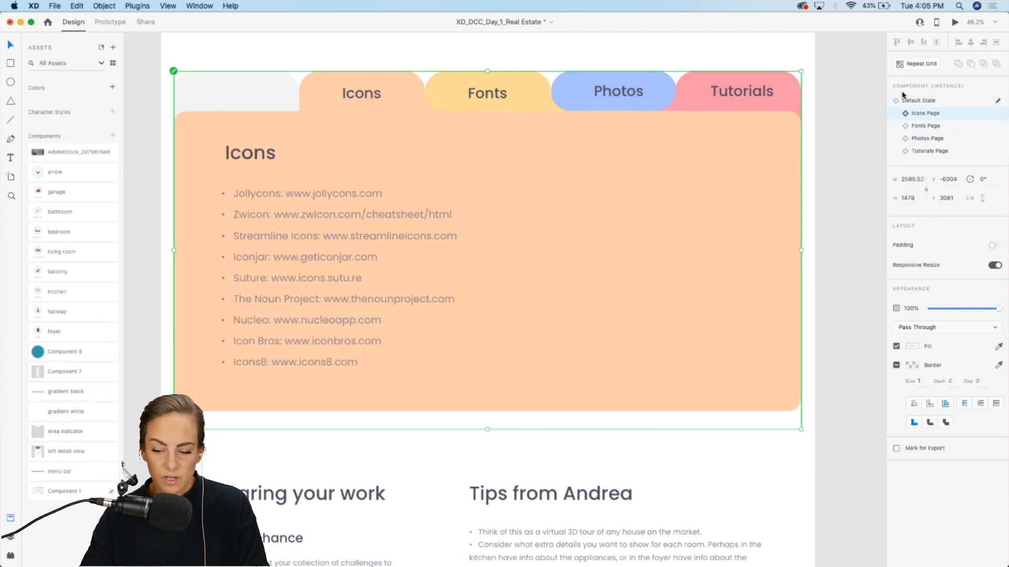
left_click(925, 127)
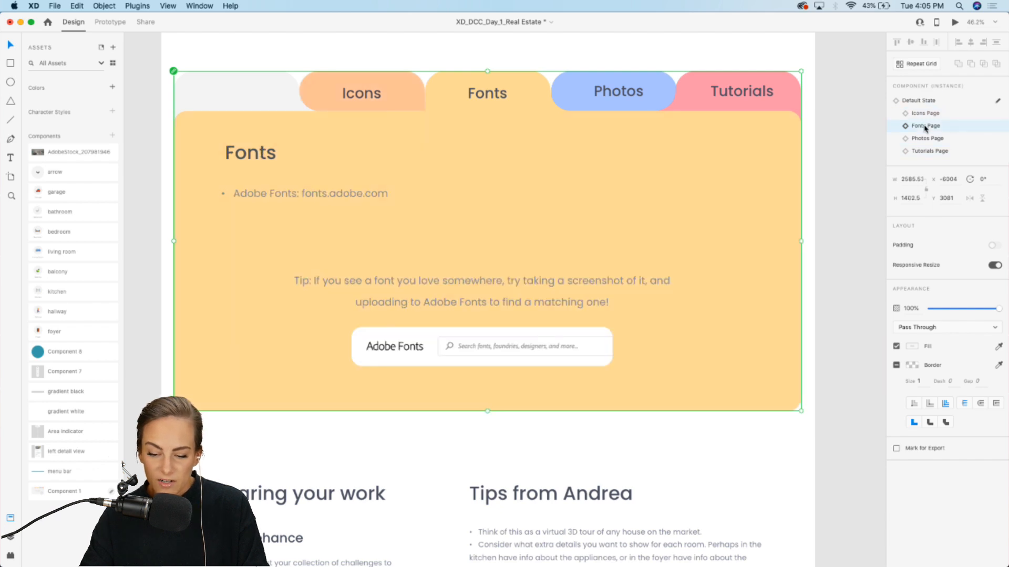
left_click(926, 139)
left_click(927, 152)
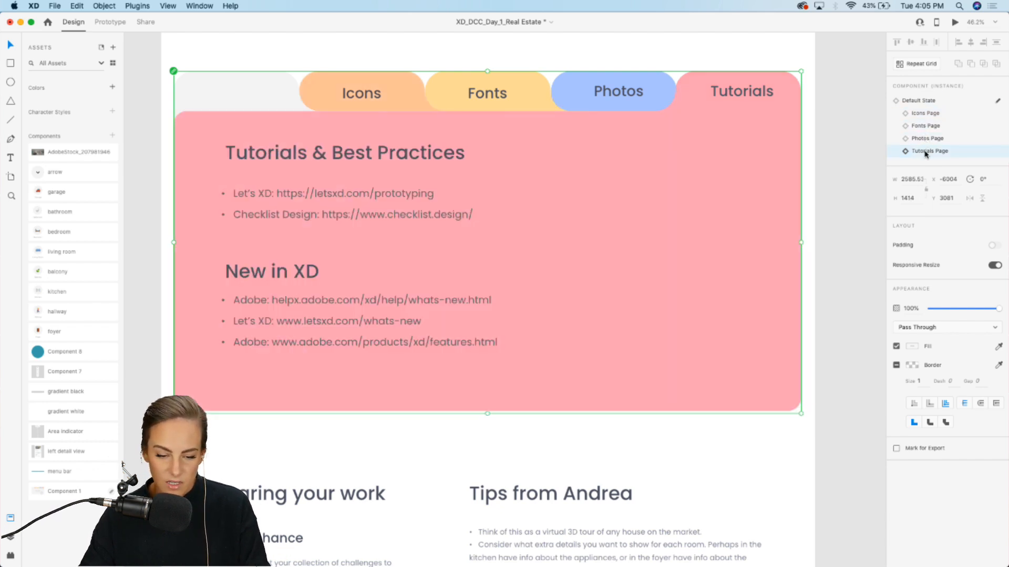
left_click(918, 114)
left_click(919, 101)
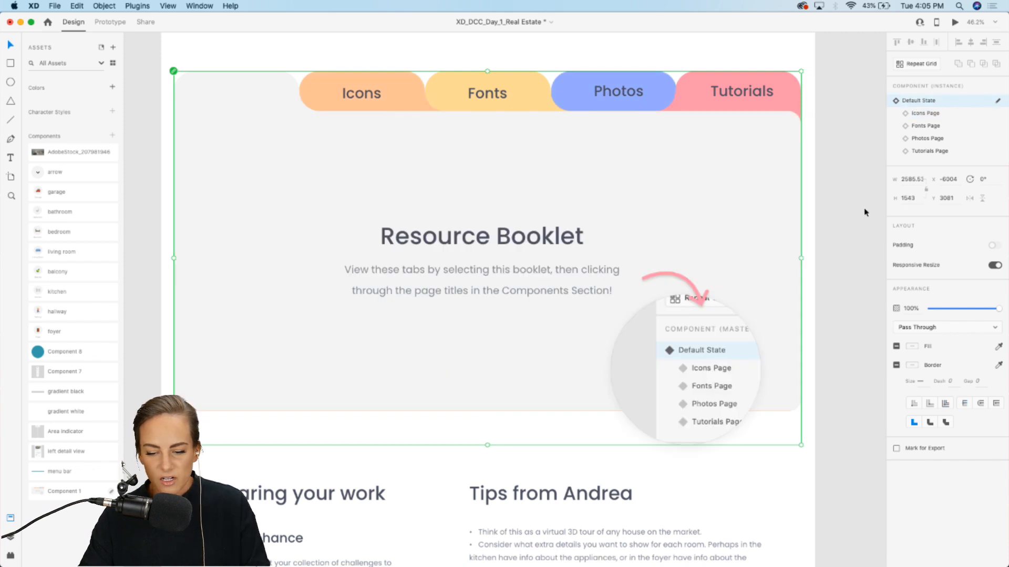
left_click(860, 213)
Step: Scroll through the Sharing your work and Tips from Andrea sections over to the starter artboard
scroll(859, 213, "down", 5)
scroll(859, 212, "down", 4)
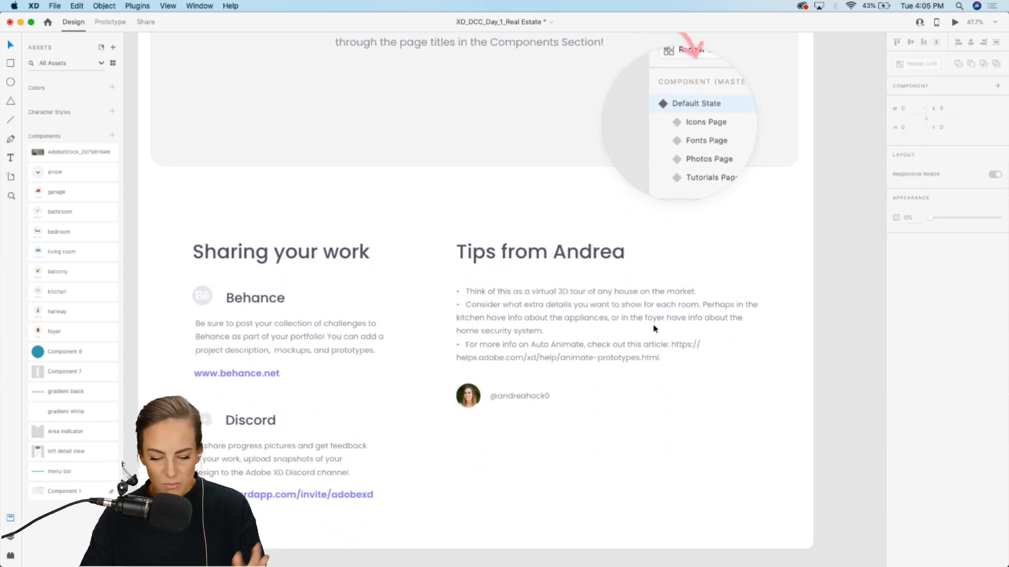
scroll(653, 326, "up", 3)
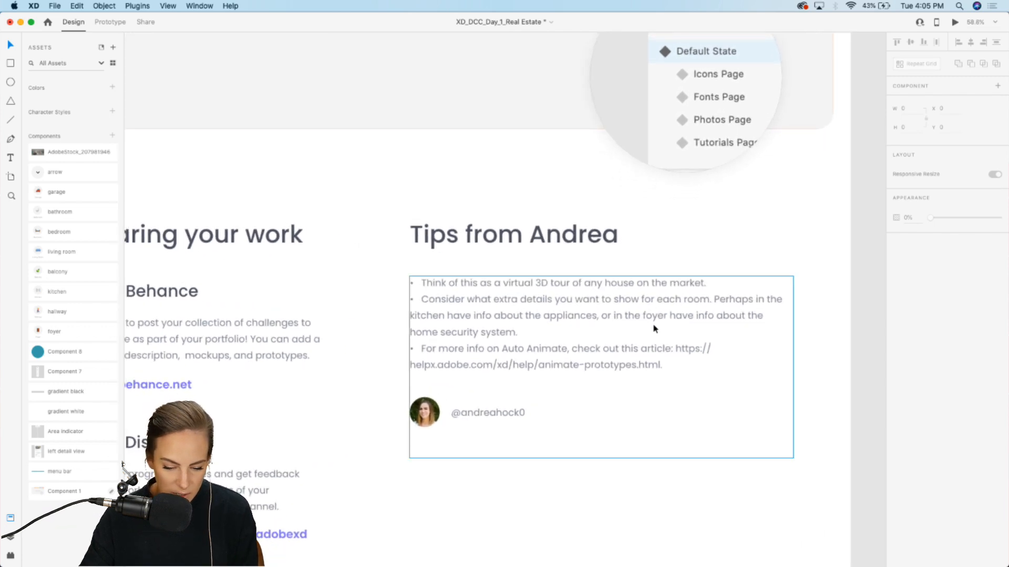
scroll(652, 323, "down", 3)
scroll(653, 323, "down", 3)
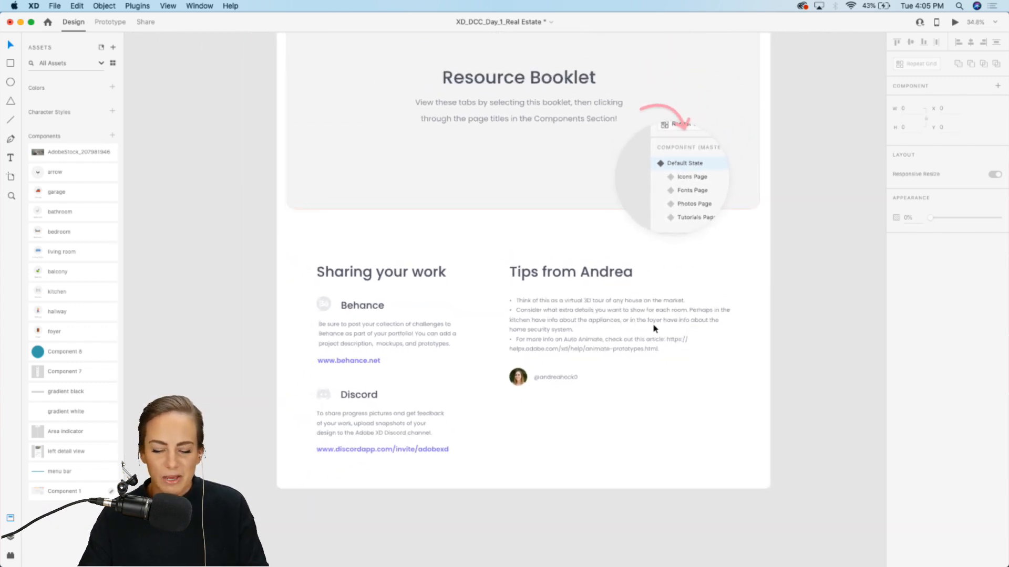
scroll(652, 323, "down", 2)
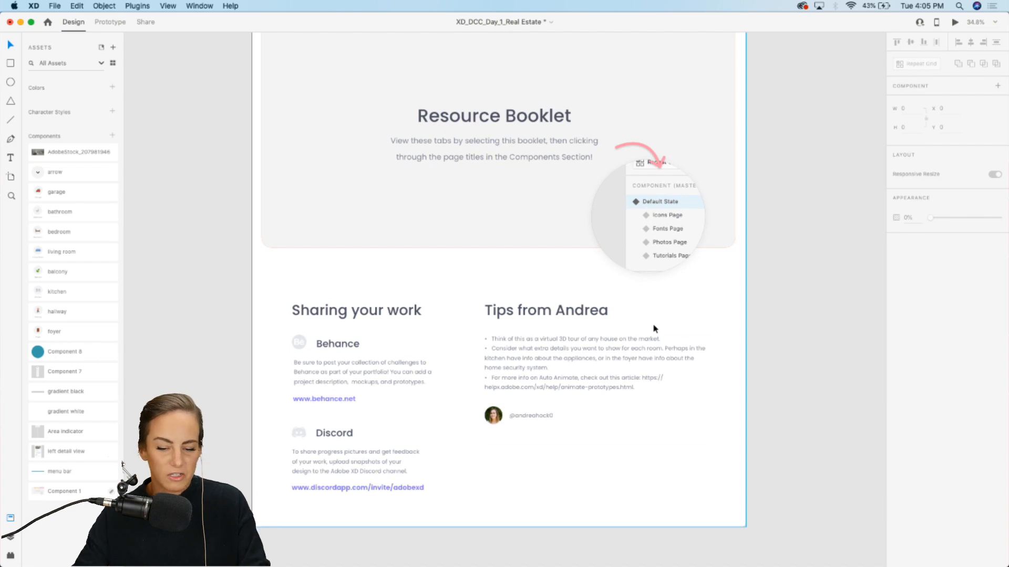
scroll(653, 323, "up", 10)
scroll(653, 323, "right", 5)
scroll(652, 328, "up", 2)
scroll(652, 329, "right", 3)
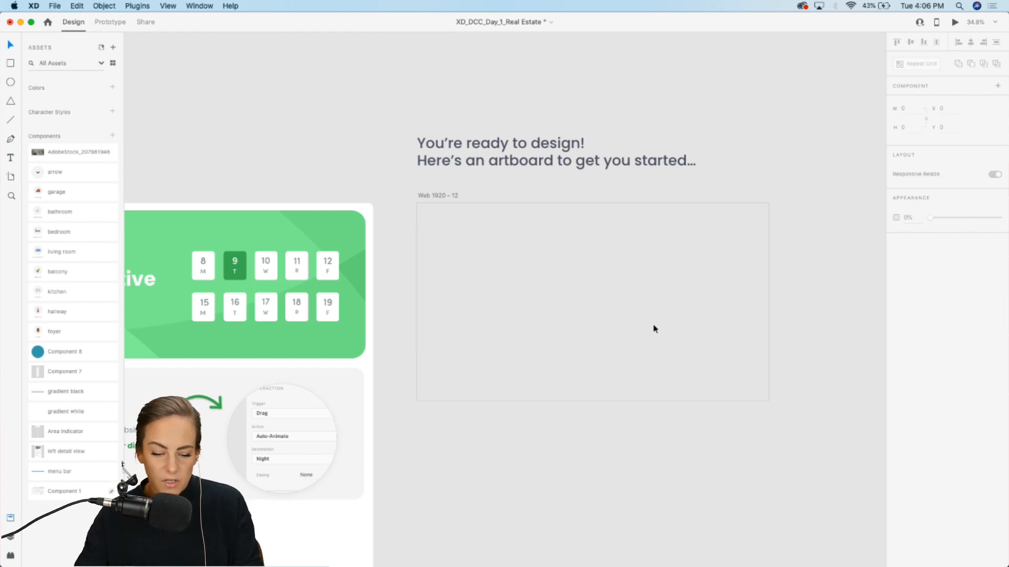
scroll(646, 317, "up", 3)
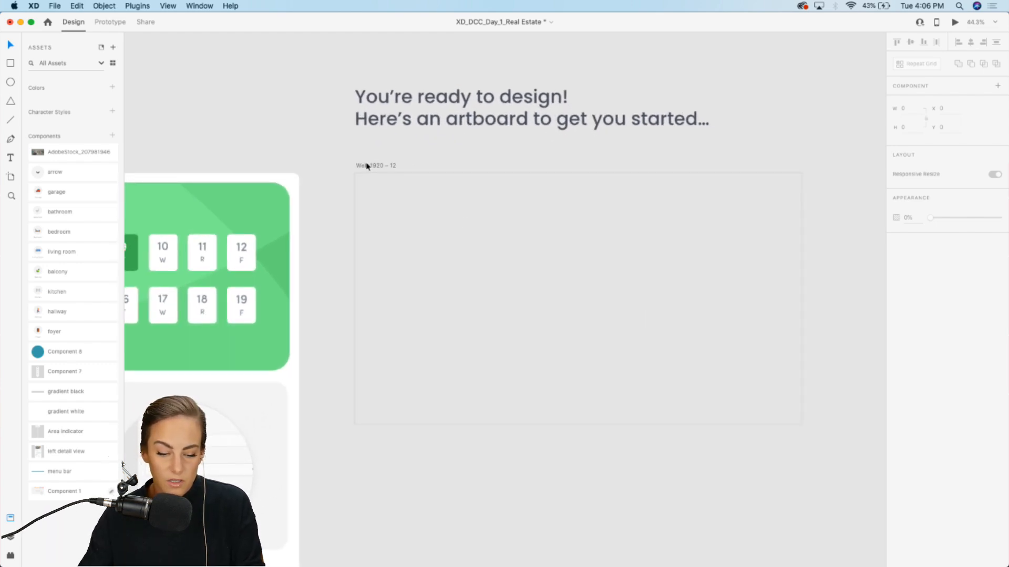
Step: Inspect the Web 1920 – 12 starter artboard and the list of artboard size presets
left_click(370, 166)
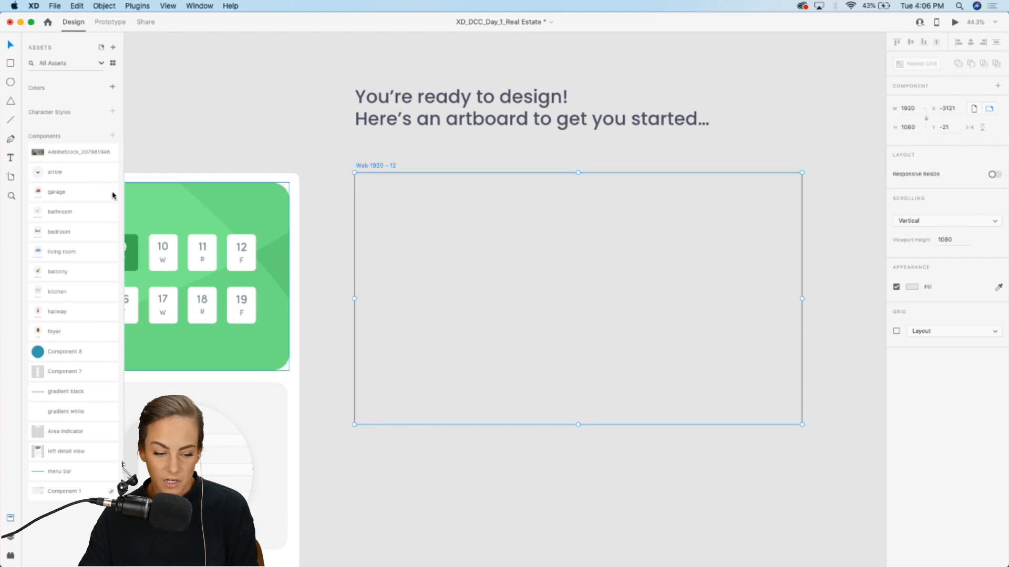
left_click(10, 177)
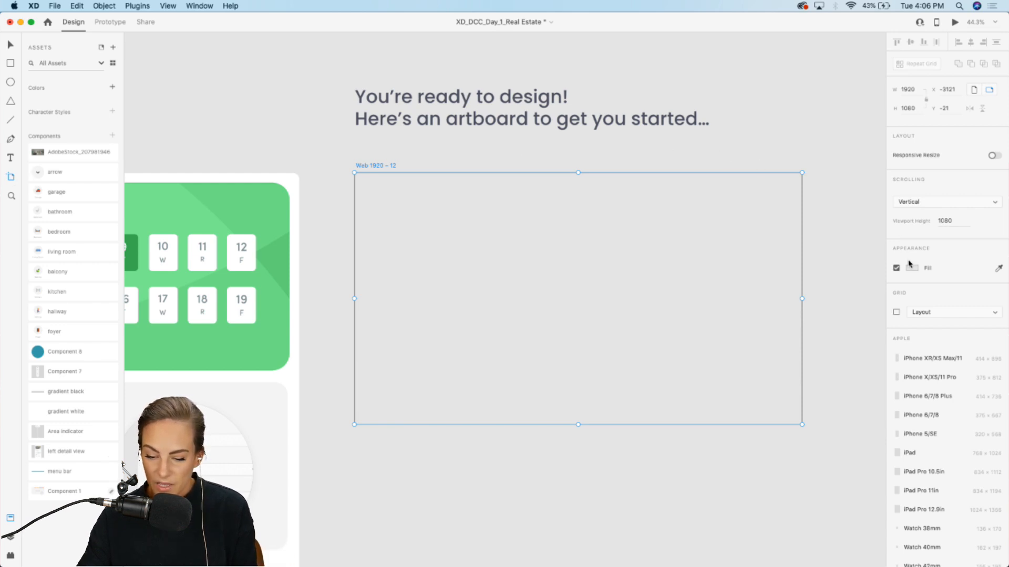
scroll(910, 264, "down", 10)
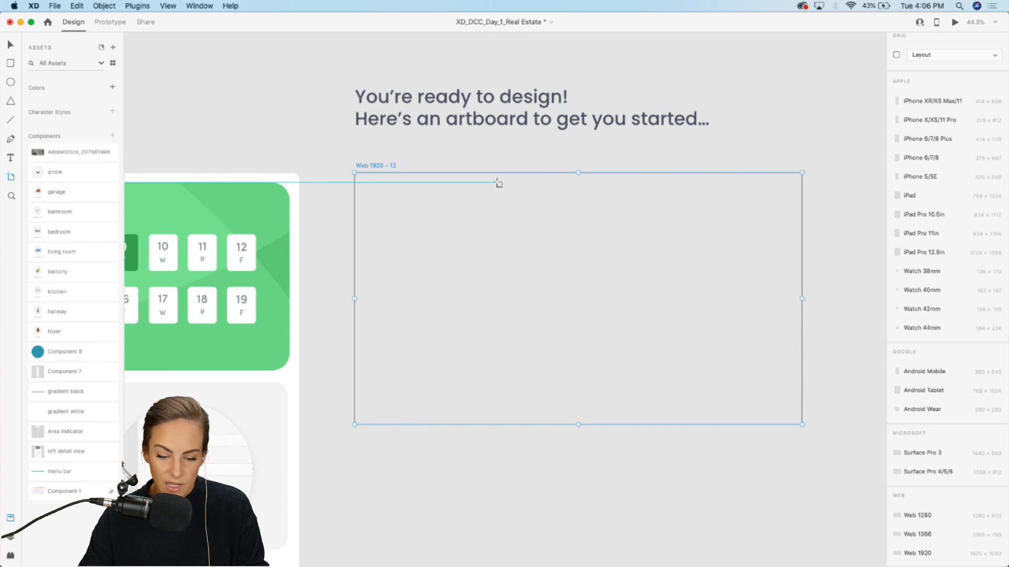
key("v")
scroll(507, 182, "right", 2)
scroll(507, 183, "down", 1)
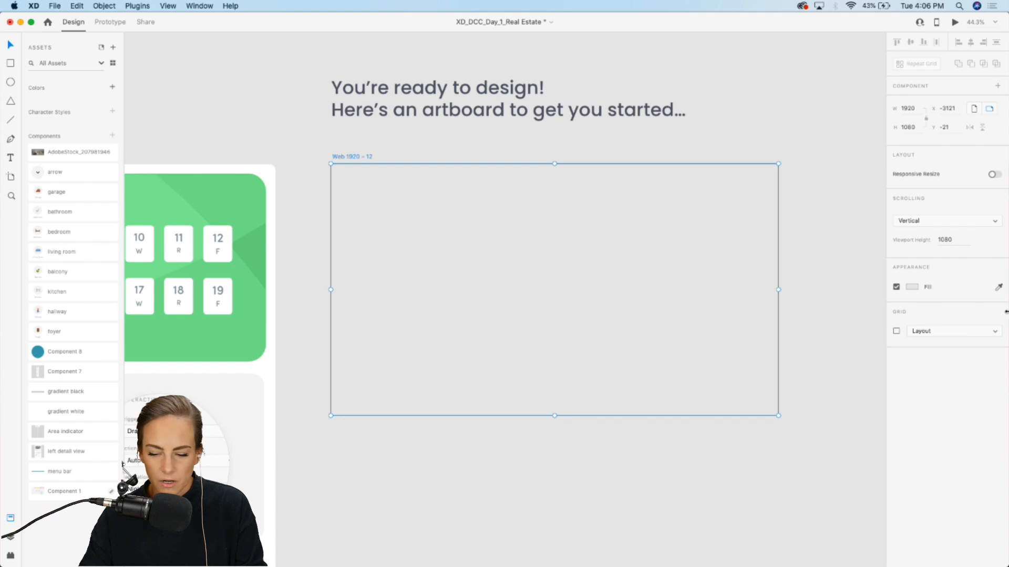
left_click(824, 267)
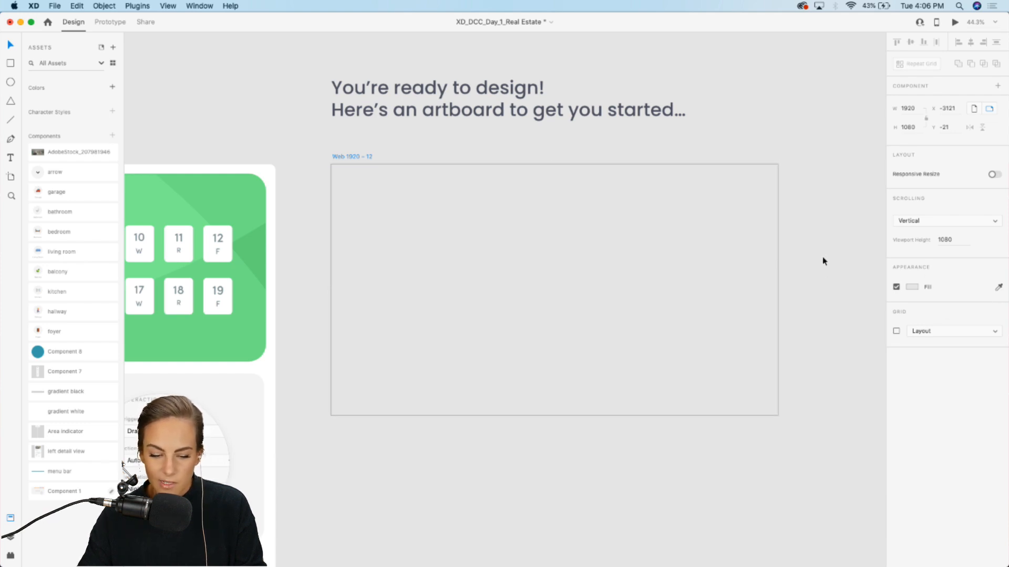
Step: Place the menu bar component across the top of the Web 1920 – 12 artboard
left_click(459, 201)
left_click(704, 147)
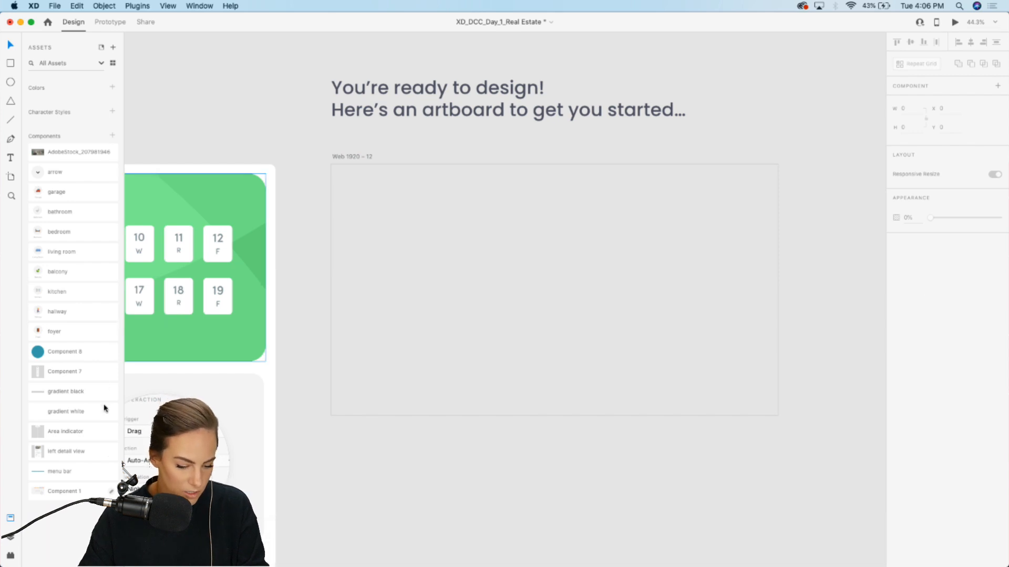
left_click_drag(36, 475, 455, 177)
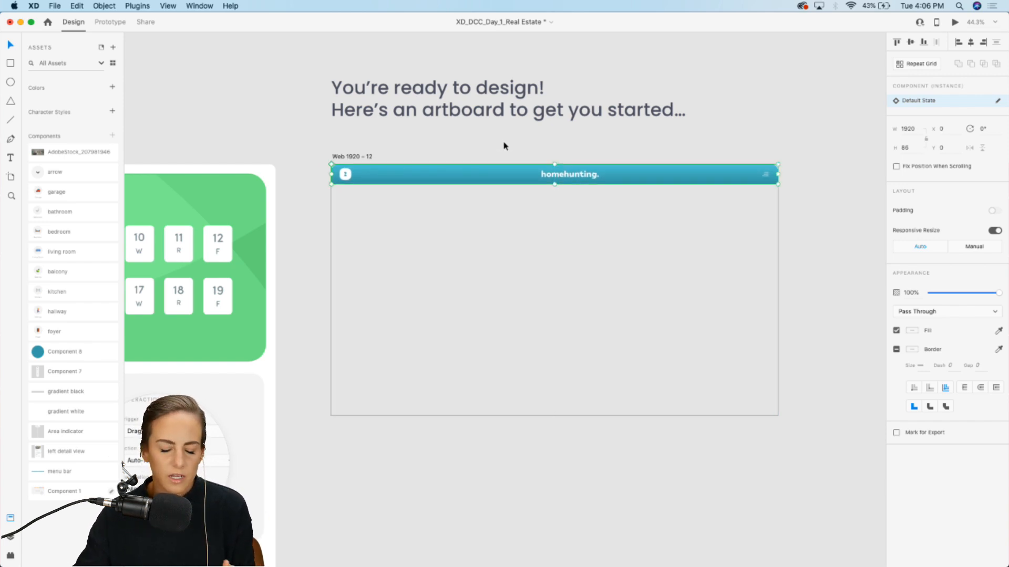
Step: Place the property detail panel component along the artboard's left edge below the menu bar
scroll(385, 180, "up", 5)
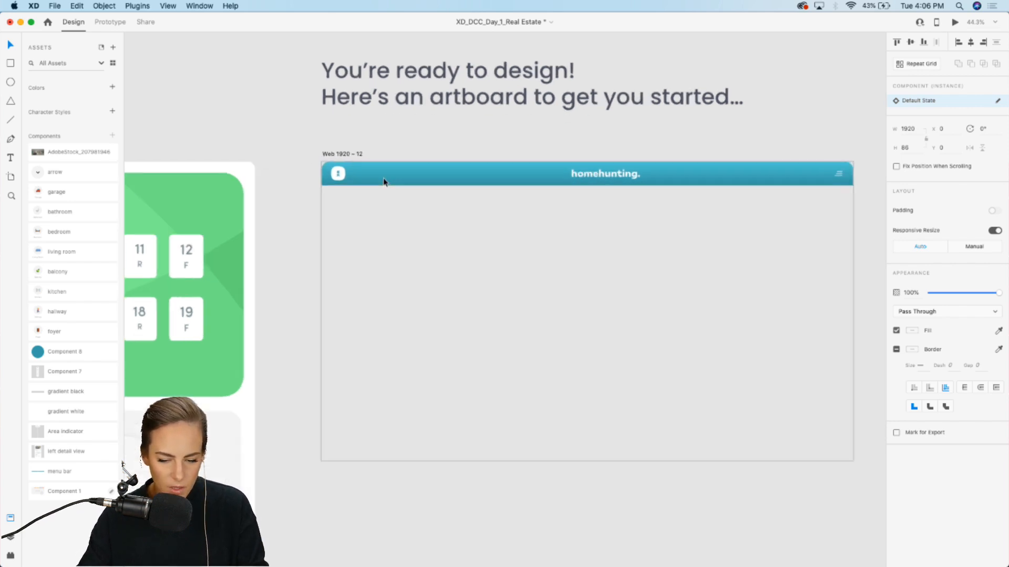
scroll(383, 182, "right", 2)
scroll(357, 176, "down", 1)
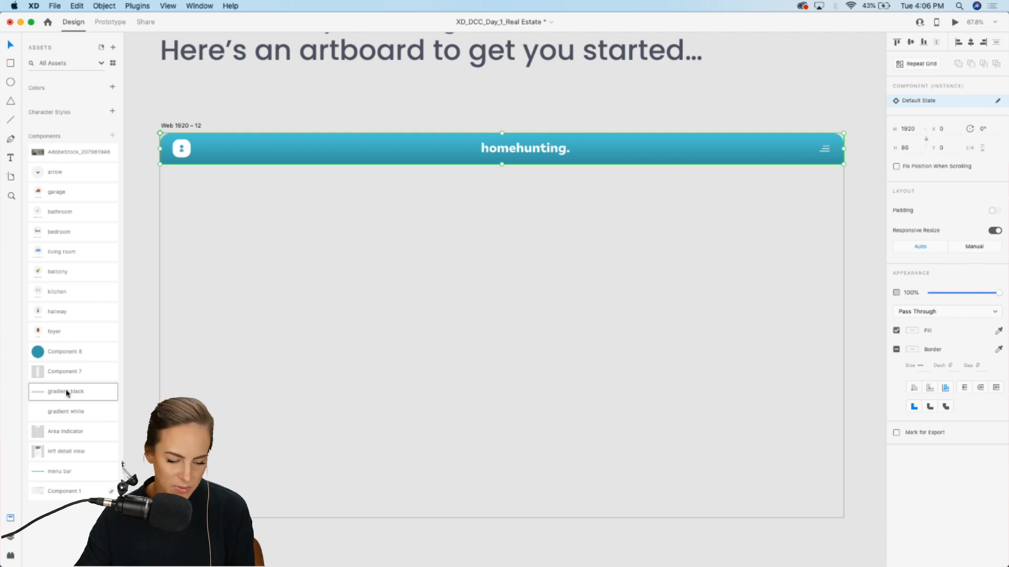
left_click_drag(50, 374, 249, 316)
left_click(143, 299)
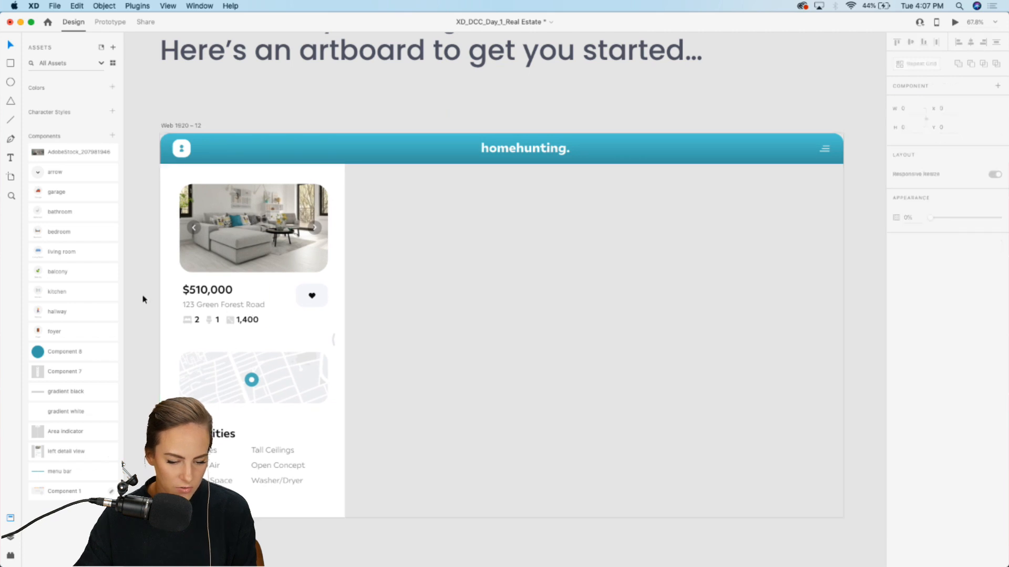
left_click(225, 311)
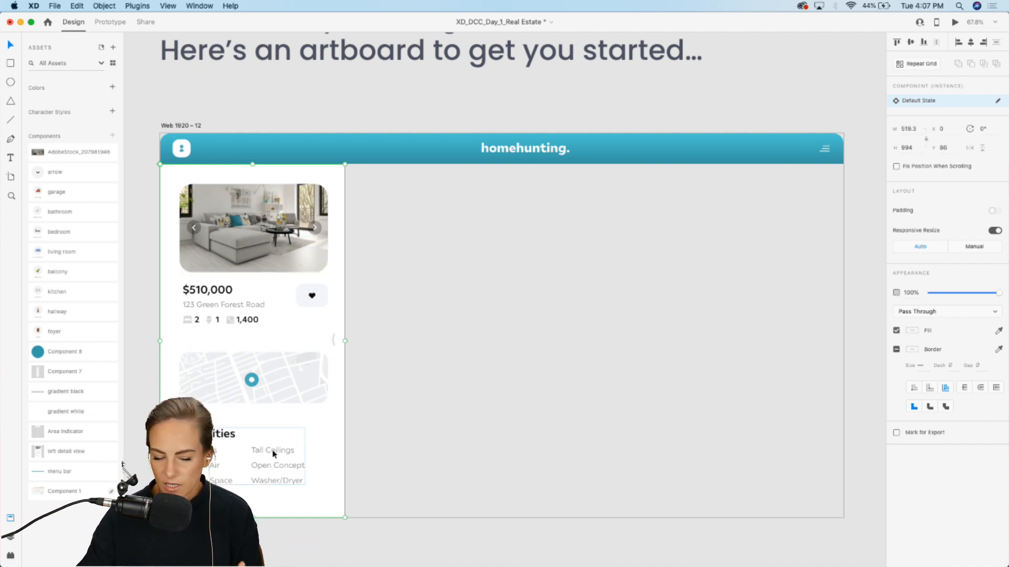
left_click(432, 431)
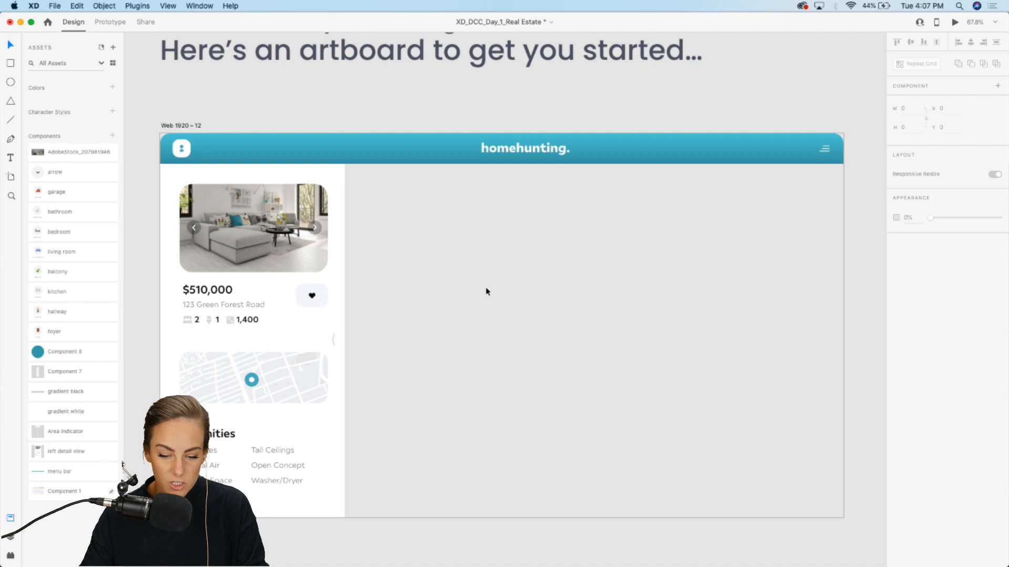
Step: Switch to Chrome and open the Adobe Stock tab with the 360 view apartment search
scroll(486, 292, "down", 5)
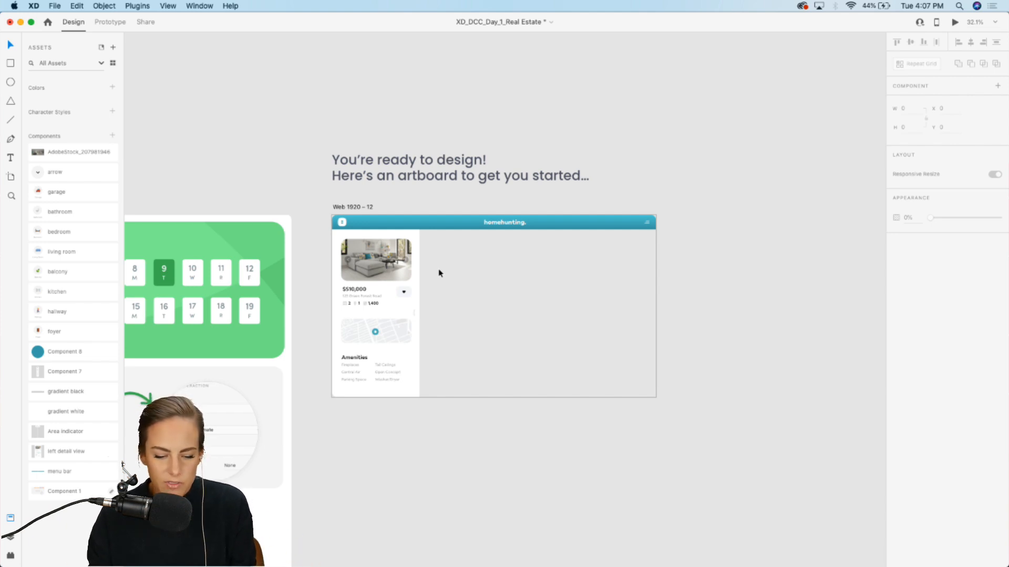
scroll(438, 273, "right", 2)
scroll(439, 273, "down", 1)
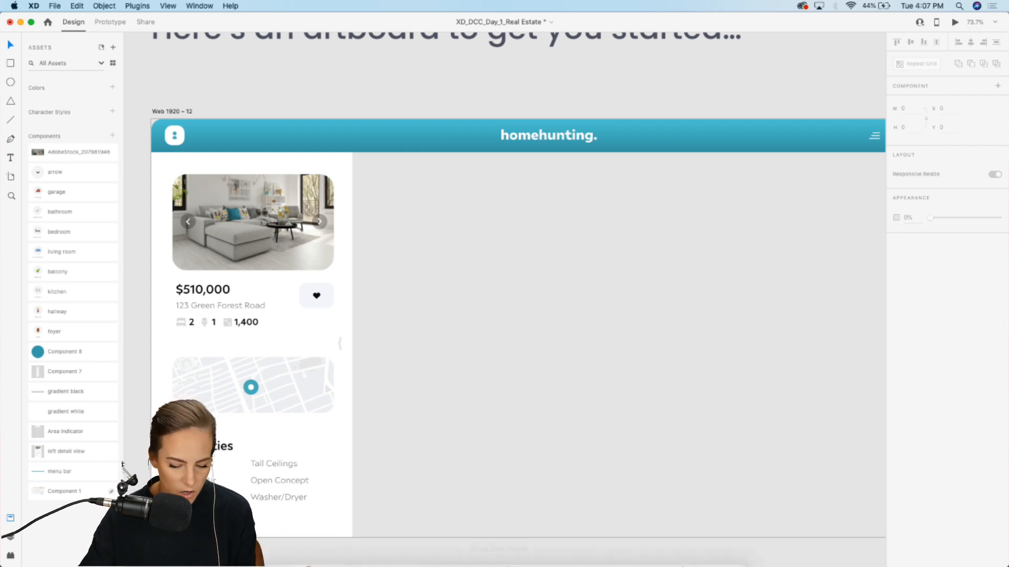
left_click(622, 553)
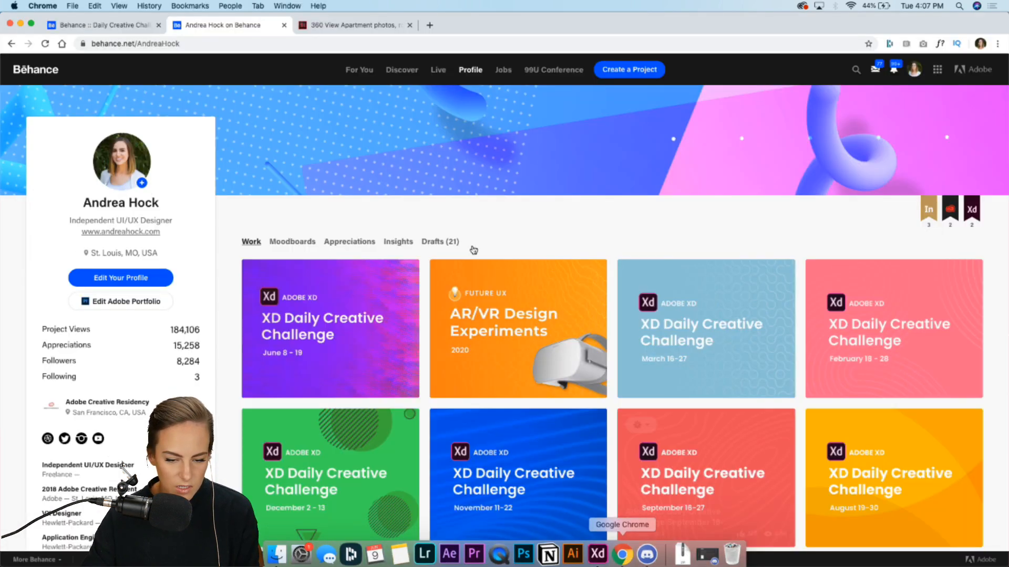
left_click(319, 27)
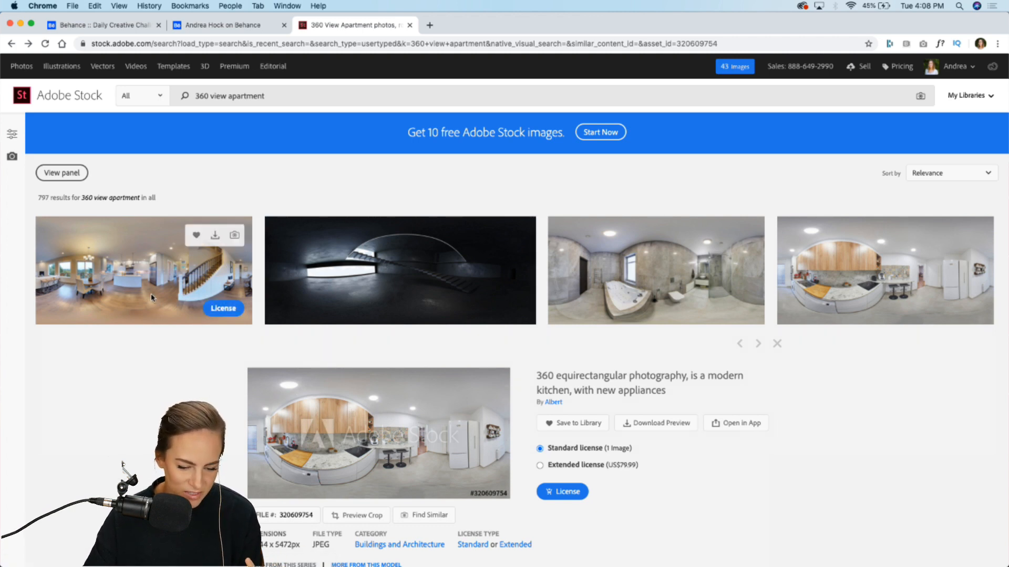
Step: Scroll through the Adobe Stock 360 view apartment panorama results
scroll(316, 289, "down", 5)
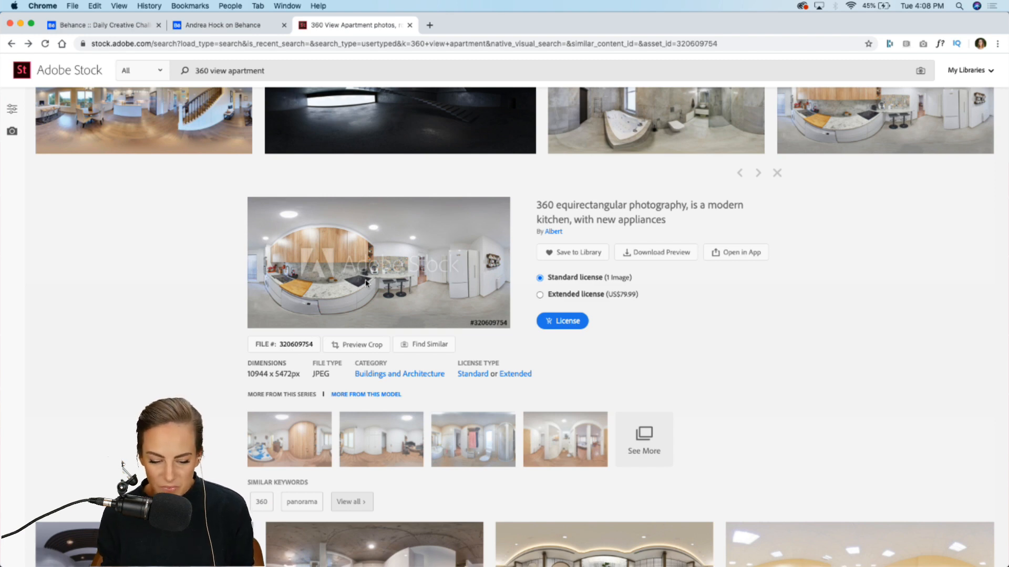
scroll(366, 282, "up", 2)
scroll(366, 283, "down", 8)
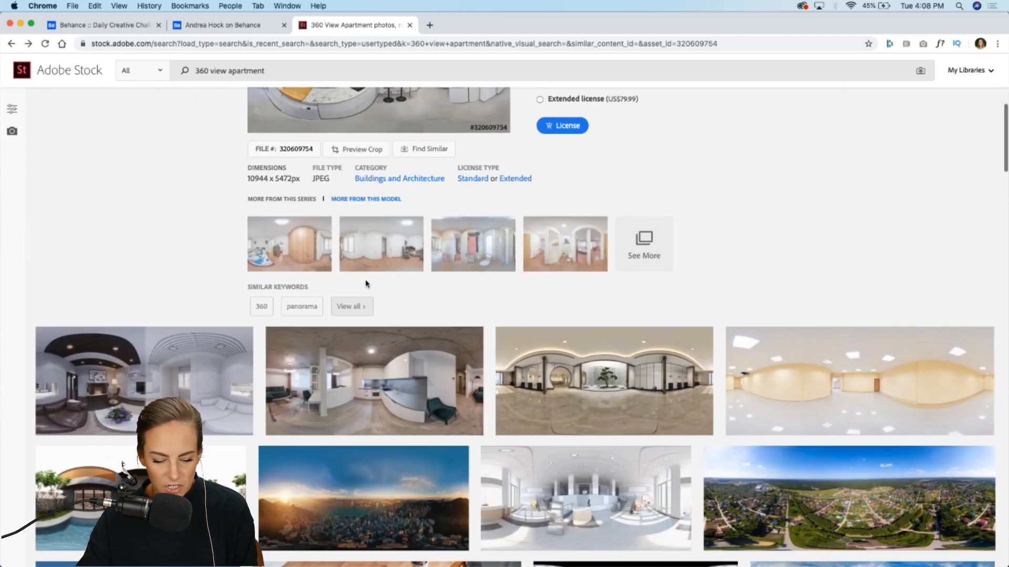
scroll(366, 284, "down", 9)
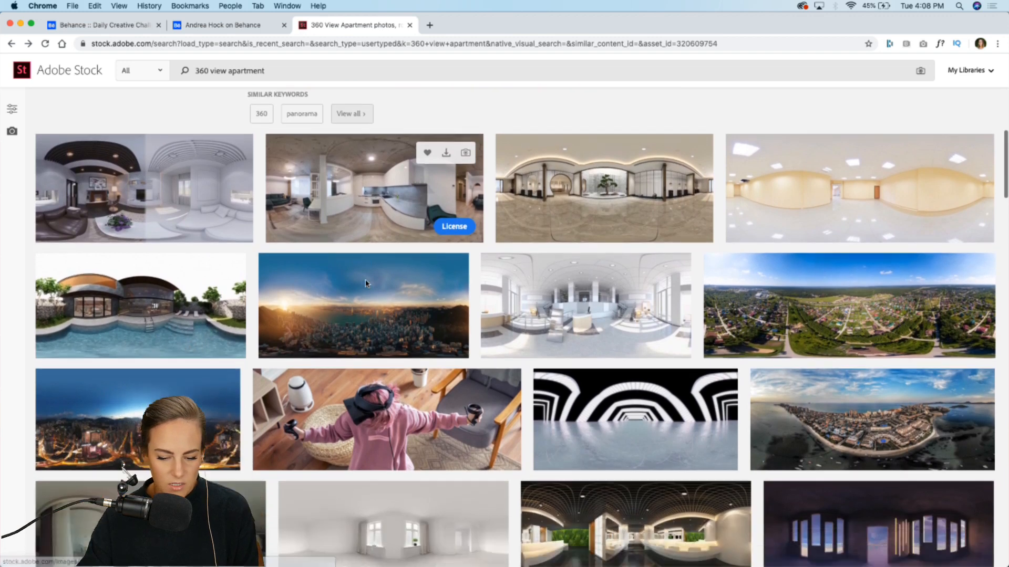
scroll(366, 284, "down", 1)
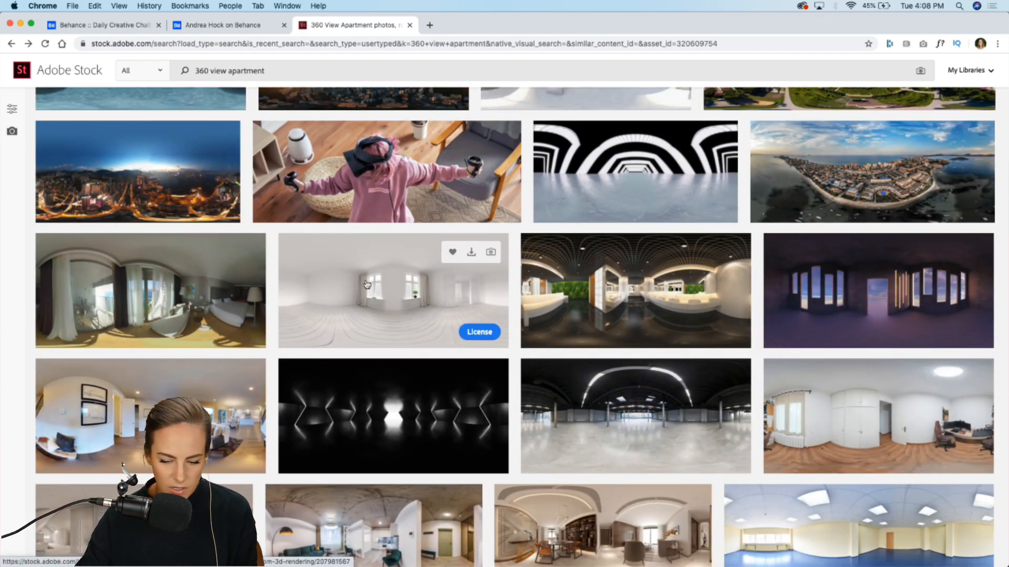
scroll(366, 284, "down", 3)
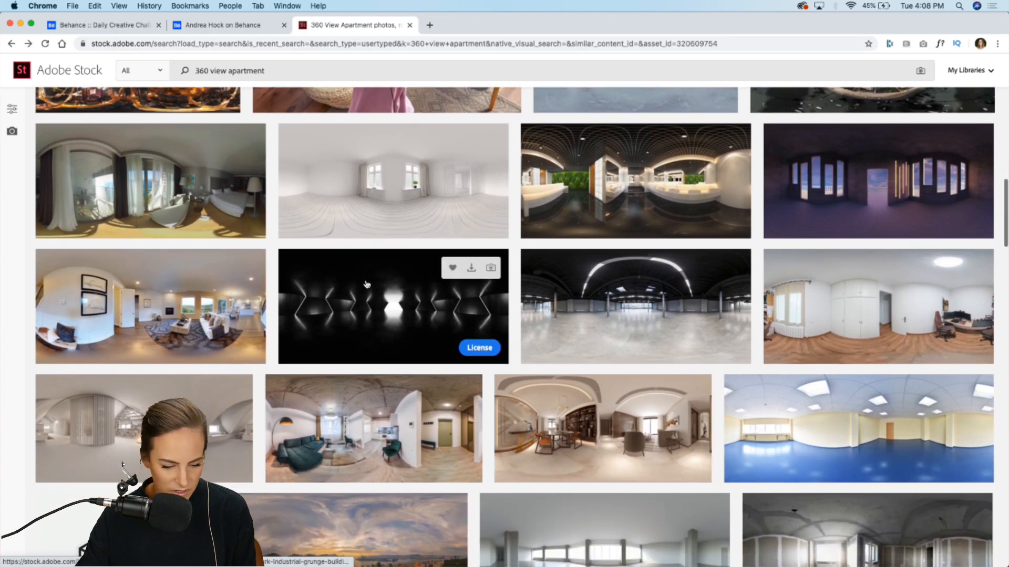
Step: Return to XD and place the Adobe Stock 360 apartment panorama component on the canvas beside the artboard
scroll(573, 445, "up", 10)
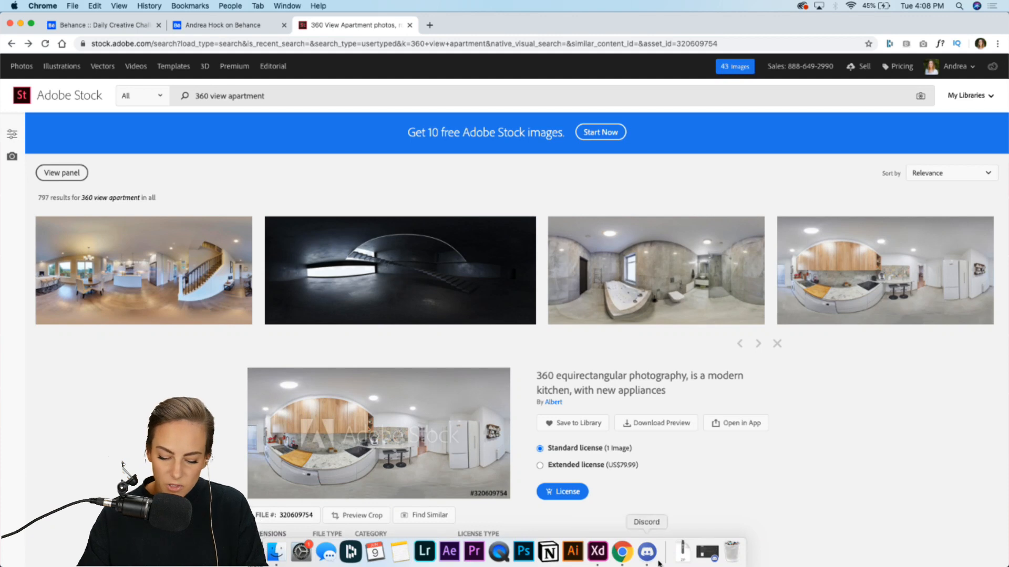
left_click(598, 552)
scroll(449, 361, "down", 3)
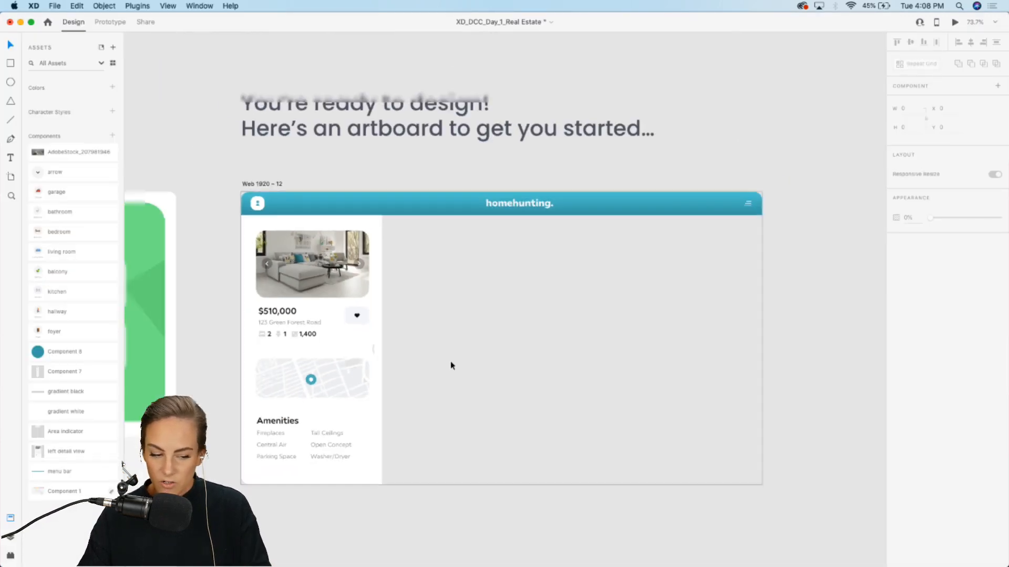
scroll(449, 361, "down", 5)
scroll(450, 361, "right", 5)
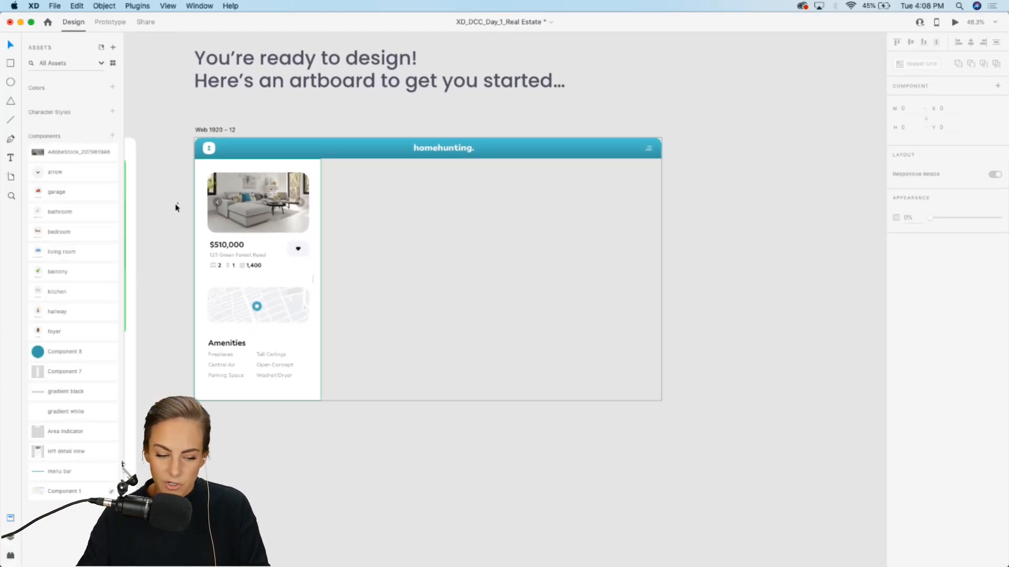
left_click_drag(50, 153, 786, 191)
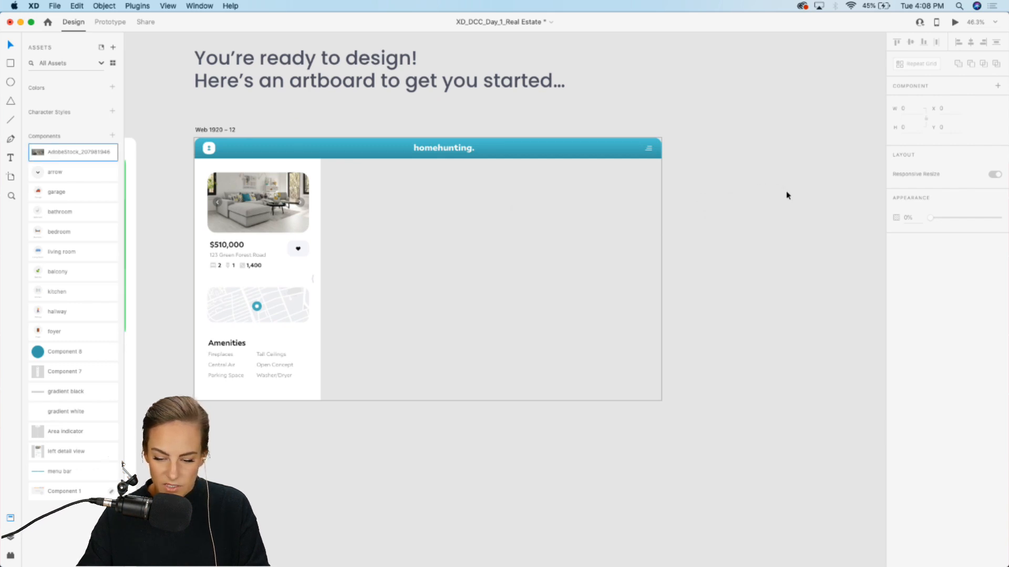
scroll(786, 204, "right", 15)
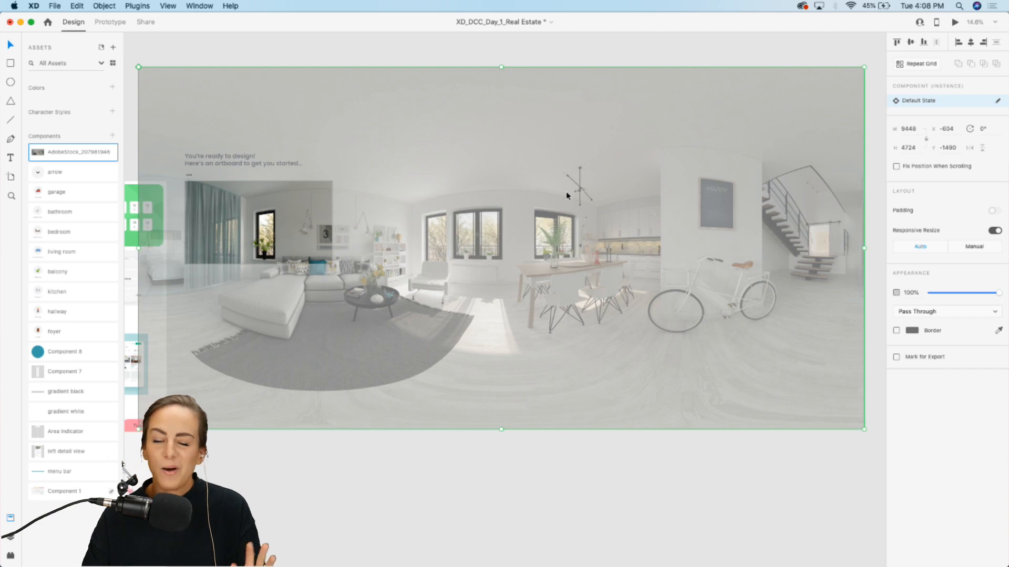
left_click_drag(369, 126, 581, 149)
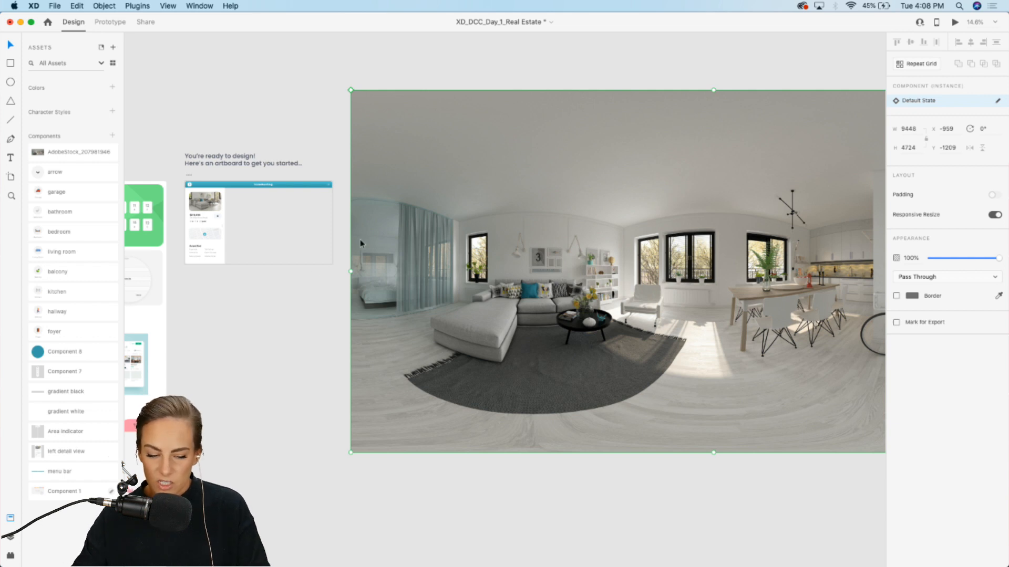
Step: Pan and zoom across the panorama to examine the room's areas
left_click(266, 299)
scroll(494, 289, "right", 4)
scroll(494, 288, "up", 5)
scroll(494, 292, "up", 1)
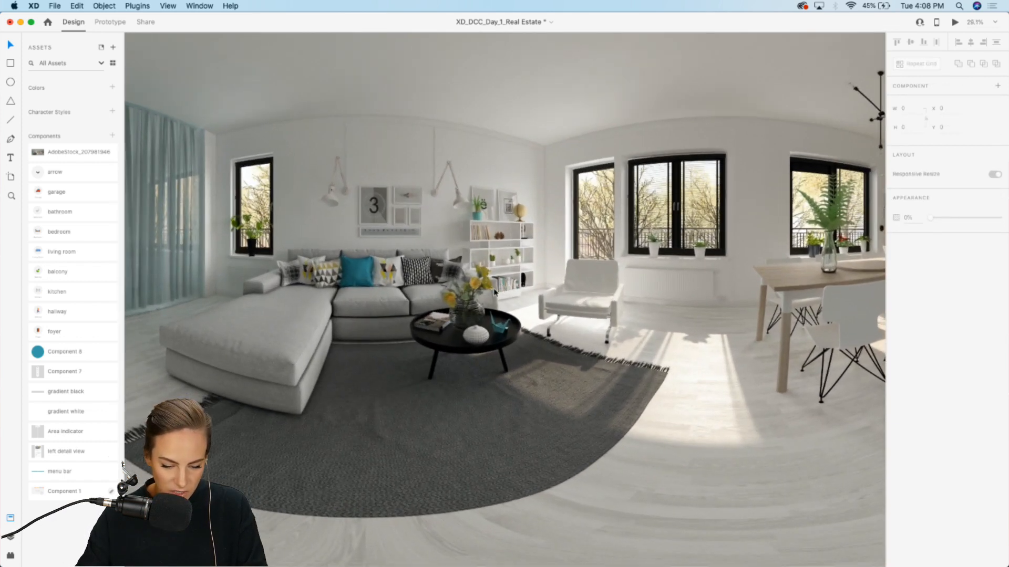
scroll(494, 293, "left", 3)
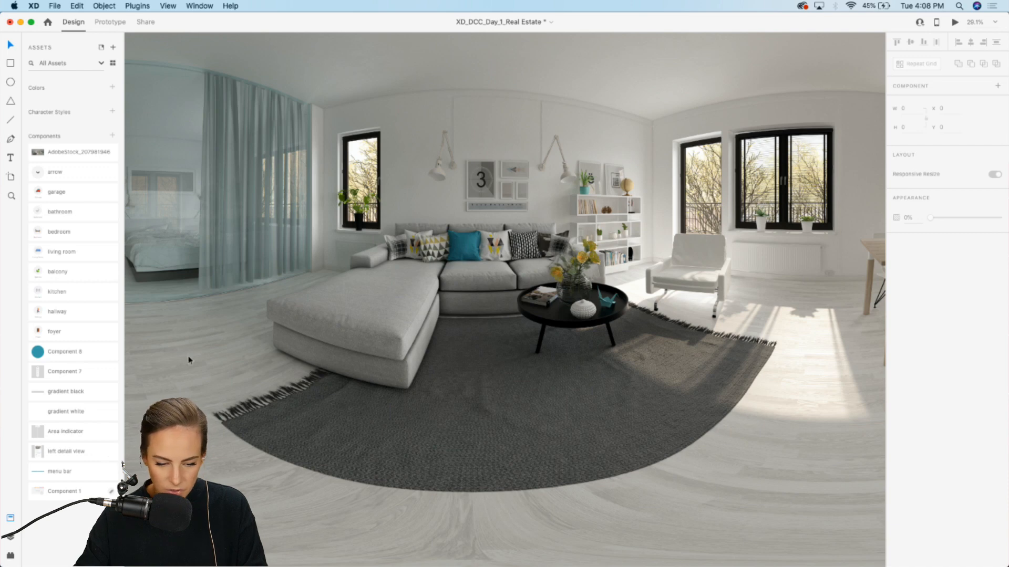
scroll(771, 386, "right", 15)
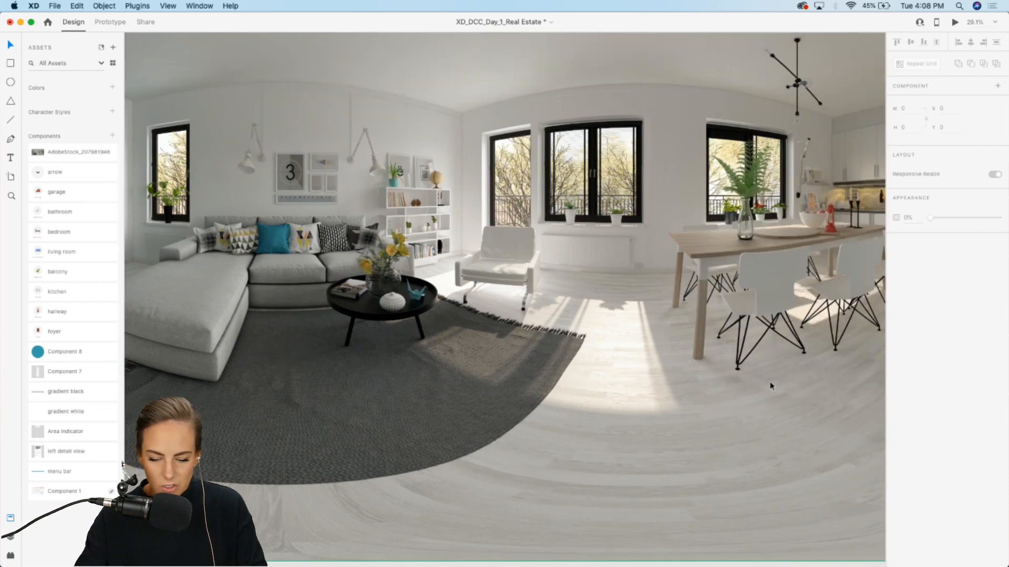
scroll(771, 386, "right", 2)
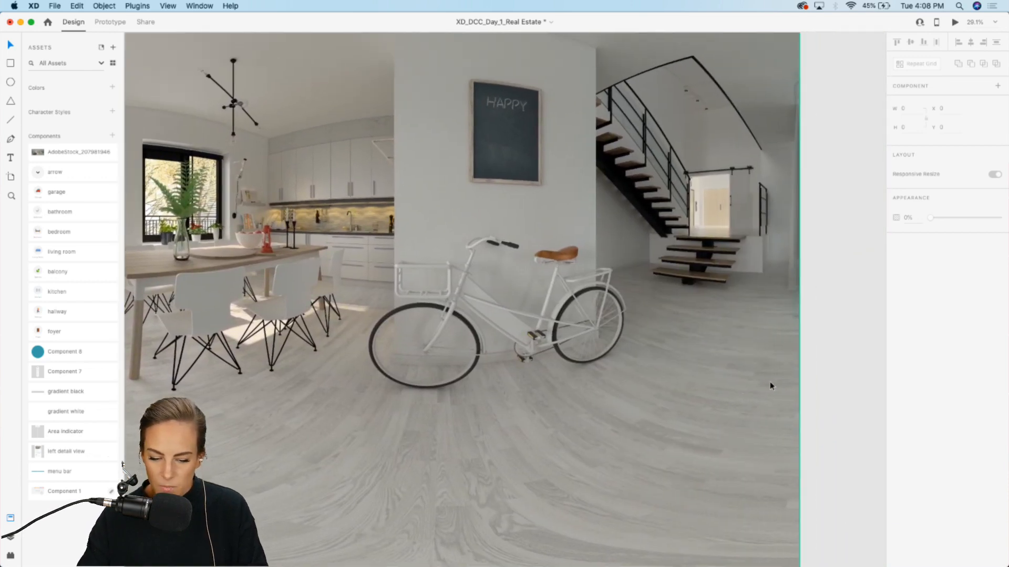
scroll(563, 361, "up", 5)
scroll(563, 365, "up", 4)
scroll(562, 364, "left", 3)
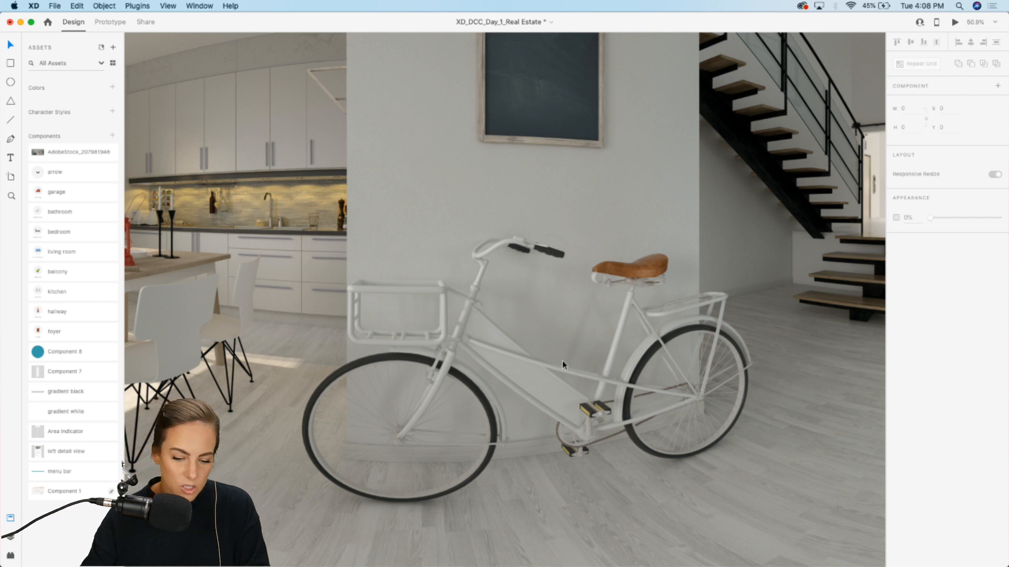
scroll(562, 360, "down", 5)
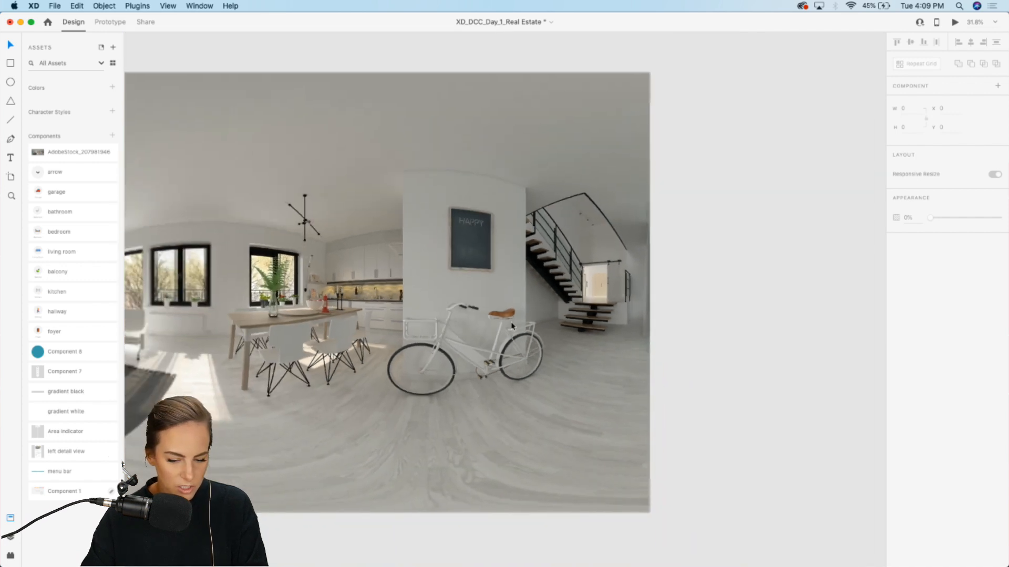
scroll(511, 323, "left", 10)
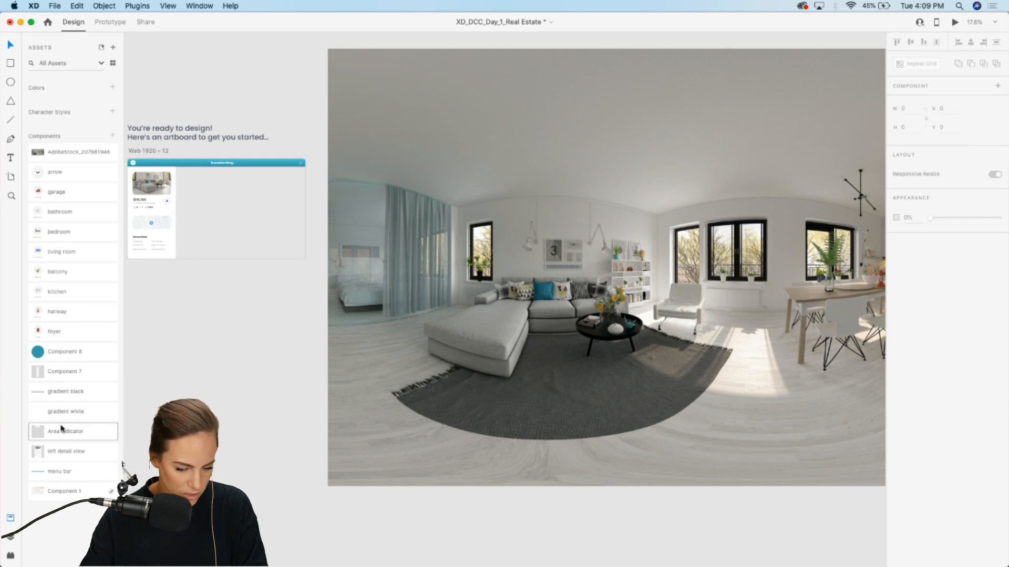
Step: Place the Area indicator component on the panorama and move it onto the staircase
left_click_drag(61, 428, 741, 295)
scroll(740, 290, "right", 5)
scroll(740, 290, "right", 6)
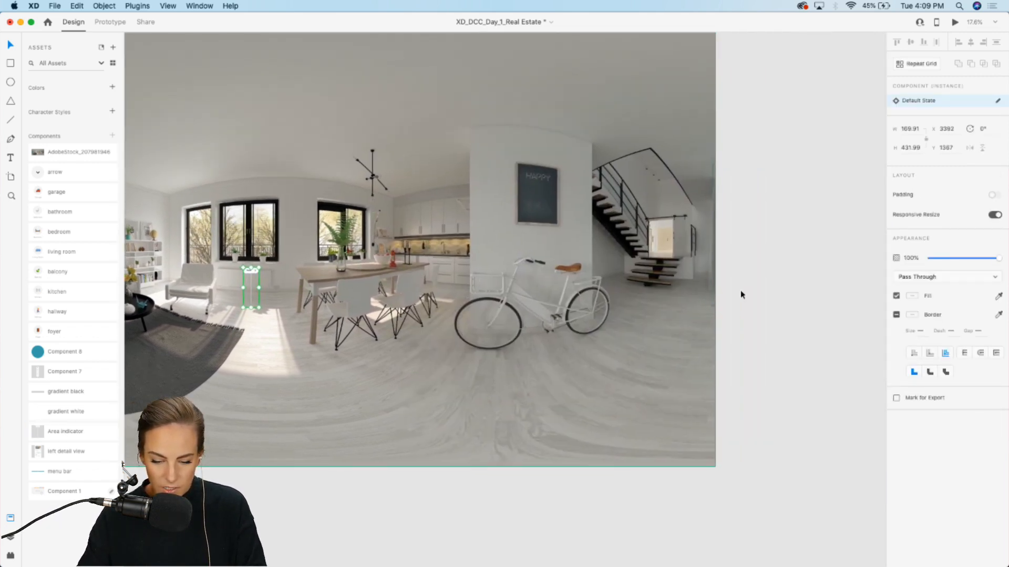
left_click_drag(251, 276, 660, 260)
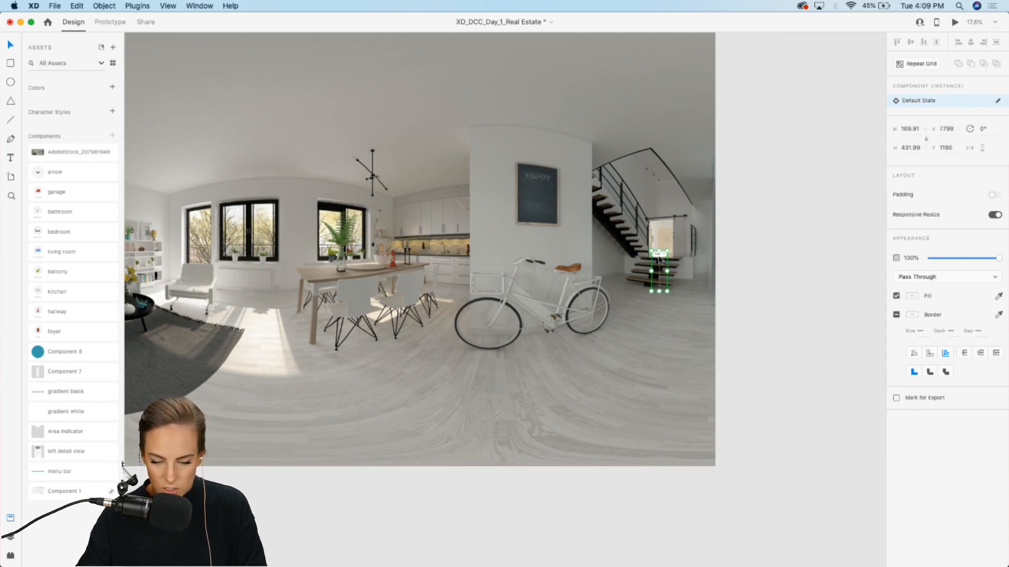
Step: Duplicate the staircase indicator and position the copy near the bicycle
scroll(660, 259, "up", 5)
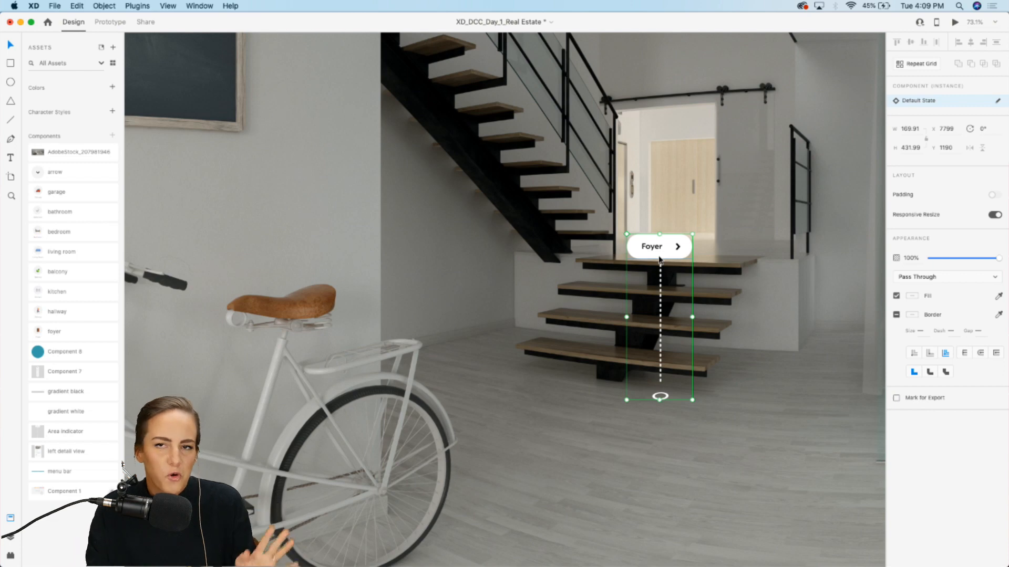
scroll(659, 259, "up", 3)
scroll(660, 260, "right", 3)
scroll(660, 260, "down", 1)
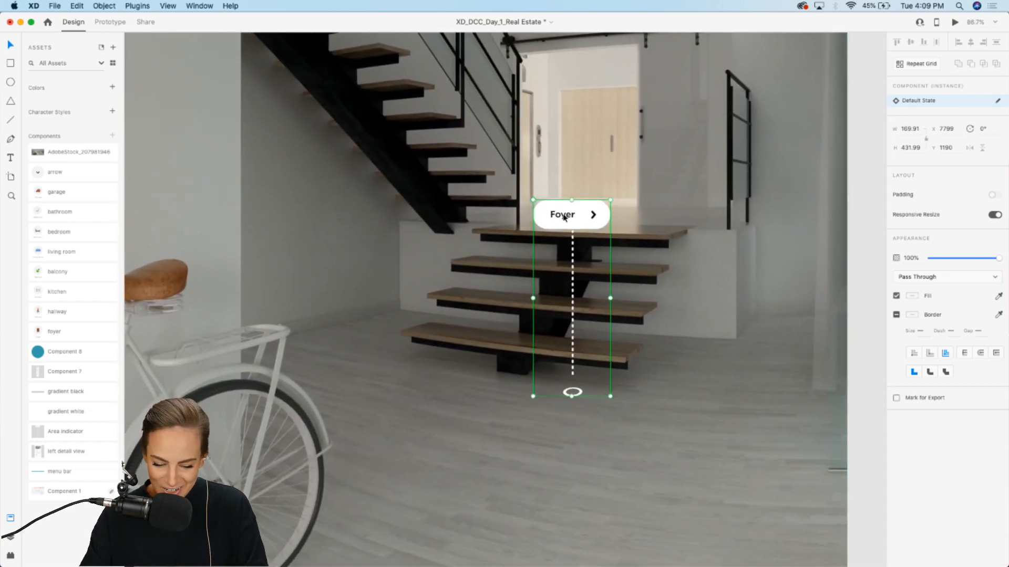
left_click_drag(565, 218, 396, 301)
scroll(396, 301, "down", 5)
scroll(396, 301, "left", 5)
scroll(396, 301, "down", 2)
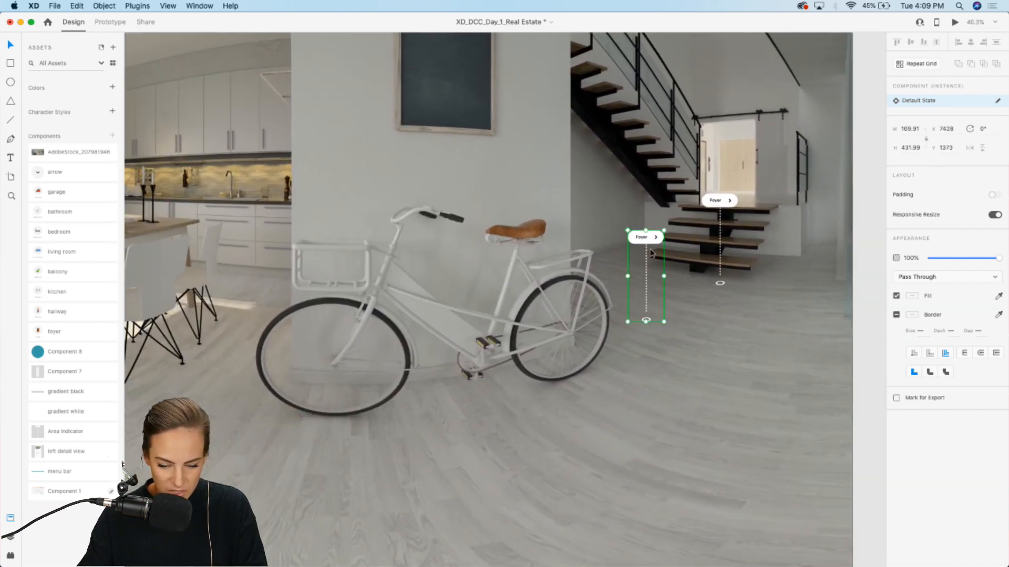
Step: Turn off Responsive Resize on the copied indicator and enlarge it to about 351 × 893
left_click_drag(648, 243, 483, 259)
key("super+z")
left_click(994, 215)
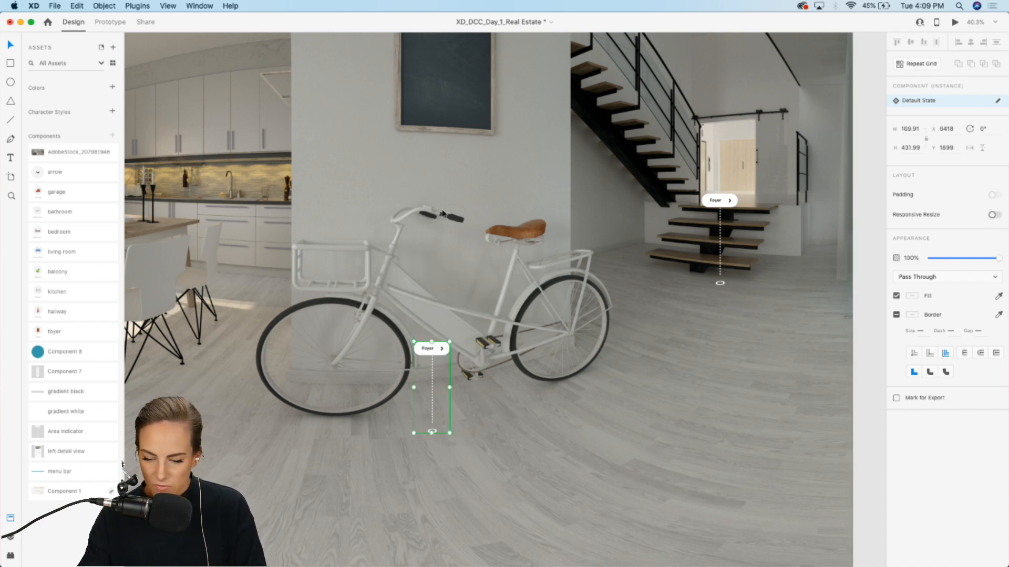
left_click_drag(450, 342, 524, 249)
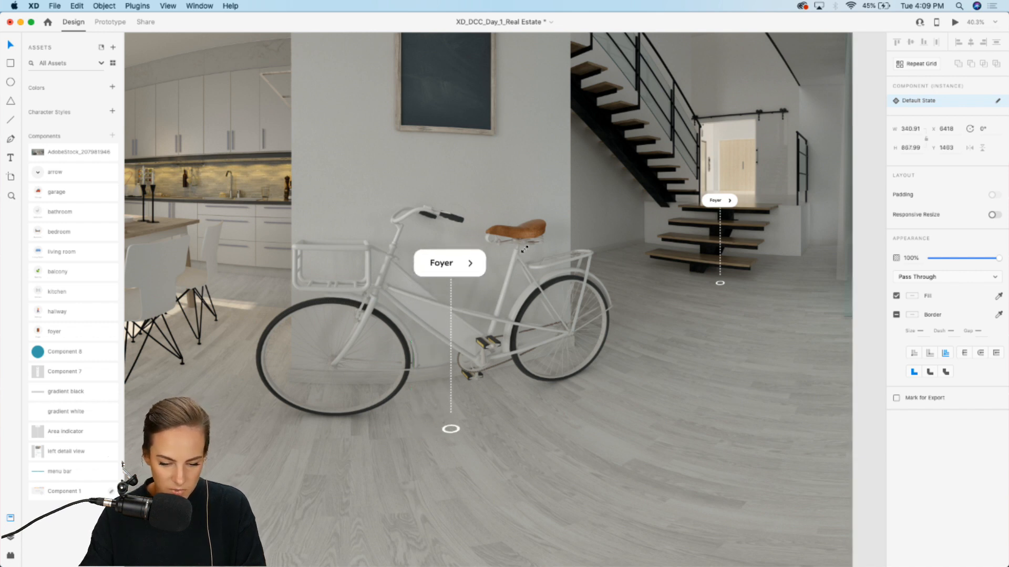
Step: Change the copied indicator's label to Hallway
double_click(478, 255)
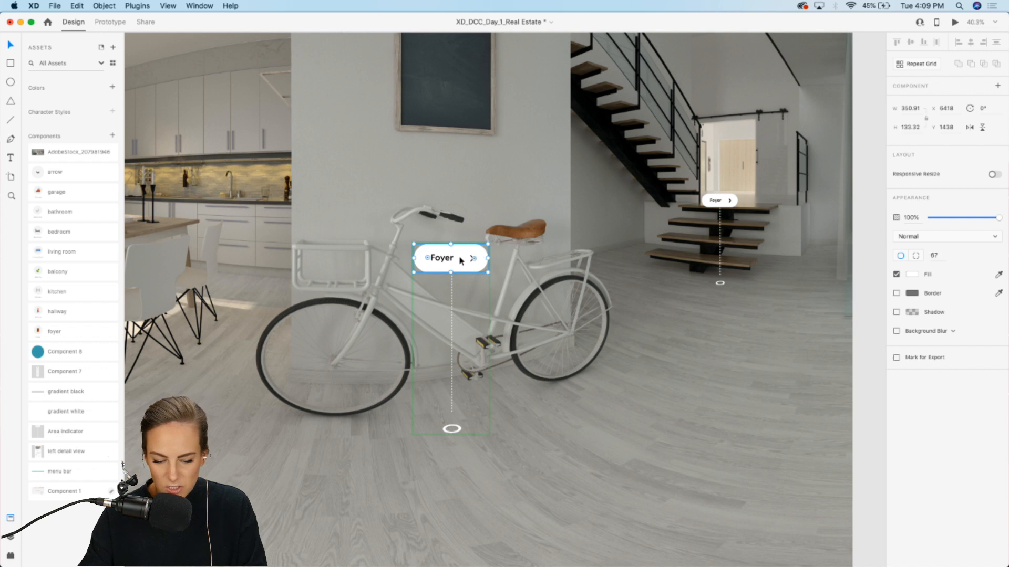
double_click(443, 257)
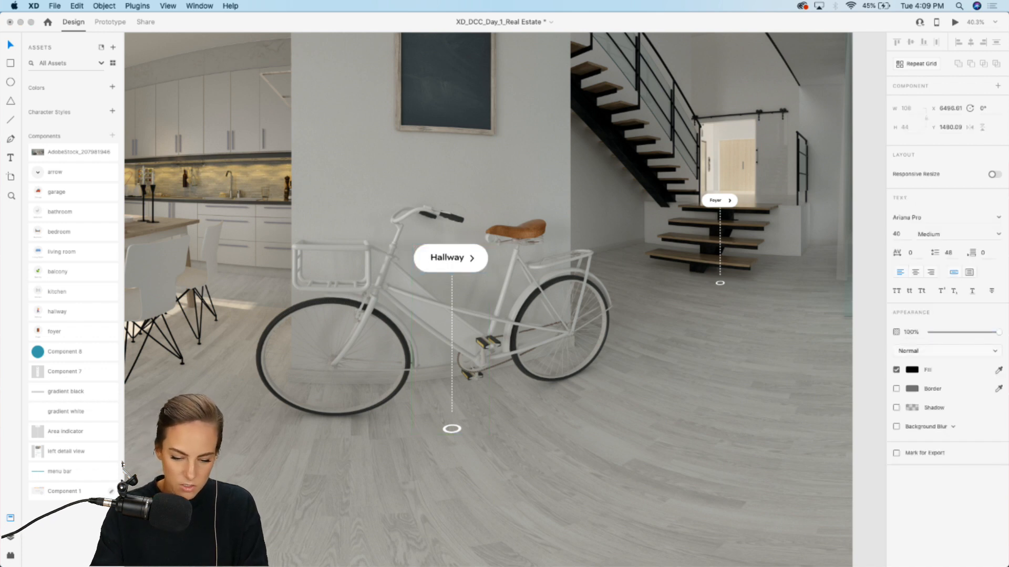
double_click(446, 259)
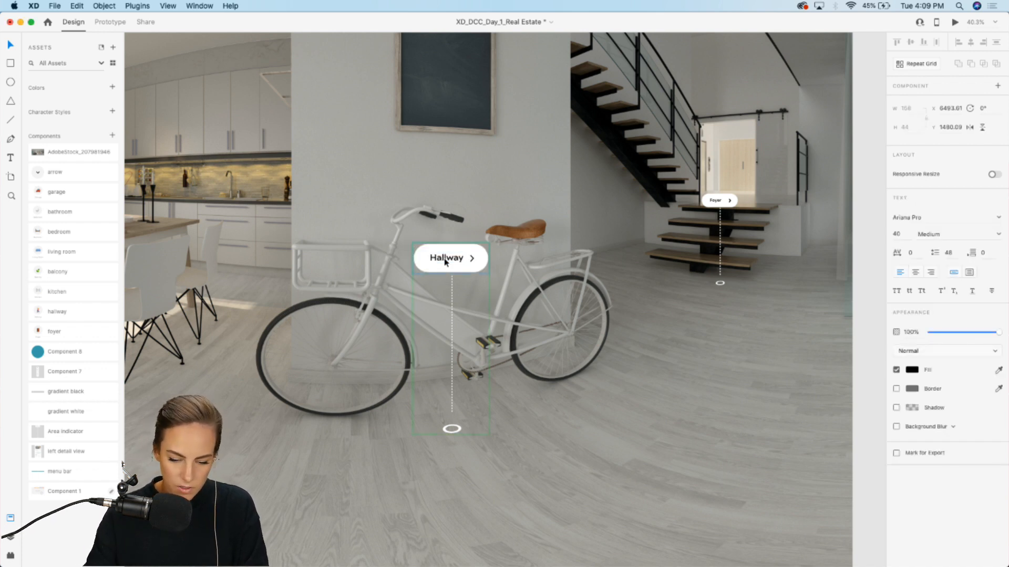
left_click(493, 274)
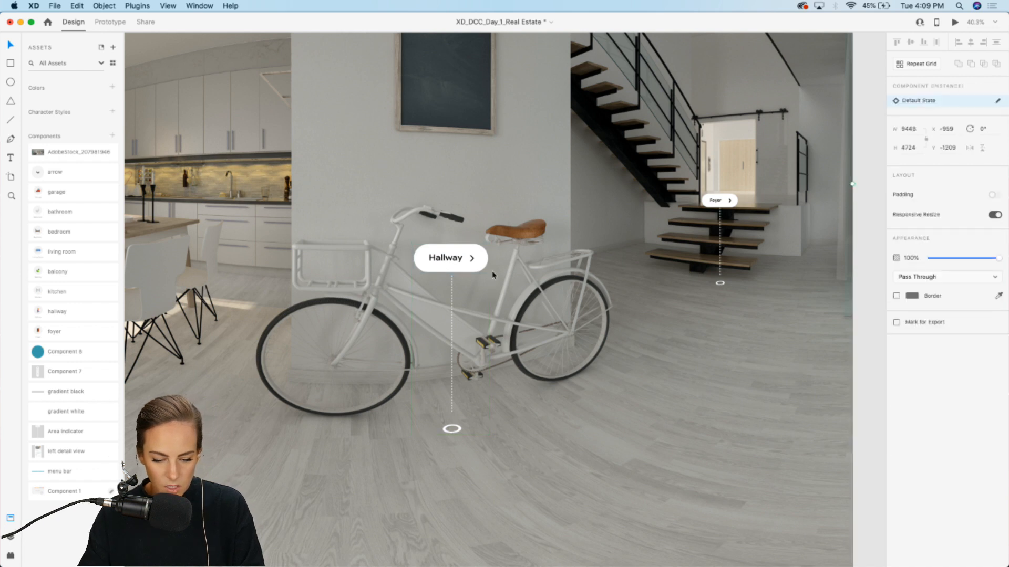
Step: Increase the Hallway indicator's dotted line border size to 7
left_click(452, 296)
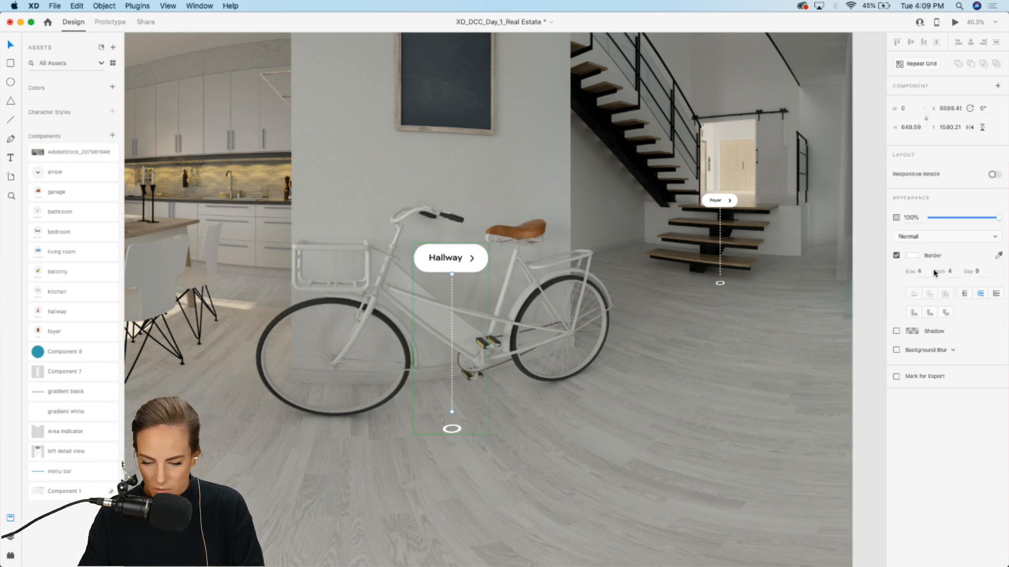
key("Up")
key("Up")
key("Up")
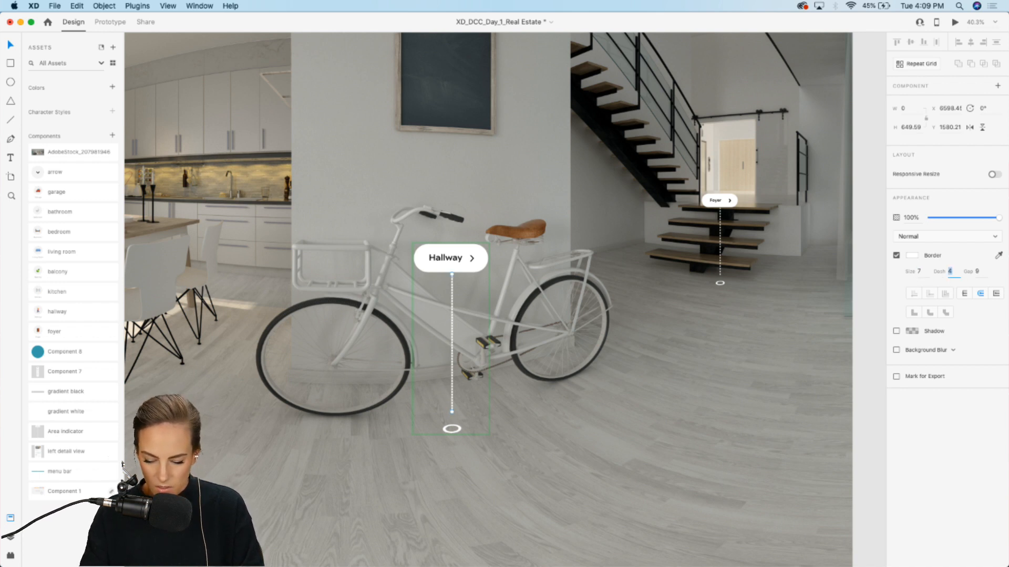
left_click(673, 323)
Step: Paste a copy of the Foyer indicator, enlarge it to about 340 × 865 and place it over the dining table
scroll(673, 323, "left", 5)
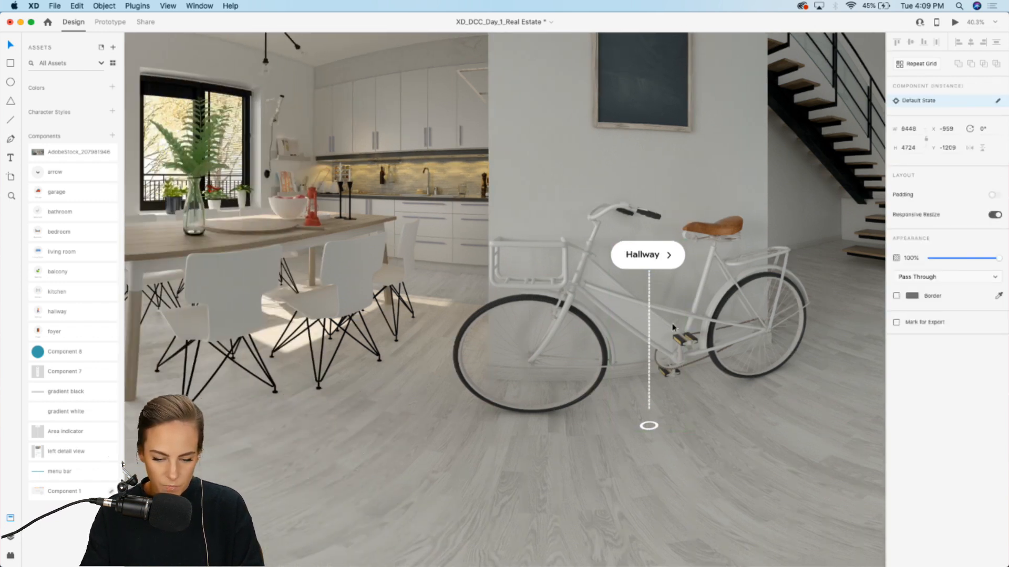
scroll(673, 328, "right", 2)
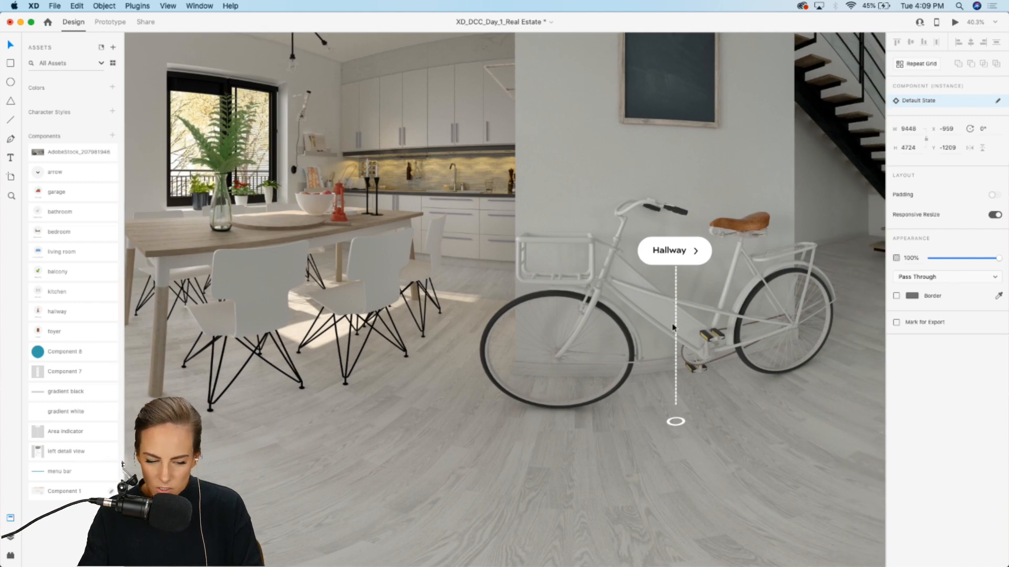
scroll(673, 325, "right", 5)
left_click(692, 195)
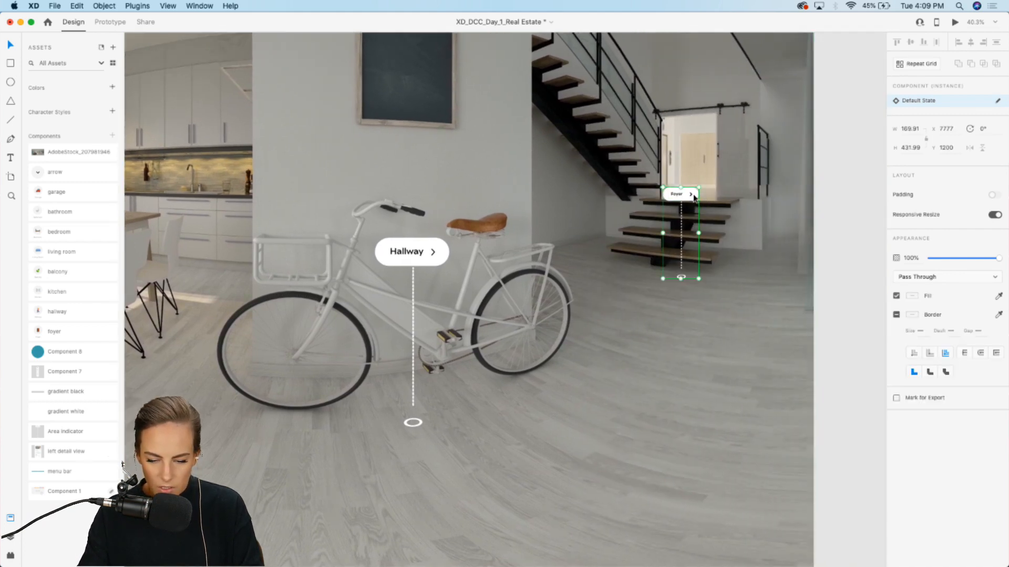
scroll(693, 194, "left", 9)
key("super+v")
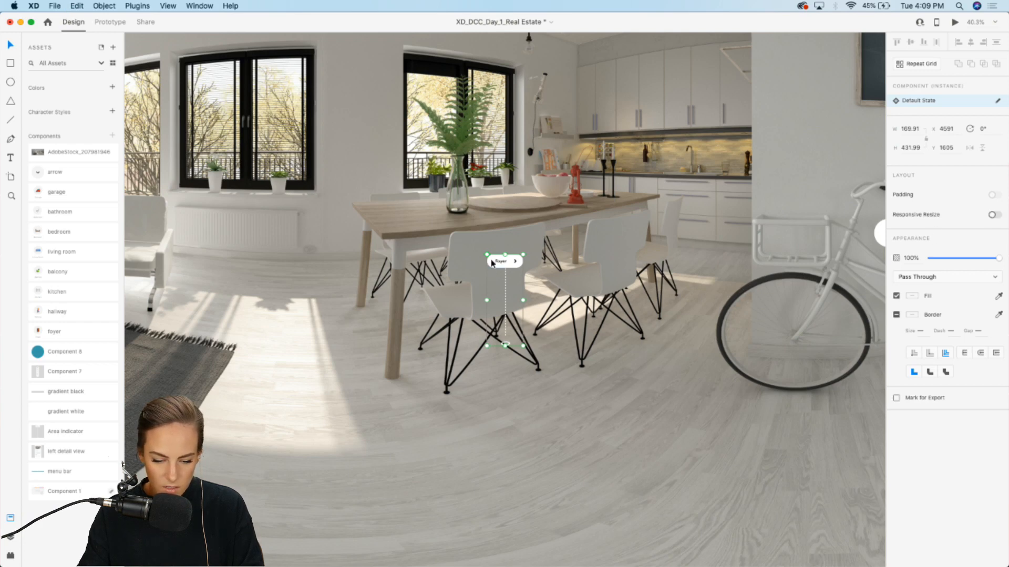
left_click_drag(488, 256, 387, 167)
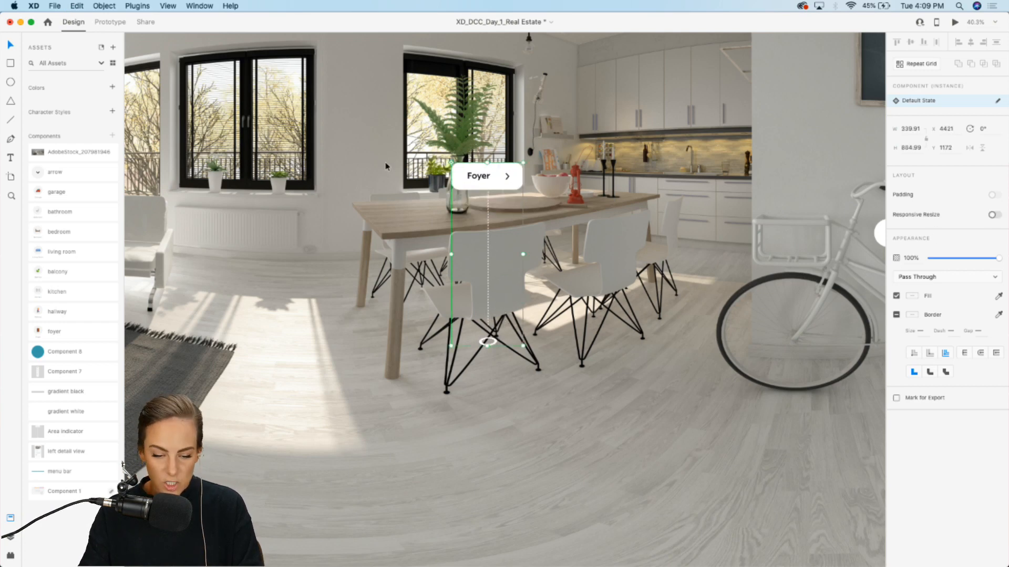
left_click_drag(488, 181, 555, 224)
Step: Relabel the dining-table indicator as Kitchen
double_click(534, 218)
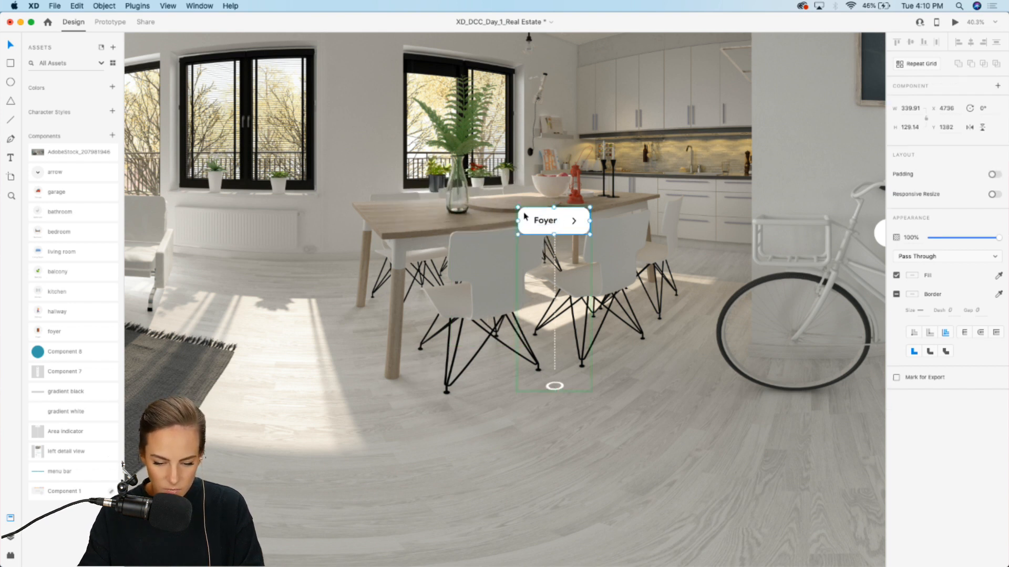
double_click(524, 215)
double_click(543, 222)
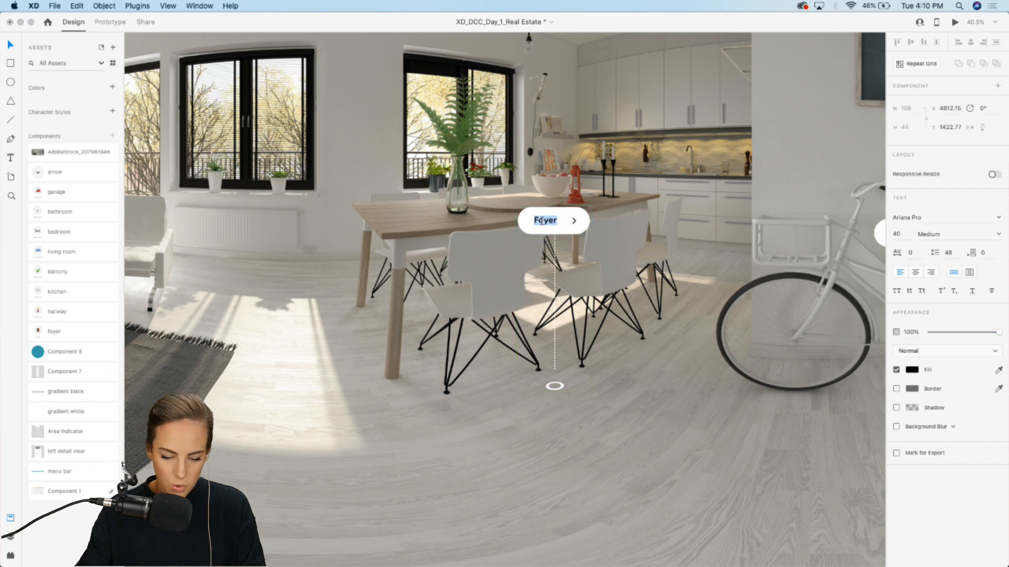
left_click(556, 222)
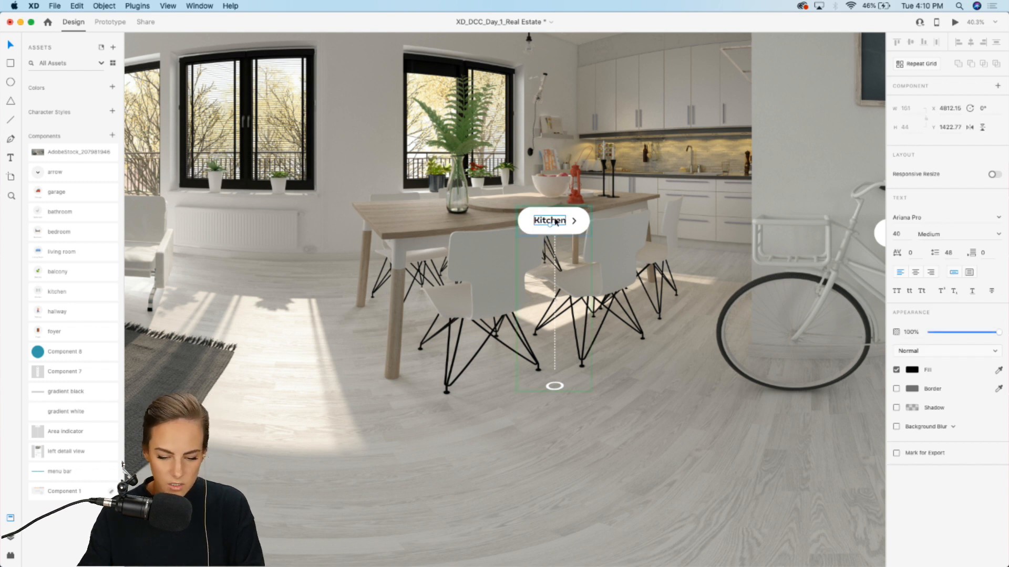
key("Left")
key("Left")
key("Left")
key("Escape")
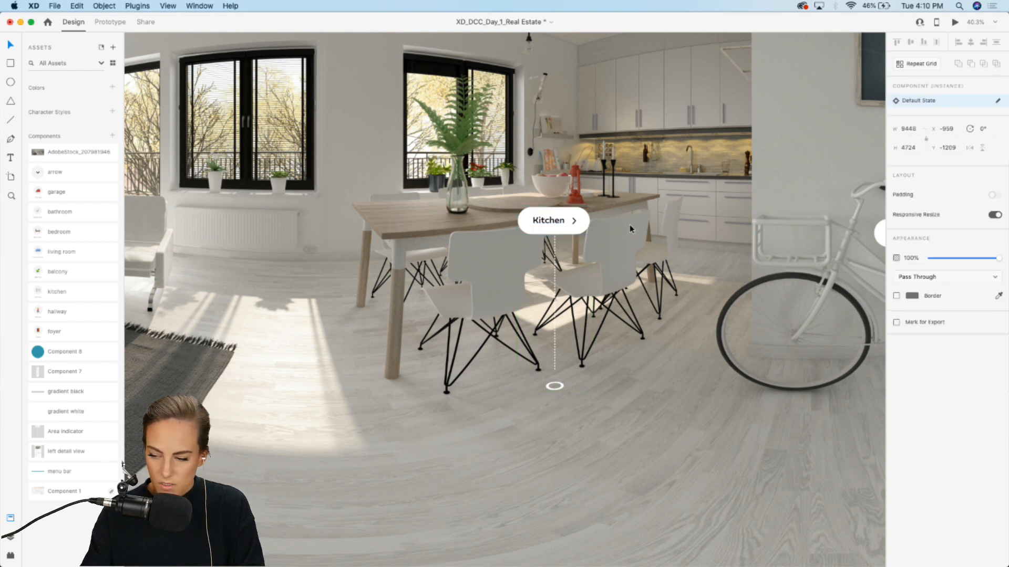
Step: Paste a copy of the indicator and place it over the balcony window, about 260 × 682
scroll(550, 220, "left", 10)
scroll(549, 221, "up", 3)
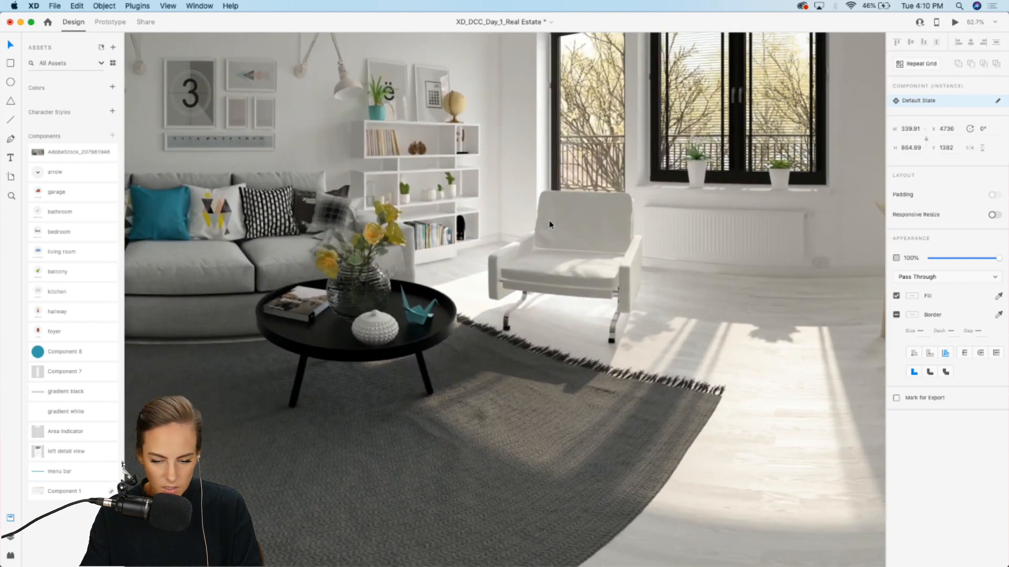
scroll(550, 221, "right", 3)
key("super+v")
left_click_drag(522, 200, 602, 144)
left_click_drag(539, 125, 573, 155)
Step: Relabel the pasted indicator as Balcony
double_click(573, 160)
double_click(574, 159)
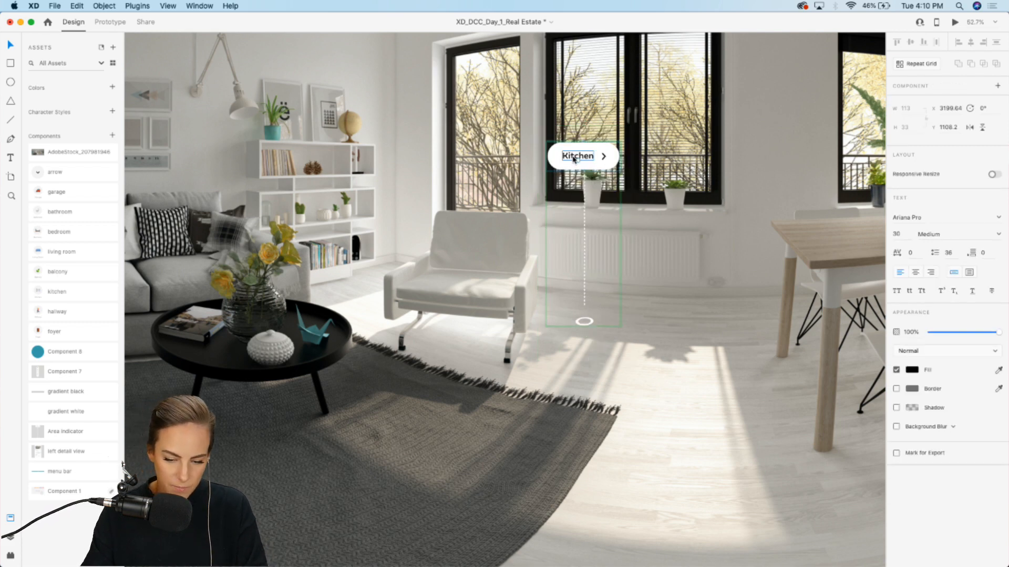
type("B")
key("Escape")
key("Escape")
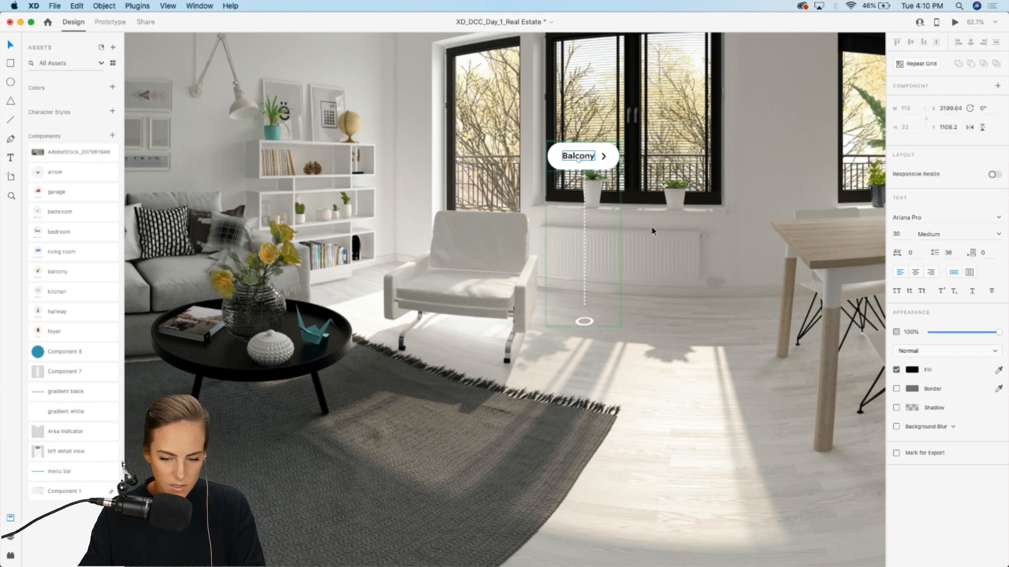
Step: Move the Balcony indicator onto the sofa
key("super+c")
scroll(600, 154, "left", 3)
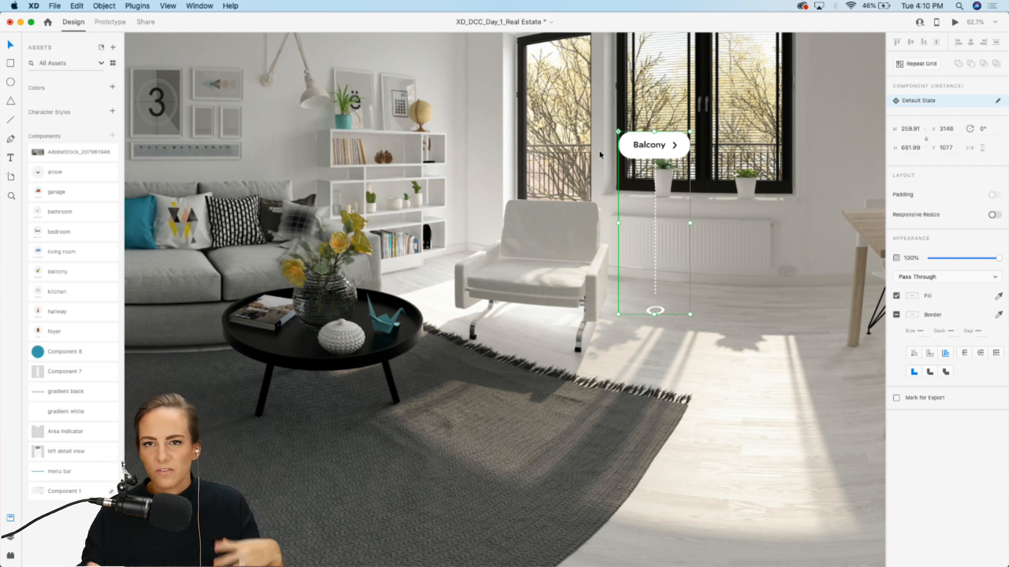
scroll(667, 154, "left", 4)
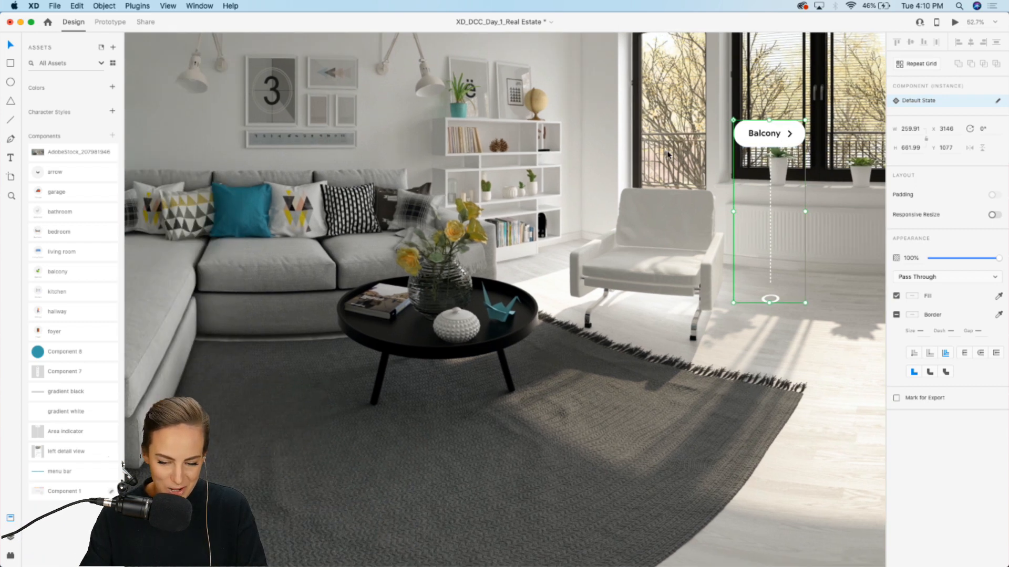
left_click_drag(745, 141, 246, 191)
key("super+z")
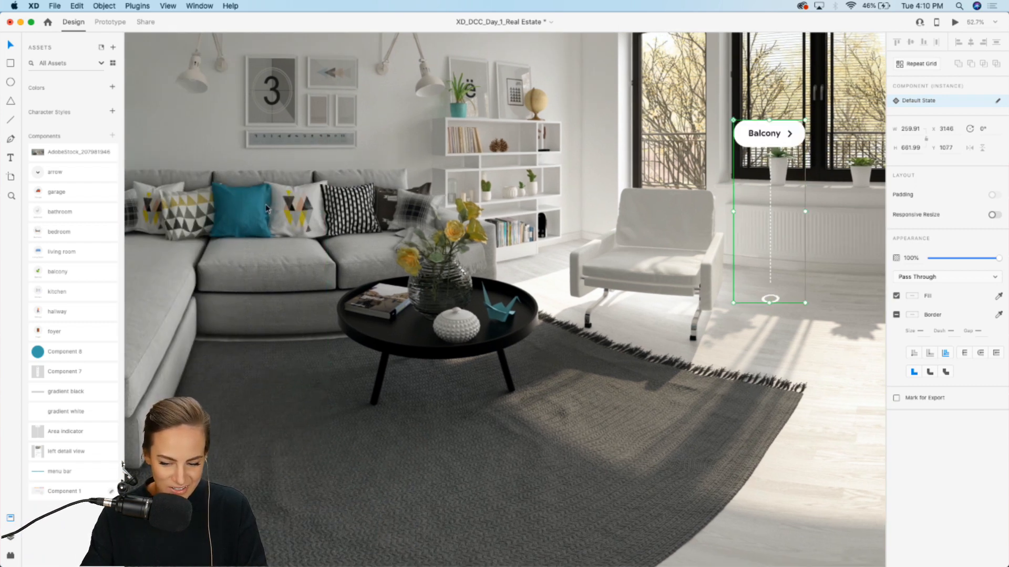
left_click_drag(764, 140, 274, 227)
scroll(391, 216, "left", 4)
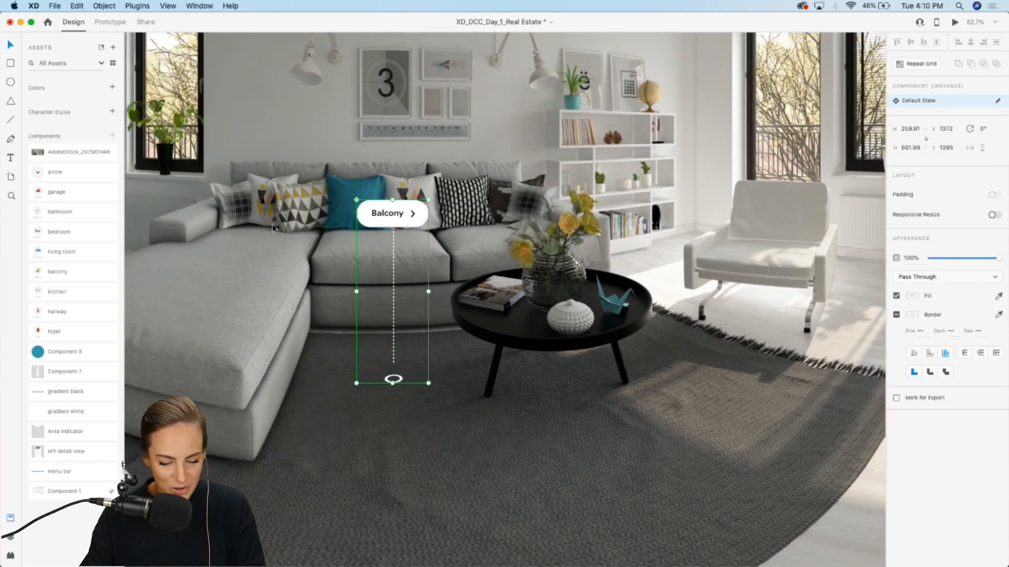
Step: Change the sofa indicator's label to Living Room
double_click(496, 209)
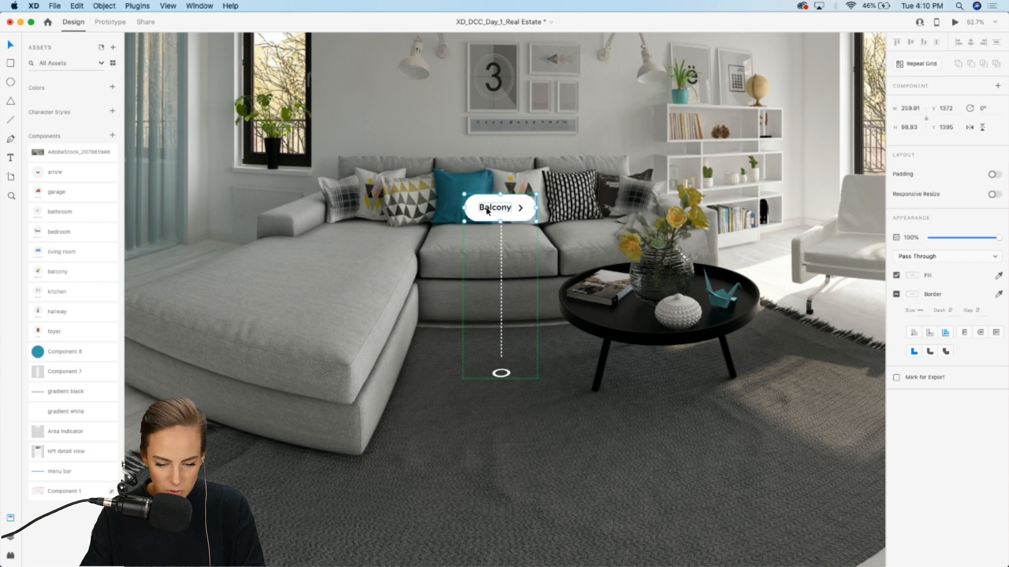
double_click(487, 210)
double_click(488, 209)
type("Liv")
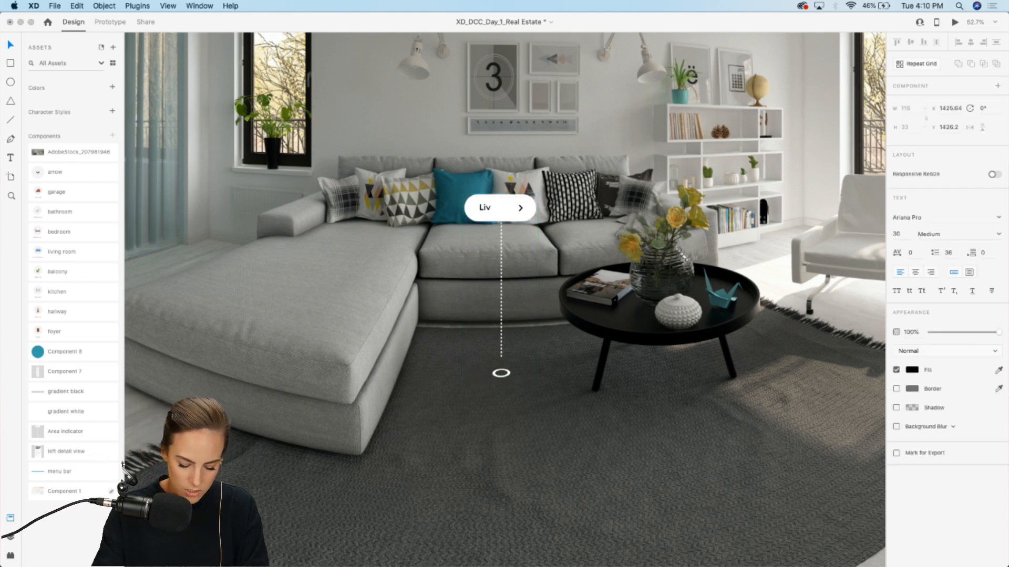
type("ing Room")
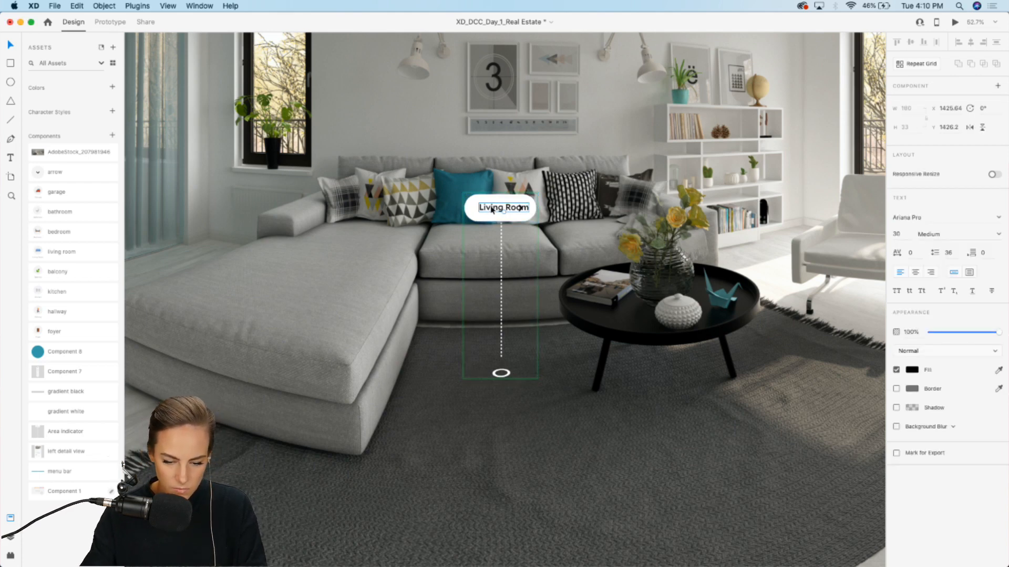
Step: Widen the Living Room label pill to fit the text and move its arrow to the pill's end
scroll(481, 205, "up", 10)
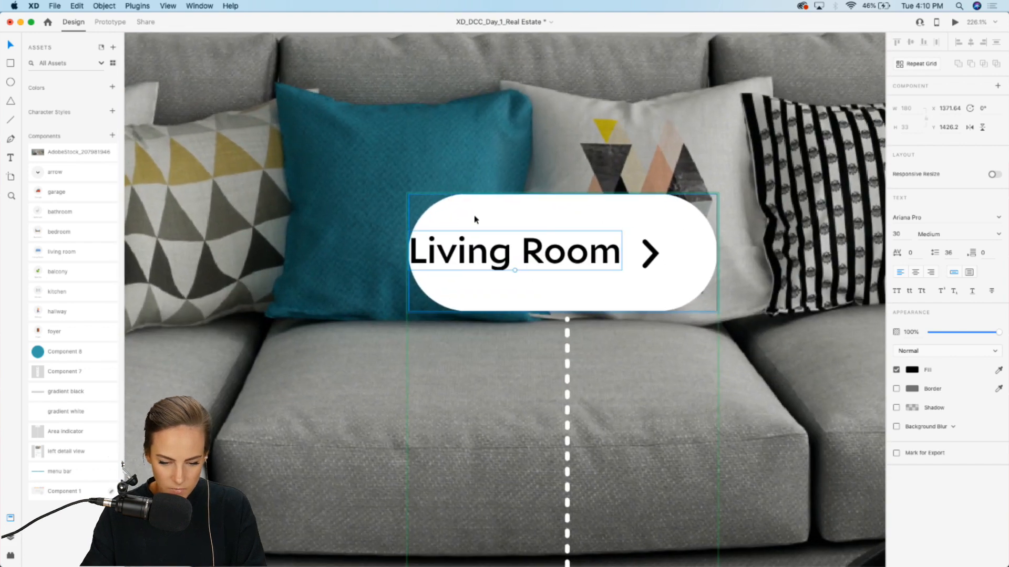
left_click(474, 218)
left_click_drag(407, 255, 356, 253)
left_click(650, 248, "shift")
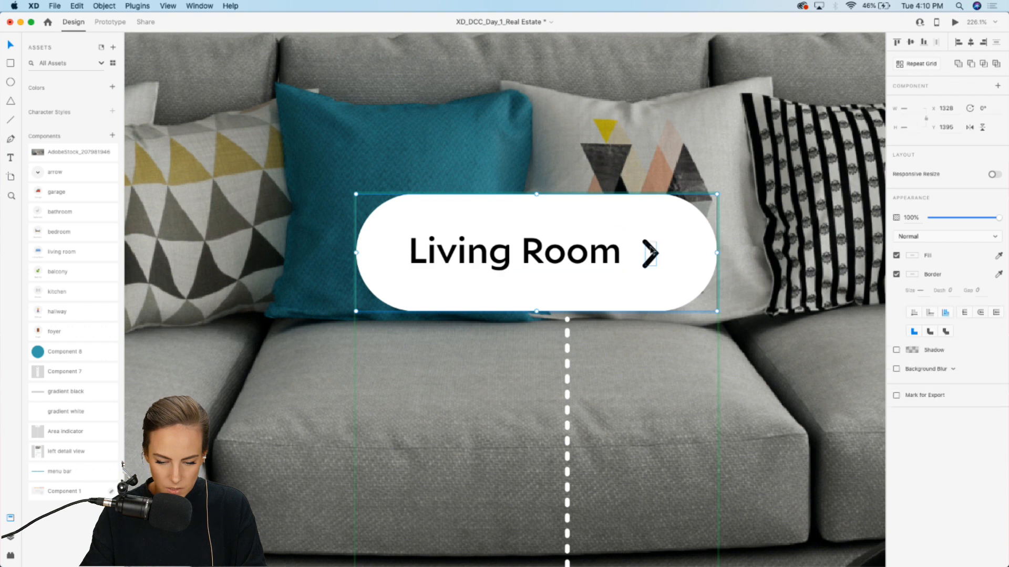
left_click(615, 248, "shift")
left_click_drag(584, 248, 617, 248)
scroll(618, 253, "down", 10)
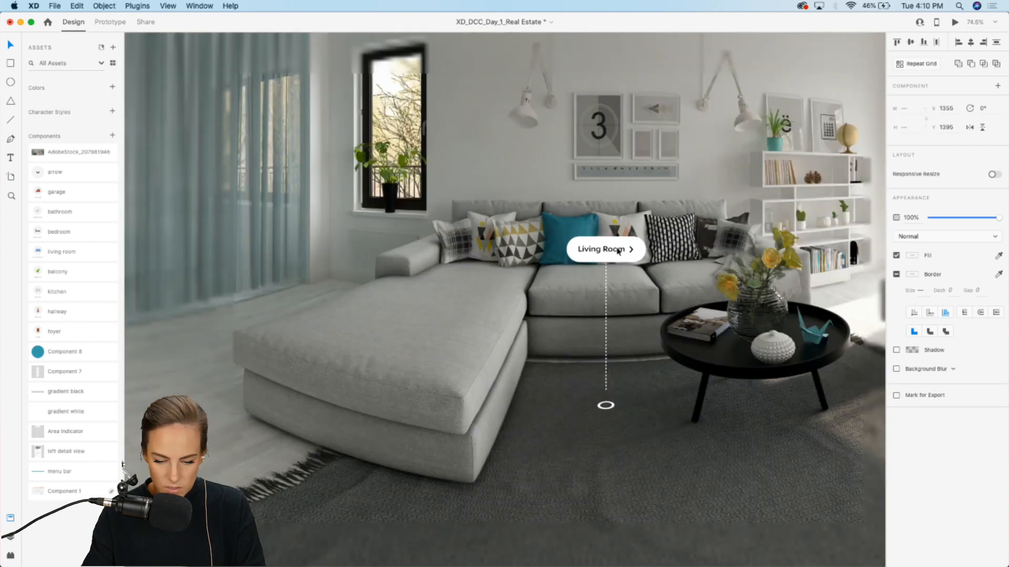
Step: Duplicate the Living Room indicator and place the copy over the bed
left_click(493, 318)
left_click(607, 253)
key("super+d")
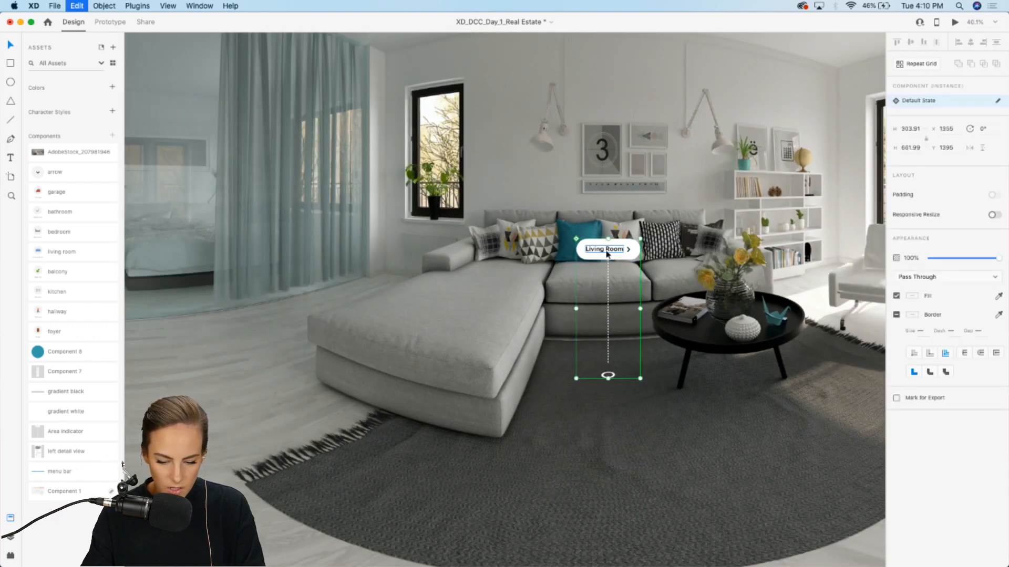
left_click_drag(607, 253, 205, 214)
scroll(206, 213, "up", 5)
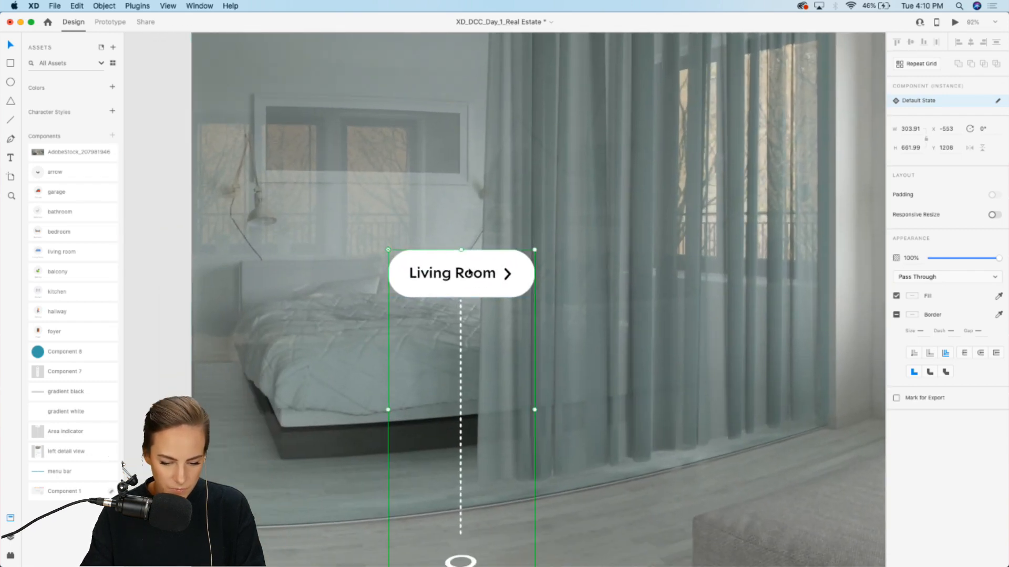
left_click_drag(469, 273, 393, 214)
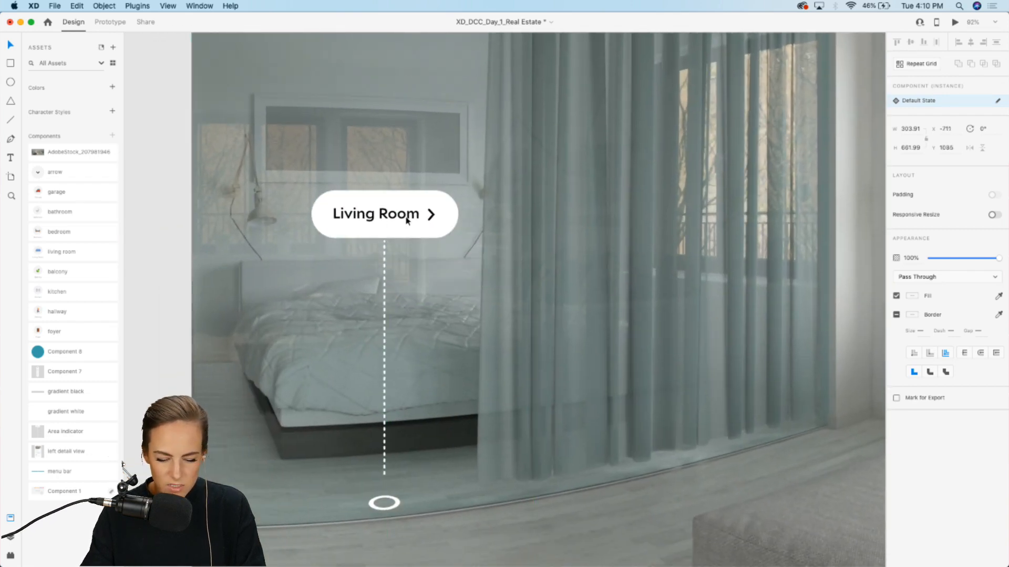
Step: Relabel the bed indicator as Bedroom
double_click(392, 221)
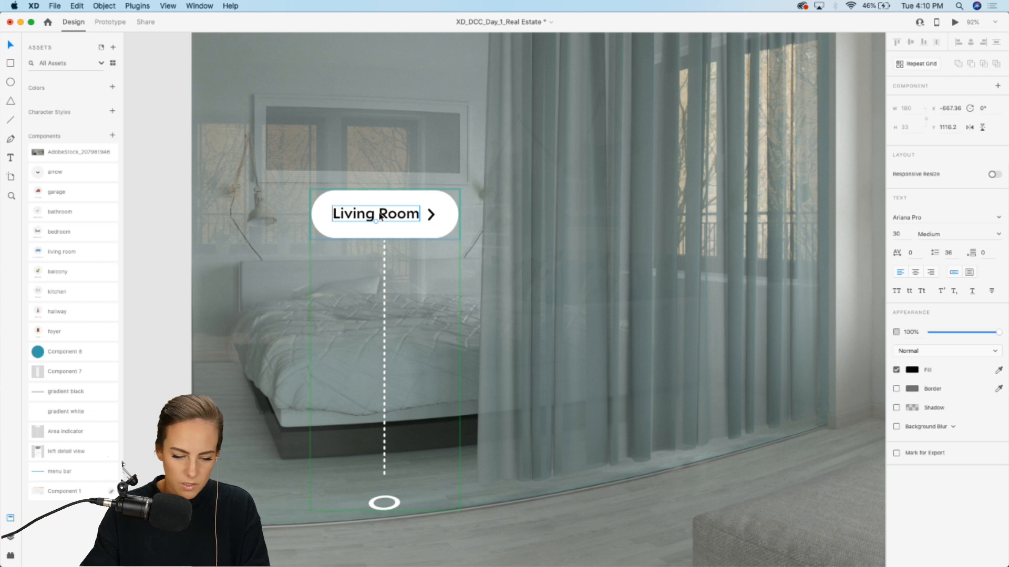
key("super+a")
type("Bed")
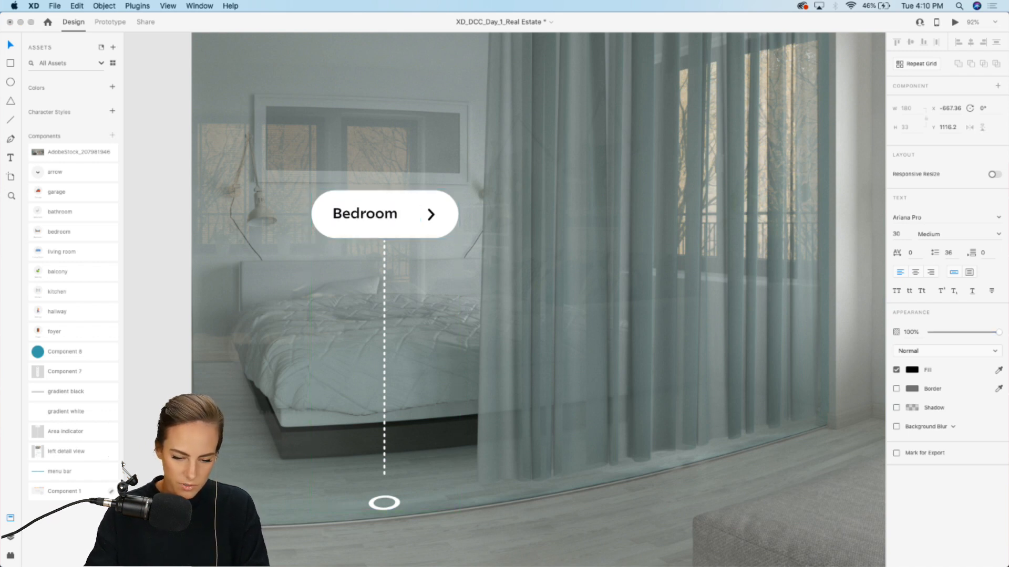
key("Escape")
Step: Narrow the Bedroom label pill to fit its text
left_click_drag(369, 216, 373, 216)
left_click(327, 215)
left_click_drag(311, 214, 319, 214)
left_click_drag(457, 214, 452, 214)
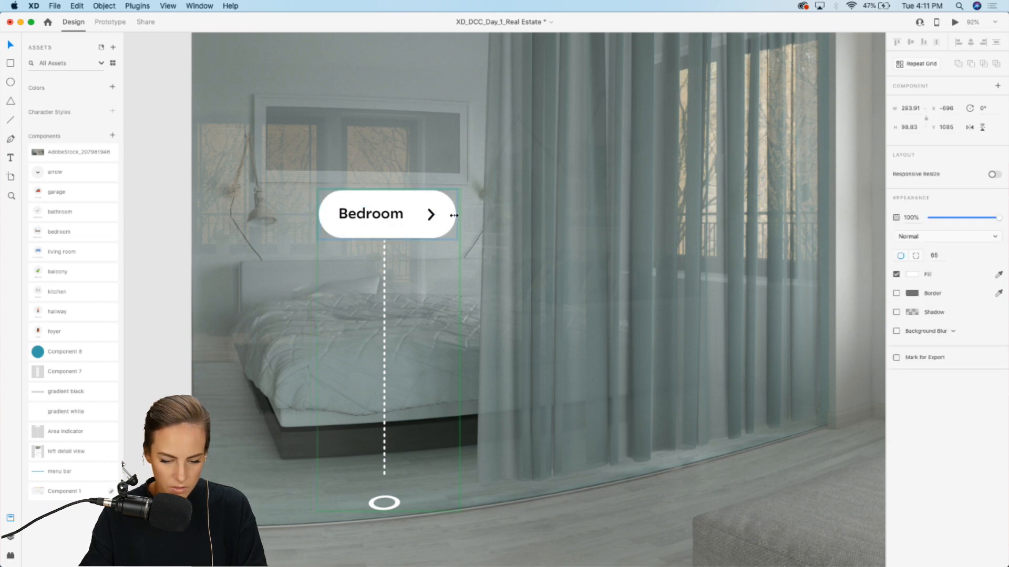
left_click(550, 242)
Step: Review the whole panorama with all placed room indicators
key("super+minus")
key("super+minus")
key("super+minus")
scroll(550, 241, "right", 4)
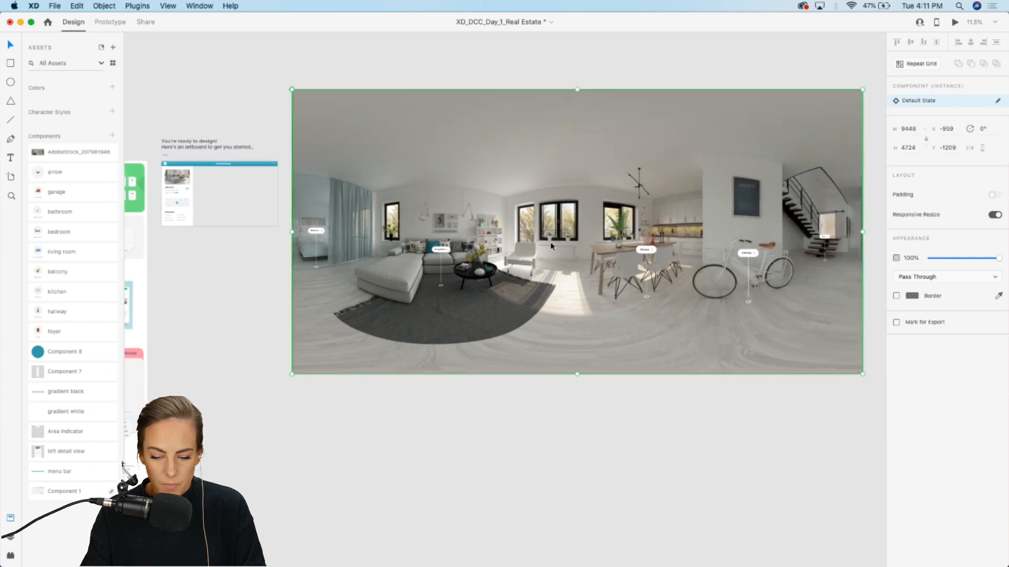
scroll(550, 245, "right", 3)
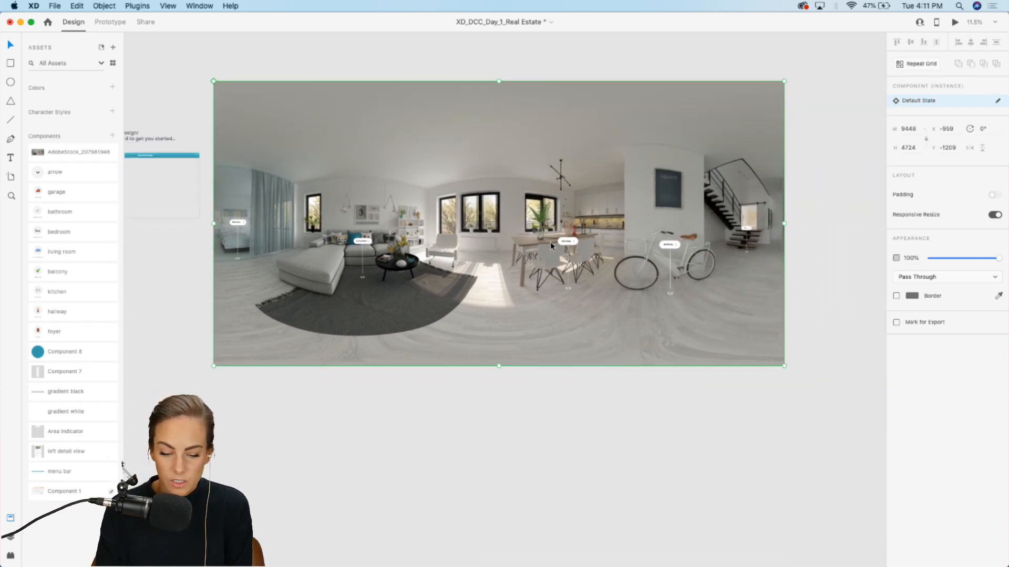
scroll(550, 242, "up", 5)
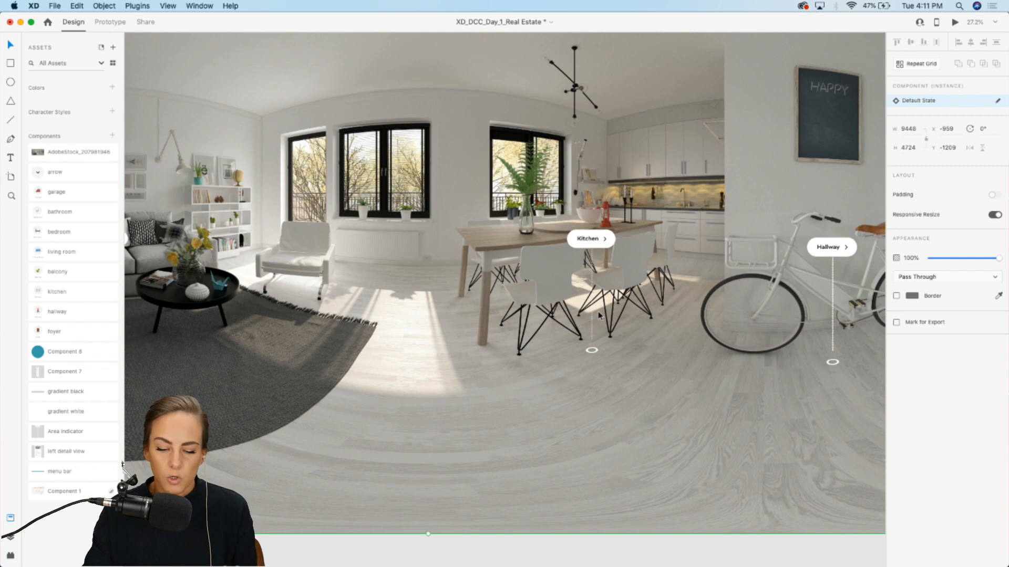
scroll(598, 316, "down", 5)
left_click_drag(818, 420, 296, 192)
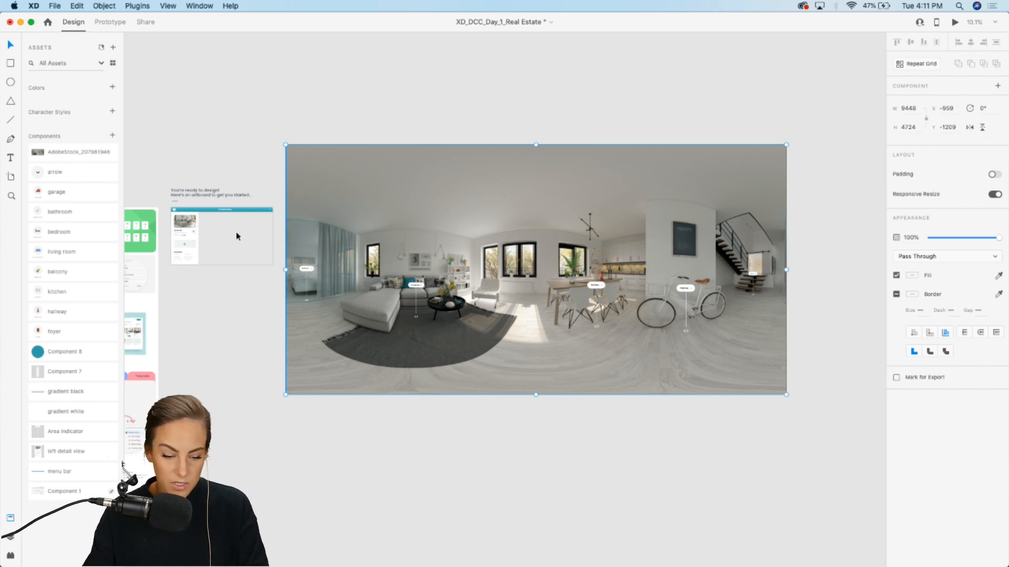
Step: Draw a rectangle about 1401 × 994 over the empty content area of the website artboard
scroll(257, 237, "up", 6)
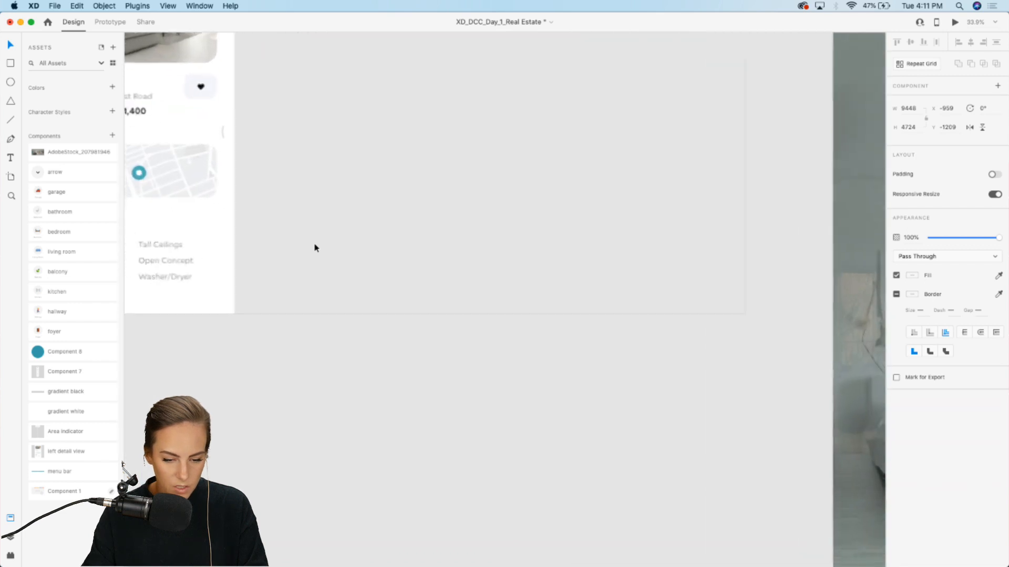
scroll(315, 245, "up", 3)
scroll(314, 245, "down", 3)
left_click(14, 69)
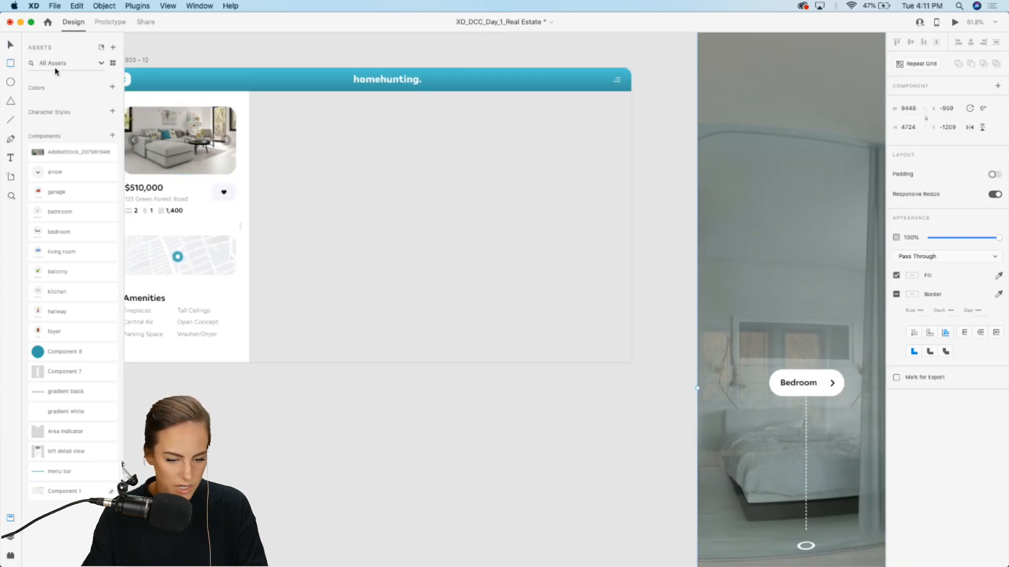
mouse_move(250, 92)
left_mouse_down()
mouse_move(508, 257)
mouse_move(633, 365)
left_mouse_up()
Step: Move the rectangle over the panorama's staircase and mask the panorama with it
scroll(685, 332, "down", 5)
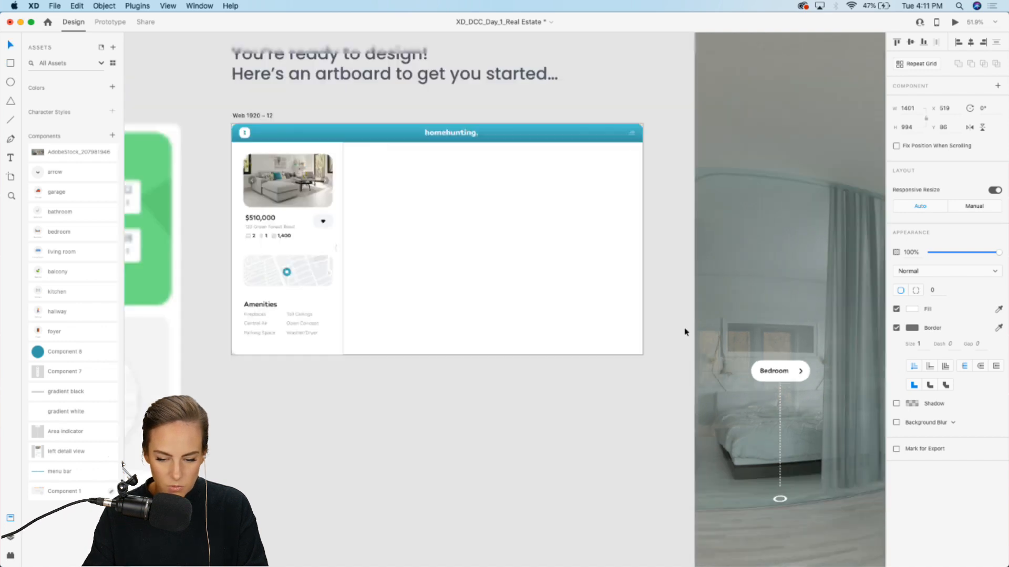
scroll(686, 332, "right", 10)
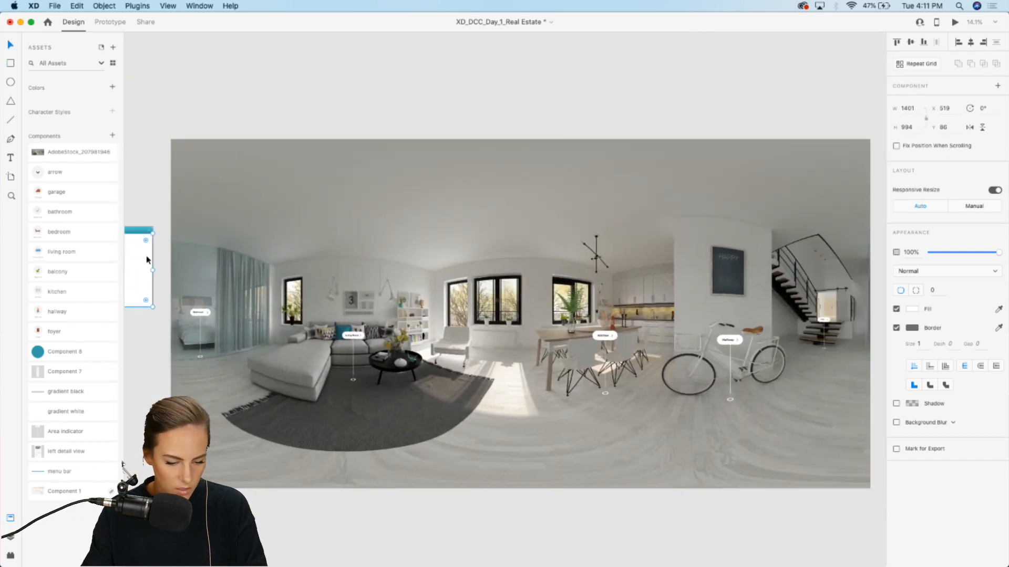
left_click_drag(148, 259, 723, 298)
left_click(639, 271, "shift")
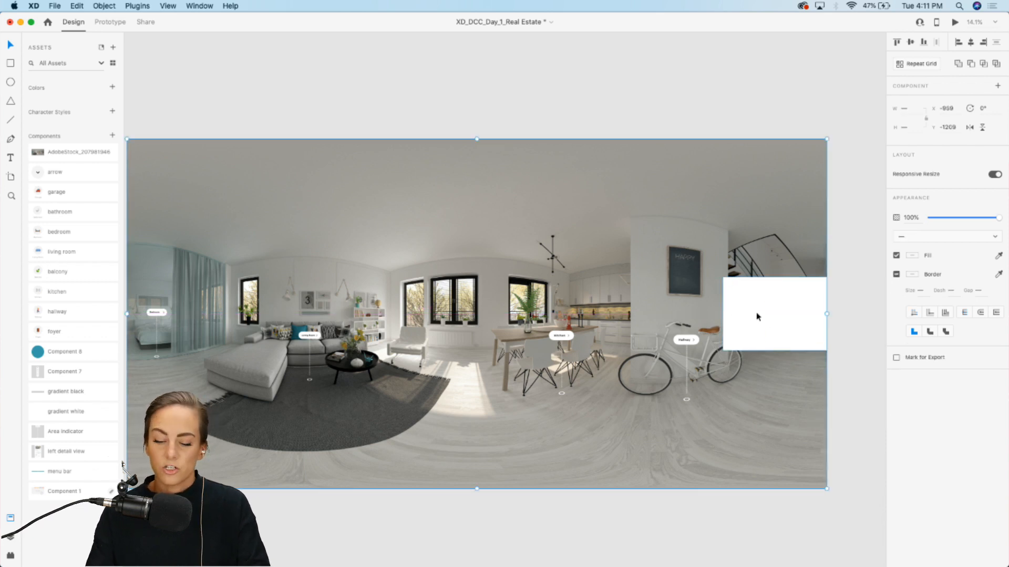
key("cmd+shift+m")
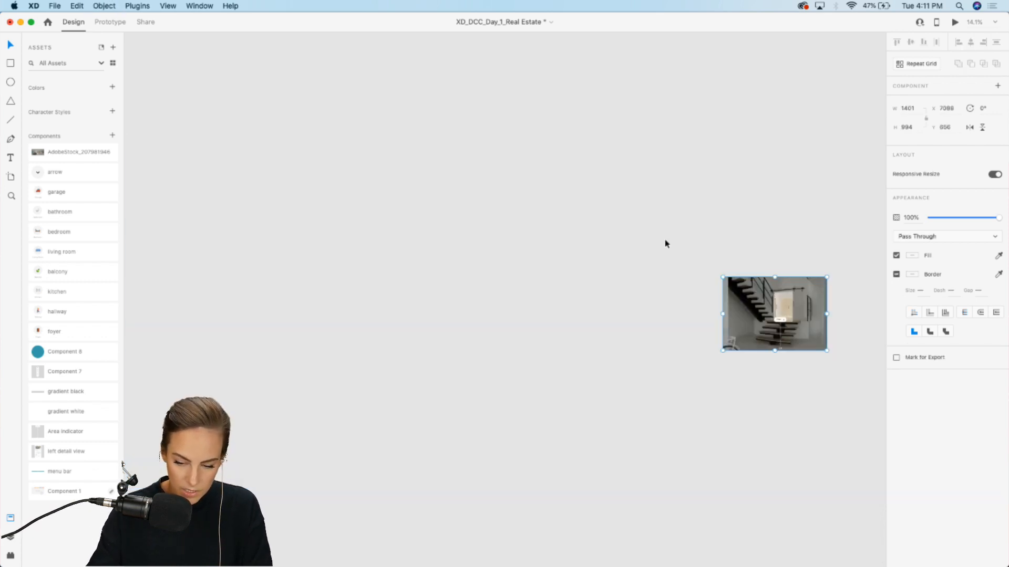
Step: Cut the masked panorama and paste it into the artboard's content area
key("cmd+x")
scroll(486, 252, "up", 5)
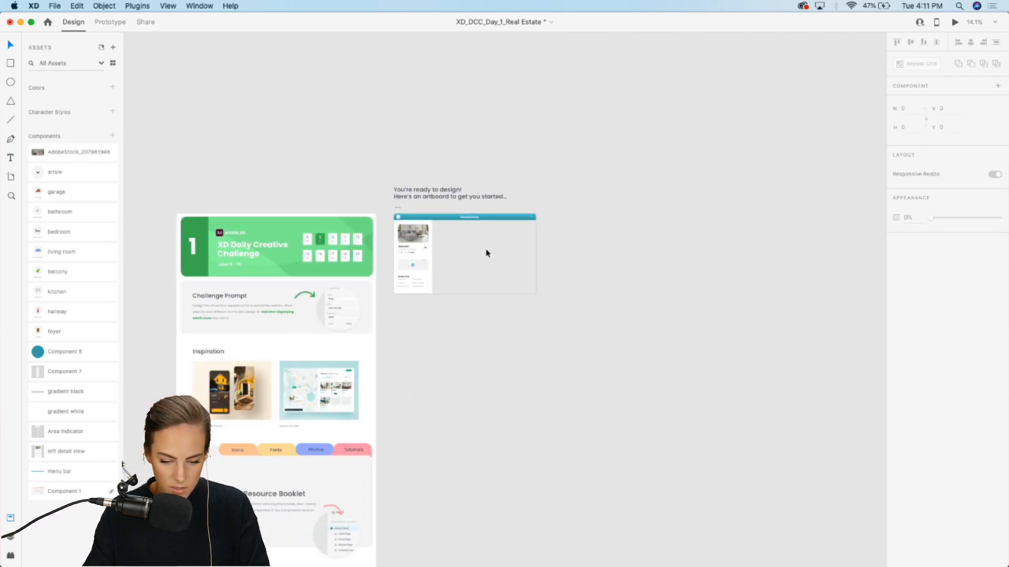
key("super+v")
left_click_drag(465, 251, 532, 262)
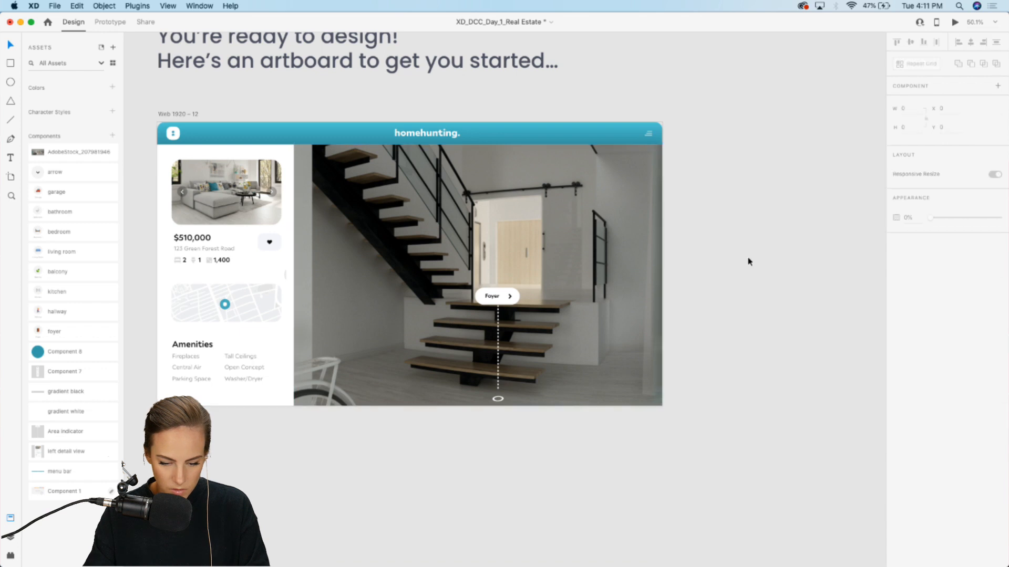
Step: Shift the panorama inside the mask so the Foyer indicator sits in view
double_click(485, 244)
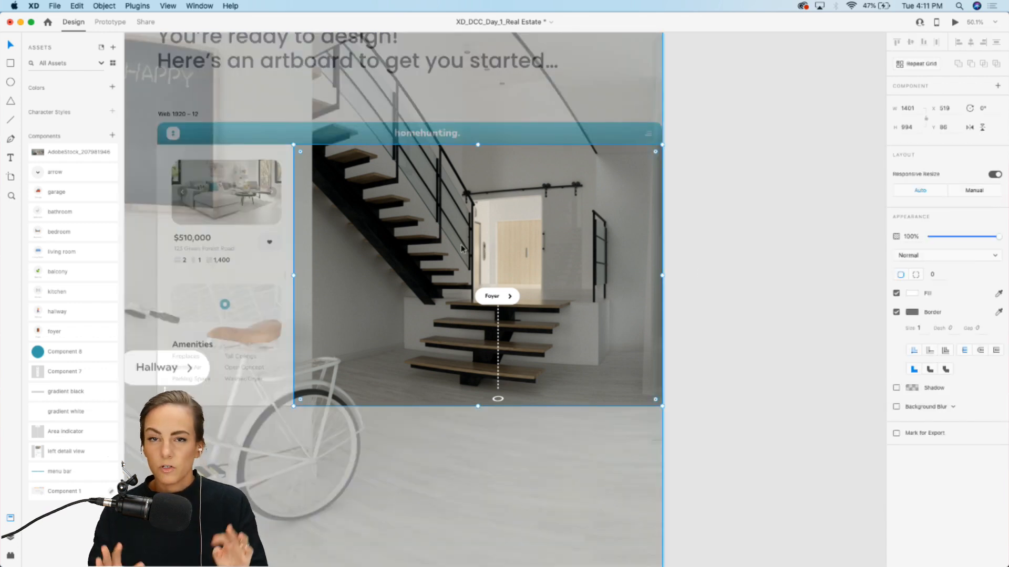
left_click_drag(433, 272, 436, 238)
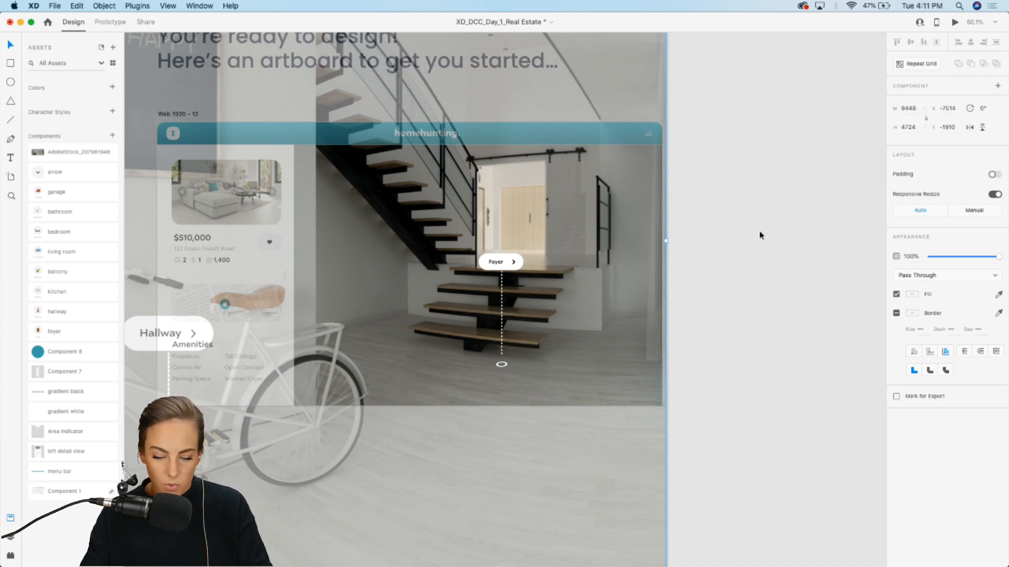
left_click(760, 235)
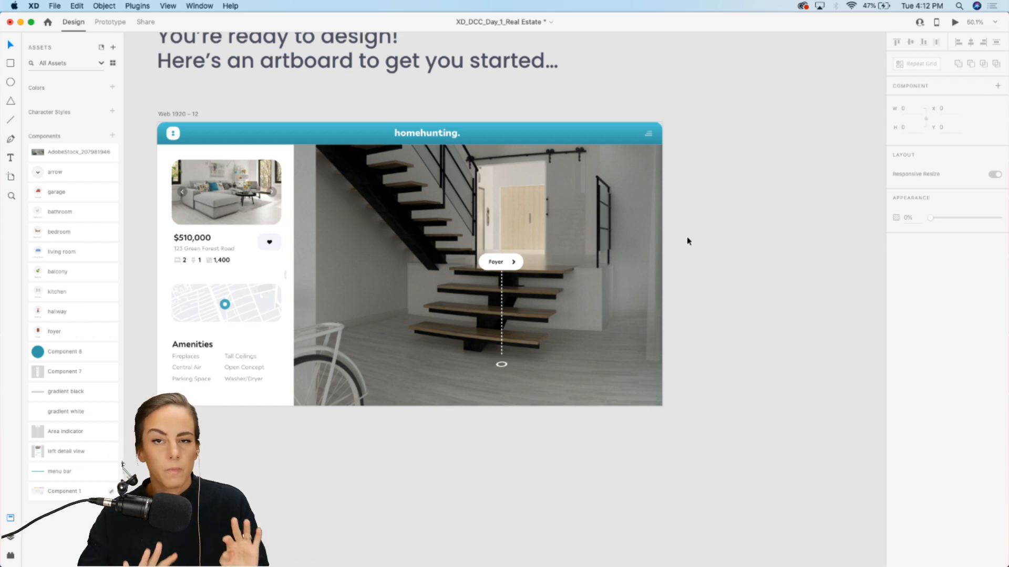
scroll(686, 236, "up", 3)
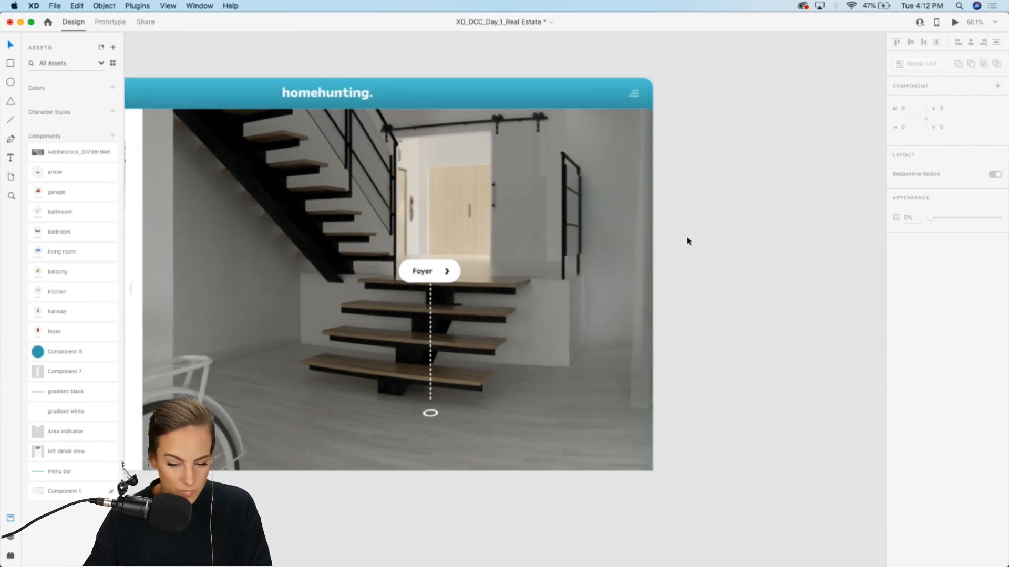
Step: Draw a rectangle about 156 × 484 at the panorama's right side and give it a shadow with blur 34
left_click(10, 64)
mouse_move(638, 125)
left_mouse_down()
mouse_move(597, 196)
mouse_move(580, 304)
mouse_move(591, 295)
left_mouse_up()
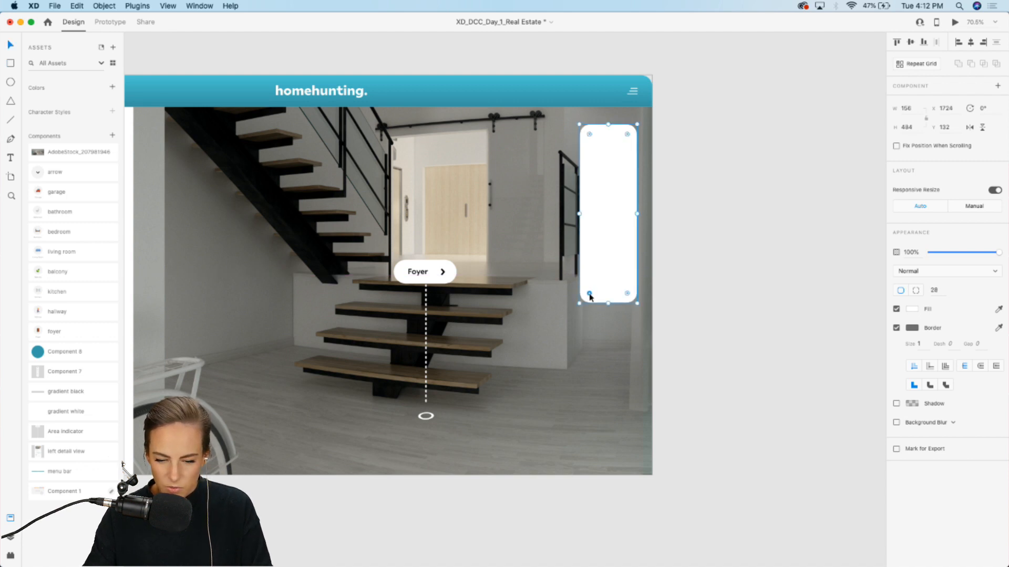
left_click(897, 405)
key("Up")
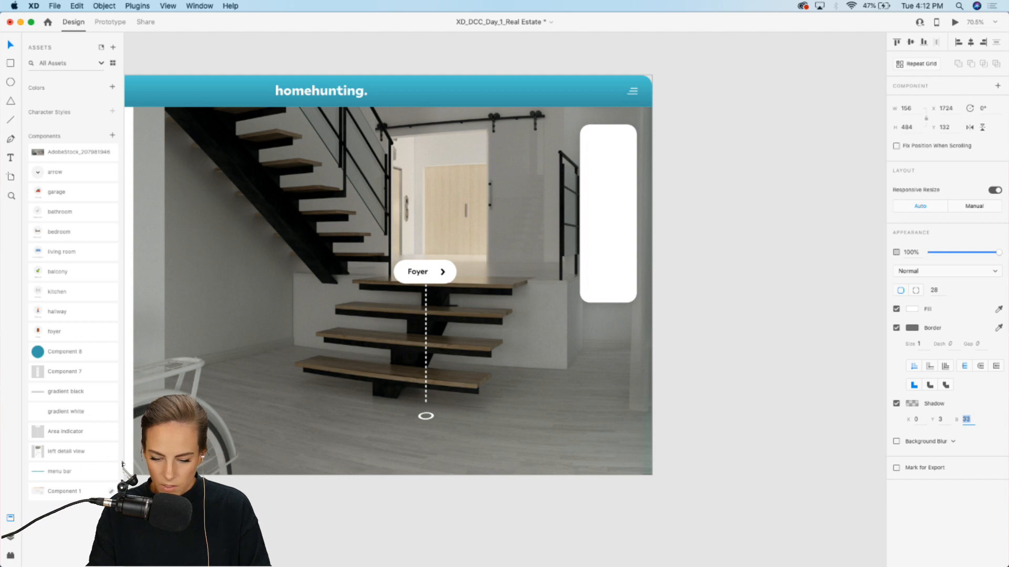
Step: Place the gradient white component across the top of the panorama and send it behind the white panel
left_click(691, 307)
scroll(693, 306, "left", 3)
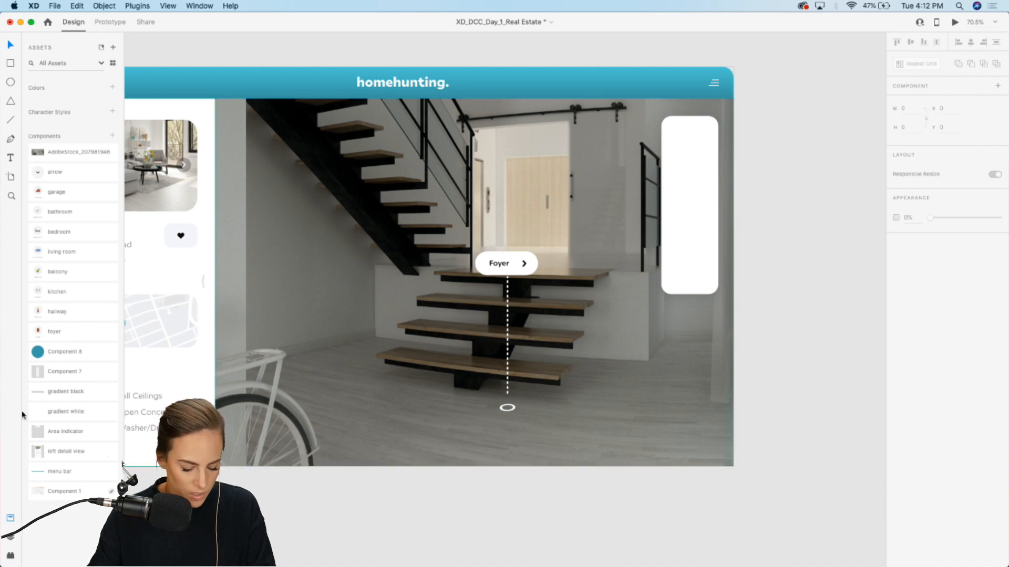
left_click_drag(63, 415, 433, 137)
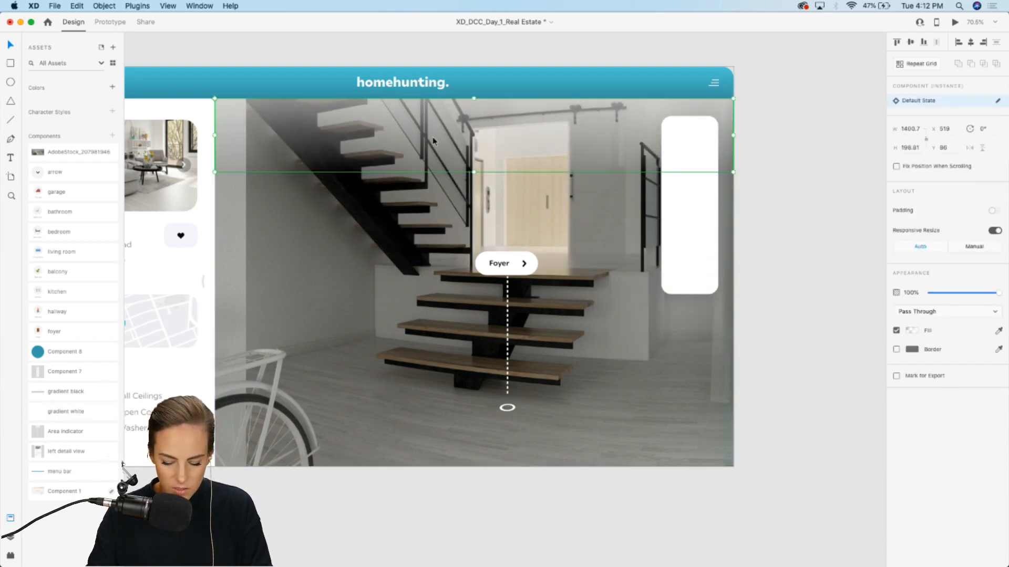
key("super+[")
left_click(687, 210)
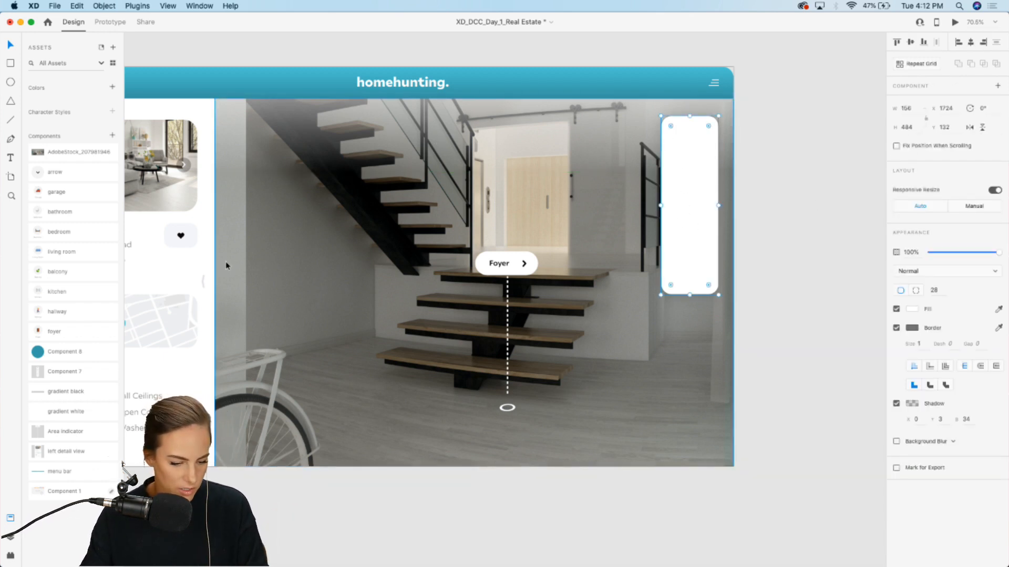
Step: Place the Foyer, Hallway and Kitchen room components beside the artboard, one below the other
scroll(558, 326, "right", 5)
scroll(500, 266, "up", 5)
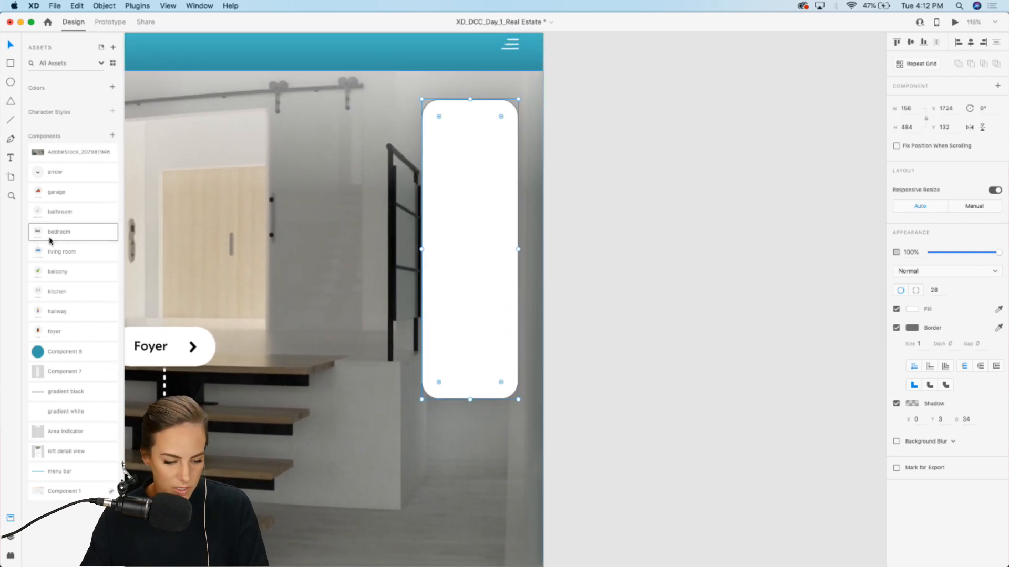
left_click_drag(61, 324, 640, 138)
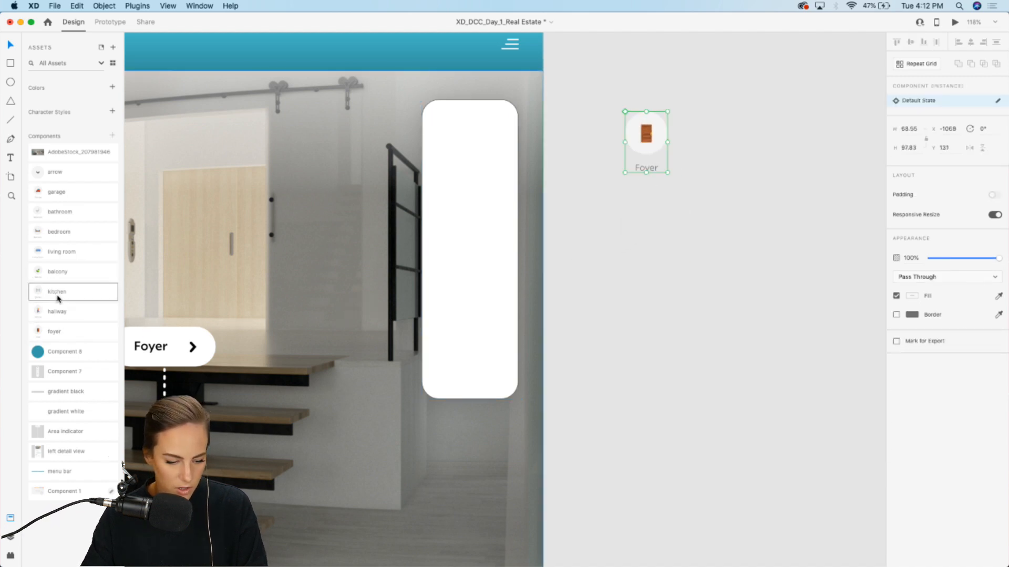
left_click_drag(57, 311, 646, 209)
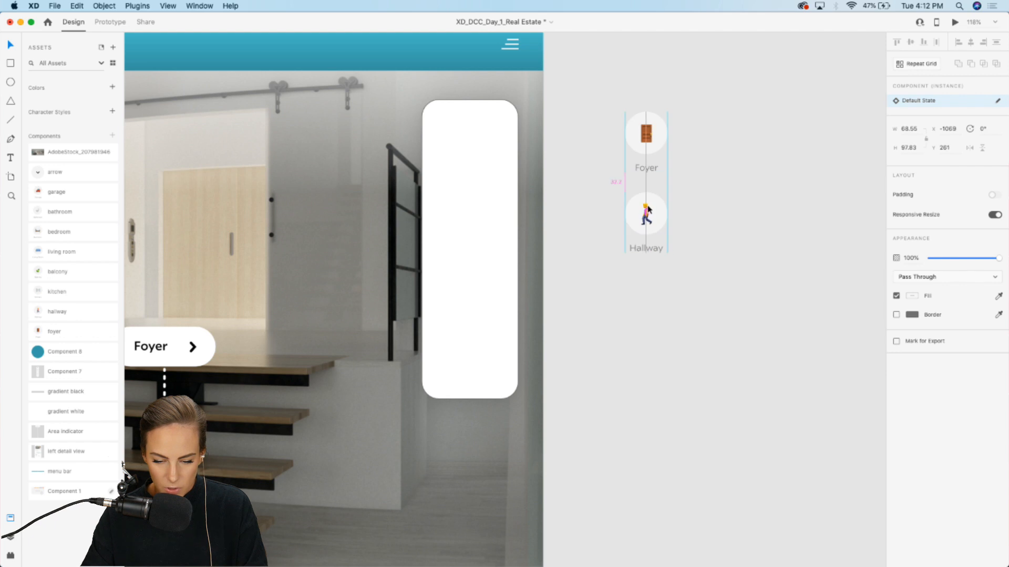
left_click_drag(42, 297, 705, 289)
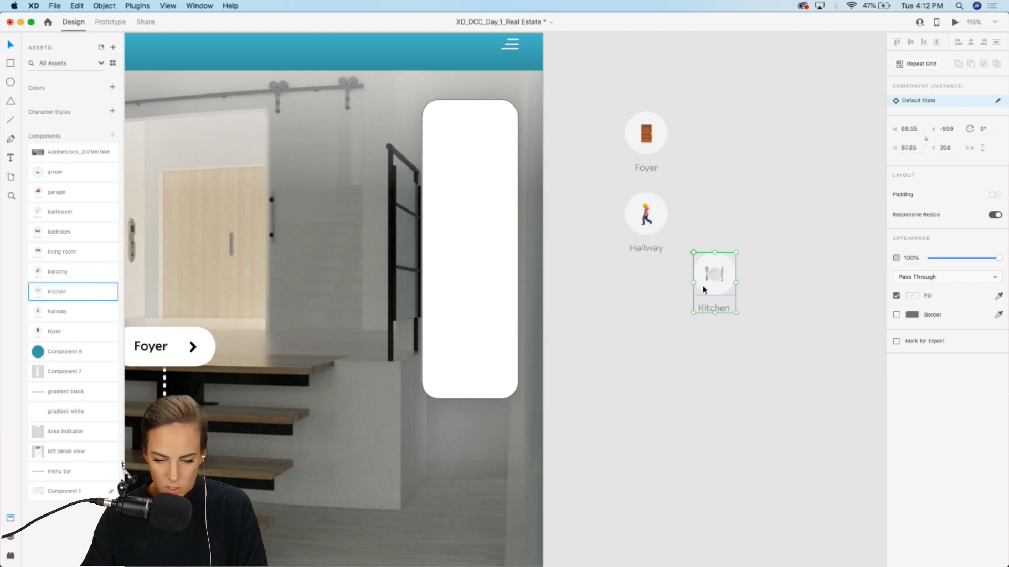
Step: Align the Kitchen component directly under Hallway in the column
scroll(646, 139, "up", 5)
scroll(649, 328, "down", 5)
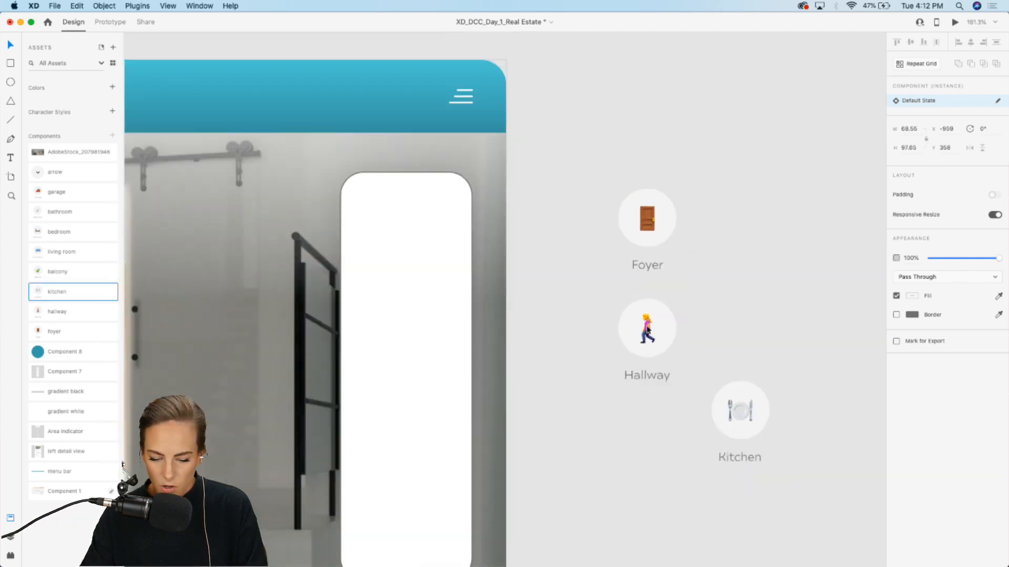
scroll(649, 328, "down", 3)
left_click_drag(708, 336, 614, 354)
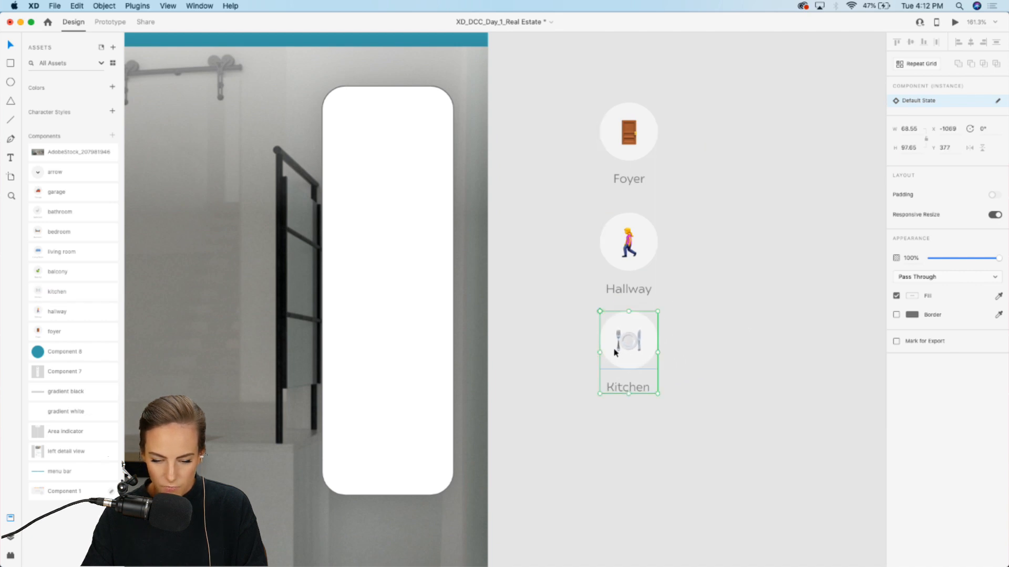
left_click(625, 277)
left_click(591, 270)
Step: Add the Balcony and Living Room components below Kitchen in the column
scroll(585, 272, "down", 3)
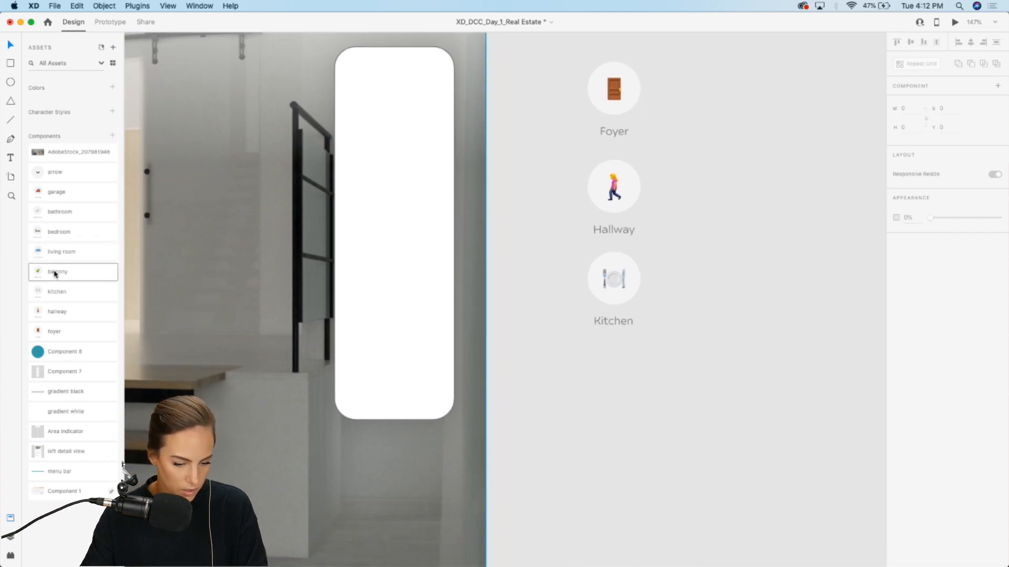
left_click_drag(55, 274, 619, 377)
left_click(527, 377)
scroll(527, 376, "down", 3)
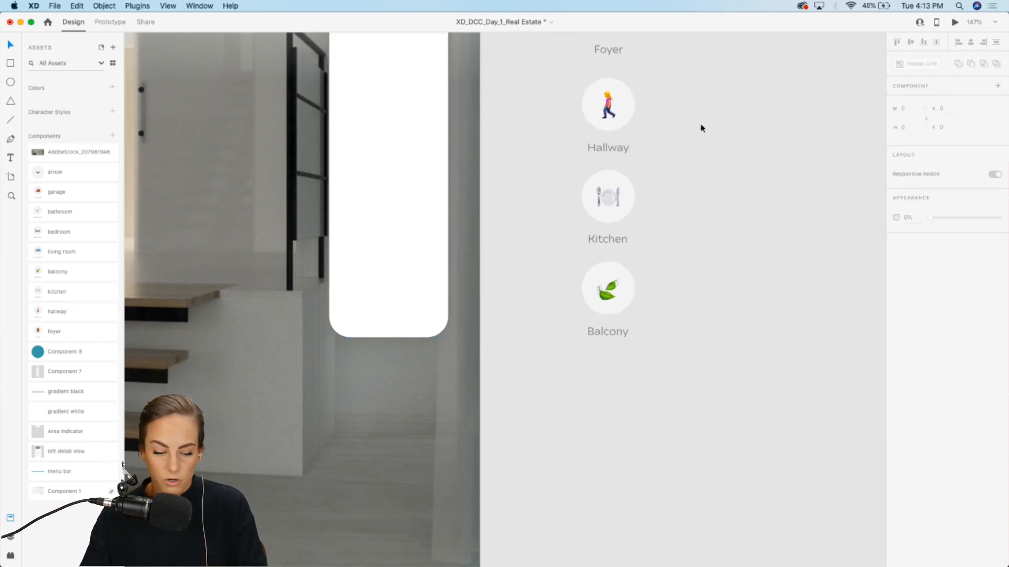
left_click_drag(63, 250, 608, 379)
left_click(559, 368)
Step: Add the Bedroom, Bathroom and Garage components to the bottom of the room column
scroll(559, 367, "down", 5)
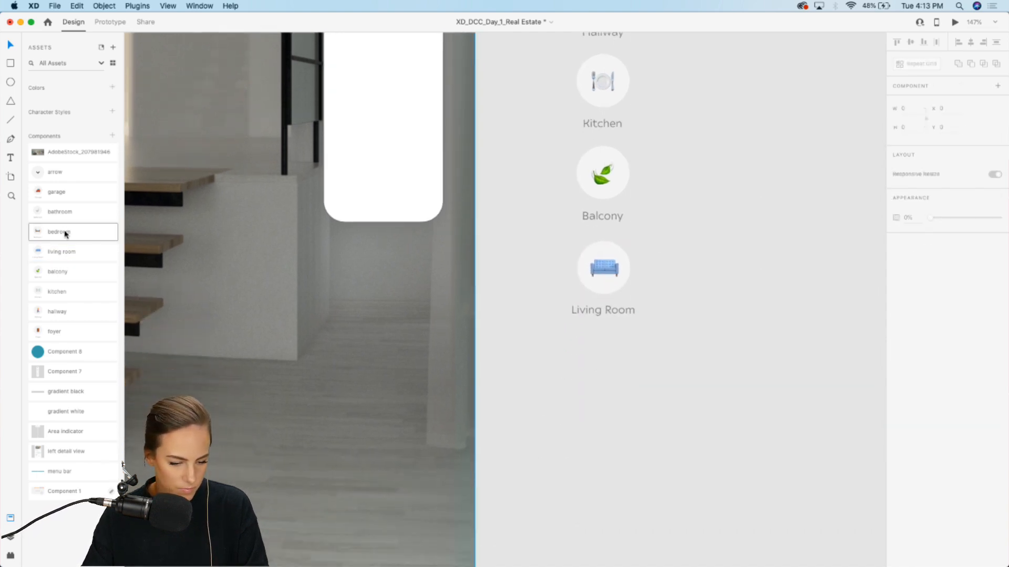
left_click_drag(66, 234, 589, 360)
key("Escape")
left_click_drag(60, 212, 711, 299)
scroll(712, 294, "down", 3)
left_click_drag(704, 263, 578, 387)
left_click(702, 331)
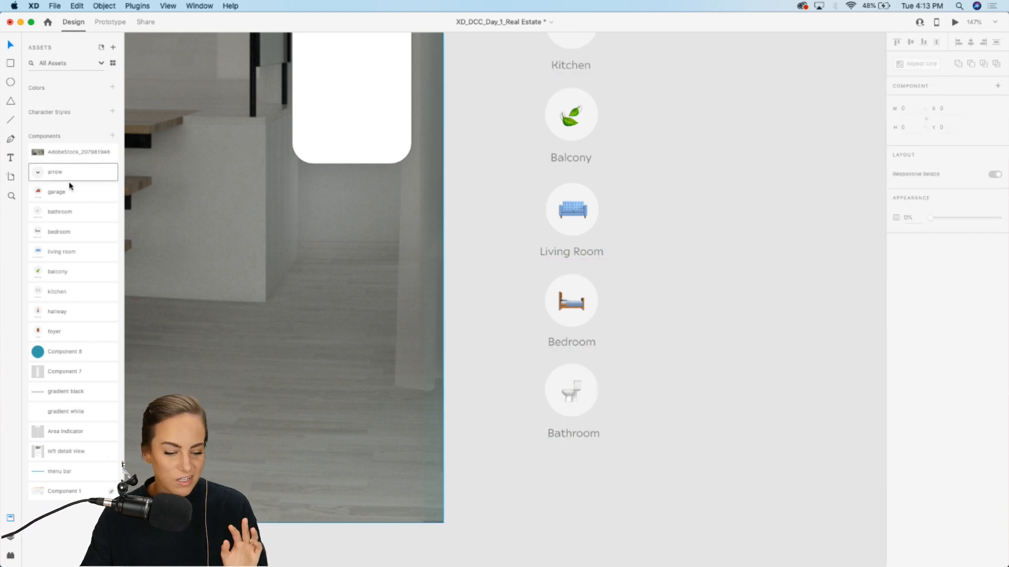
left_click_drag(70, 188, 580, 486)
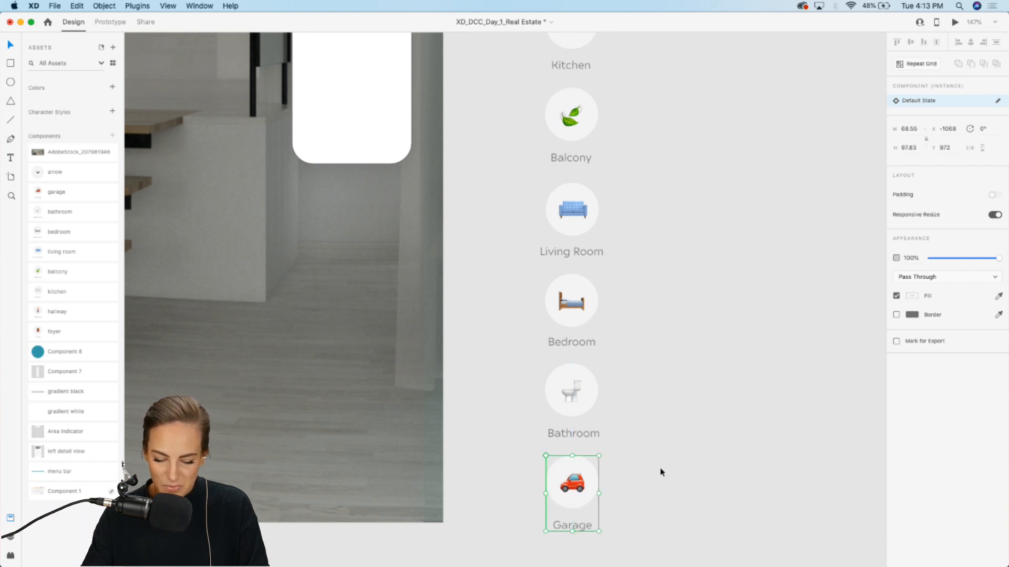
left_click(660, 467)
Step: Move the column of room components into the white panel on the panorama
scroll(660, 468, "up", 5)
scroll(660, 473, "up", 5)
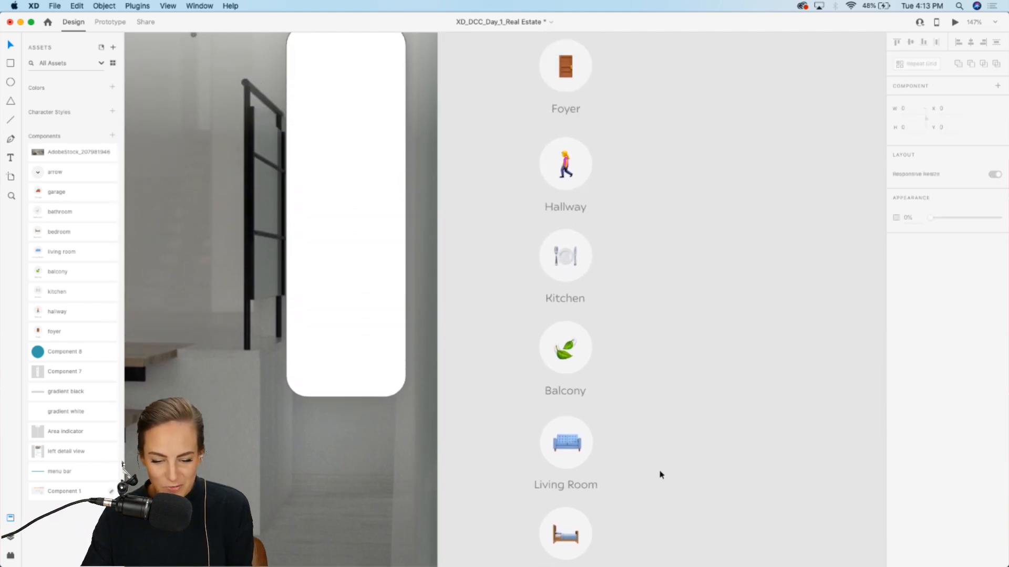
scroll(601, 356, "up", 5)
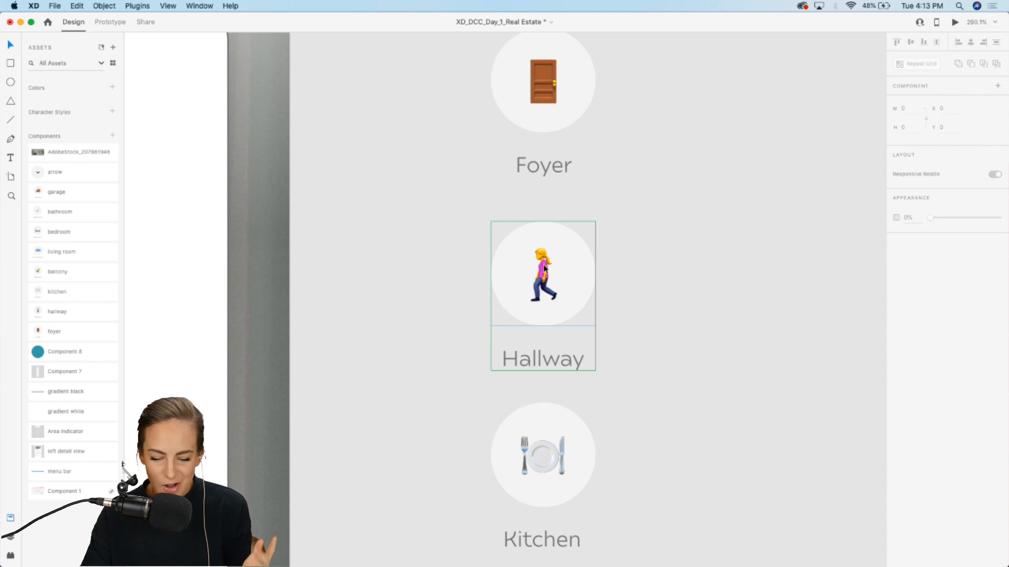
scroll(544, 268, "down", 5)
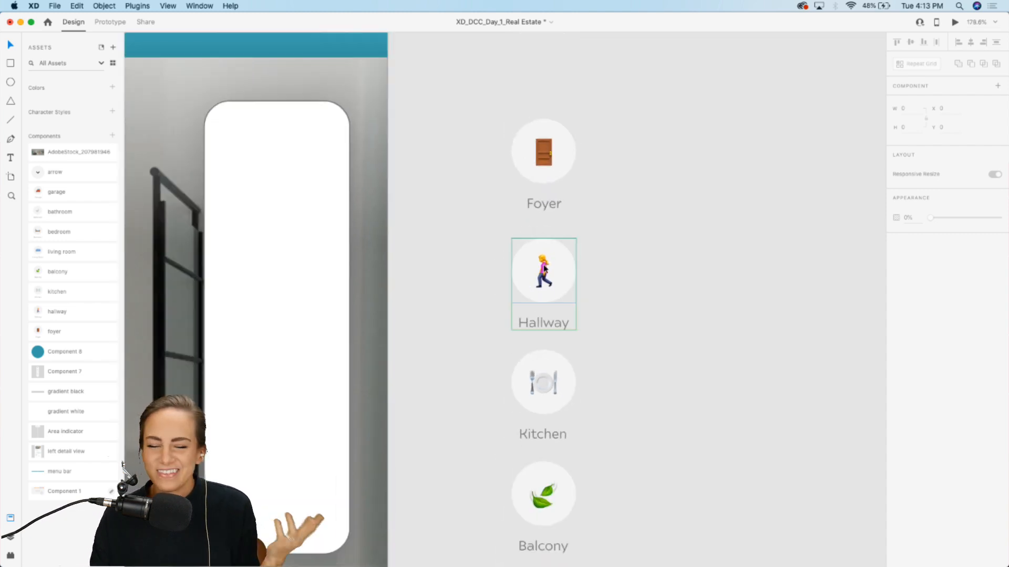
scroll(545, 268, "down", 5)
scroll(545, 268, "down", 4)
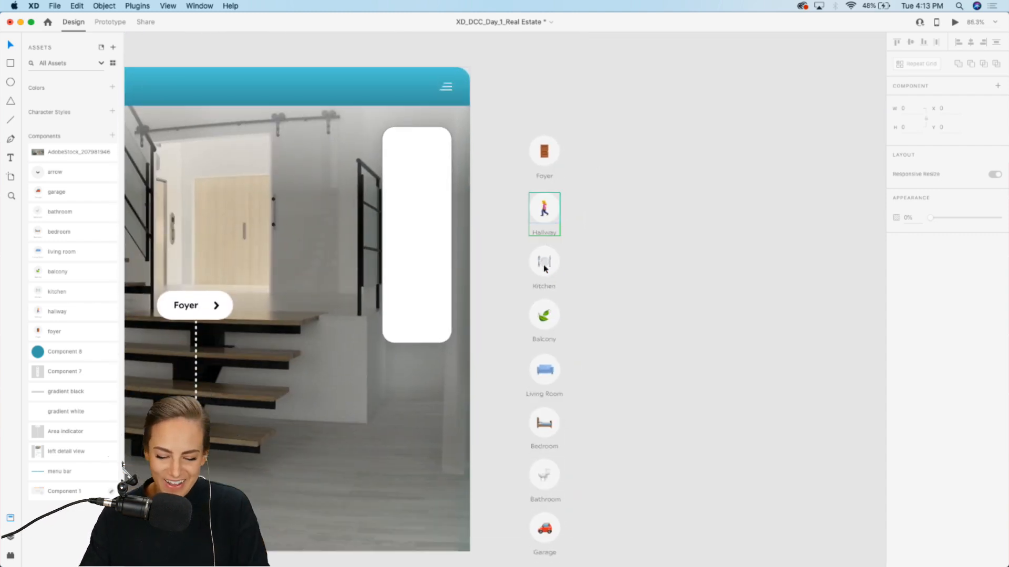
scroll(544, 267, "up", 2)
scroll(544, 268, "up", 1)
left_click(545, 102)
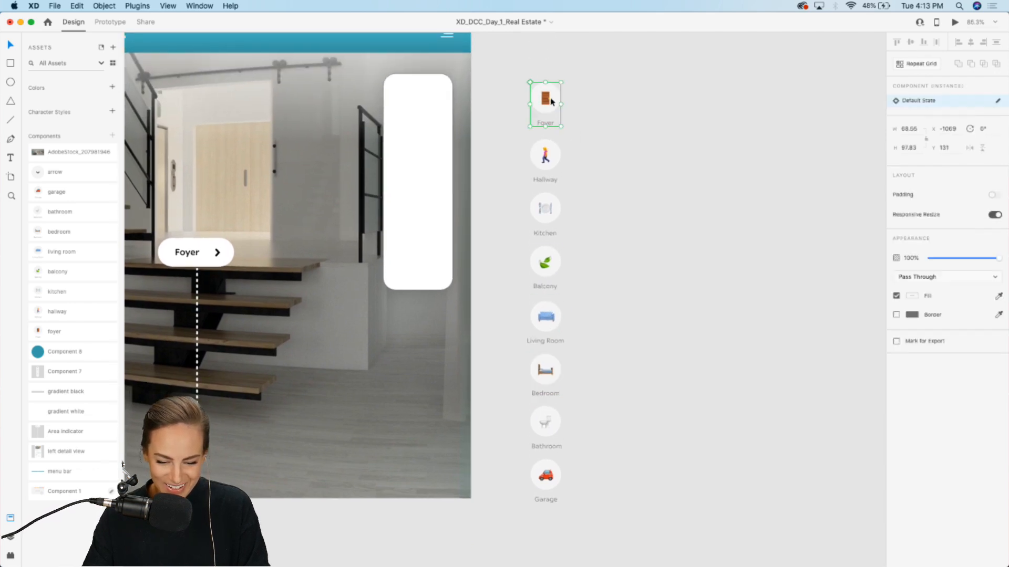
left_click_drag(591, 495, 423, 108)
scroll(406, 57, "up", 5)
scroll(406, 56, "up", 3)
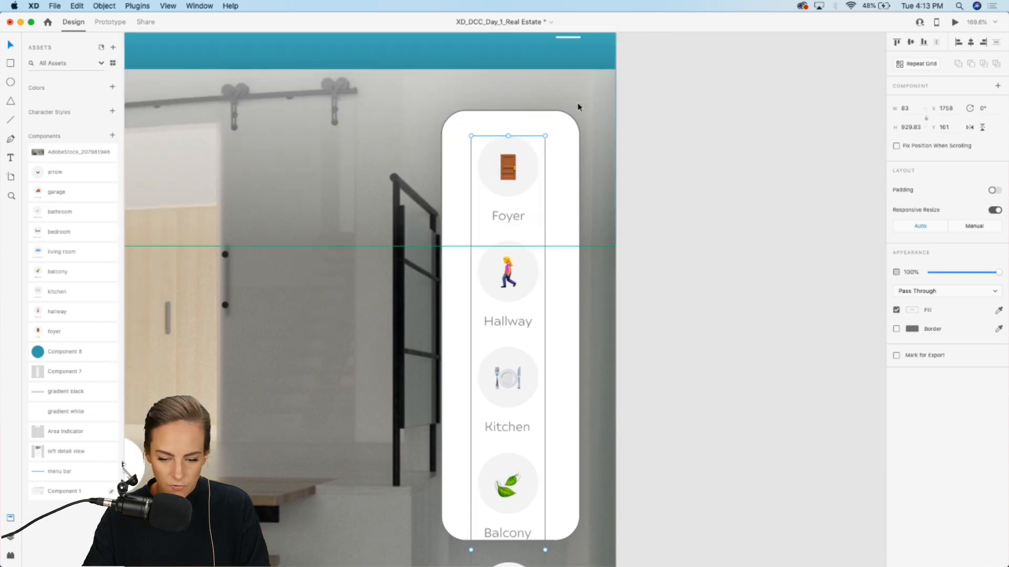
Step: Remove the white panel's border and narrow the panel to about 141 wide
left_click(565, 138)
left_click(566, 138)
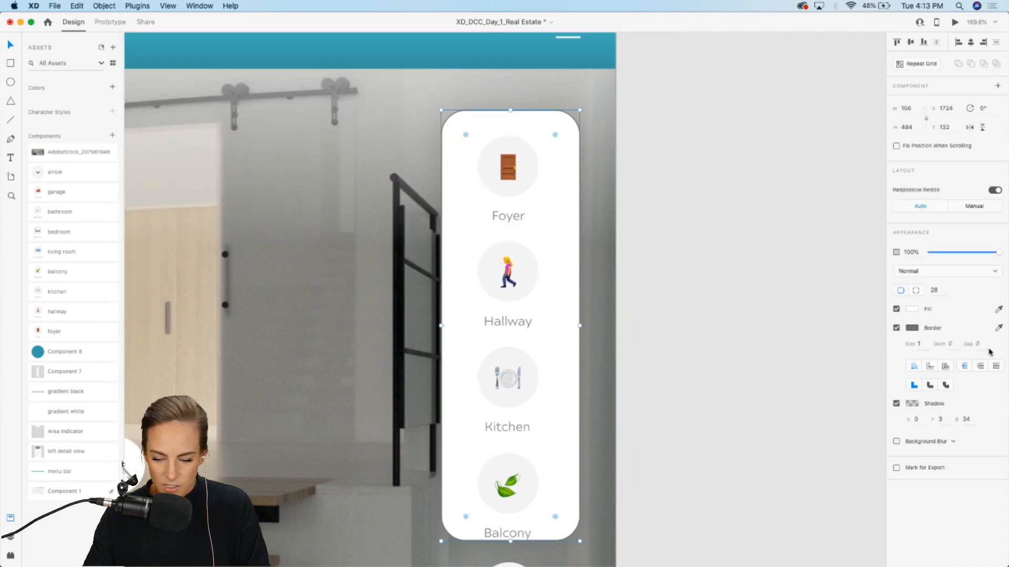
left_click(896, 327)
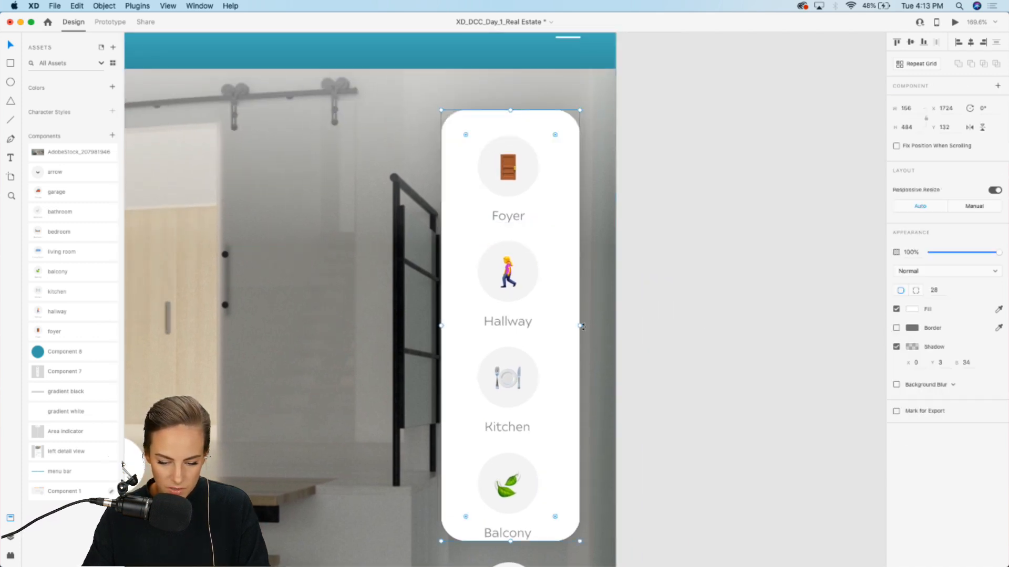
left_click_drag(440, 327, 455, 326)
Step: Drop the teal Component 8 onto the room column and undo two of the changes
left_click(515, 284)
scroll(517, 291, "down", 3)
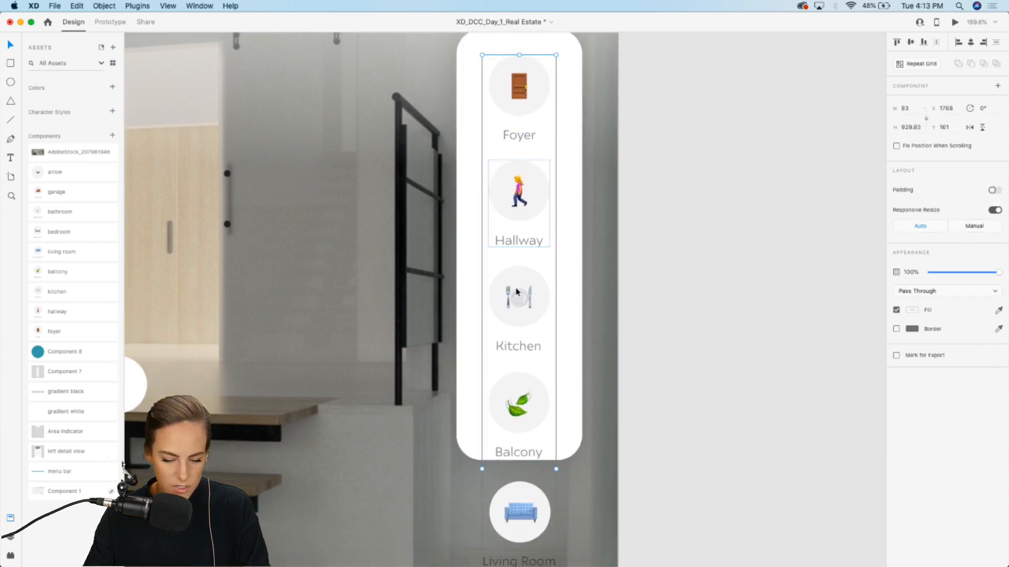
left_click_drag(49, 352, 528, 304)
key("super+z")
key("super+z")
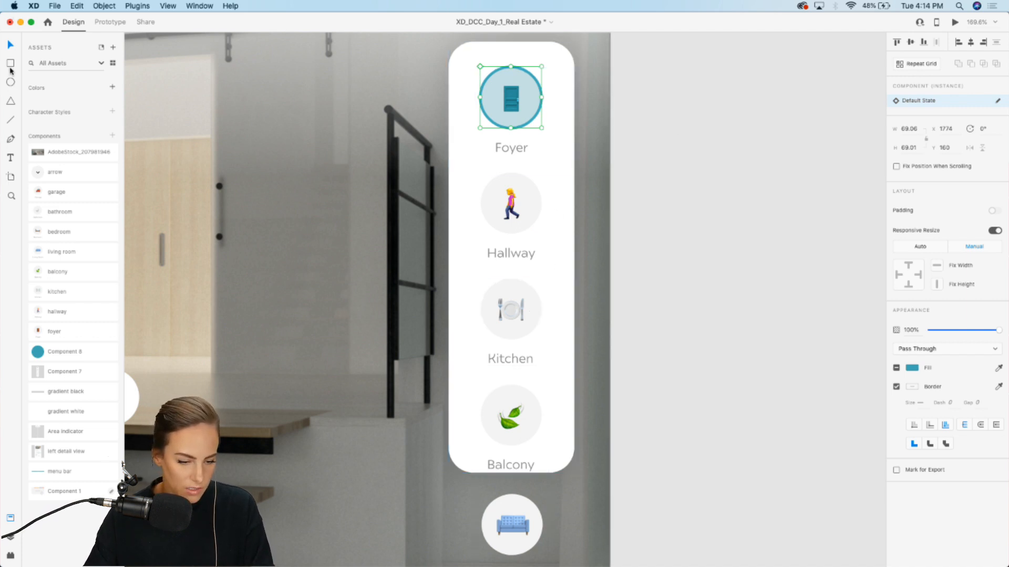
Step: Draw a rectangle about 103 × 355 over the top of the room column and mask the column with it
left_click(512, 210)
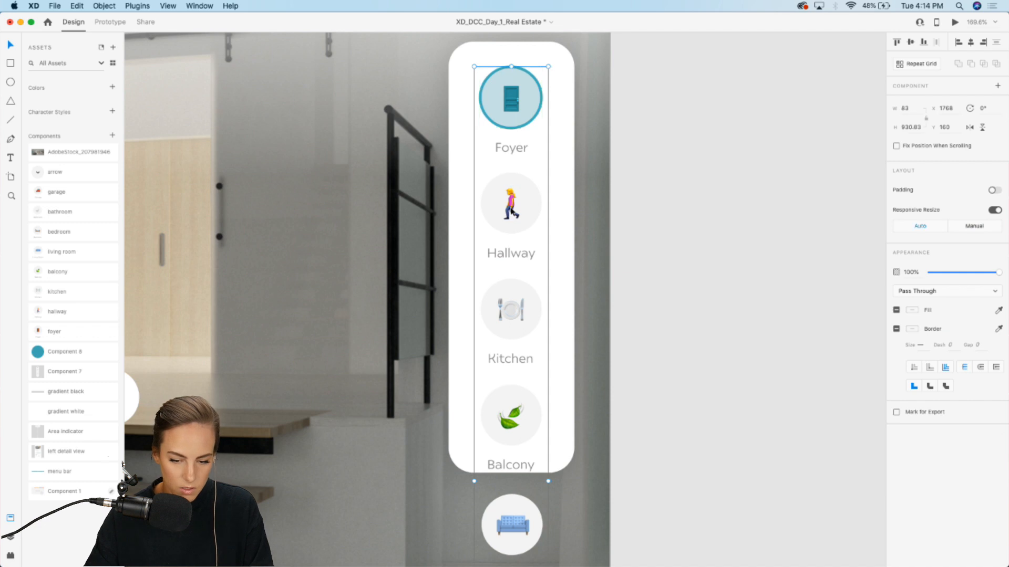
left_click(10, 64)
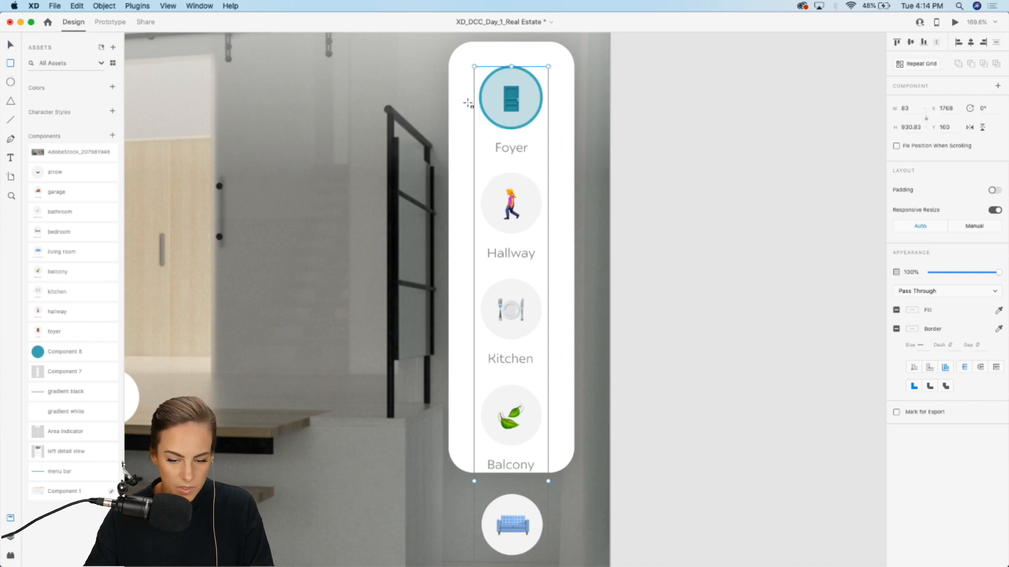
left_click_drag(464, 56, 556, 371)
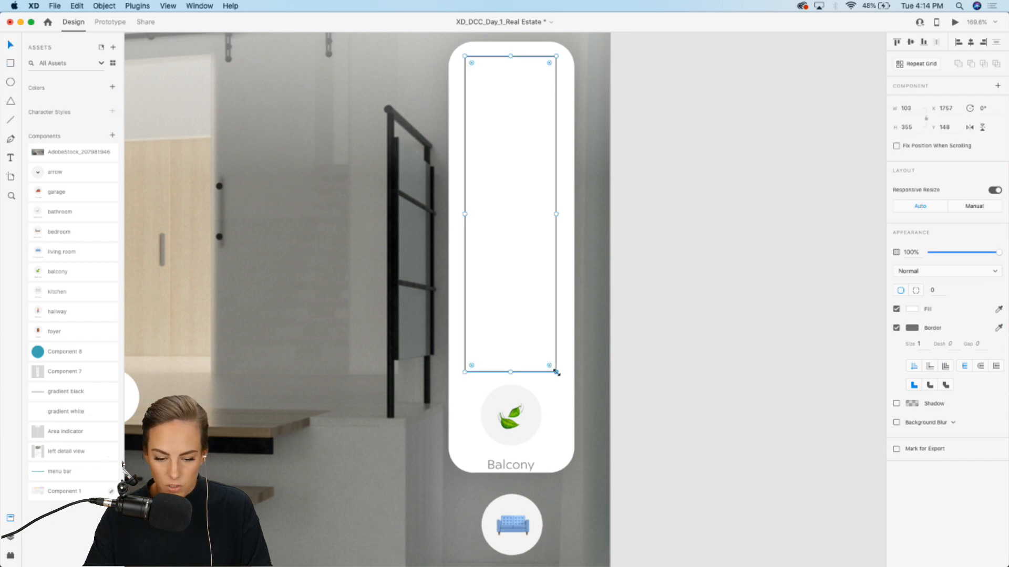
left_click(516, 430, "shift")
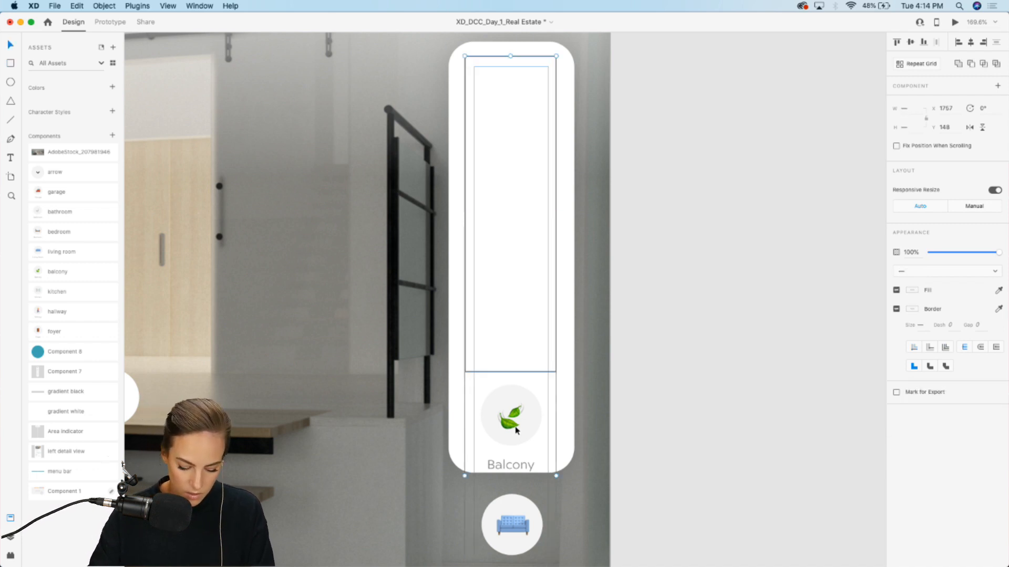
key("super+shift+m")
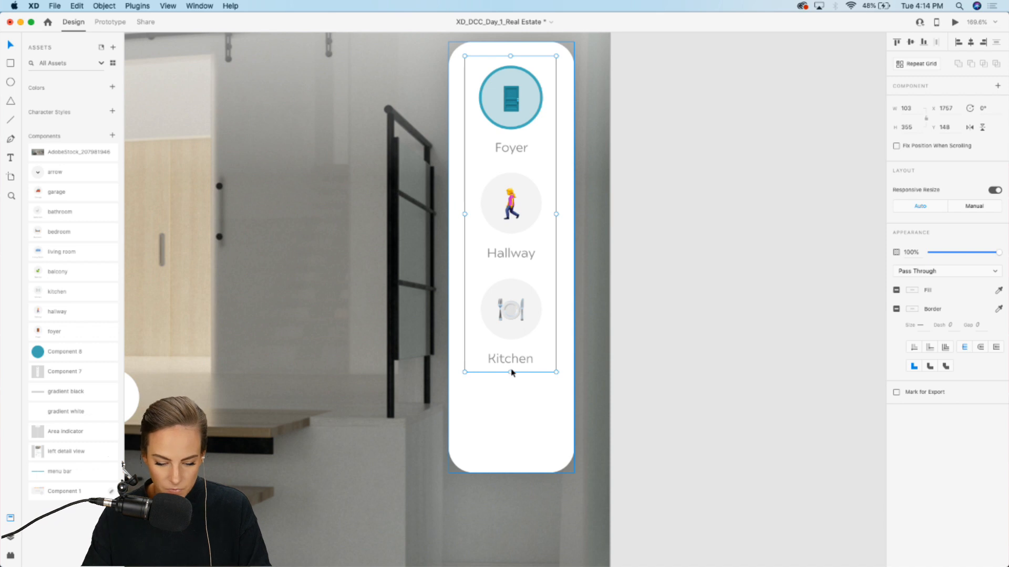
Step: Extend the column's mask to about 481 high and lengthen the white panel to about 573 high
double_click(524, 374)
double_click(510, 329)
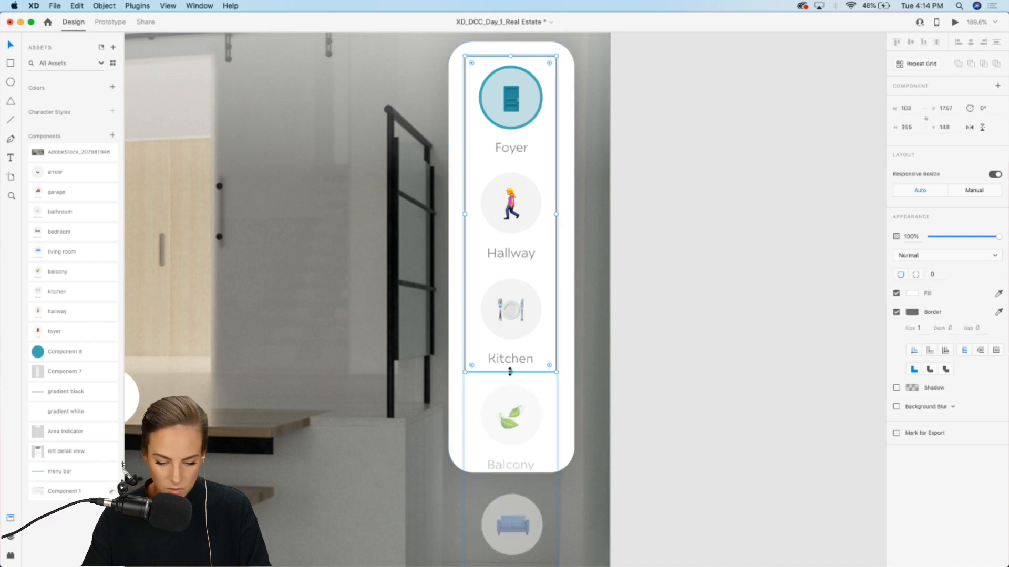
left_click_drag(510, 371, 515, 484)
scroll(655, 418, "down", 4)
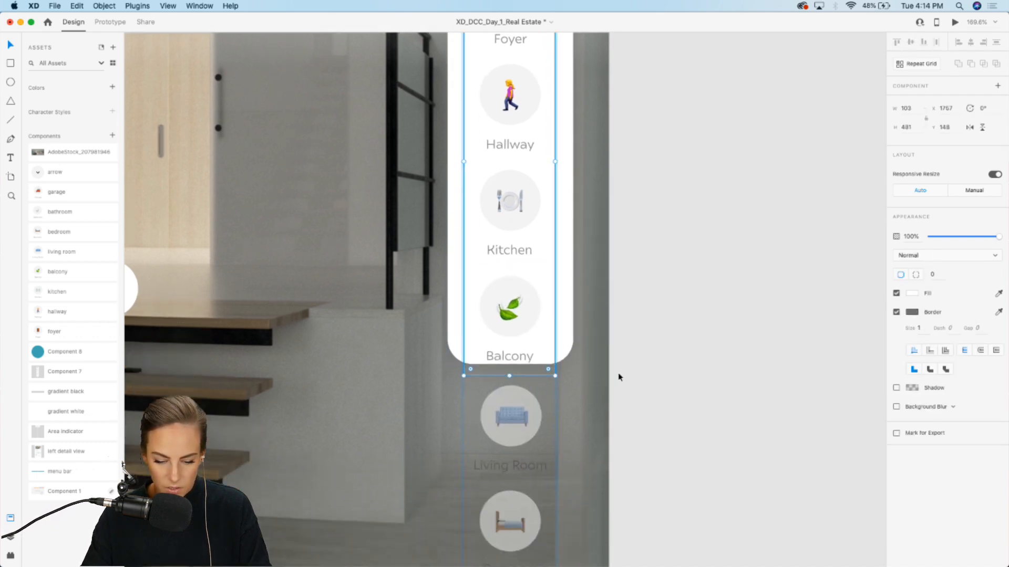
left_click(566, 309)
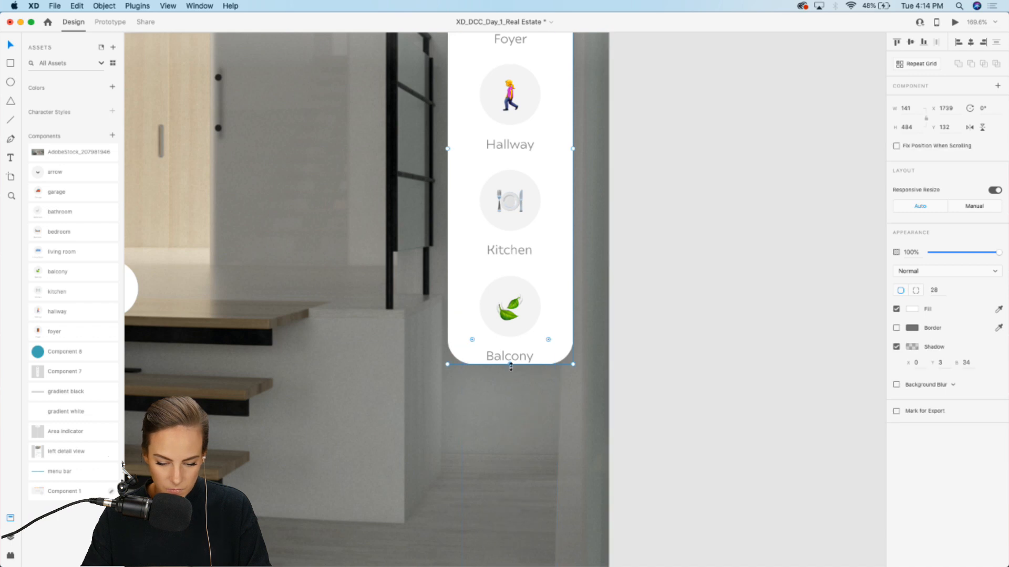
left_click_drag(510, 366, 510, 444)
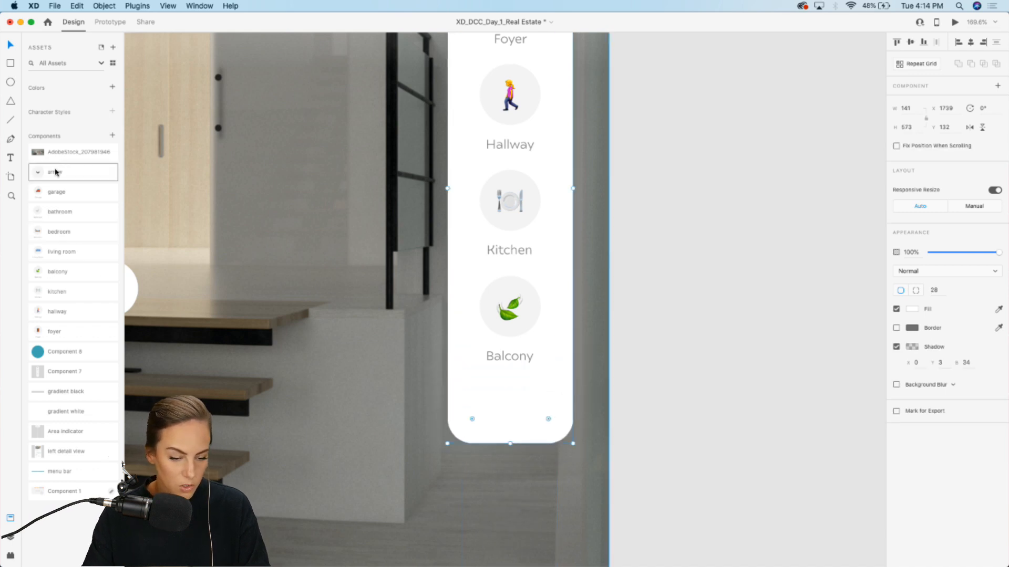
Step: Place the arrow component below the Balcony indicator and lengthen the white panel to about 587 high
left_click_drag(55, 172, 508, 405)
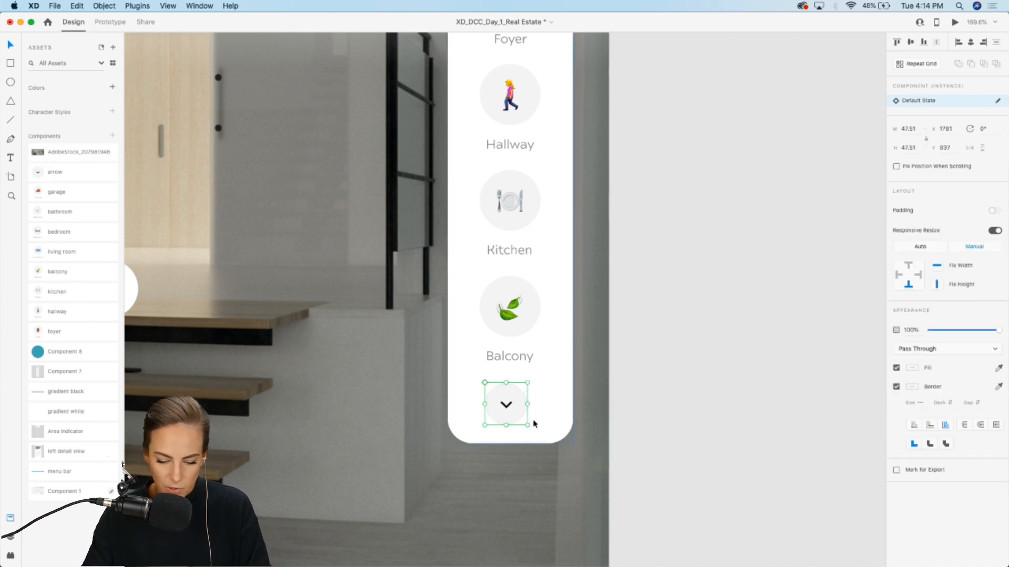
left_click(558, 436)
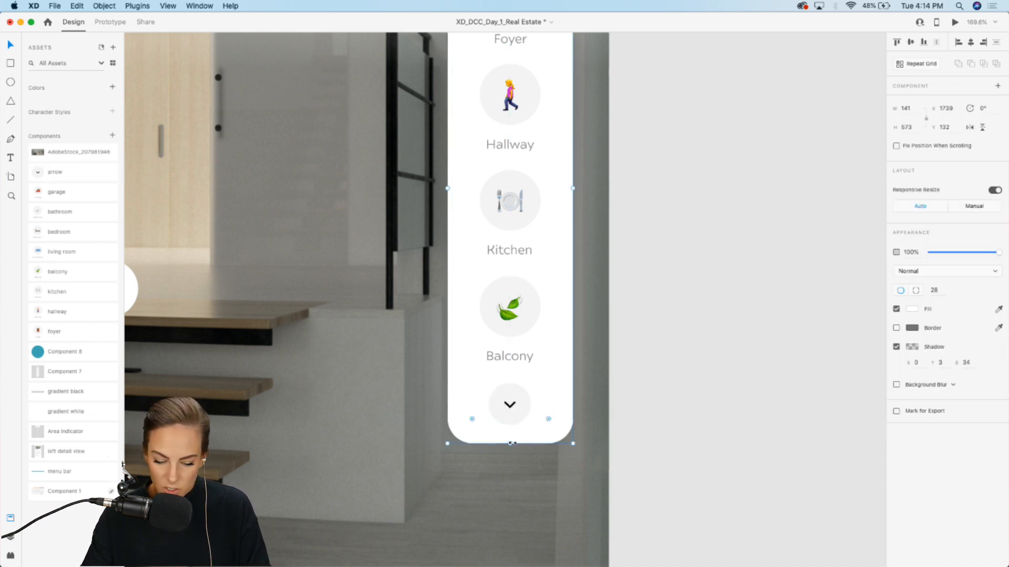
left_click_drag(511, 444, 510, 456)
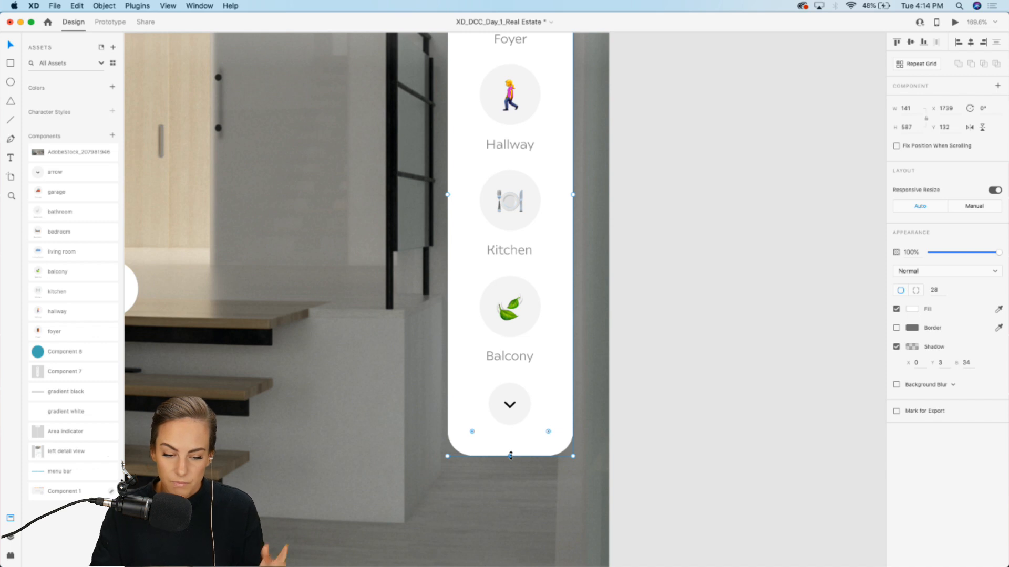
Step: Duplicate the artboard
scroll(510, 455, "down", 5)
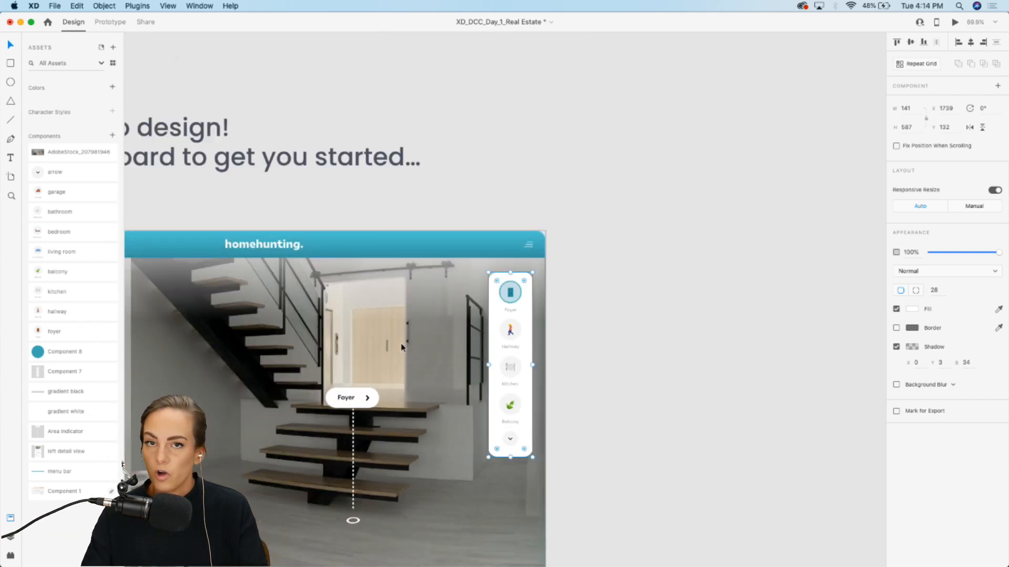
scroll(401, 344, "down", 3)
scroll(402, 344, "left", 2)
scroll(401, 344, "down", 2)
scroll(401, 344, "up", 2)
scroll(402, 344, "left", 3)
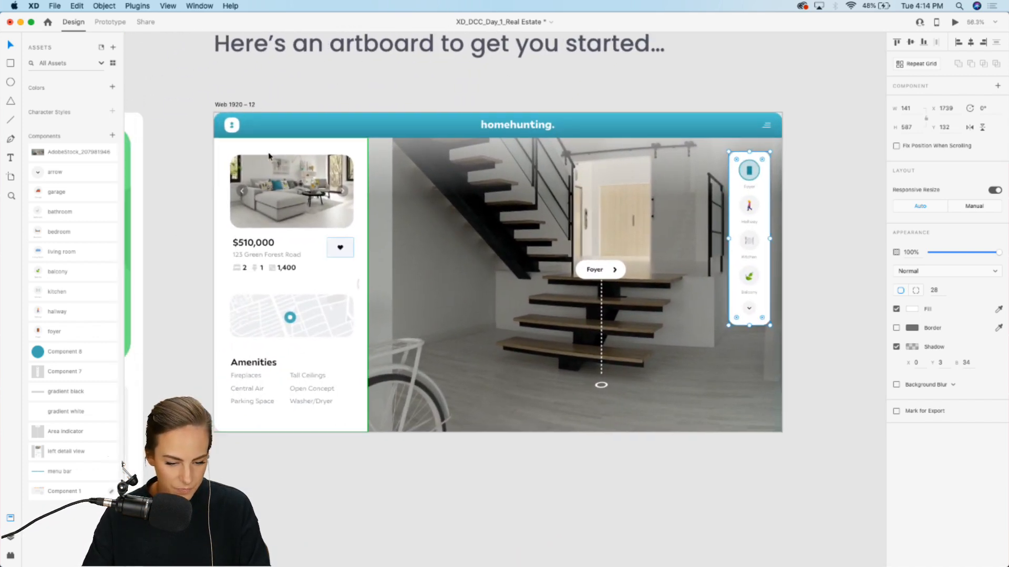
left_click(239, 105)
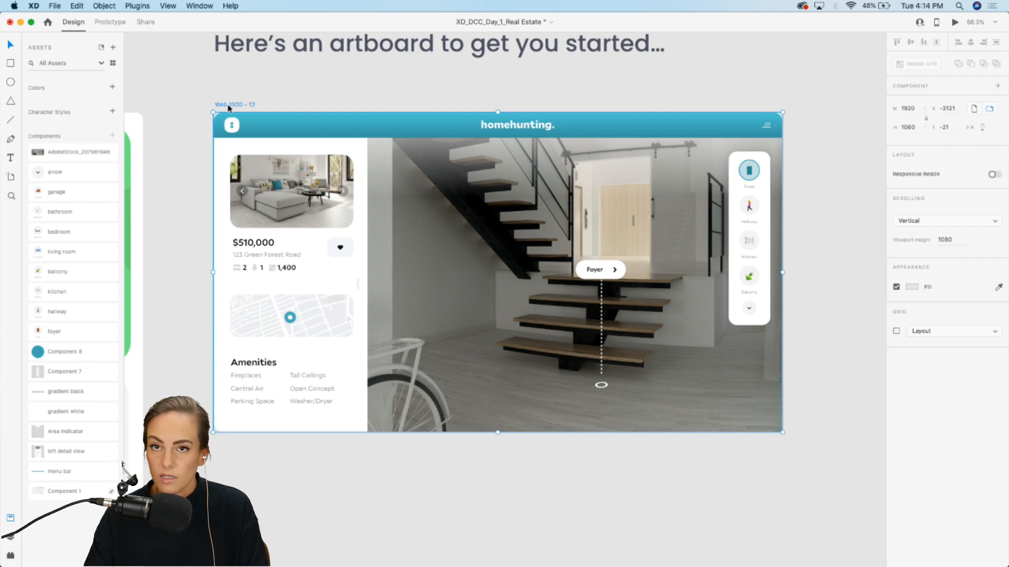
key("super+d")
Step: In the duplicate artboard, move and scale the panorama to about 5694 × 2847 so the hallway bicycle is framed
scroll(228, 108, "right", 10)
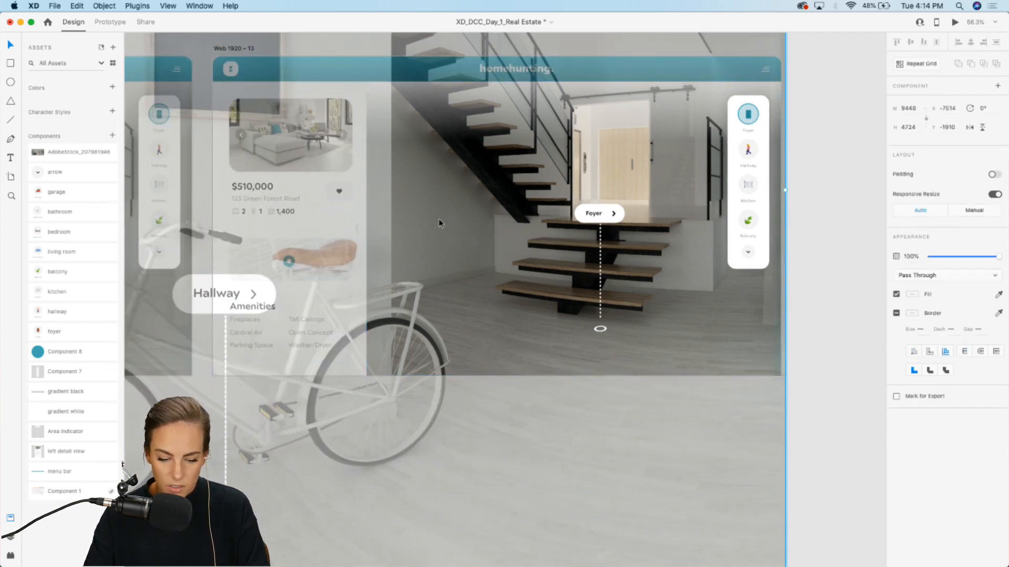
left_click_drag(439, 218, 780, 118)
scroll(780, 118, "down", 5)
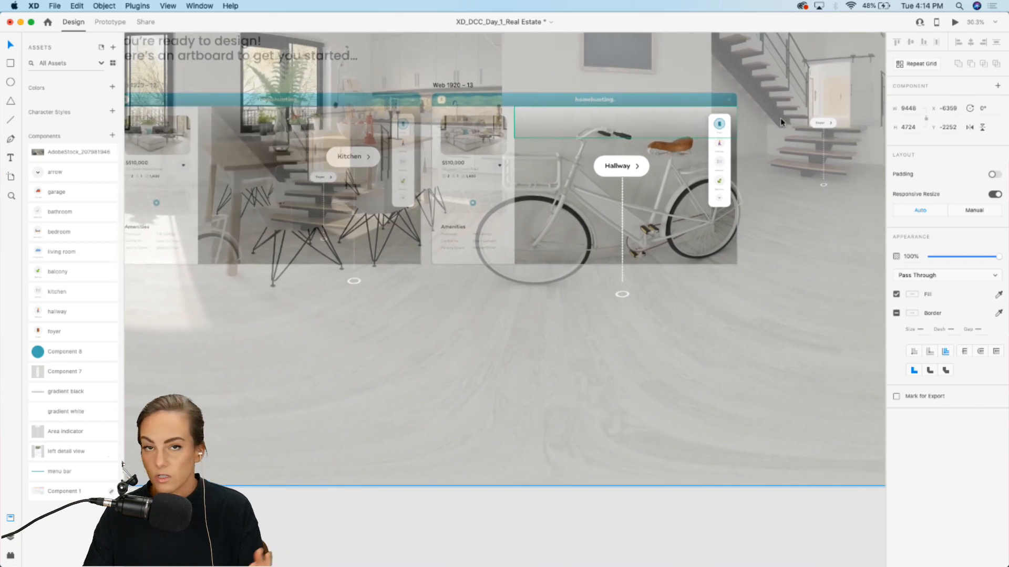
scroll(728, 263, "right", 3)
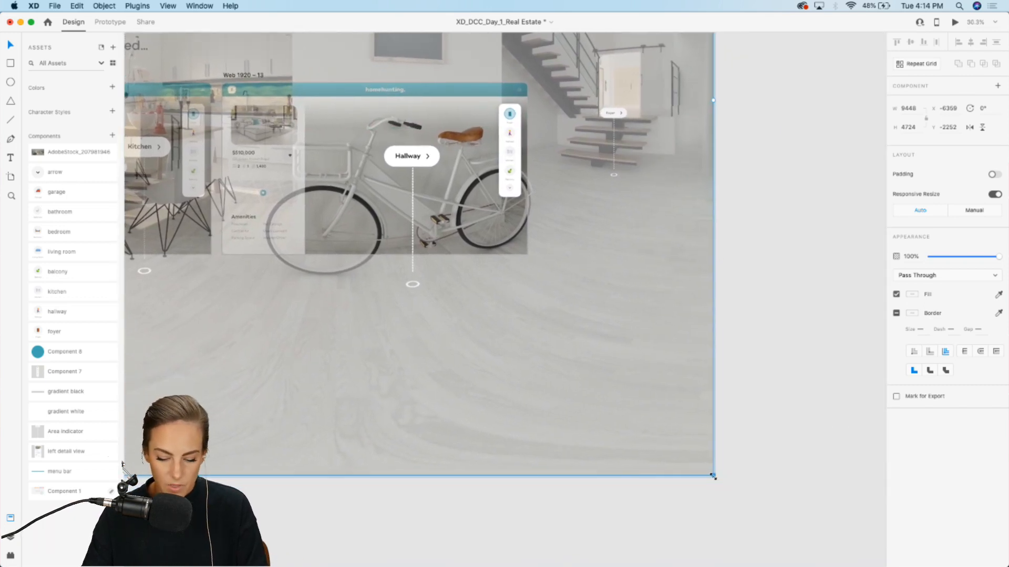
left_click_drag(713, 476, 628, 357)
left_click_drag(565, 260, 565, 260)
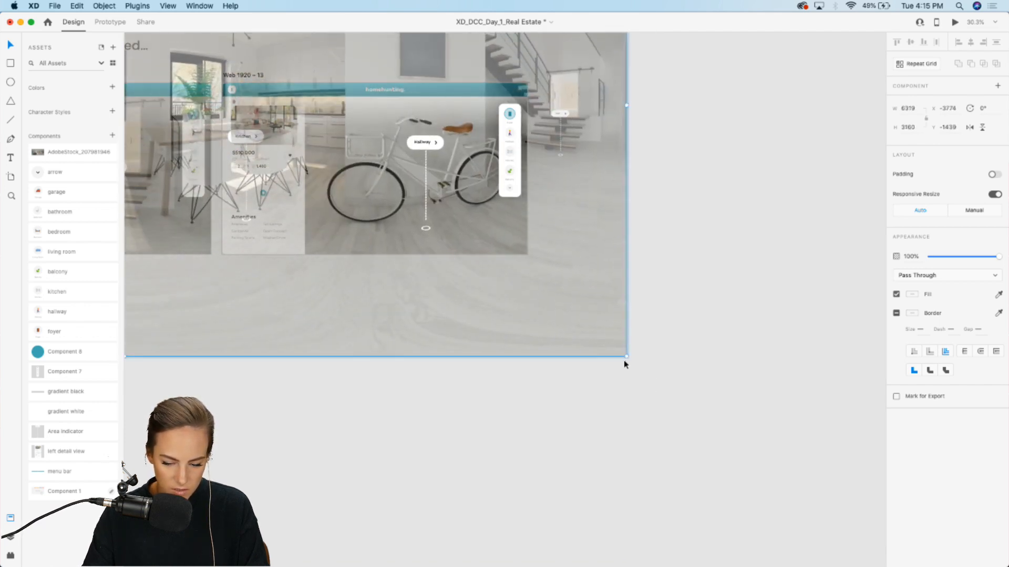
left_click_drag(624, 362, 526, 311)
left_click_drag(397, 155, 465, 194)
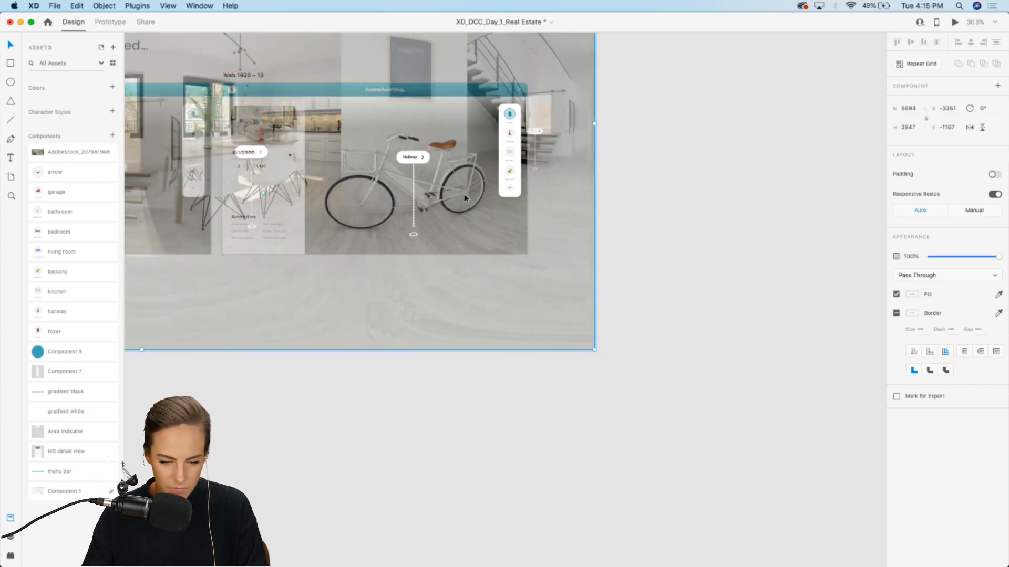
left_click(645, 174)
Step: Move the teal highlight circle from the Foyer indicator to the Hallway indicator
scroll(458, 157, "up", 10)
scroll(458, 157, "up", 3)
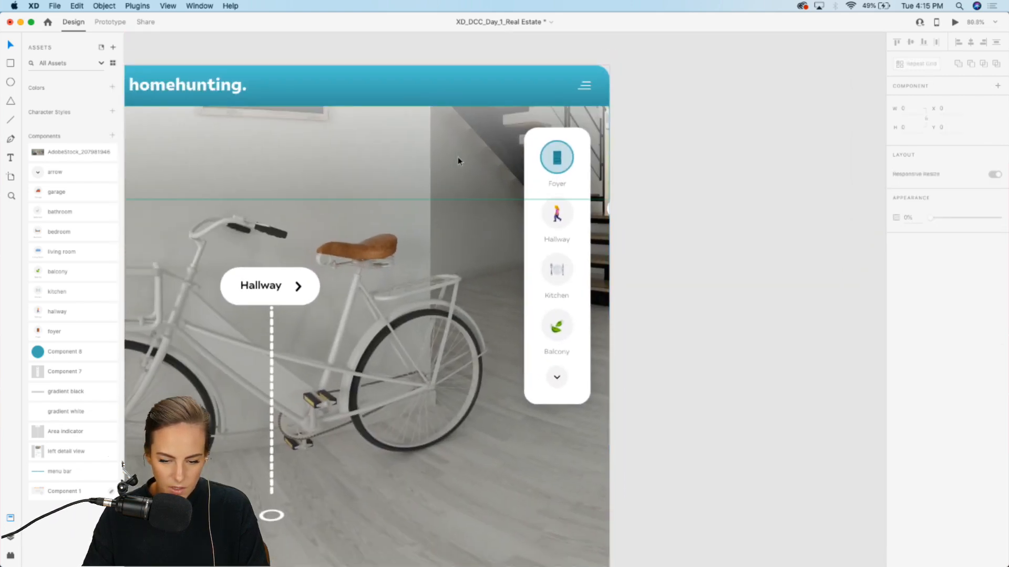
scroll(557, 173, "up", 10)
left_click(548, 142)
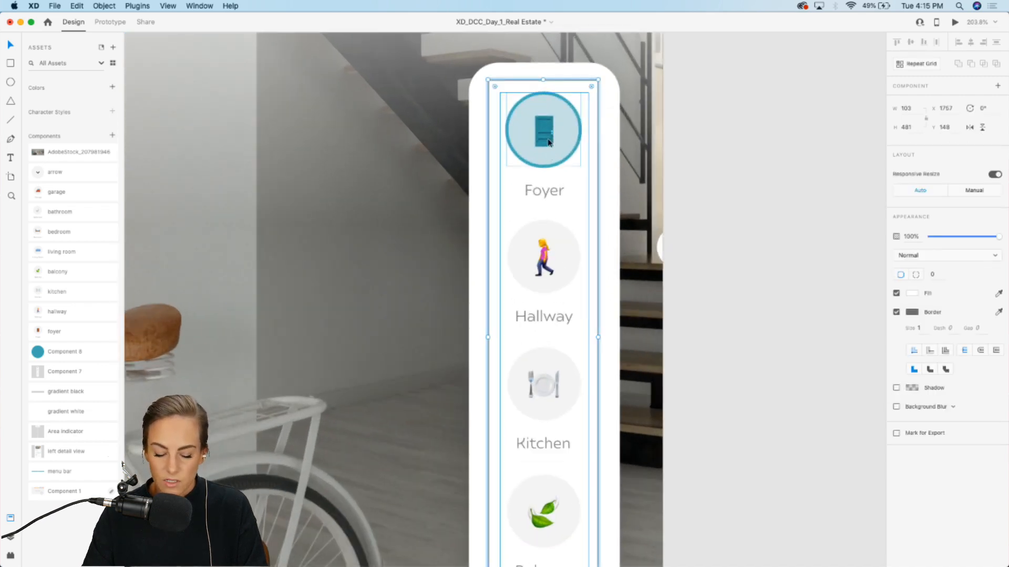
double_click(548, 140)
scroll(548, 139, "down", 3)
double_click(551, 60)
left_click_drag(552, 60, 556, 185)
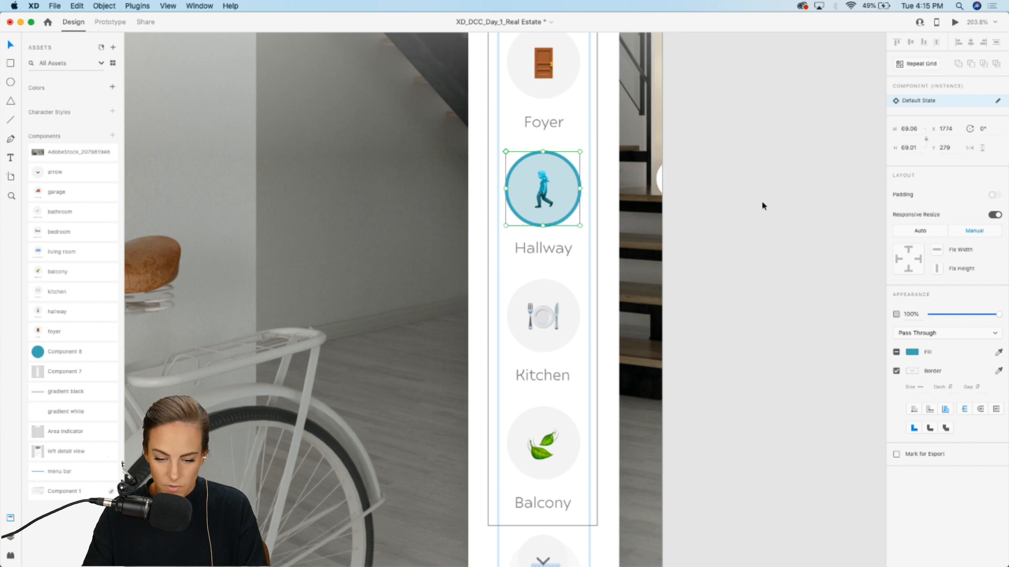
left_click(764, 206)
Step: Duplicate the hallway artboard
scroll(764, 206, "down", 10)
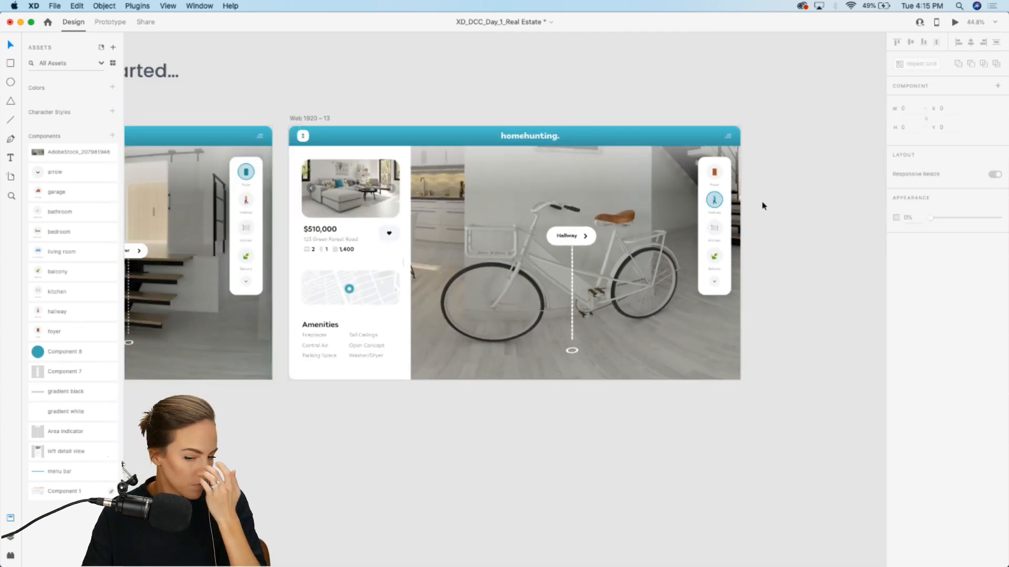
left_click(321, 119)
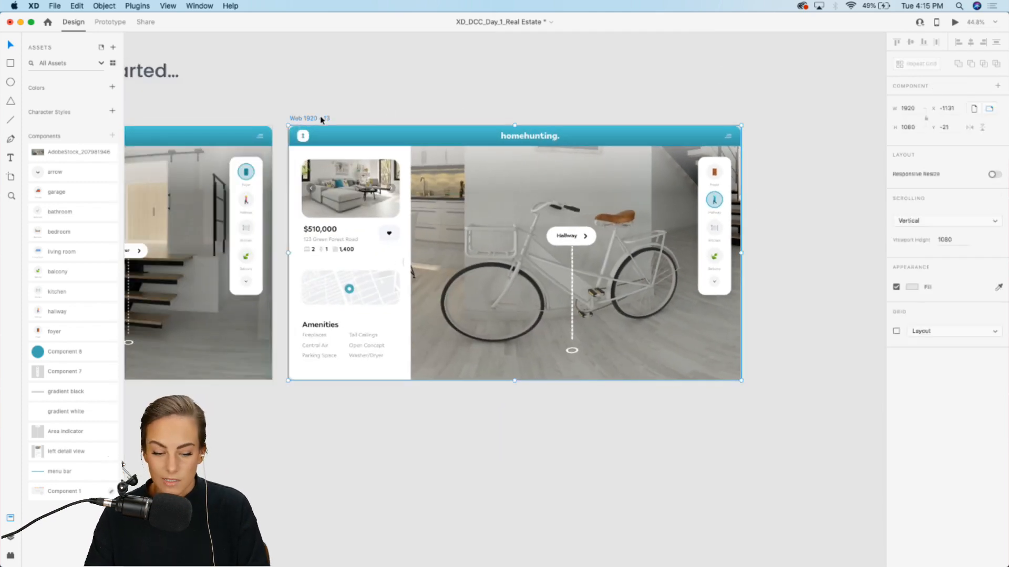
key("super+d")
Step: In the new artboard, move and scale the panorama to about 5010 × 2506 so the kitchen is framed
left_click(423, 113)
scroll(508, 243, "down", 3)
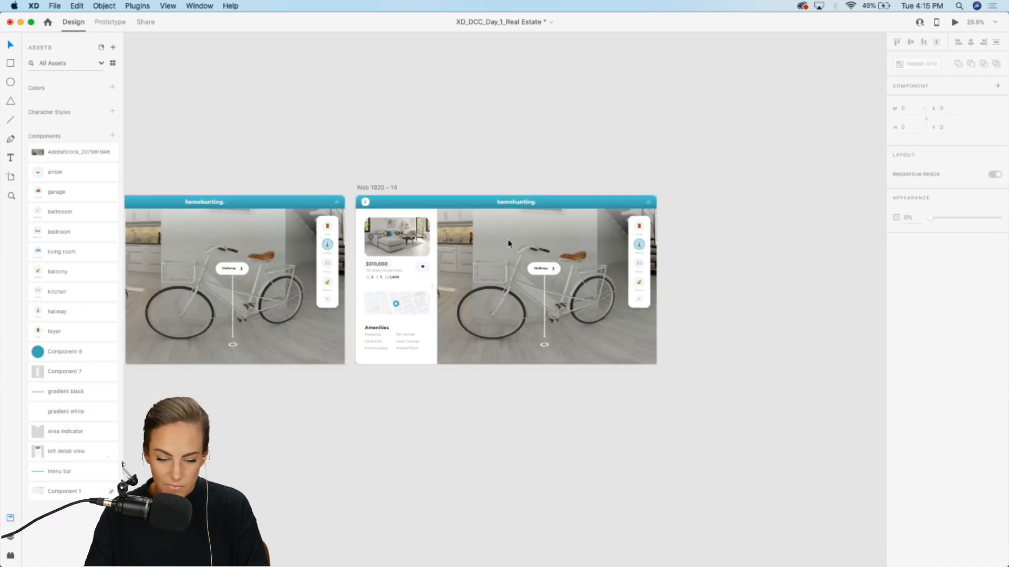
scroll(508, 243, "down", 2)
double_click(481, 252)
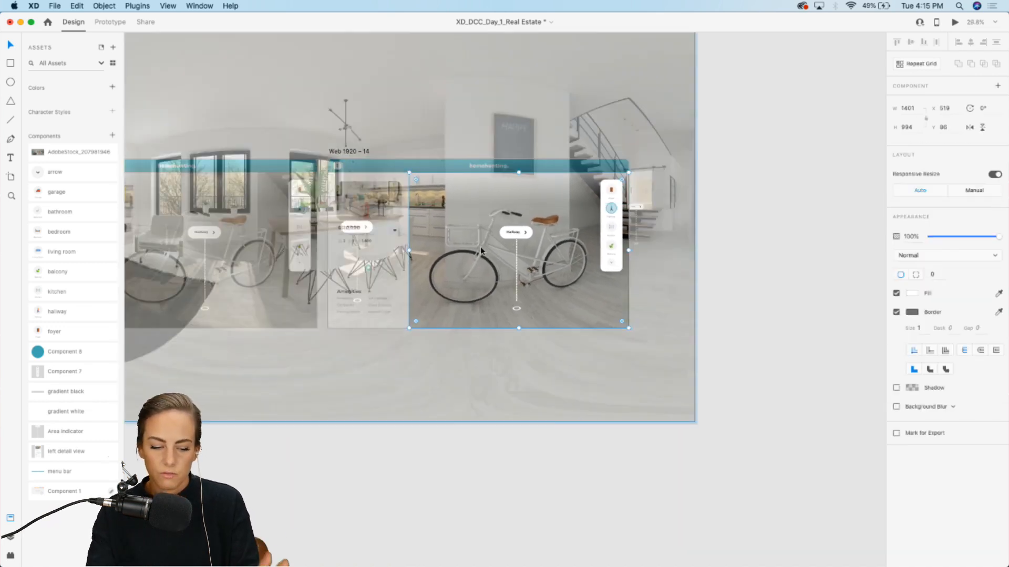
left_click_drag(506, 253, 633, 270)
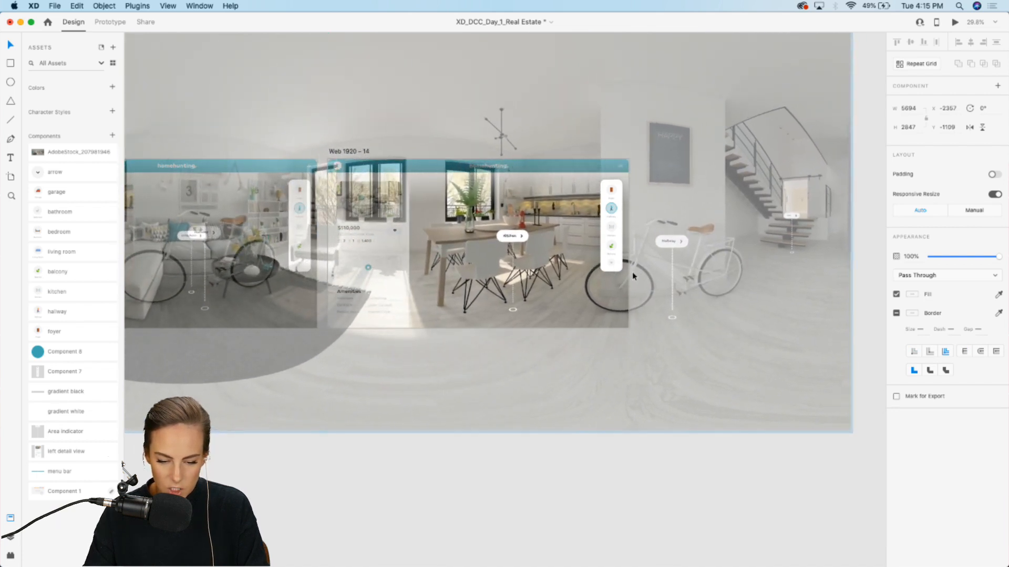
scroll(636, 277, "right", 3)
left_click_drag(790, 406, 727, 373)
left_click_drag(450, 237, 469, 233)
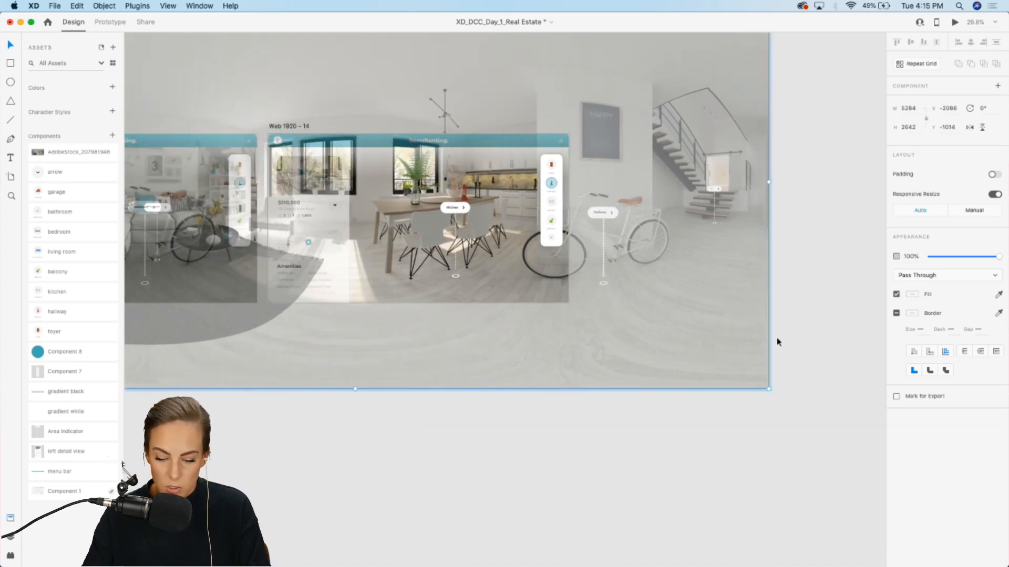
left_click_drag(768, 389, 726, 368)
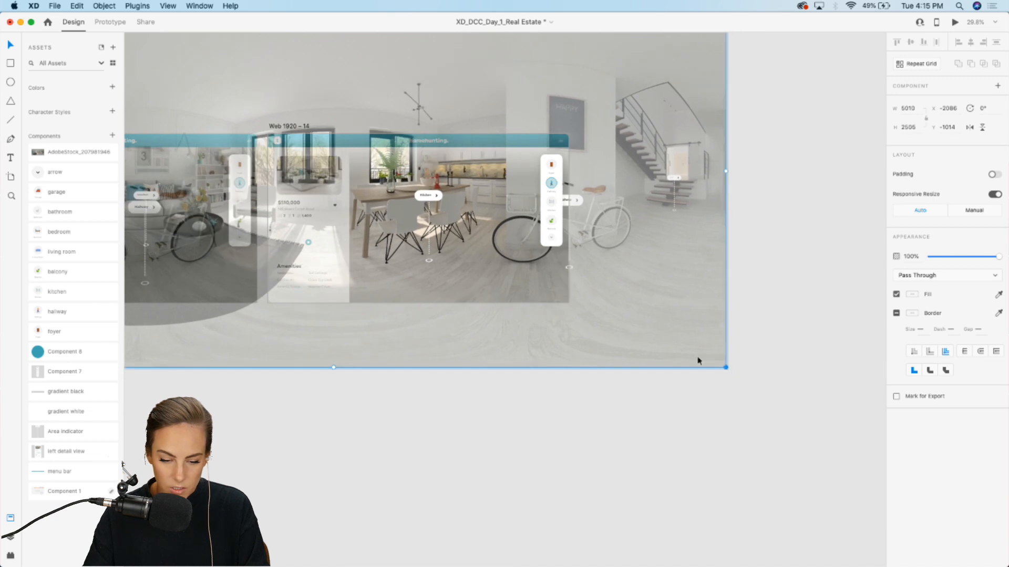
mouse_move(418, 205)
left_mouse_down()
mouse_move(436, 218)
mouse_move(418, 209)
left_mouse_up()
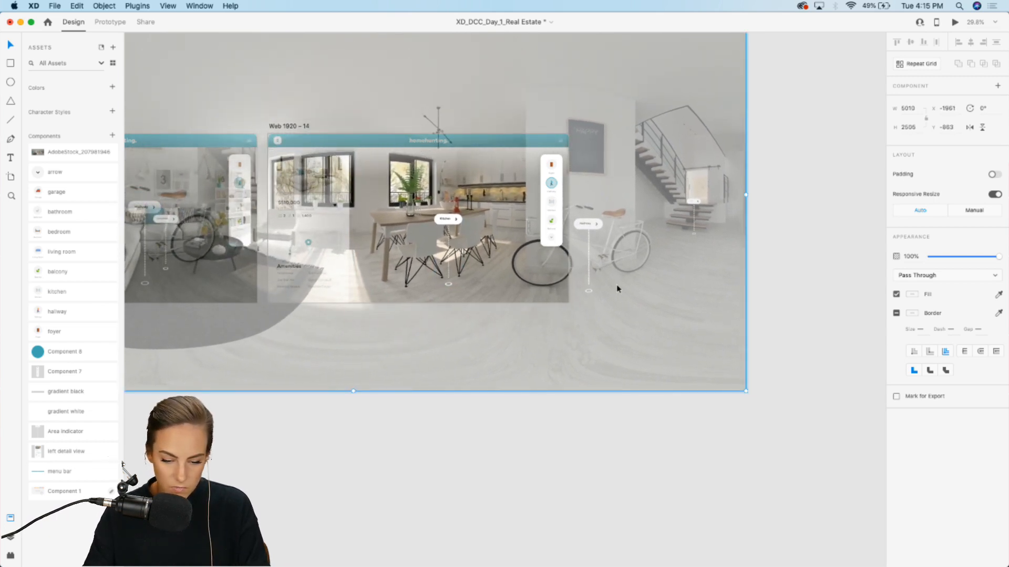
left_click(790, 318)
Step: Move the teal highlight circle from the Hallway indicator to the Kitchen indicator
scroll(533, 207, "up", 10)
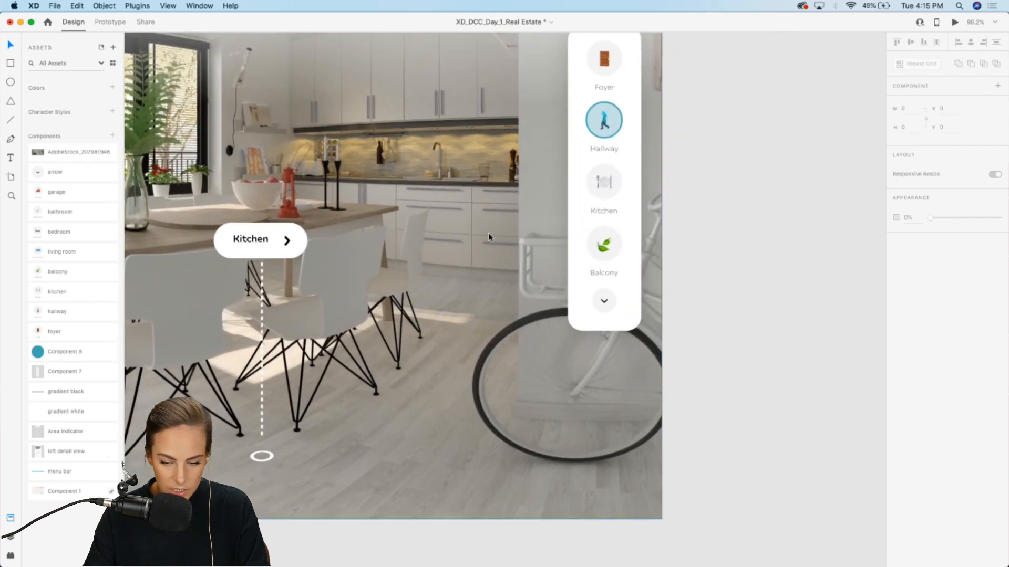
scroll(596, 146, "up", 5)
double_click(591, 117)
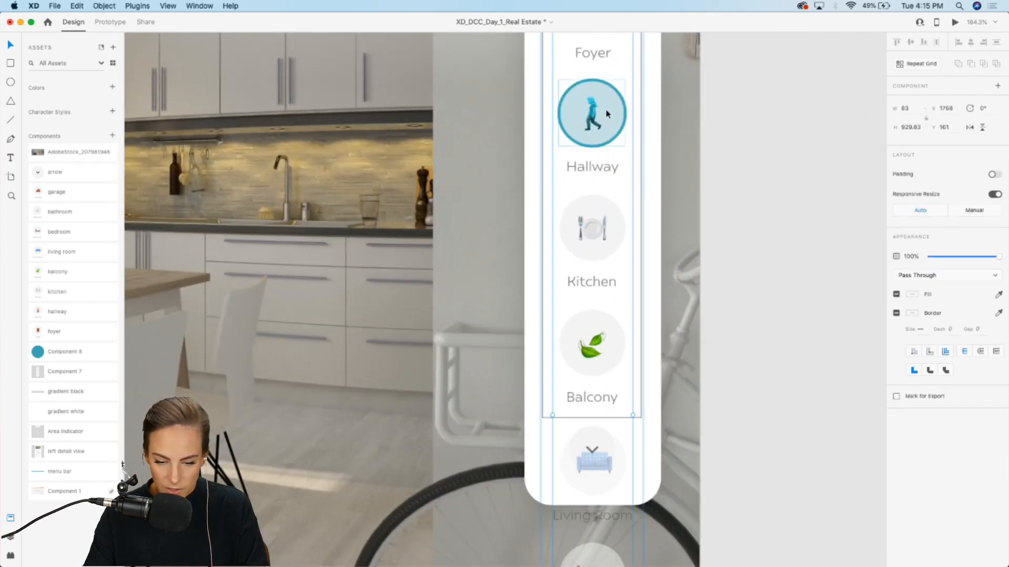
left_click_drag(607, 114, 607, 228)
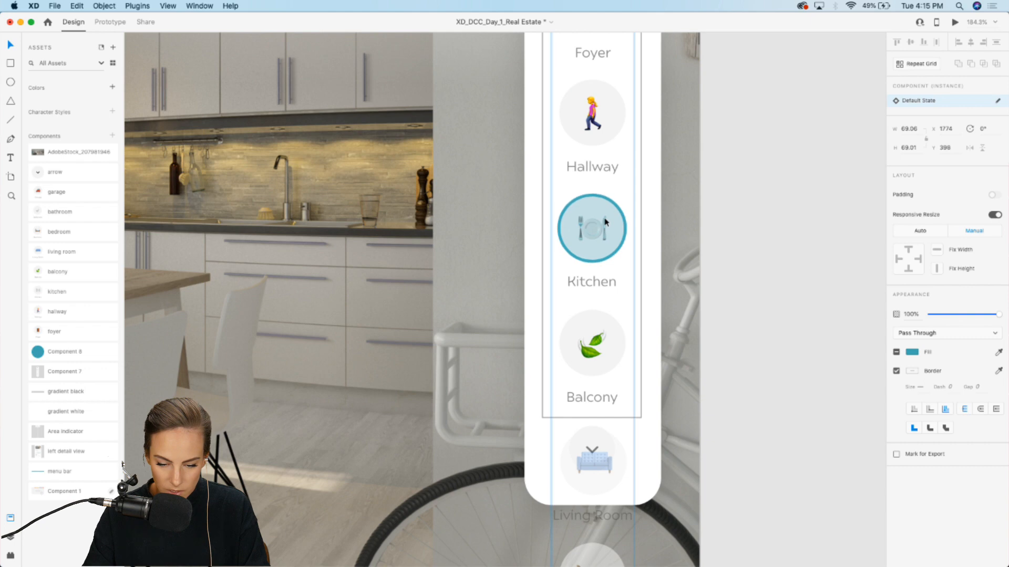
scroll(607, 225, "down", 5)
scroll(606, 223, "down", 8)
key("Escape")
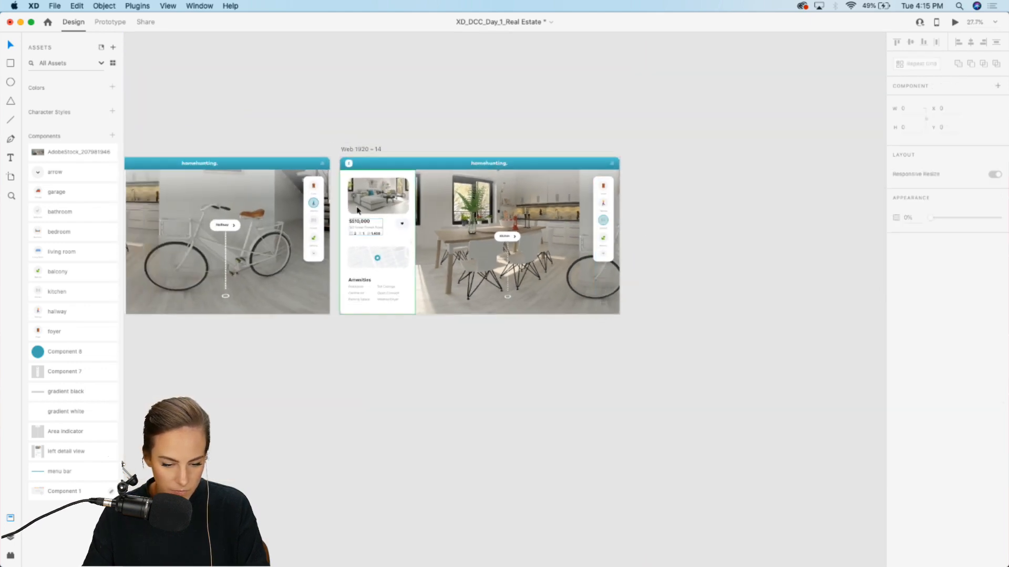
Step: Duplicate the kitchen artboard and move and scale its panorama to about 5678 × 2840 to frame the living room
left_click(359, 150)
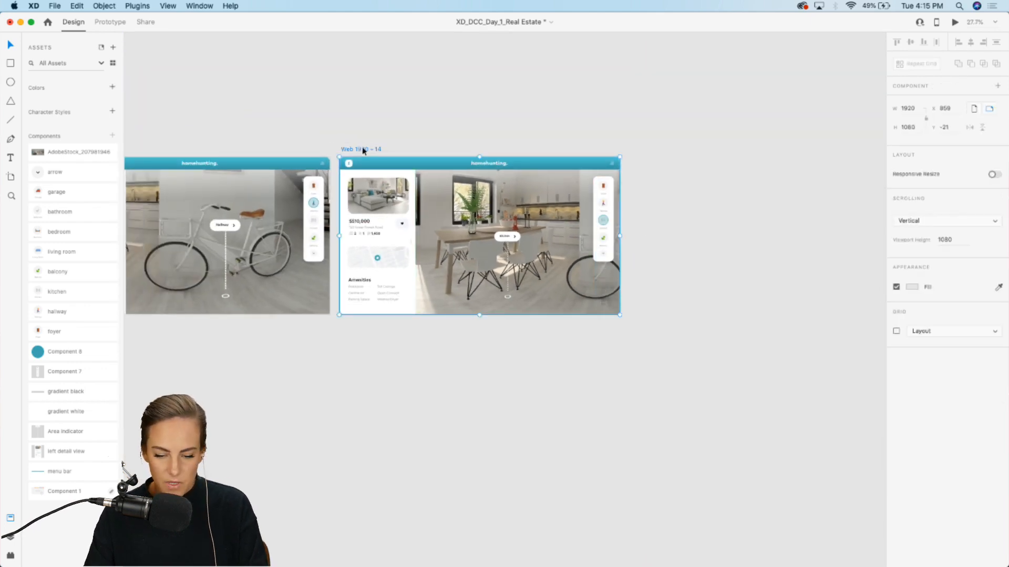
key("super+d")
scroll(645, 186, "up", 5)
scroll(646, 187, "down", 3)
double_click(408, 295)
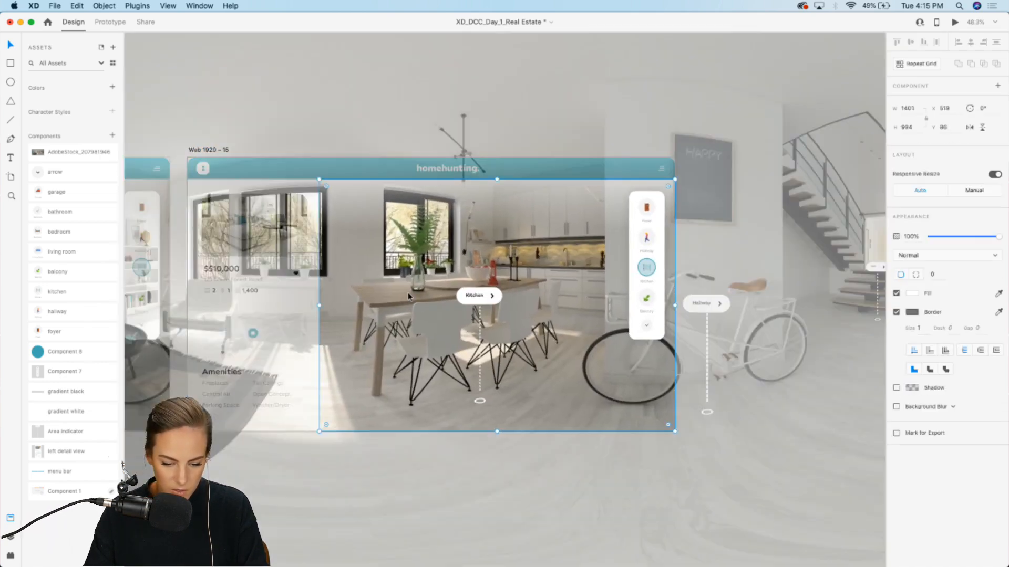
left_click_drag(408, 292, 682, 295)
scroll(681, 295, "left", 7)
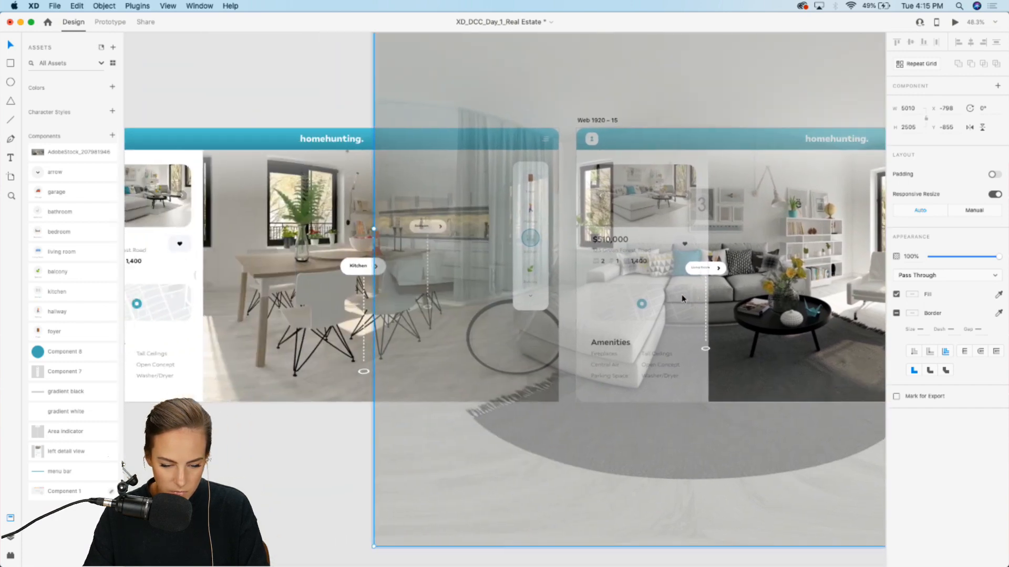
scroll(709, 297, "right", 8)
left_click_drag(747, 296, 705, 301)
scroll(705, 302, "down", 4)
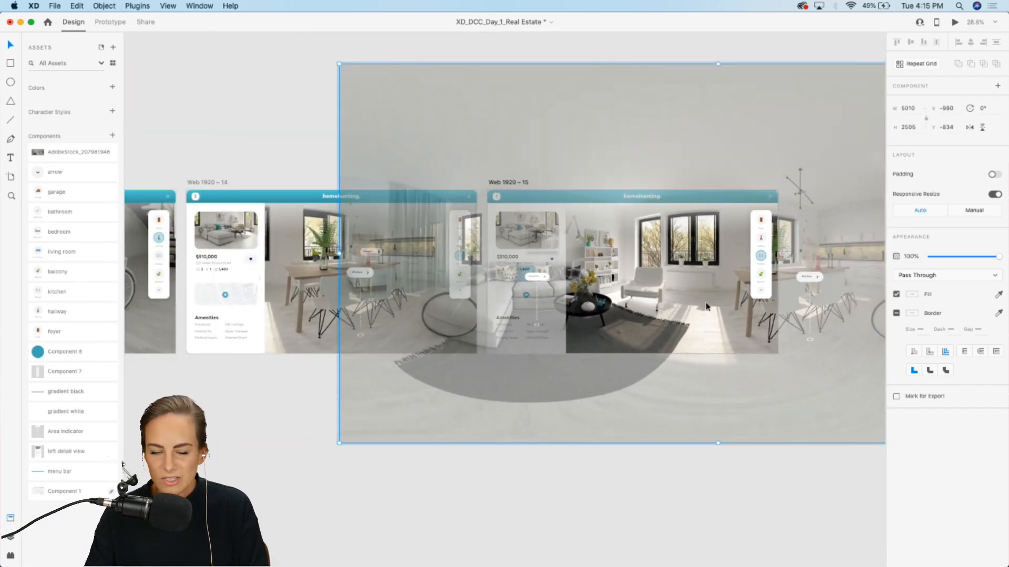
left_click_drag(339, 443, 254, 486)
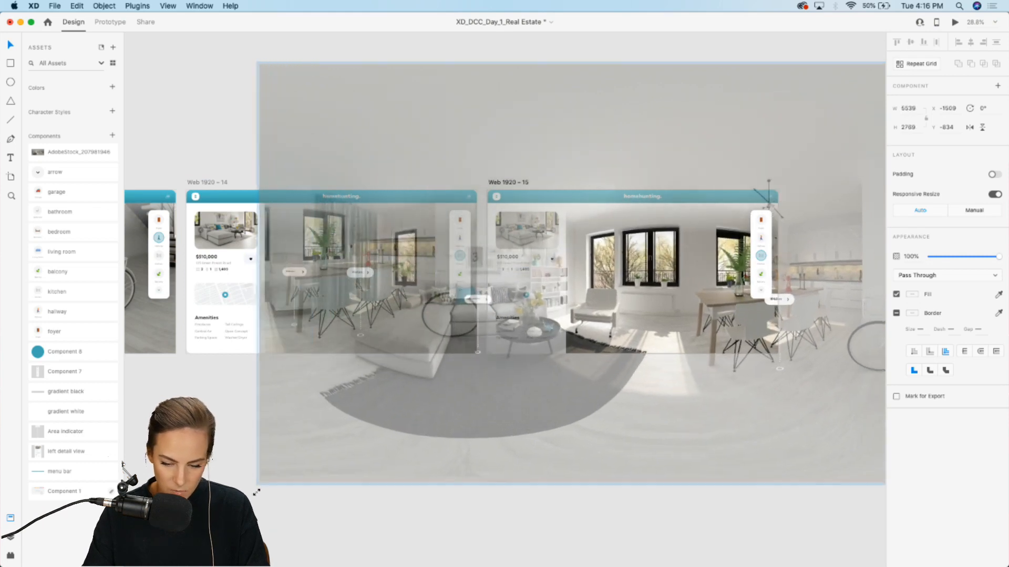
left_click_drag(660, 283, 688, 282)
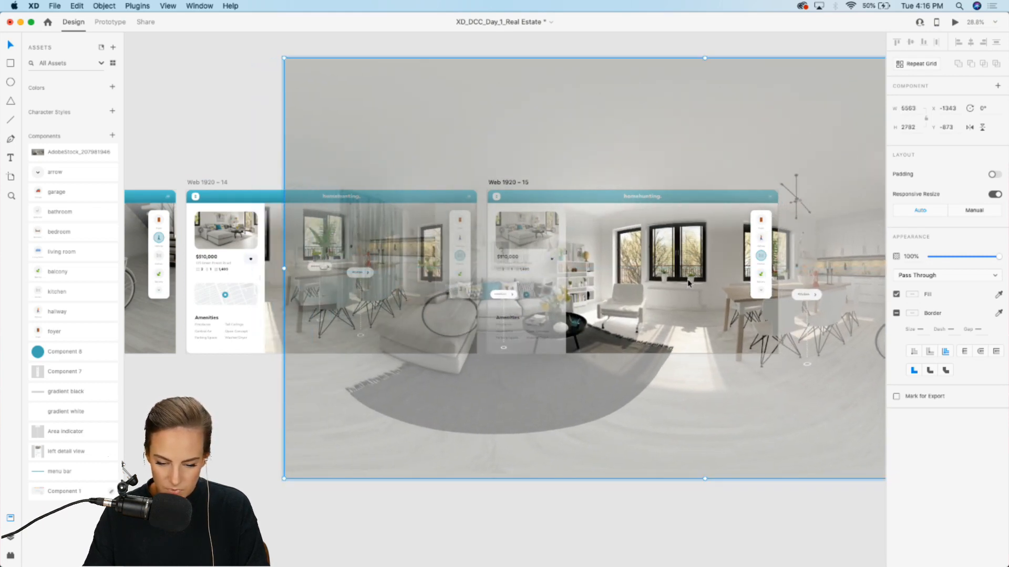
left_click_drag(283, 480, 265, 489)
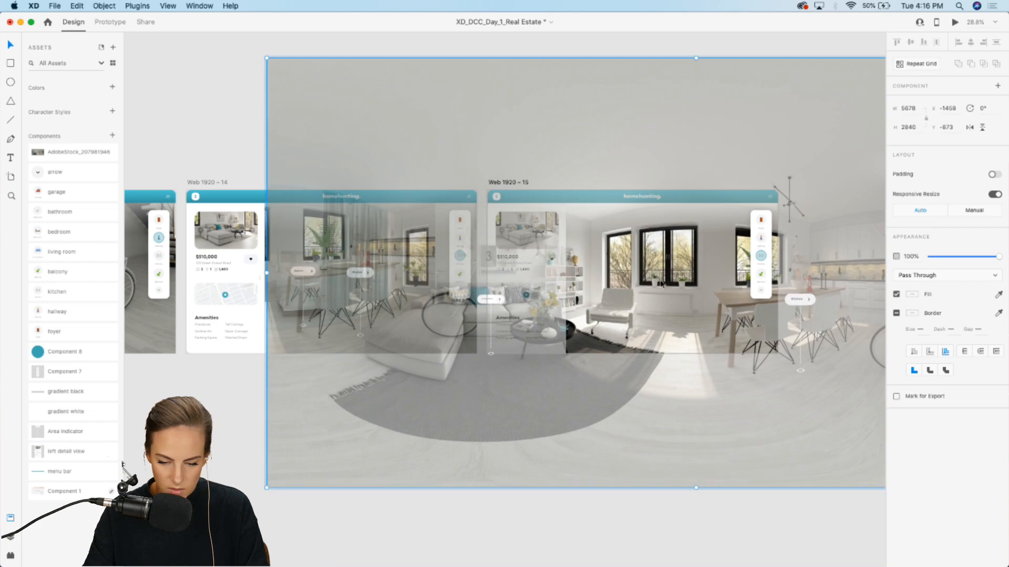
left_click_drag(667, 276, 683, 269)
scroll(684, 266, "up", 5)
scroll(683, 265, "right", 3)
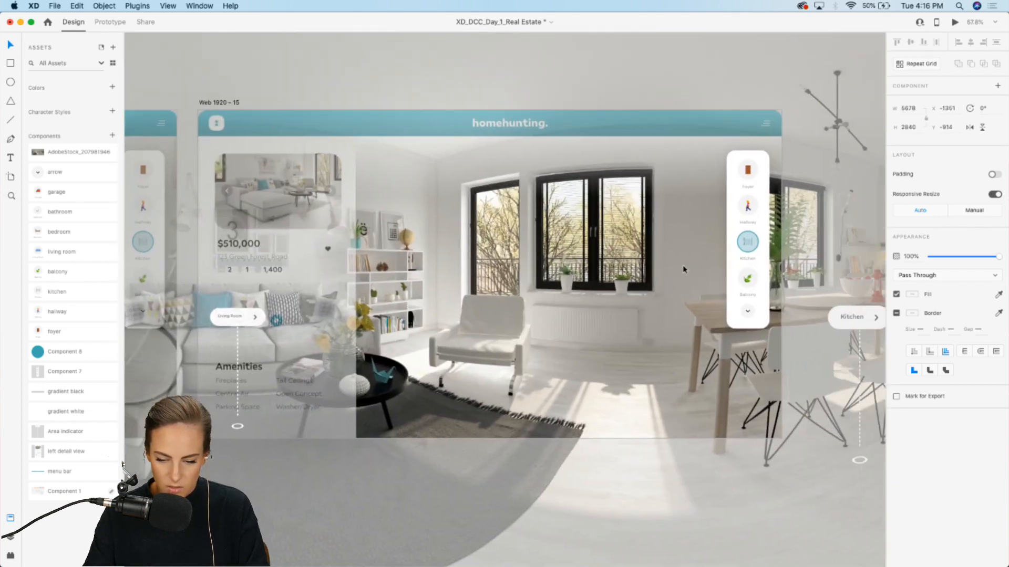
Step: In the duplicated artboard, move the teal highlight circle from the Kitchen indicator to the Balcony indicator
left_click(721, 261)
scroll(721, 262, "right", 2)
scroll(721, 260, "up", 5)
scroll(721, 260, "right", 2)
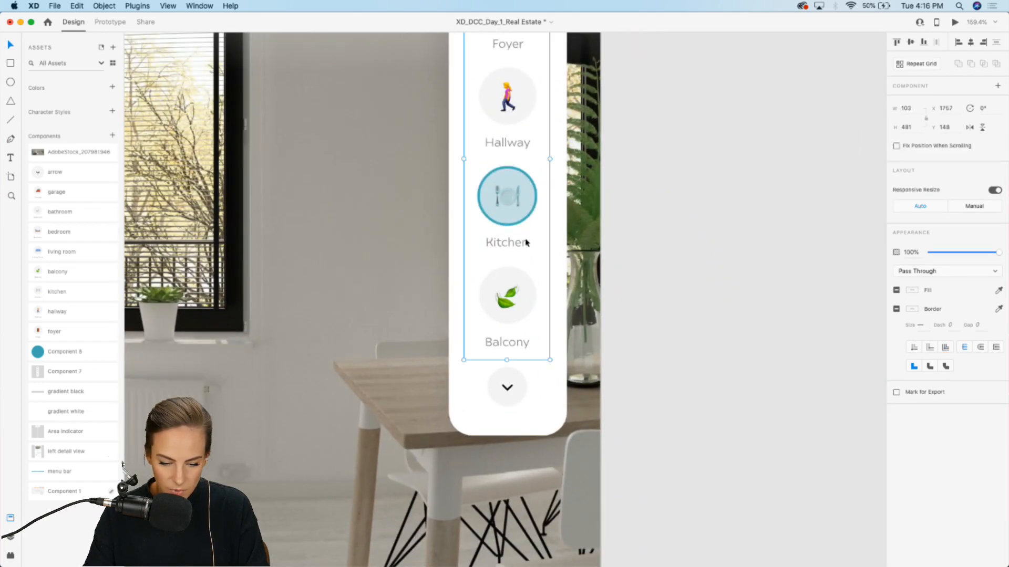
double_click(514, 206)
left_click(515, 181)
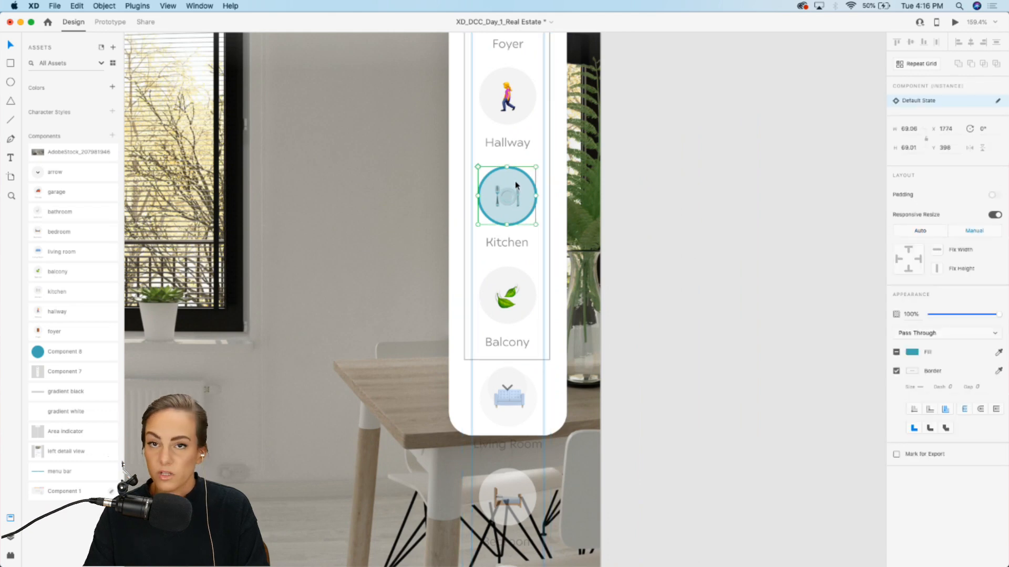
left_click_drag(515, 181, 518, 280)
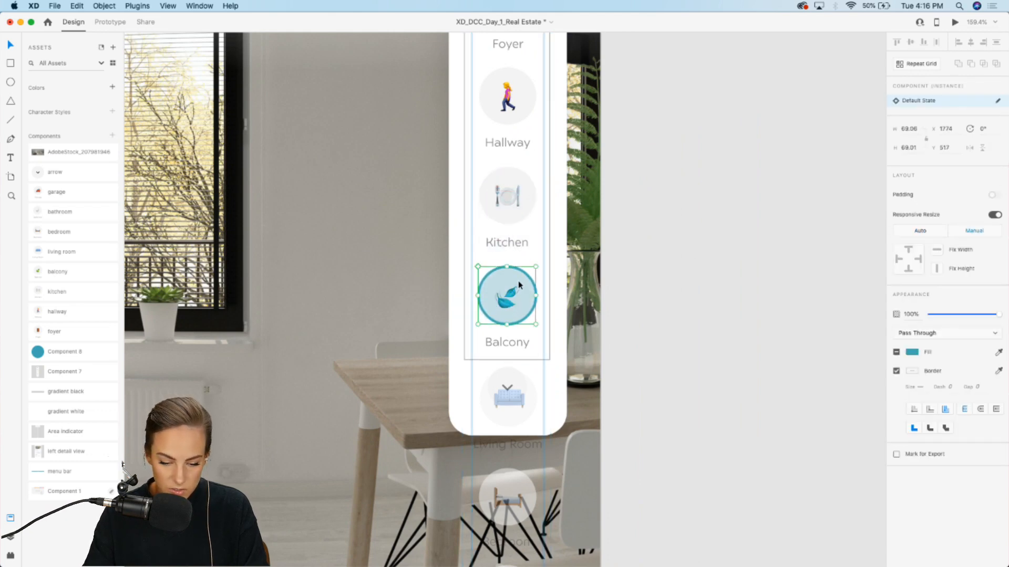
Step: Duplicate the balcony artboard
scroll(685, 298, "down", 4)
scroll(685, 298, "down", 2)
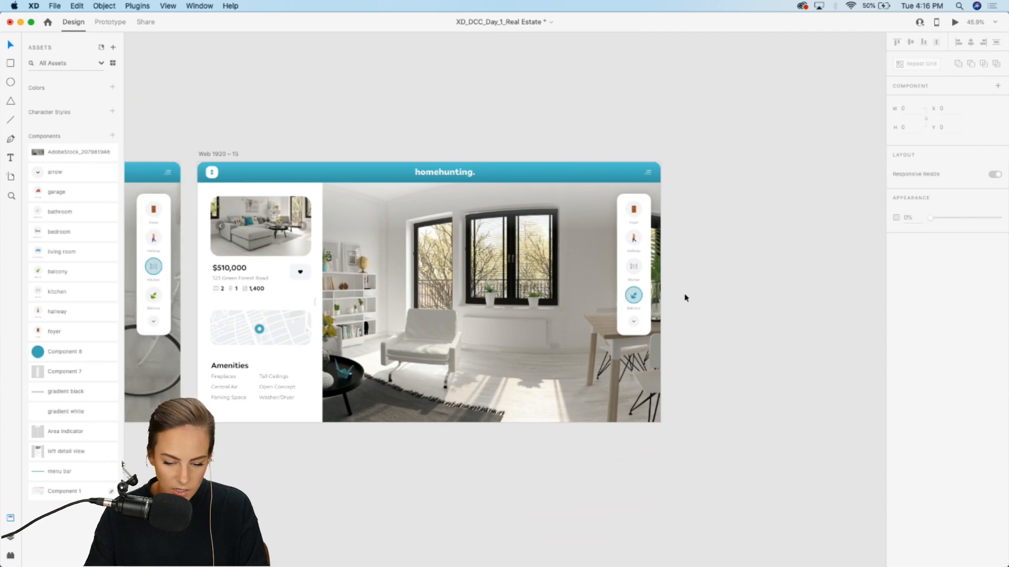
scroll(655, 267, "up", 5)
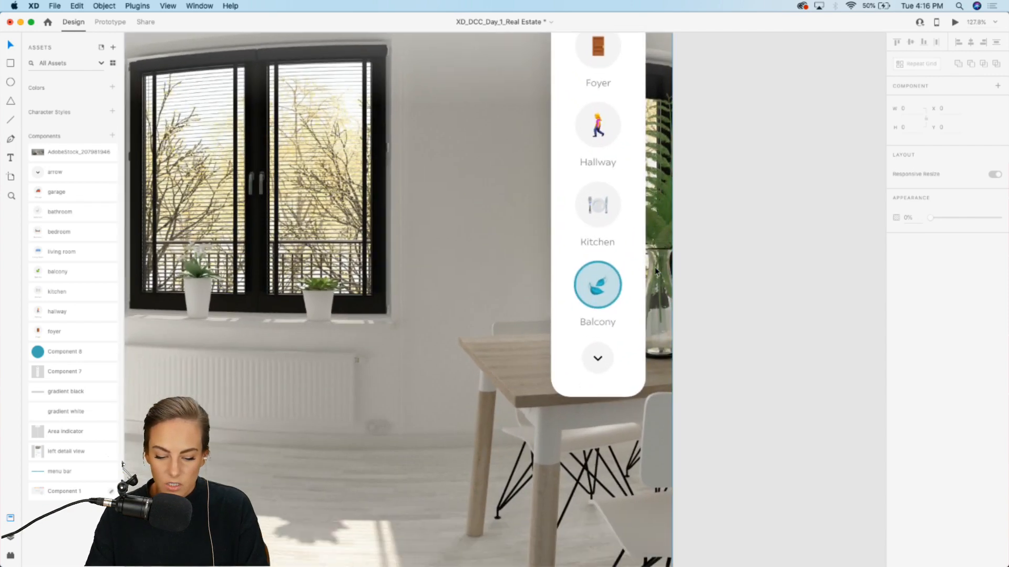
scroll(603, 313, "down", 2)
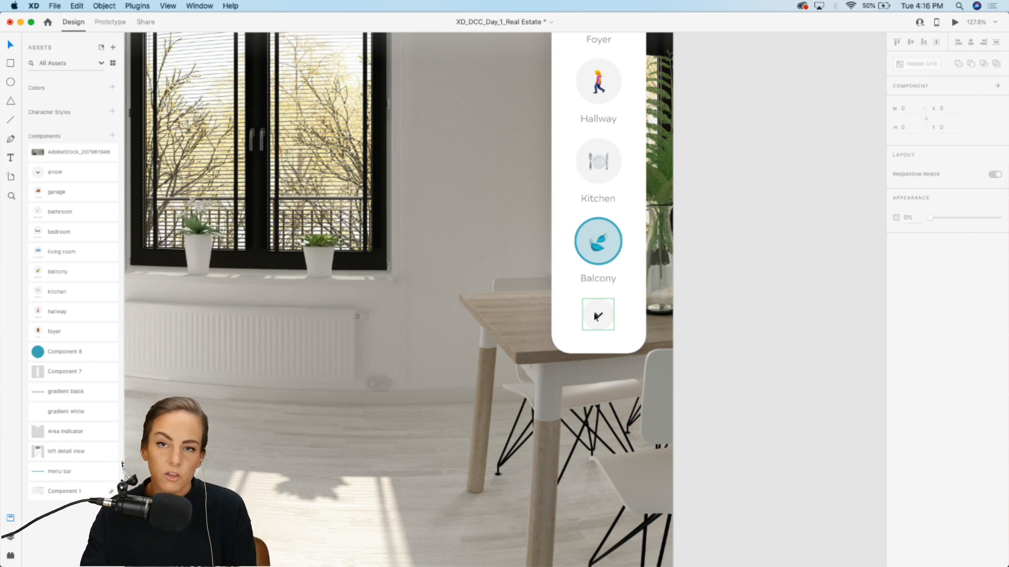
scroll(597, 317, "down", 5)
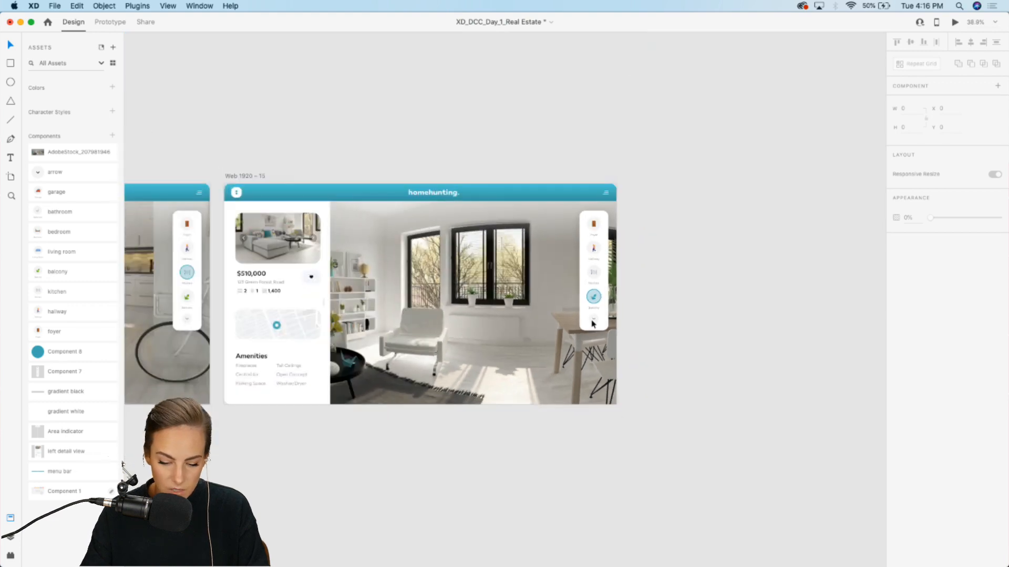
left_click(248, 176)
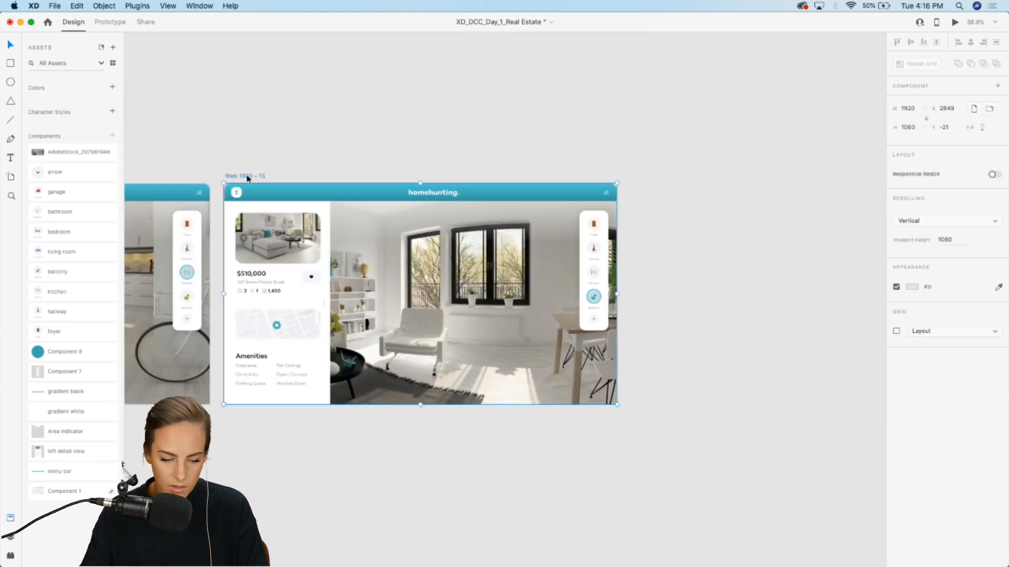
key("super+d")
Step: In the new artboard, scroll the indicator list so Living Room, Bedroom, Bathroom and Garage show
scroll(333, 164, "right", 6)
left_click(542, 112)
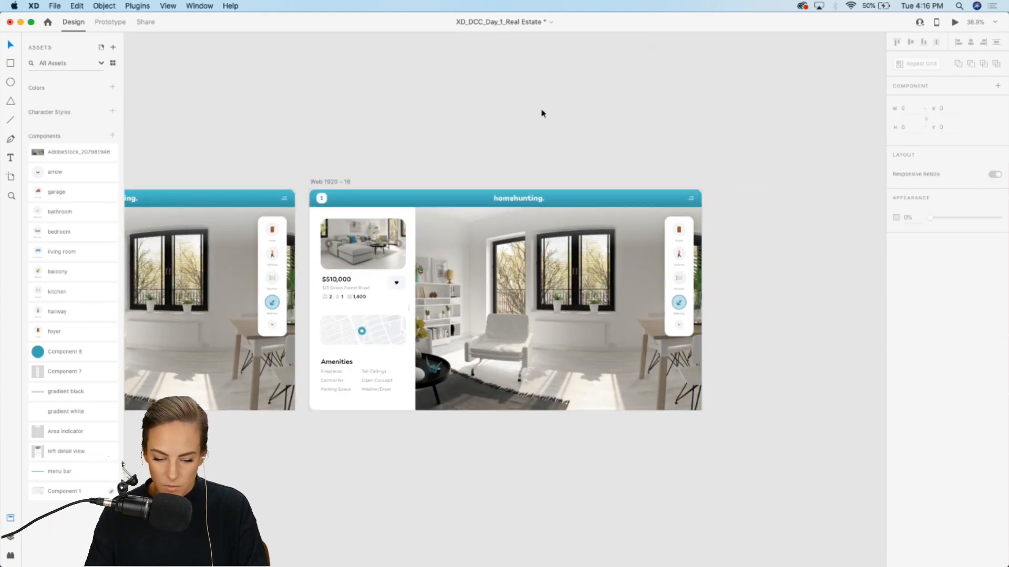
scroll(629, 305, "up", 5)
scroll(628, 305, "right", 4)
left_click(632, 309)
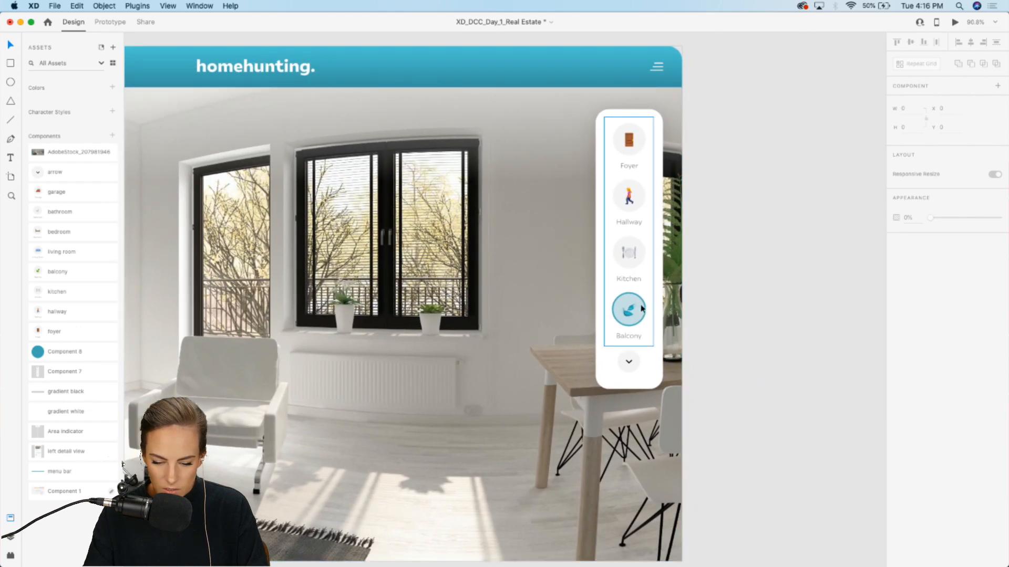
double_click(634, 256)
scroll(633, 256, "up", 2)
left_click_drag(633, 256, 635, 93)
left_click(744, 129)
scroll(745, 129, "down", 5)
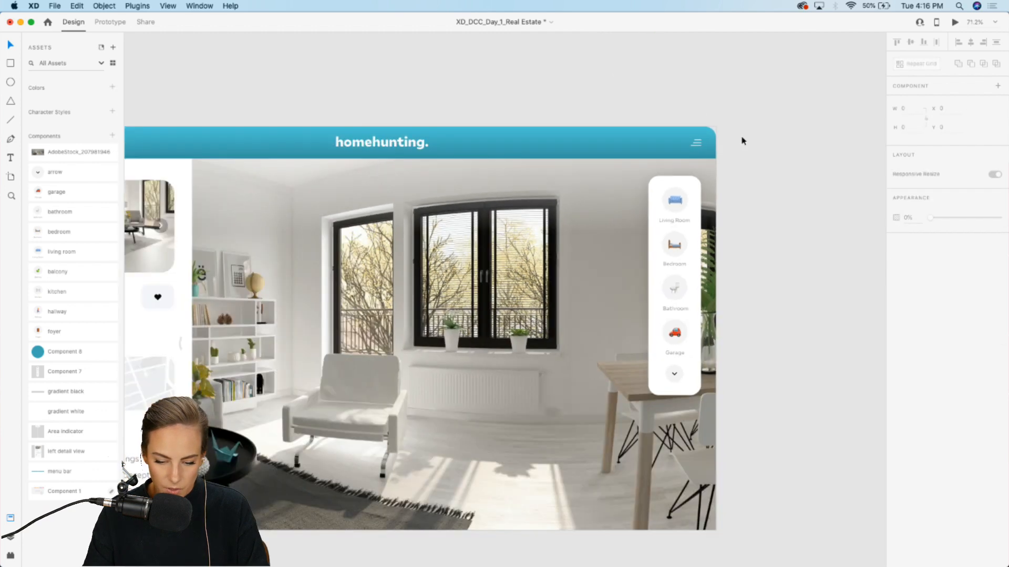
Step: Duplicate the artboard with the scrolled indicator list
scroll(744, 141, "down", 3)
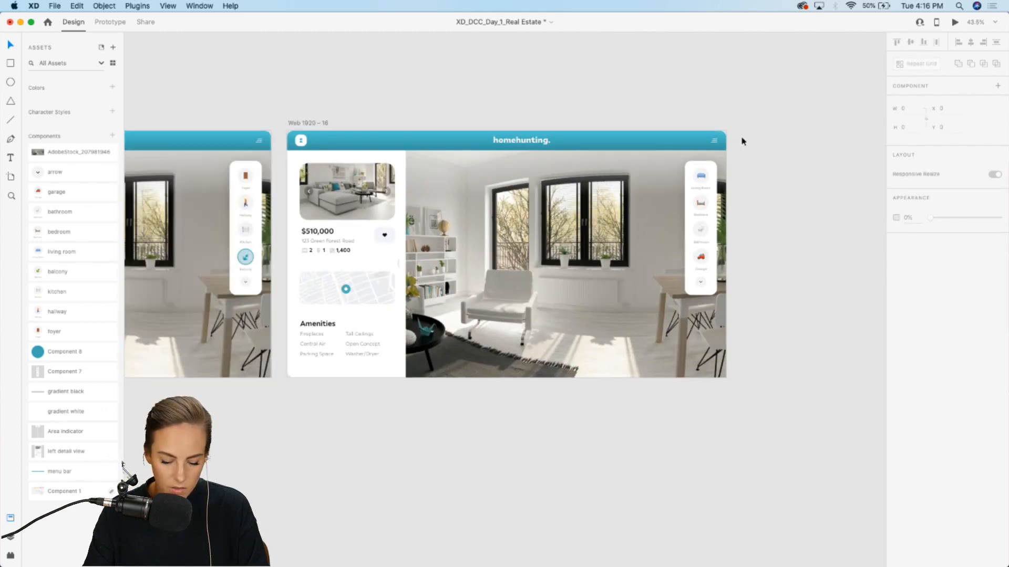
left_click(308, 124)
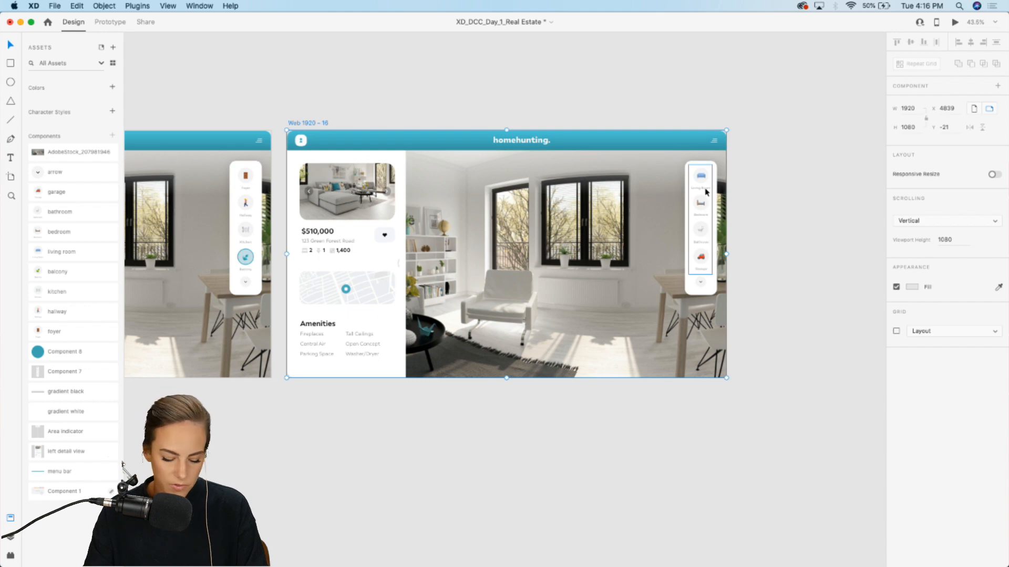
key("super+d")
Step: Move the teal highlight circle from the Balcony indicator down onto the Living Room indicator
left_click(722, 159)
scroll(691, 254, "up", 8)
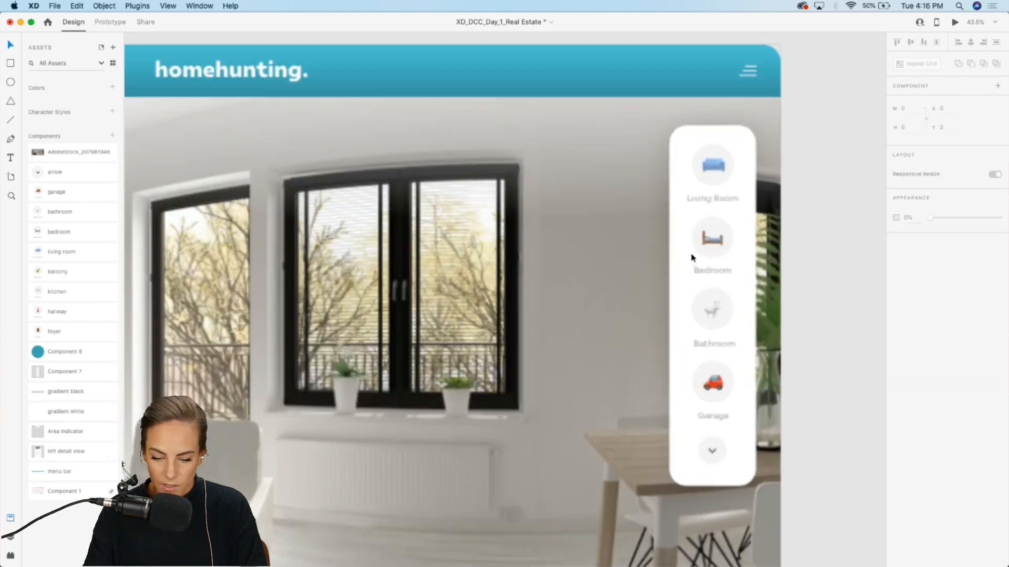
scroll(691, 257, "up", 3)
scroll(691, 258, "right", 2)
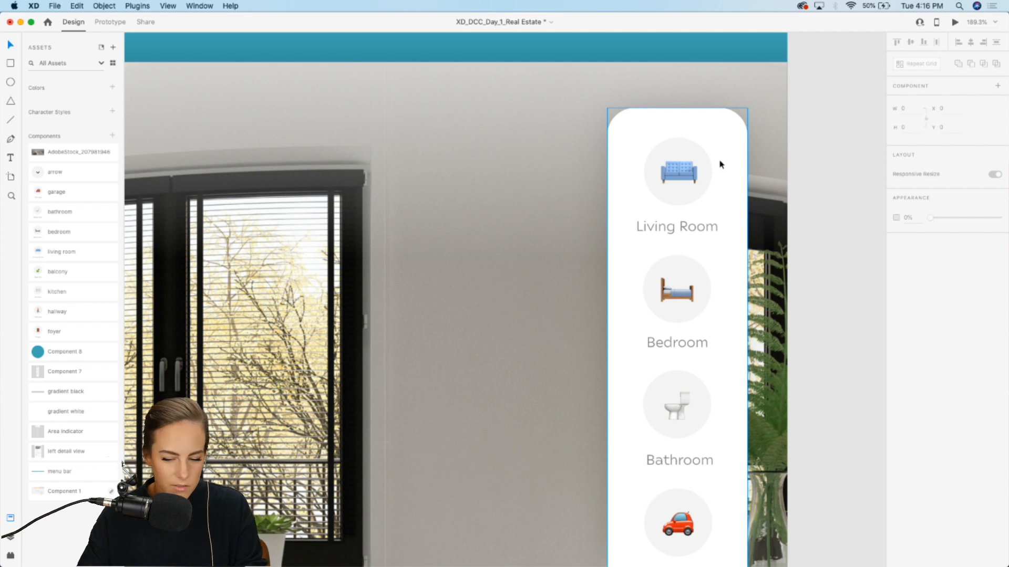
double_click(693, 185)
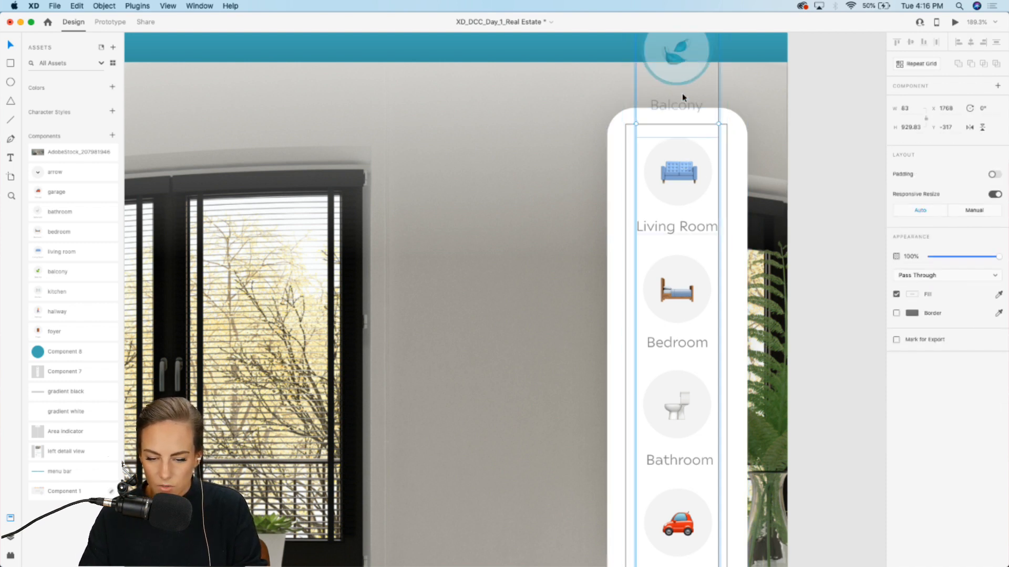
left_click(685, 62)
left_click_drag(699, 54, 695, 175)
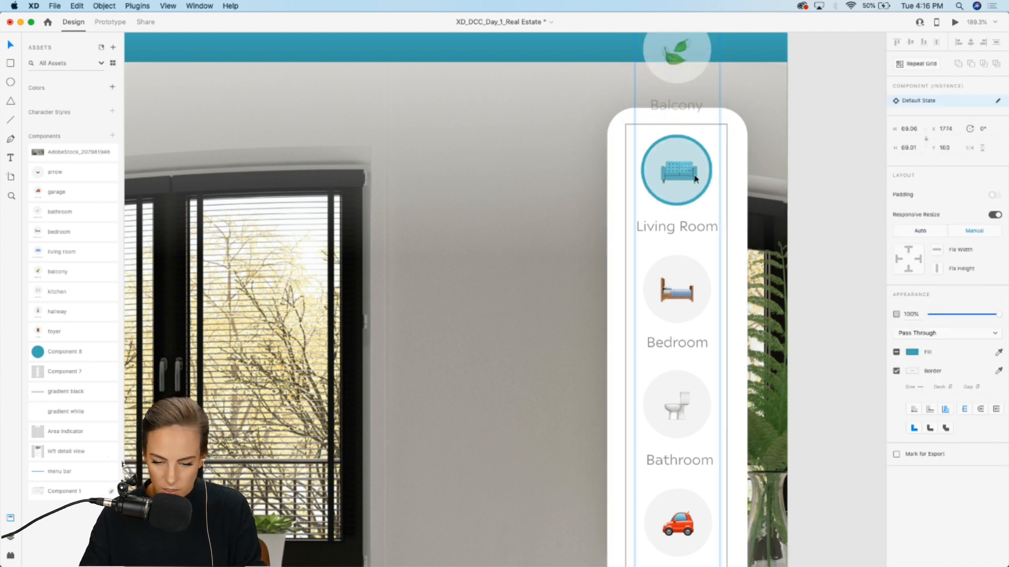
left_click(808, 227)
scroll(808, 236, "down", 5)
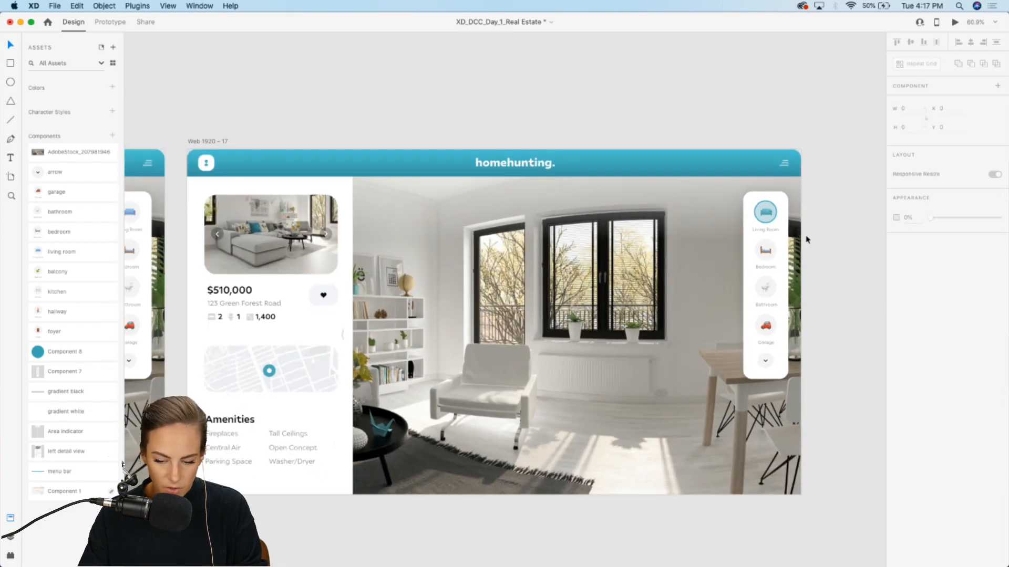
Step: Move and scale the panorama to about 4702 × 2353 so the living room is framed
double_click(447, 335)
left_click_drag(447, 335, 722, 245)
scroll(722, 244, "down", 3)
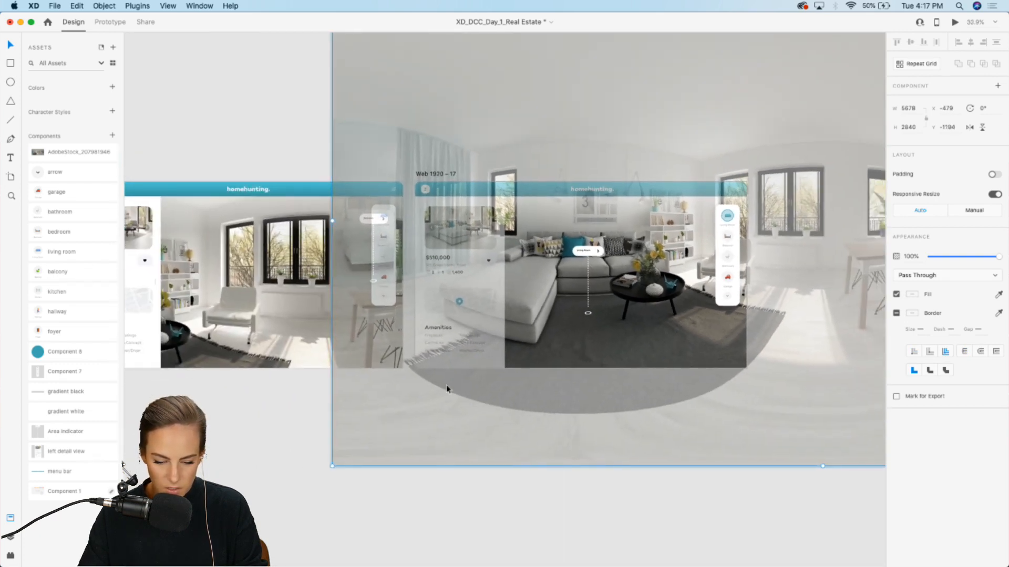
left_click_drag(332, 466, 454, 415)
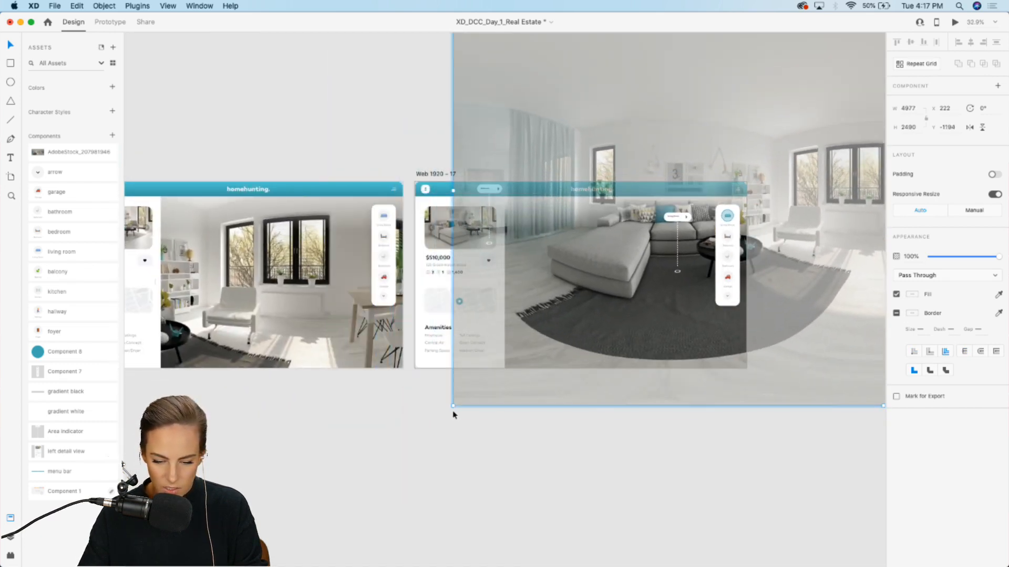
left_click_drag(584, 305, 539, 342)
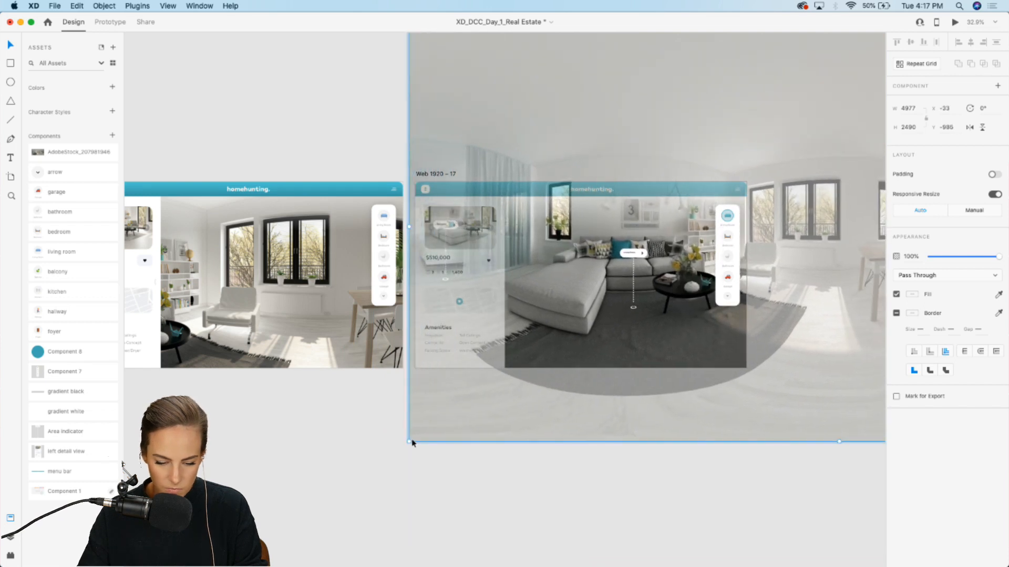
left_click_drag(412, 443, 452, 418)
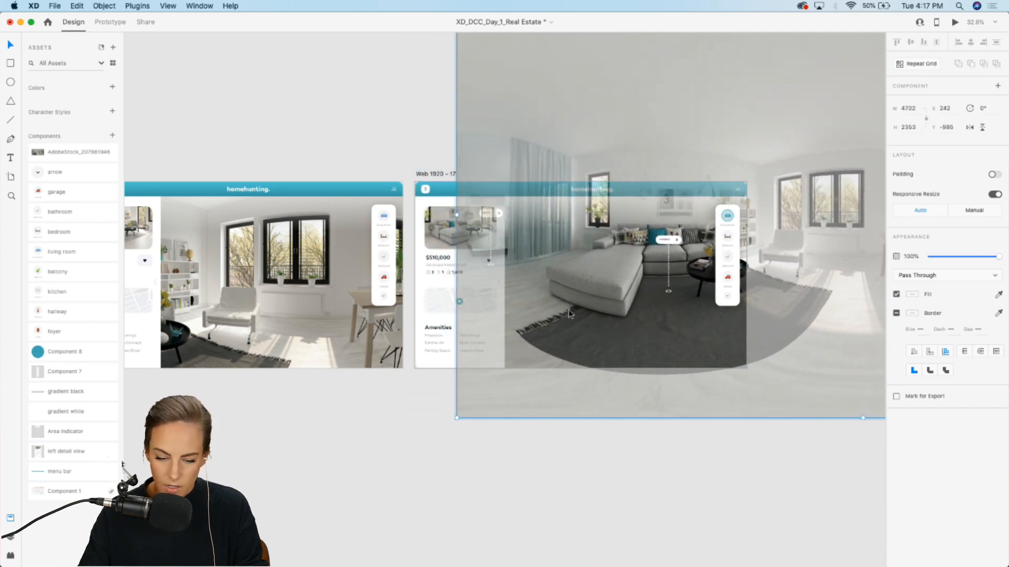
left_click_drag(568, 311, 525, 327)
left_click_drag(611, 299, 612, 305)
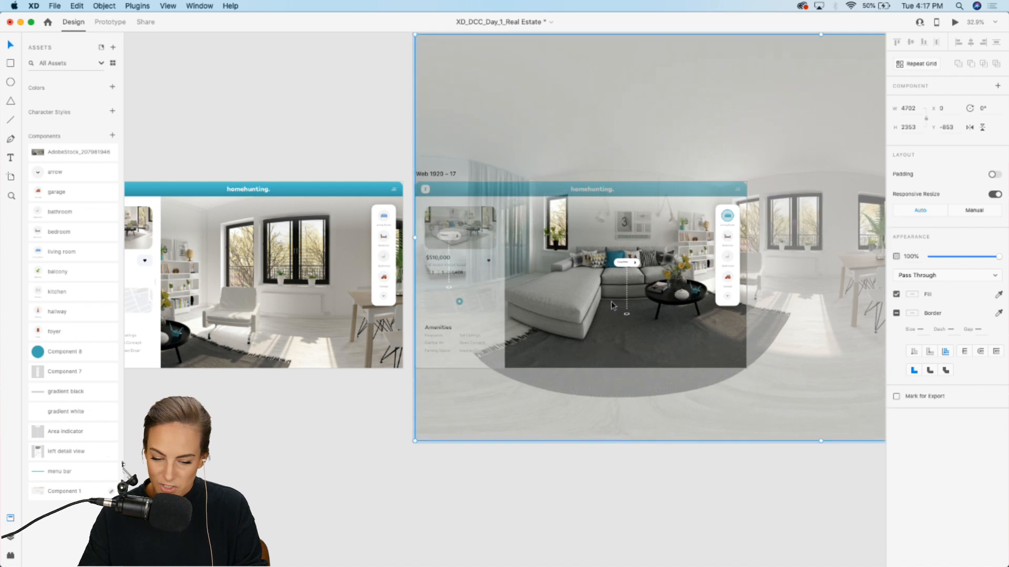
left_click(595, 486)
scroll(595, 486, "right", 5)
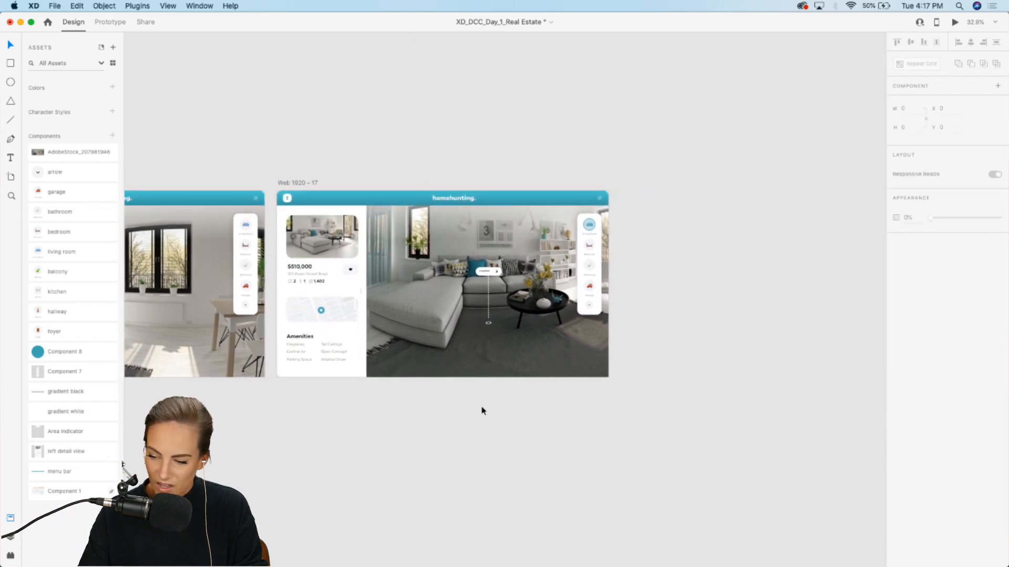
Step: Duplicate the living room artboard and move and scale its panorama to about 6093 × 3049 to frame the bedroom
left_click(292, 181)
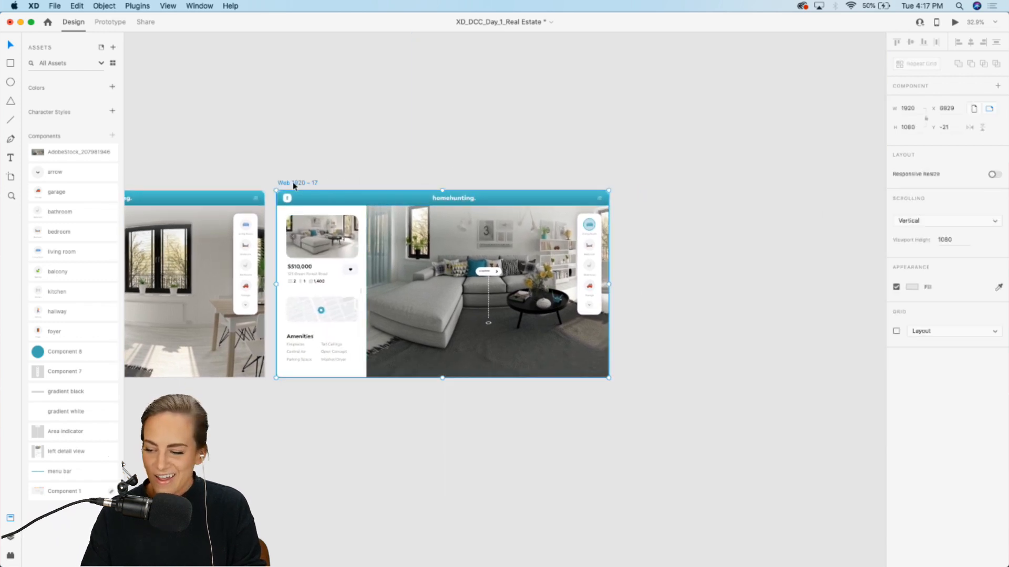
key("super+d")
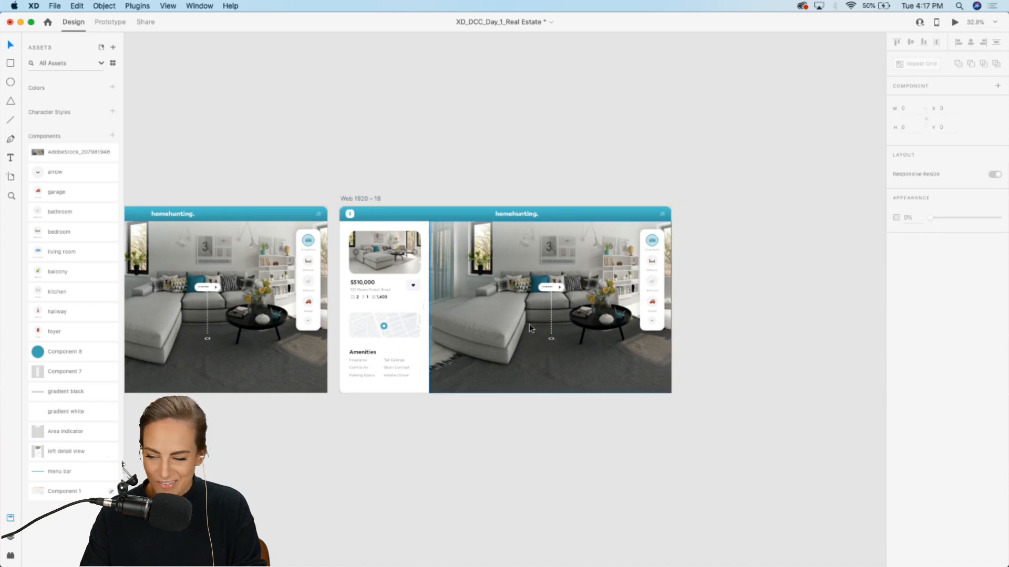
double_click(529, 324)
left_click_drag(528, 324, 642, 320)
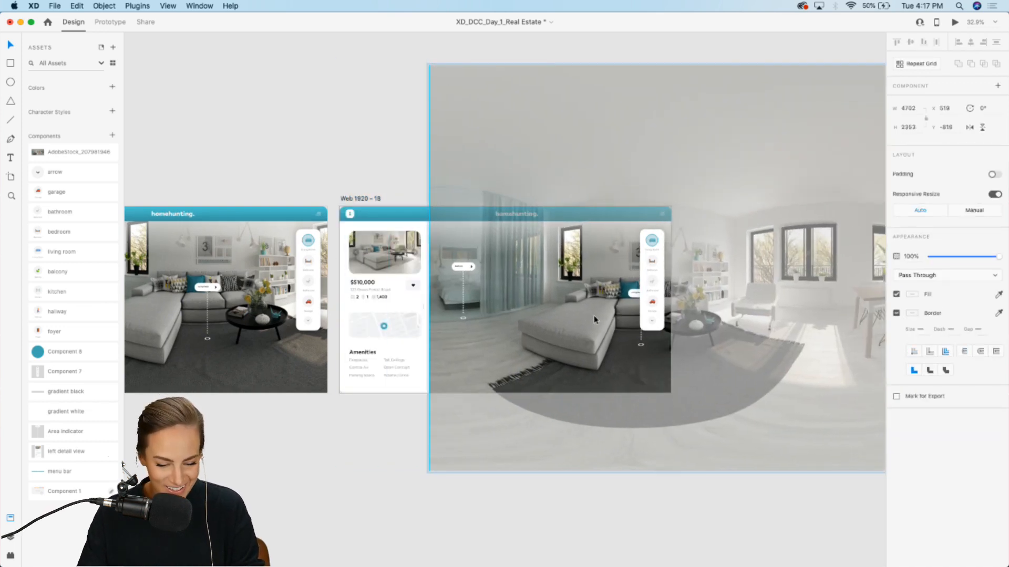
left_click_drag(429, 469, 311, 531)
left_click_drag(484, 327, 602, 318)
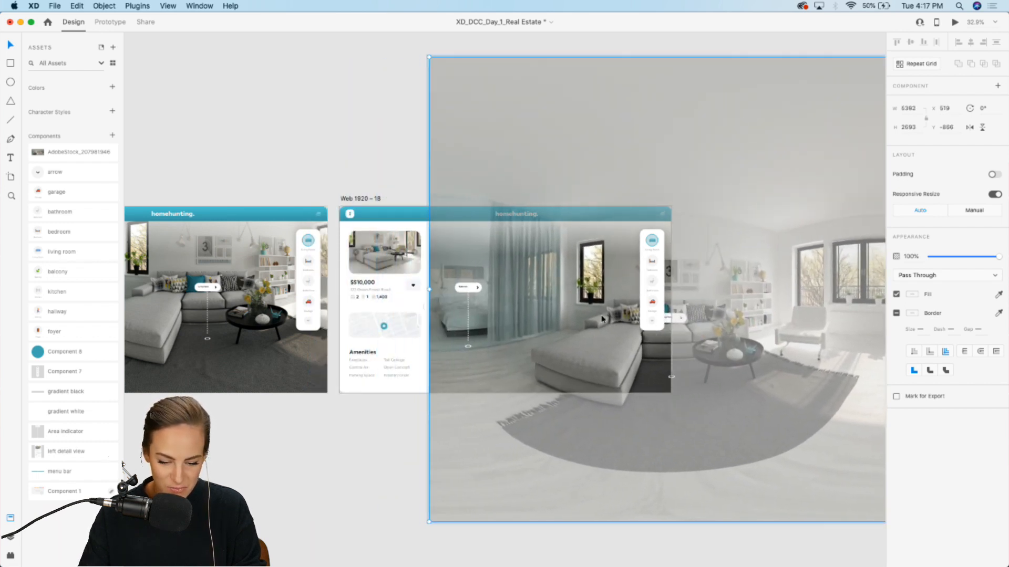
scroll(434, 375, "down", 5)
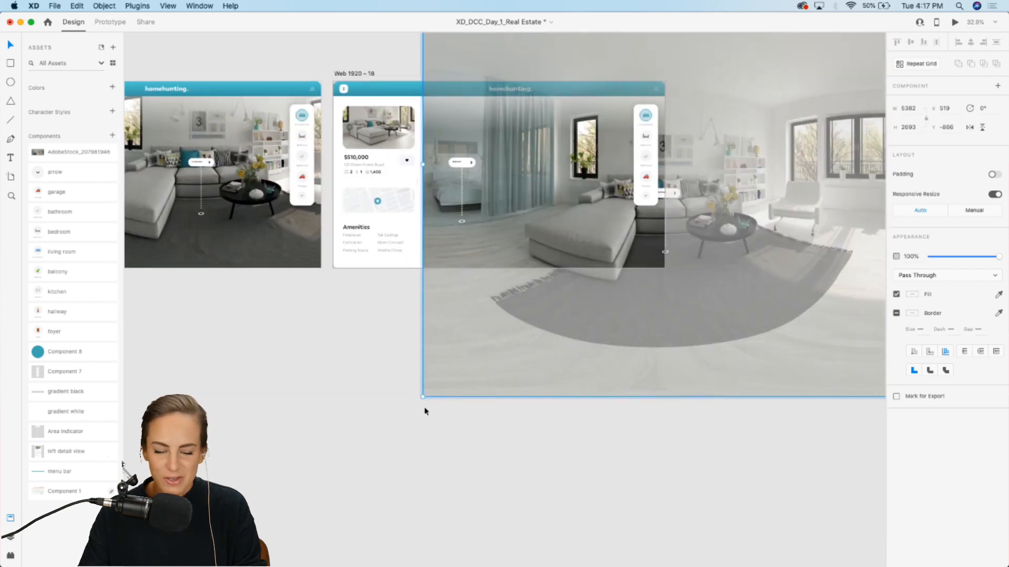
left_click_drag(422, 397, 330, 448)
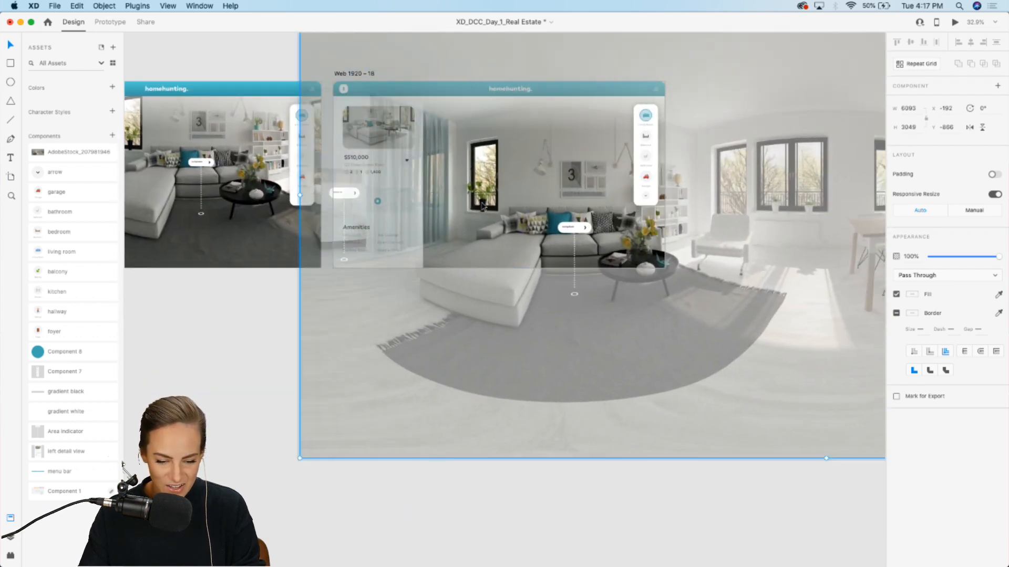
left_click_drag(483, 206, 601, 184)
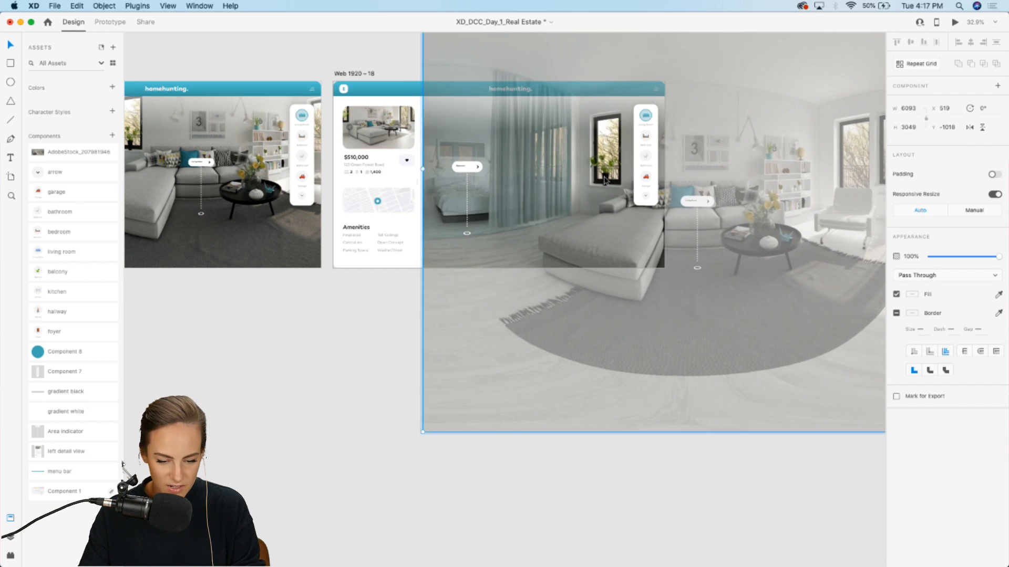
left_click(354, 356)
scroll(510, 222, "up", 10)
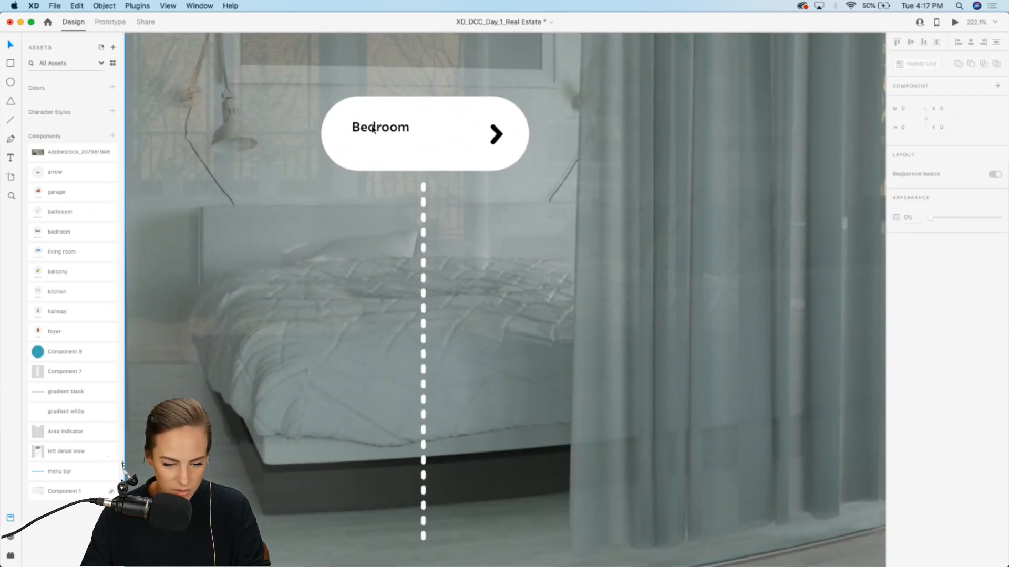
Step: Increase the font size of the Bedroom hotspot label by three points
left_click(373, 129)
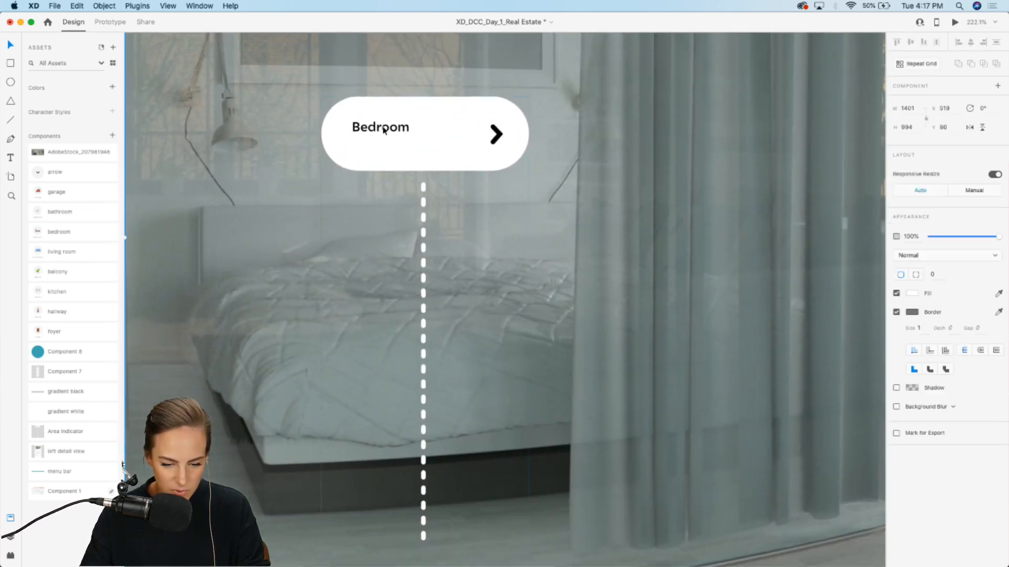
double_click(374, 129)
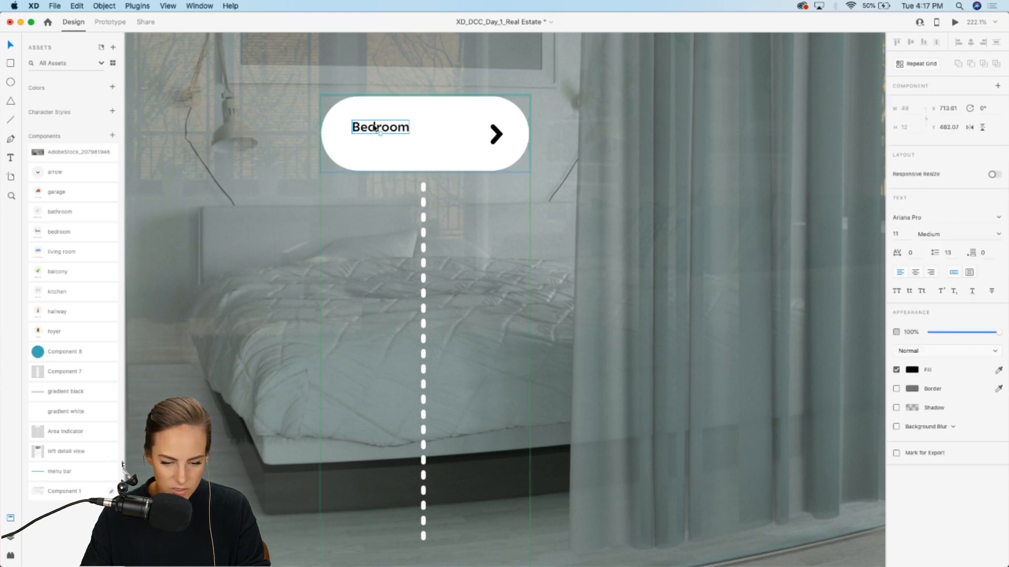
left_click(902, 231)
key("Up")
key("Up")
key("Up")
key("Up")
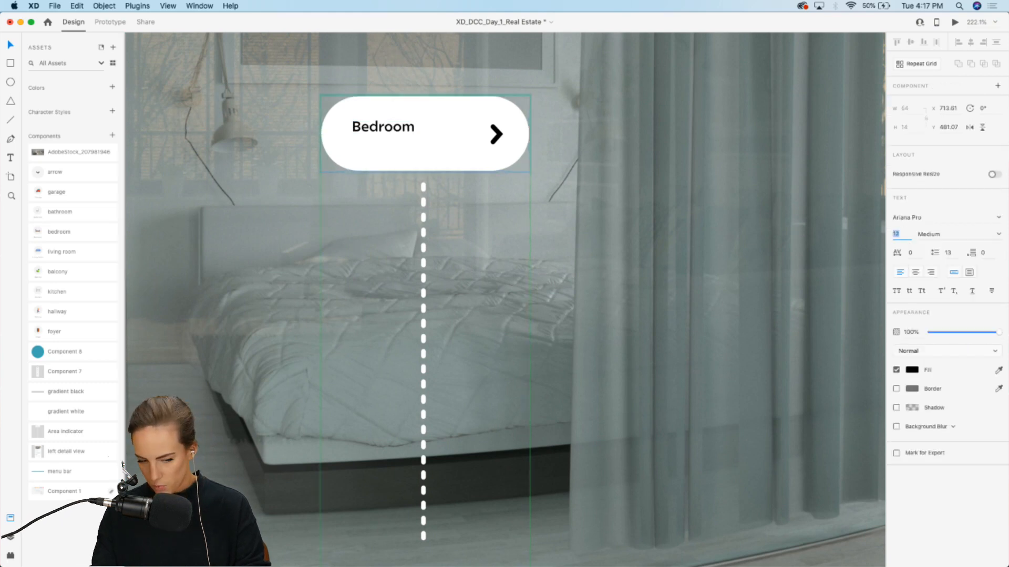
Step: Set the Bedroom hotspot label to 17 pt and nudge it down to recentre it within the pill
key("Up")
key("Up")
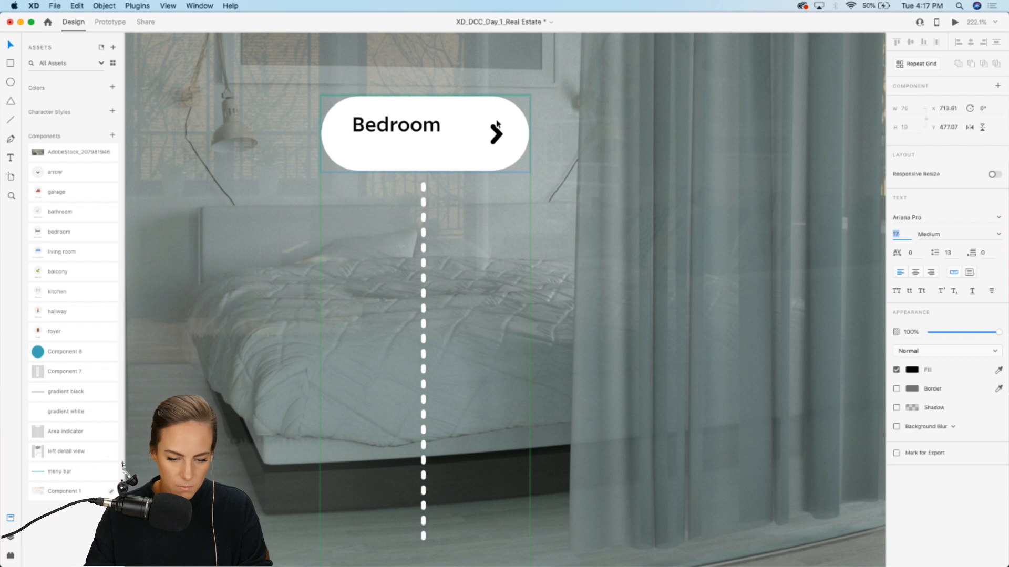
left_click_drag(420, 124, 420, 132)
scroll(420, 133, "down", 8)
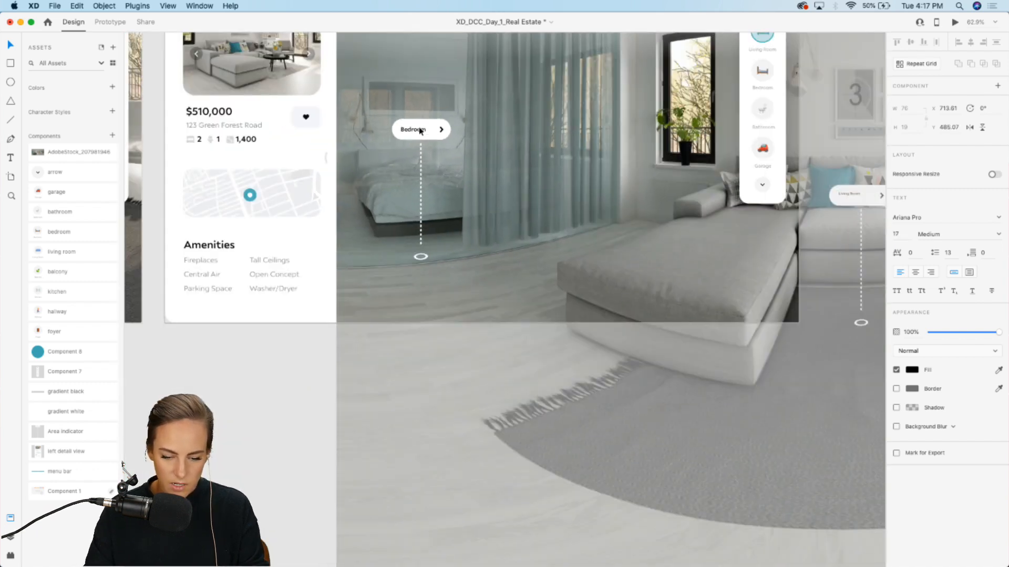
scroll(420, 134, "right", 2)
scroll(420, 134, "up", 2)
key("Escape")
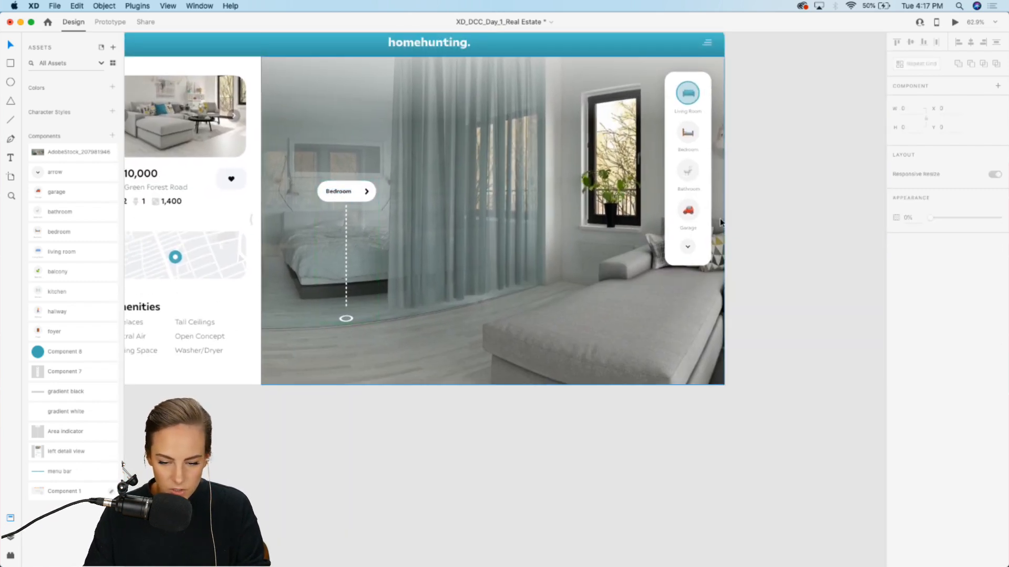
Step: Increase the Living Room hotspot label's font size to 13 pt and nudge it down within its pill
scroll(719, 219, "left", 6)
scroll(720, 222, "left", 6)
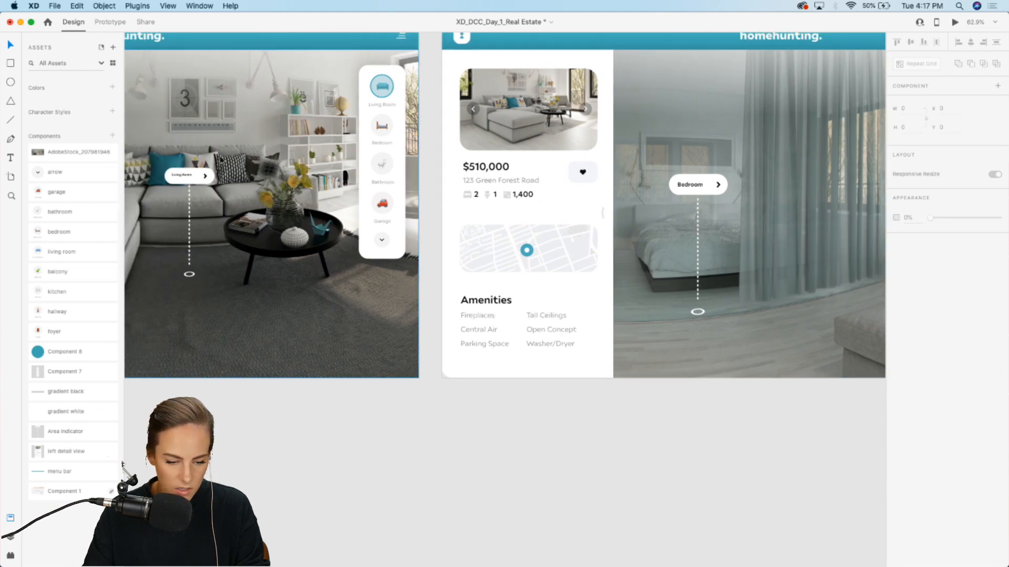
scroll(392, 181, "up", 8)
left_click(446, 181)
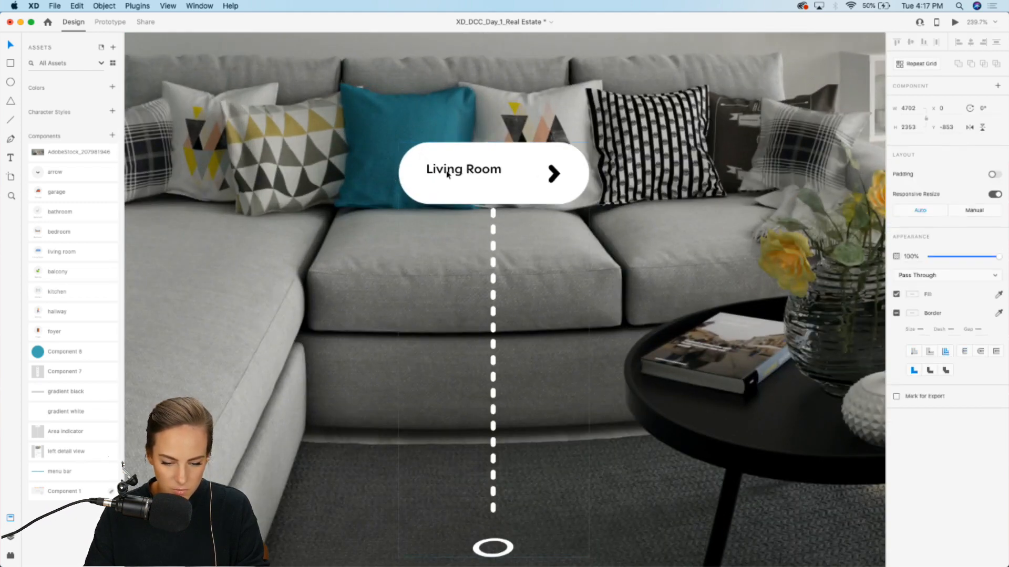
double_click(448, 173)
left_click(442, 174)
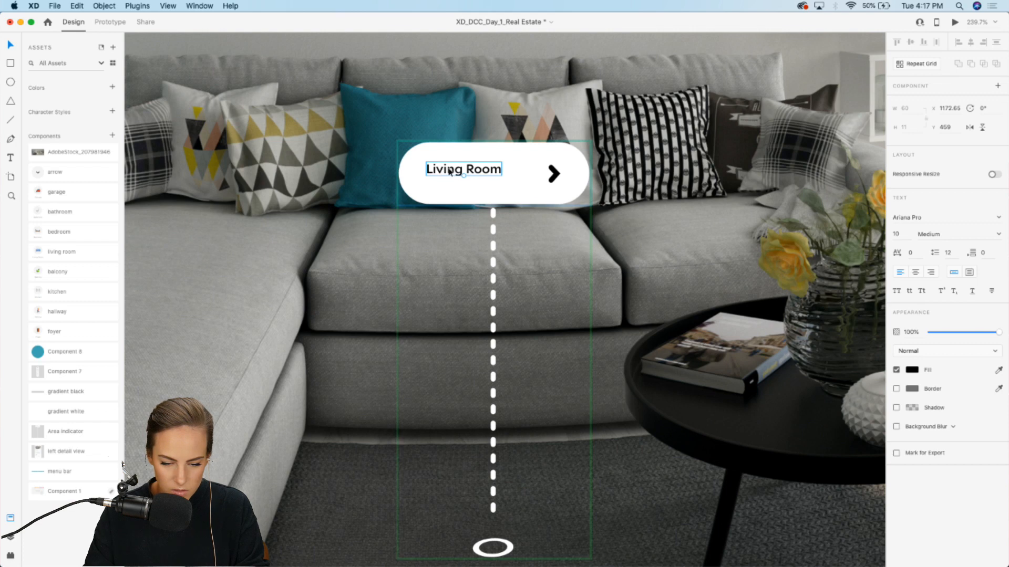
left_click(897, 234)
key("Up")
key("Up")
key("Up")
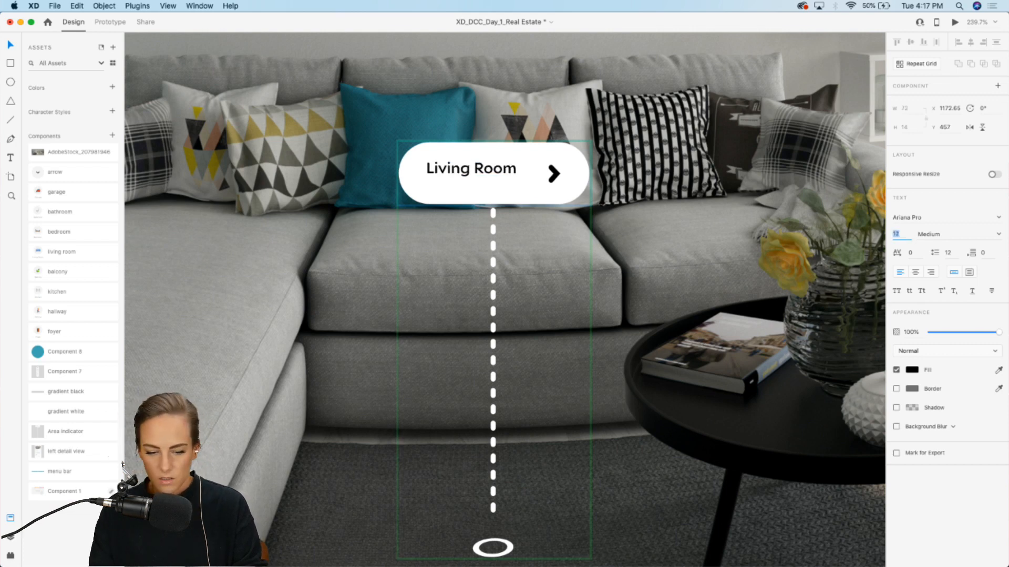
left_click_drag(486, 165, 486, 171)
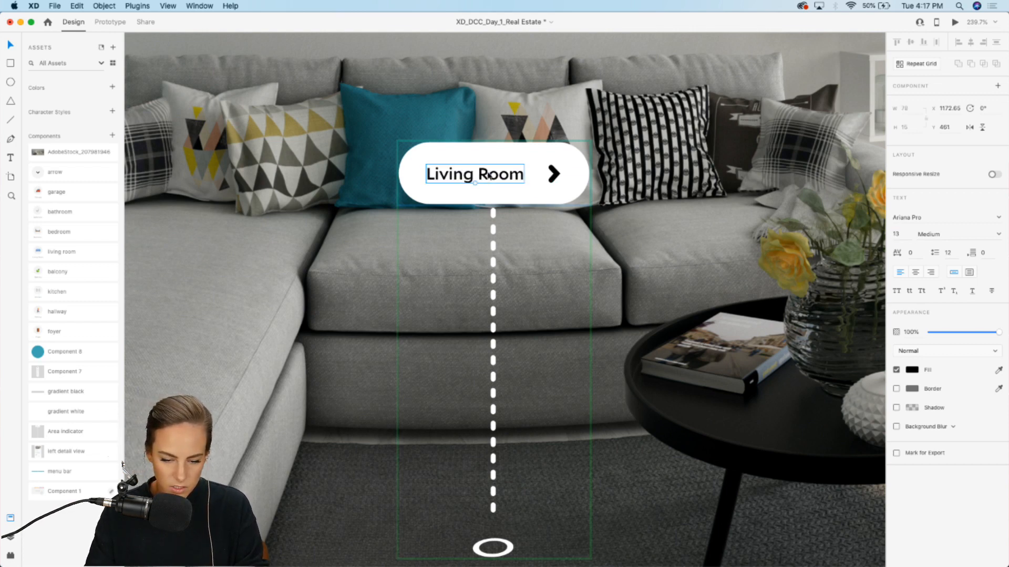
Step: On the bedroom artboard, move the teal highlight circle from the Living Room indicator onto the Bedroom indicator
scroll(486, 172, "down", 10)
left_click(617, 469)
scroll(616, 470, "right", 8)
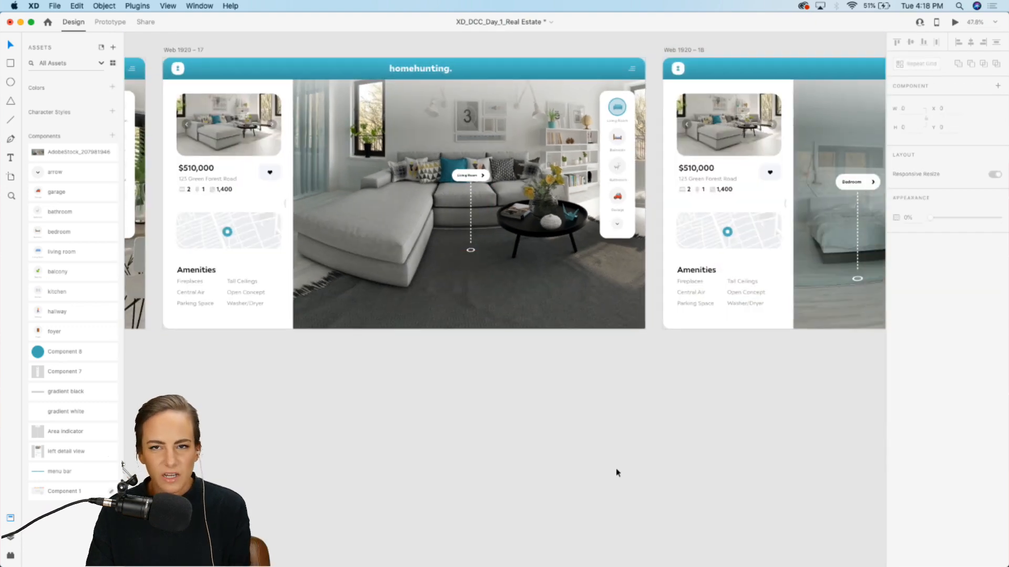
scroll(616, 472, "right", 2)
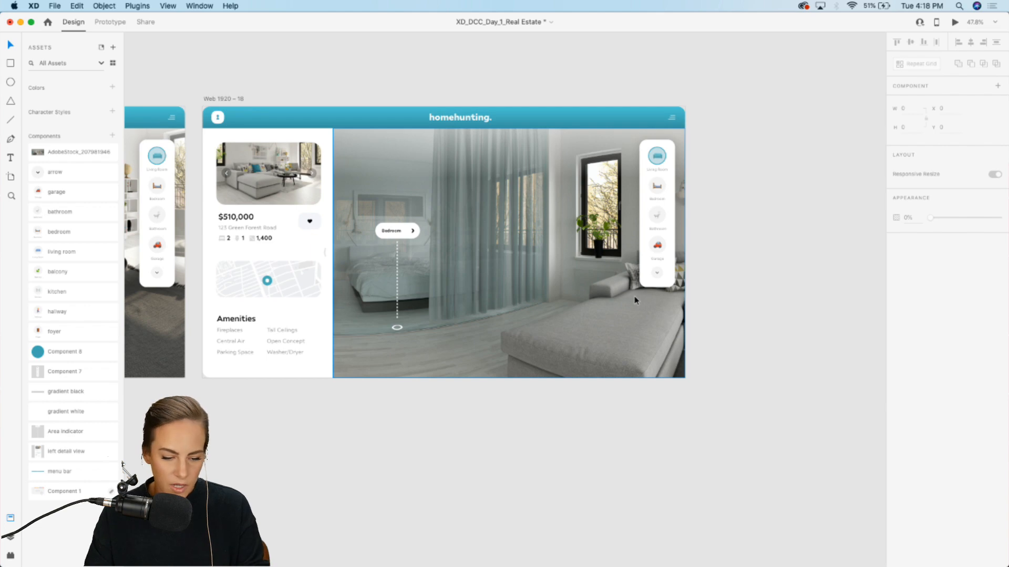
scroll(635, 301, "up", 5)
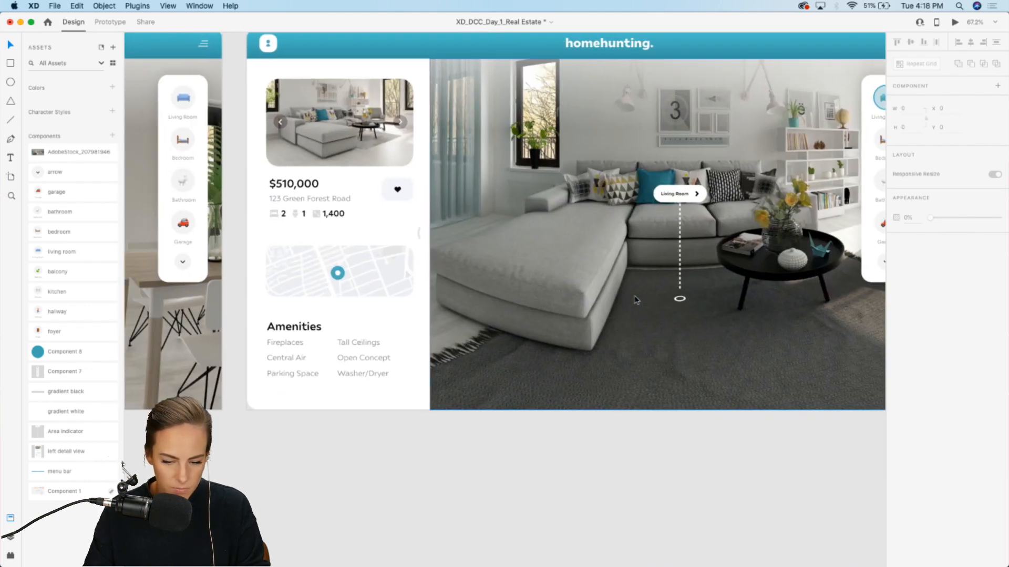
scroll(636, 300, "right", 15)
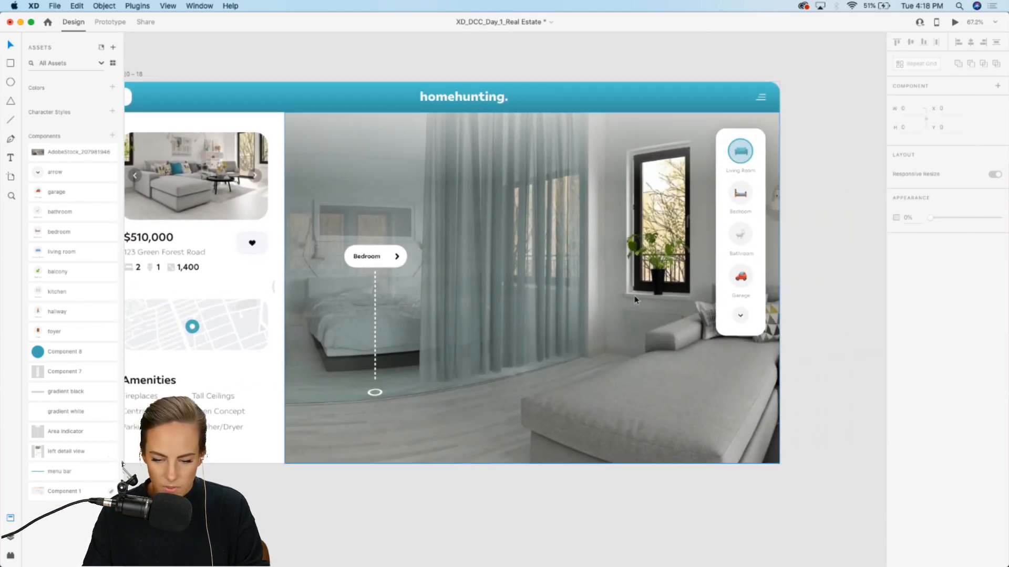
scroll(635, 300, "right", 2)
scroll(733, 168, "up", 8)
left_click(672, 132)
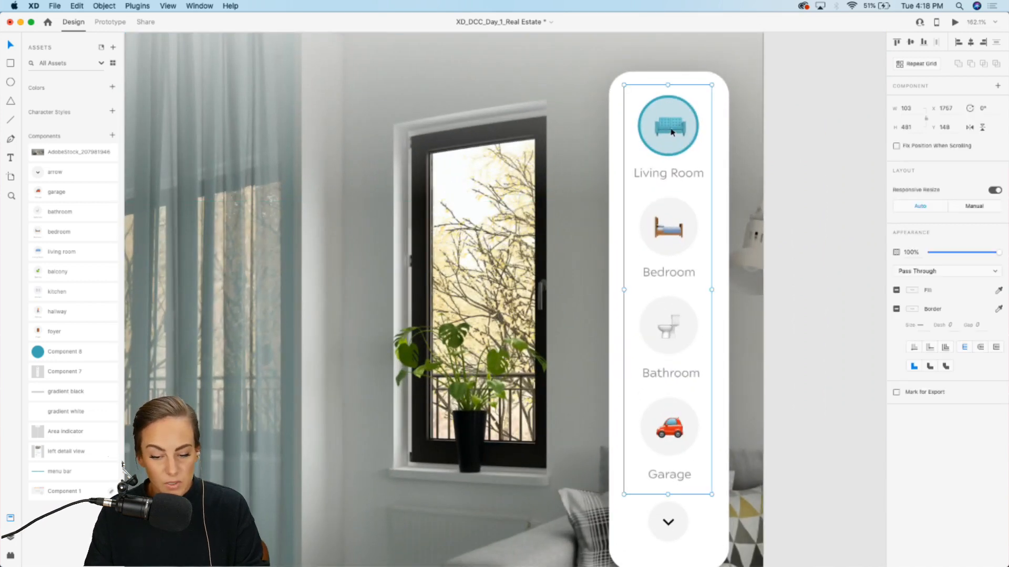
double_click(677, 127)
left_click_drag(677, 127, 680, 232)
left_click(823, 237)
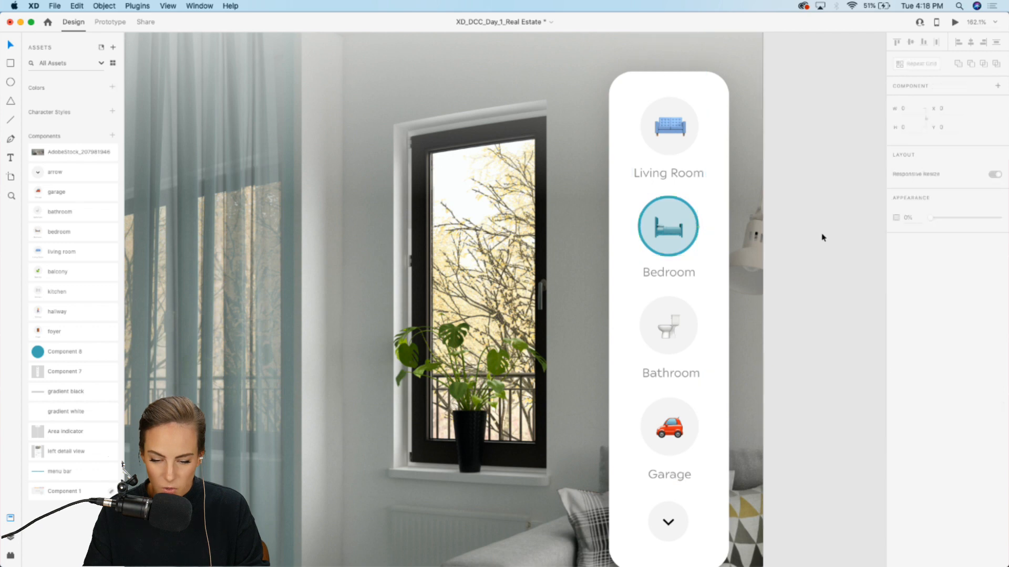
Step: In Prototype mode, link the foyer artboard's room indicator panel to Web 1920 – 13 with a Tap, Auto-Animate, 2 s transition
scroll(823, 237, "down", 10)
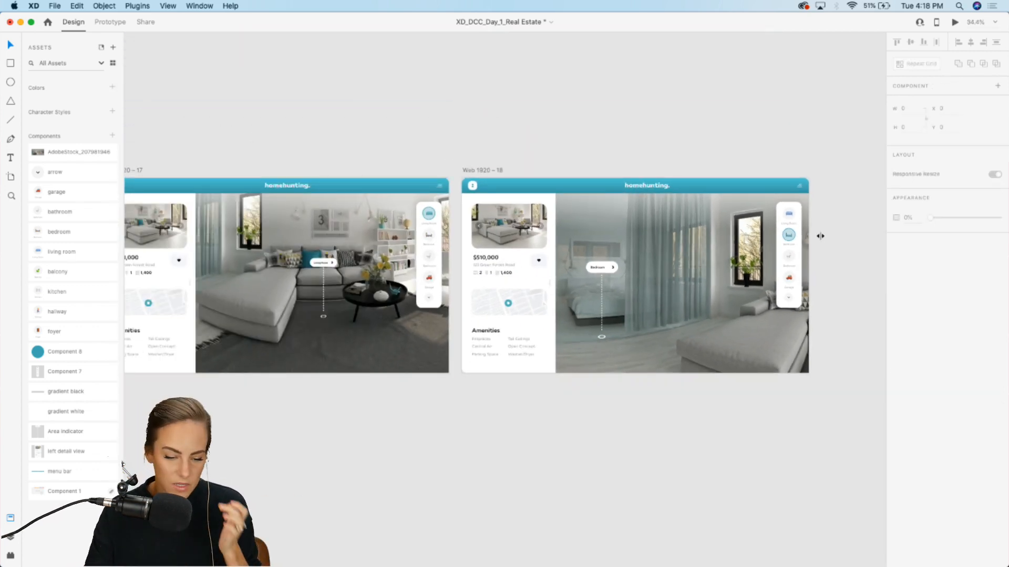
scroll(545, 237, "left", 15)
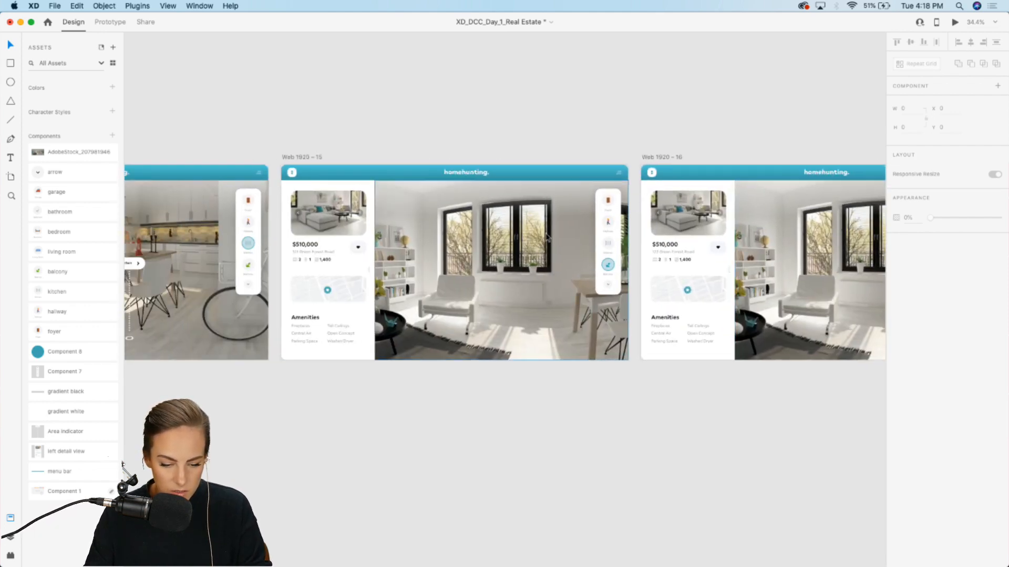
scroll(545, 237, "left", 20)
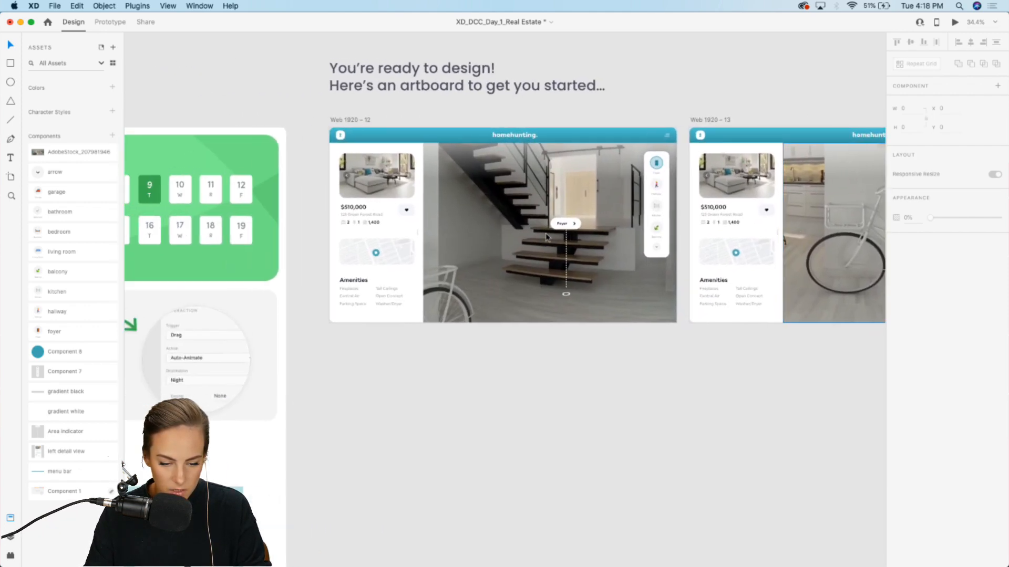
scroll(545, 236, "up", 5)
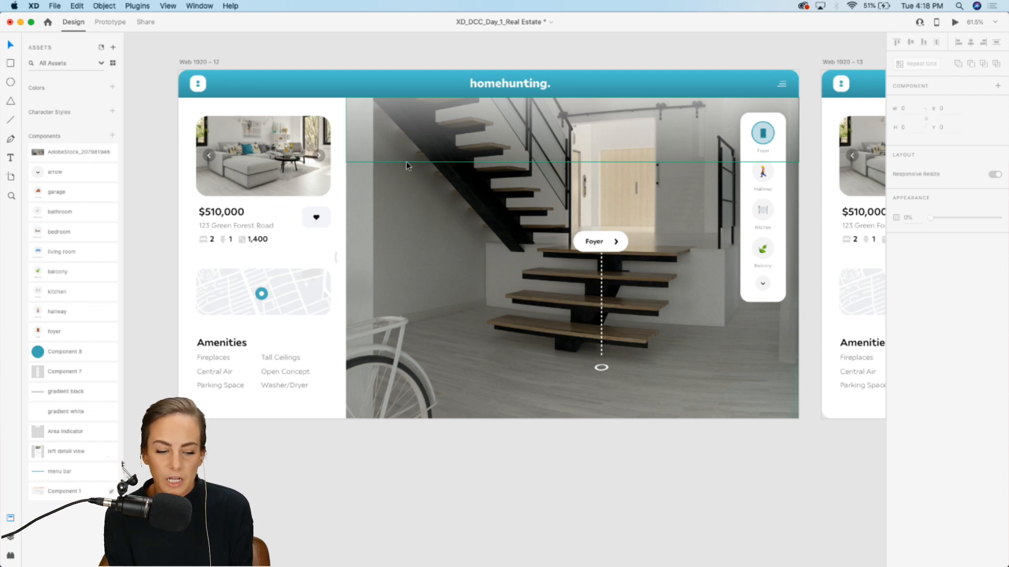
left_click(618, 251)
scroll(619, 250, "right", 10)
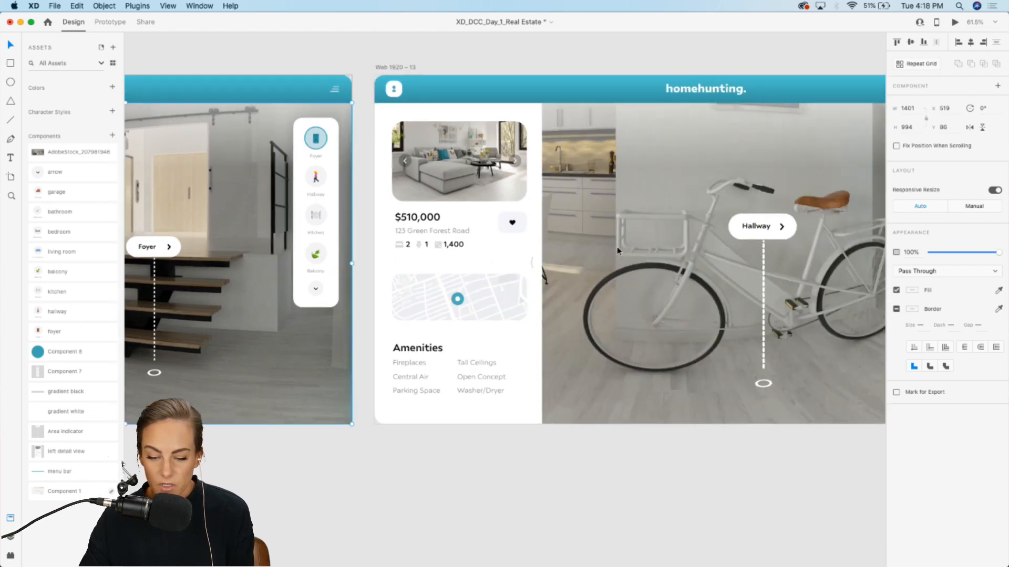
scroll(694, 234, "left", 6)
scroll(406, 263, "up", 5)
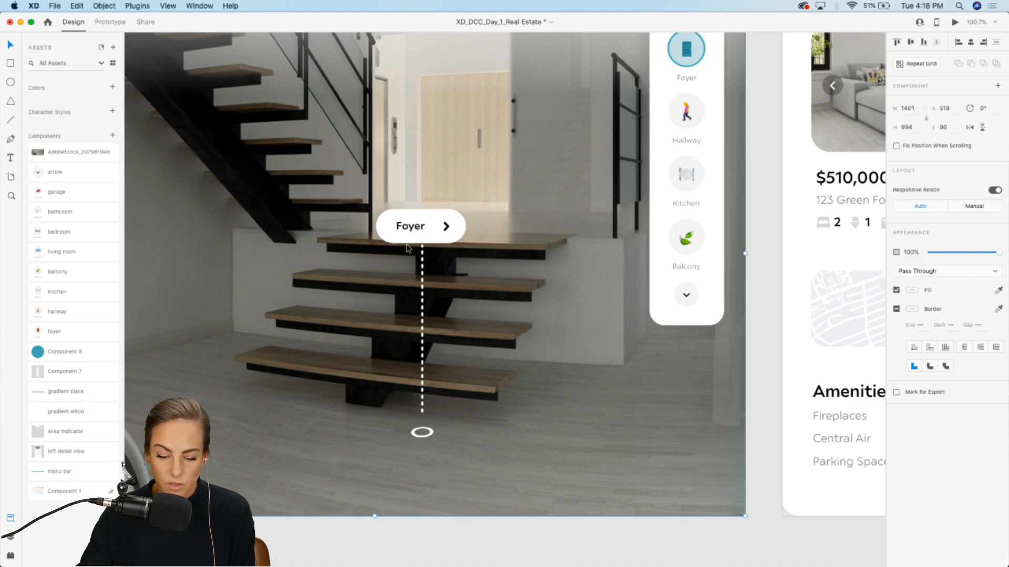
scroll(406, 248, "down", 5)
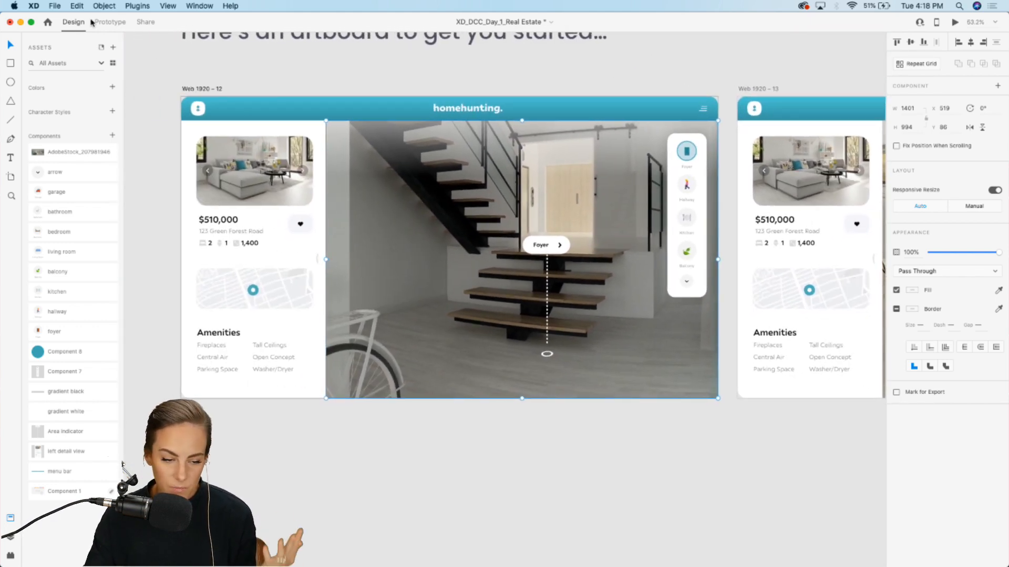
left_click(111, 22)
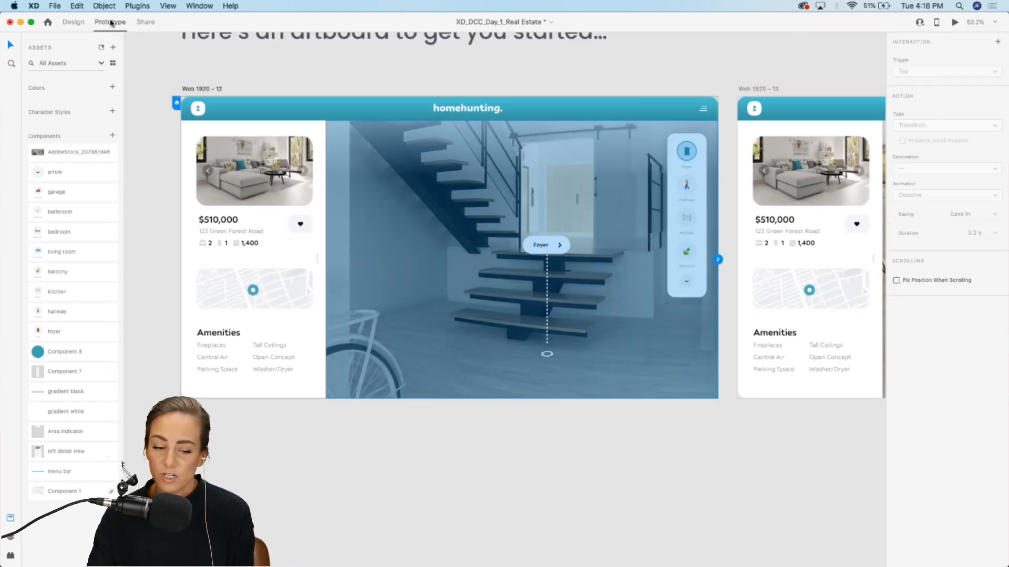
left_click(694, 187)
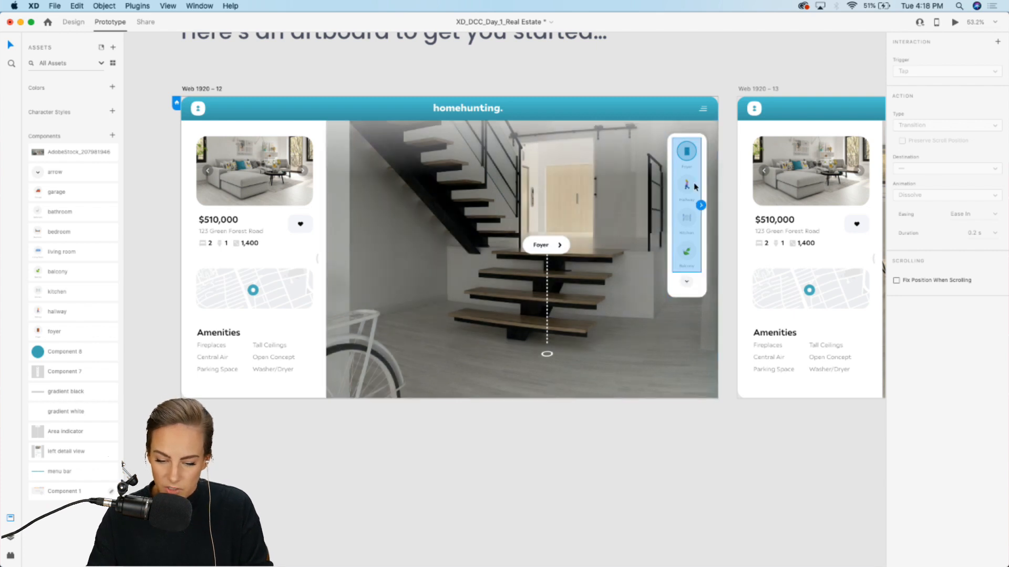
scroll(693, 181, "up", 3)
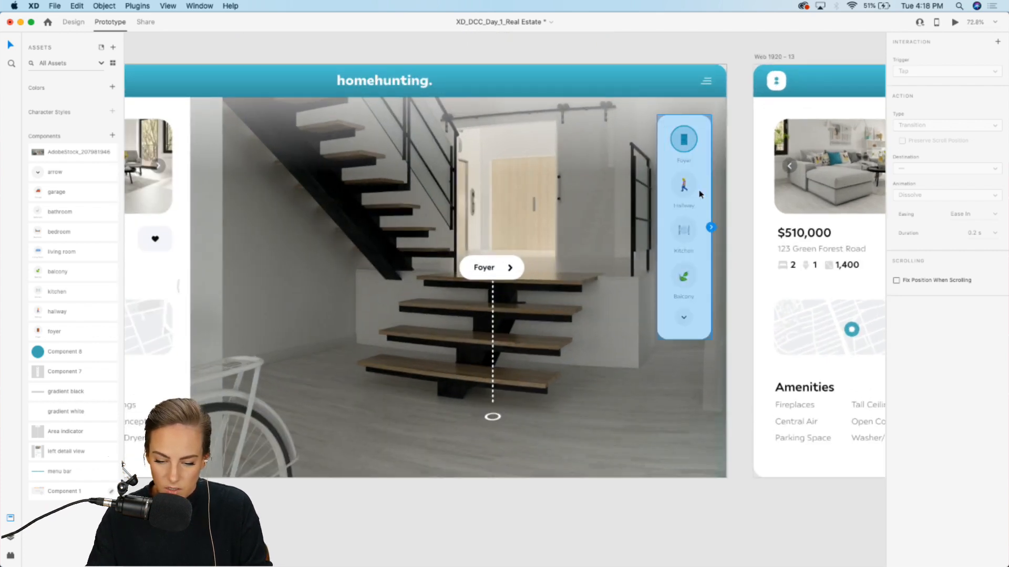
scroll(684, 192, "right", 5)
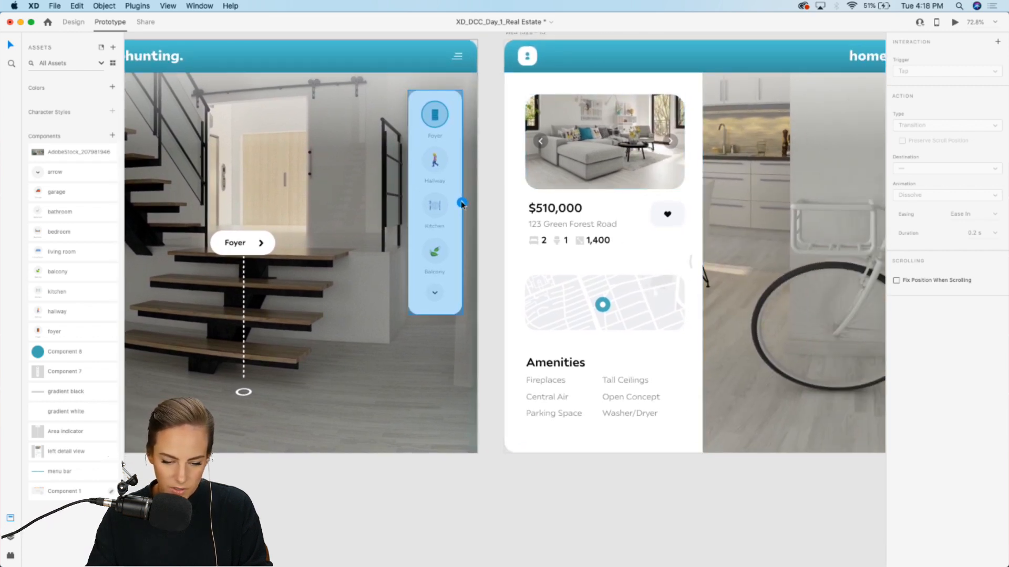
left_click_drag(462, 202, 527, 232)
scroll(527, 233, "right", 3)
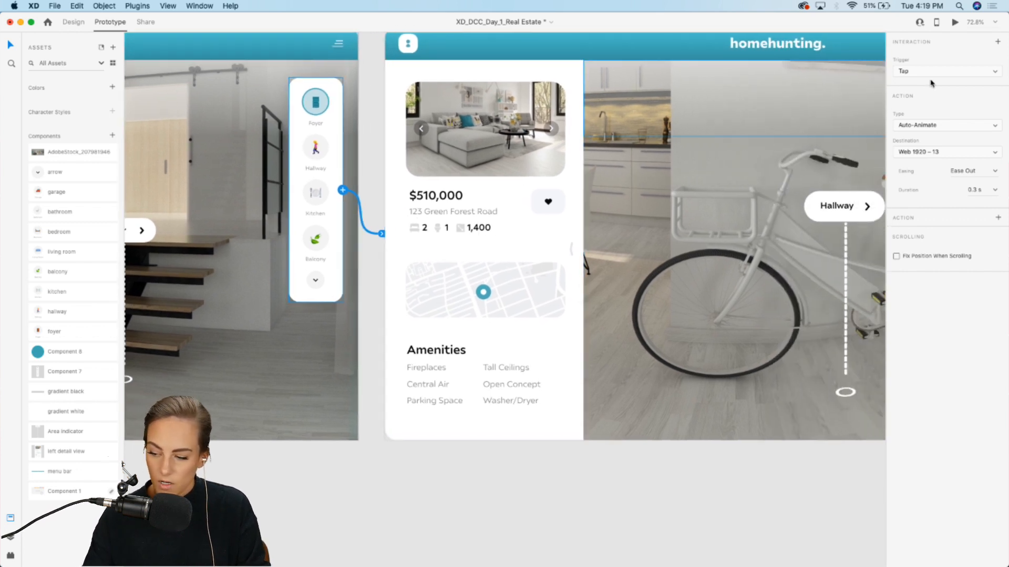
left_click(912, 75)
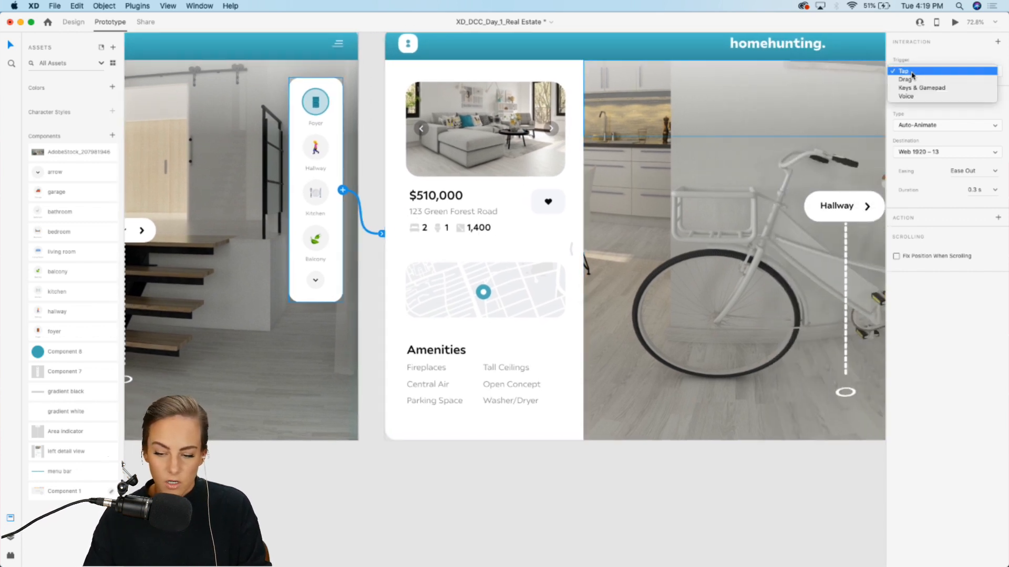
left_click(942, 57)
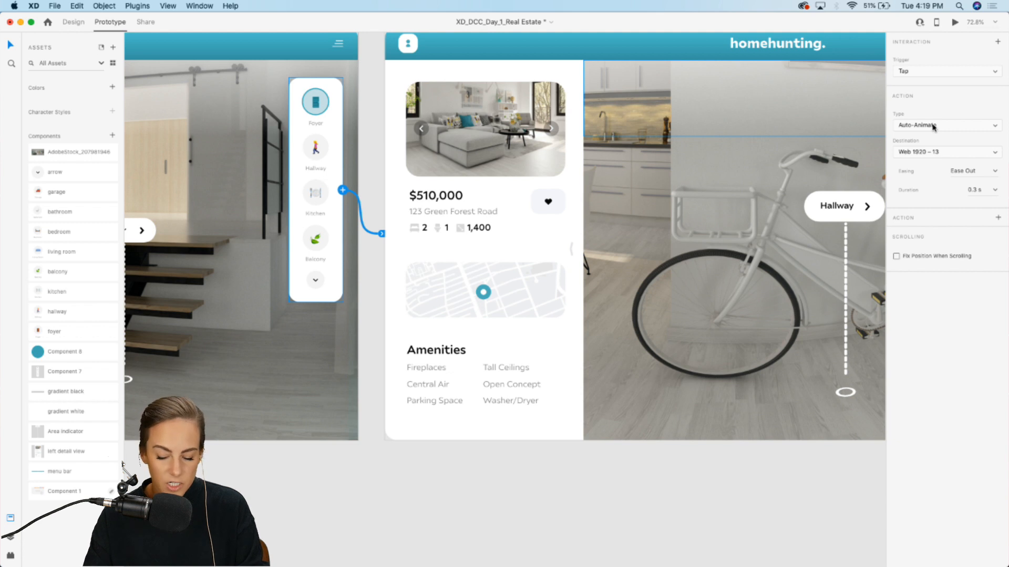
left_click(934, 126)
left_click(972, 98)
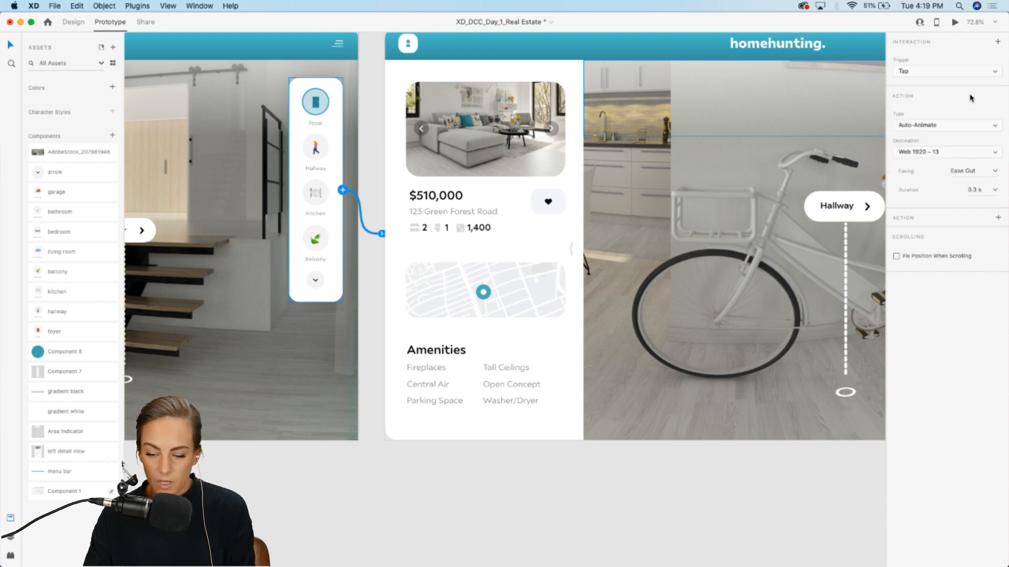
left_click(976, 191)
type("2")
key("Return")
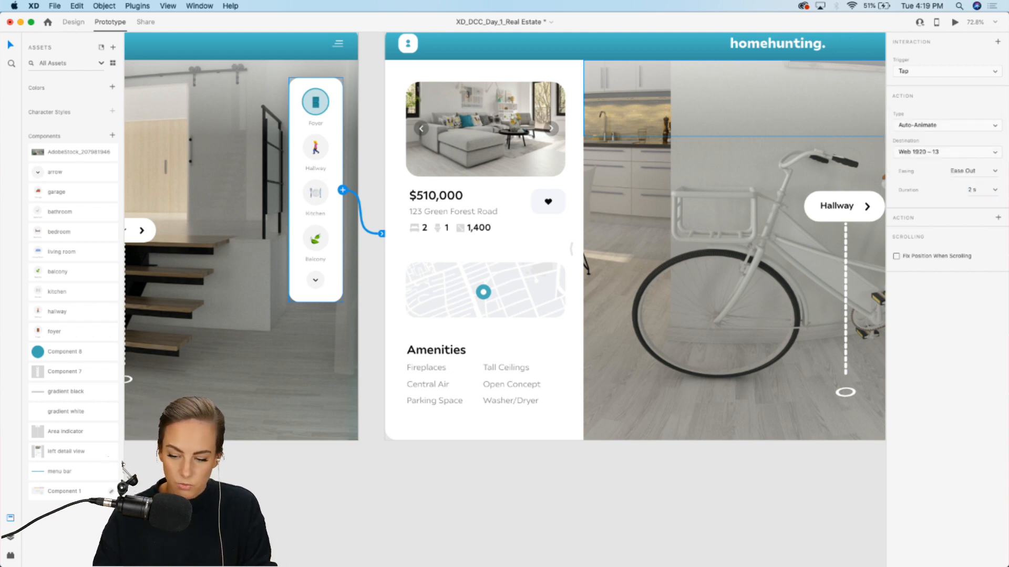
left_click(567, 503)
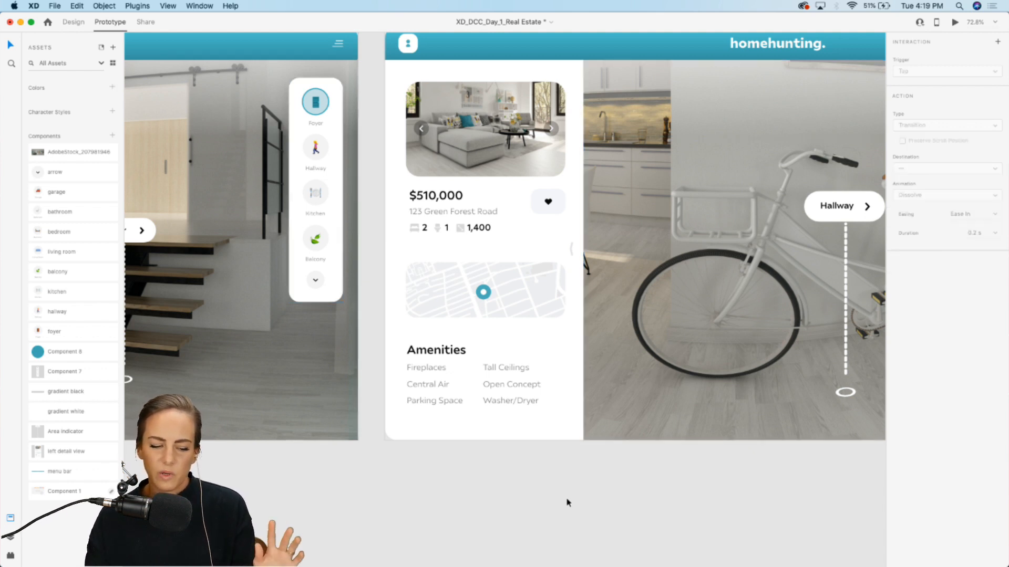
Step: Link the hallway artboard's indicator panel to Web 1920 – 14 with the same Tap Auto-Animate transition
scroll(567, 503, "right", 10)
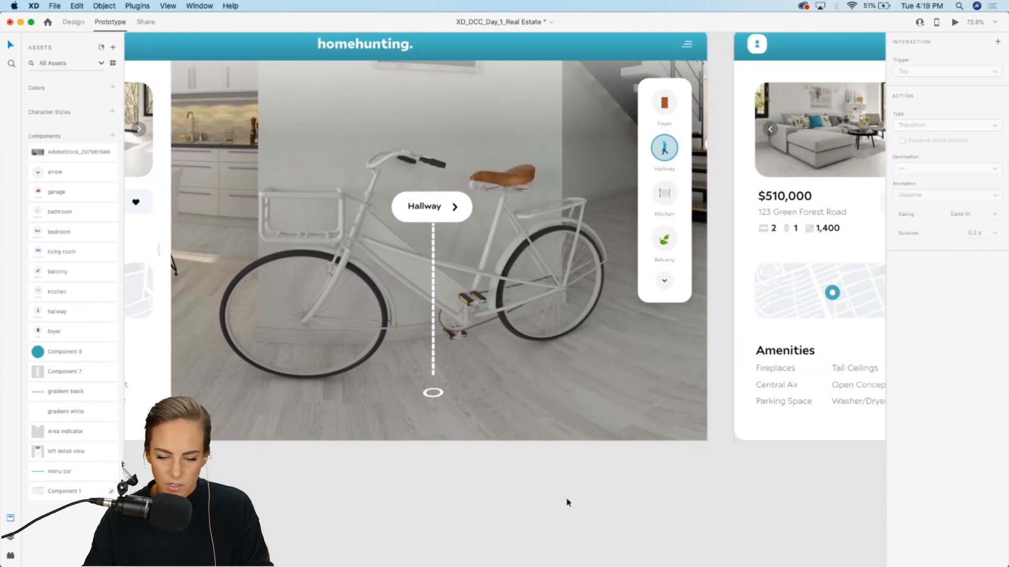
scroll(568, 503, "right", 2)
left_click(616, 149)
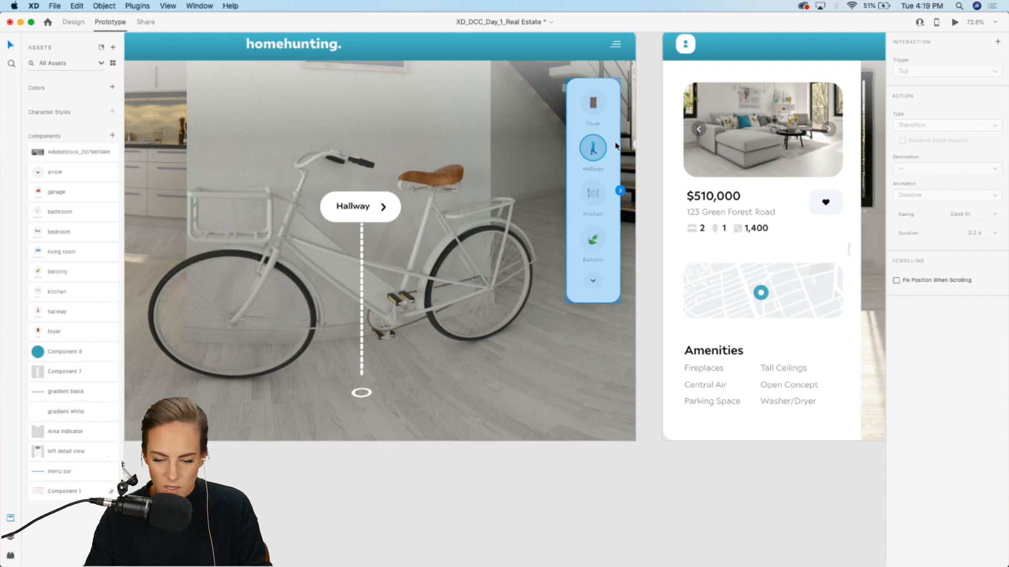
left_click_drag(621, 190, 682, 220)
scroll(681, 219, "right", 4)
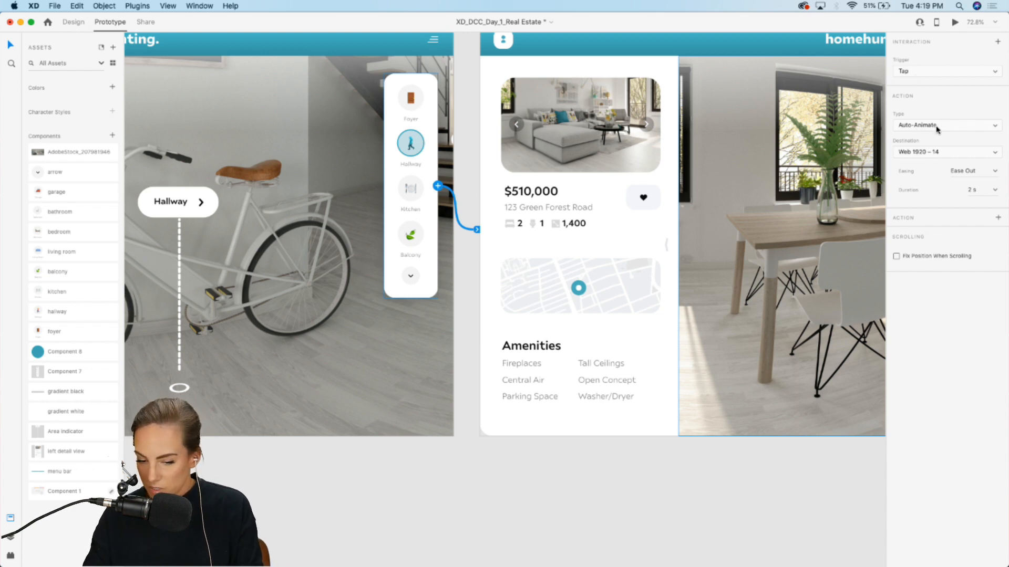
scroll(642, 191, "right", 10)
scroll(642, 191, "right", 5)
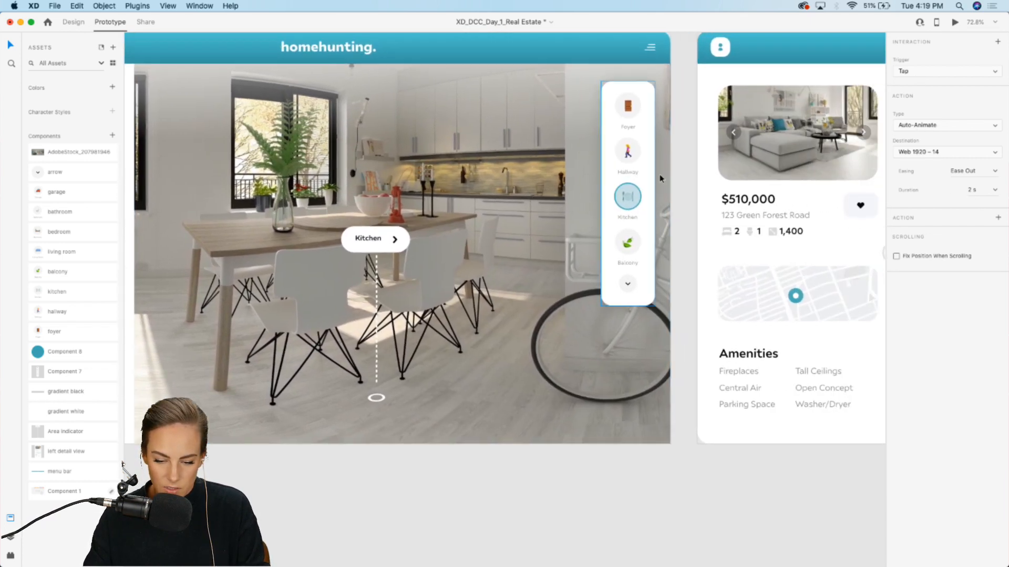
Step: Link the kitchen artboard's room indicator panel to Web 1920 – 15 with the Tap, Auto-Animate, 2 s transition
left_click(652, 178)
scroll(724, 218, "right", 15)
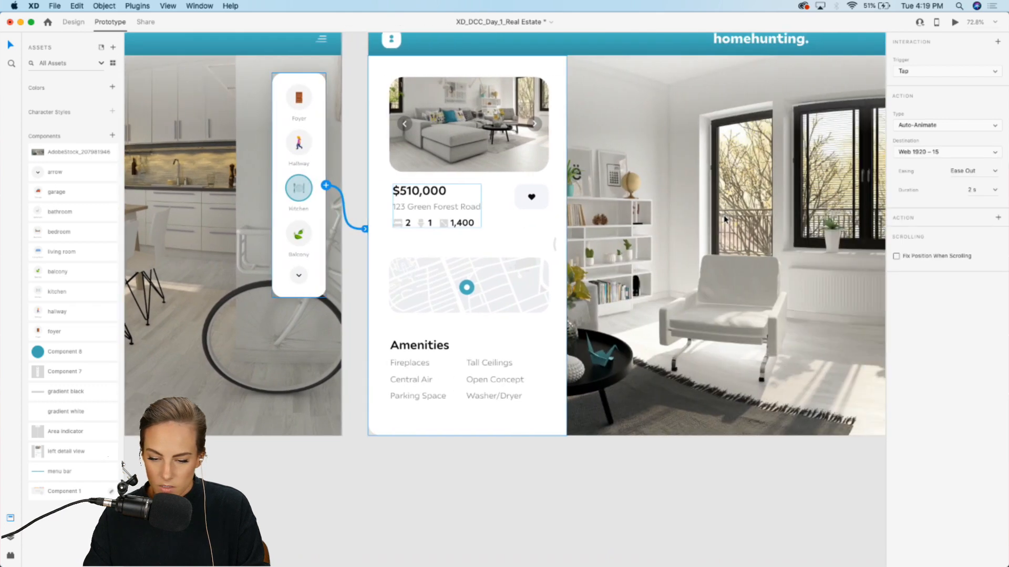
Step: Link the balcony artboard's down-arrow on the indicator panel to Web 1920 – 16 with the same Auto-Animate transition
scroll(723, 215, "left", 15)
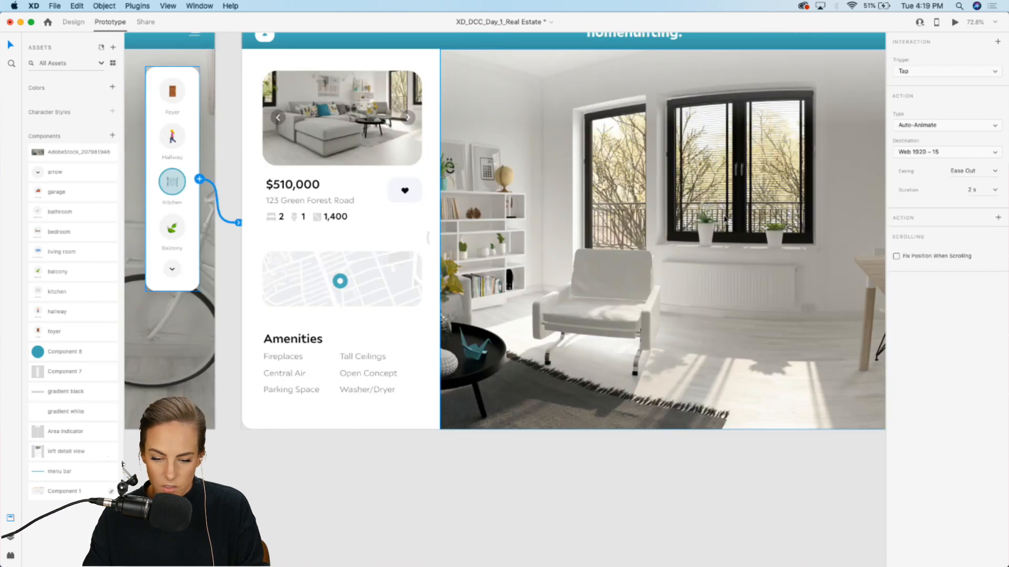
scroll(548, 254, "right", 10)
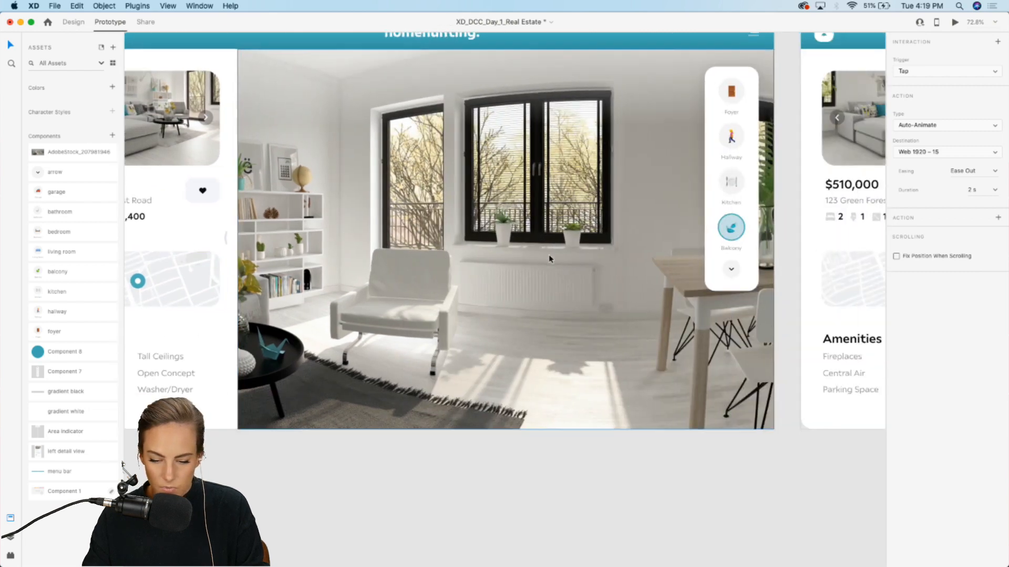
left_click(514, 273)
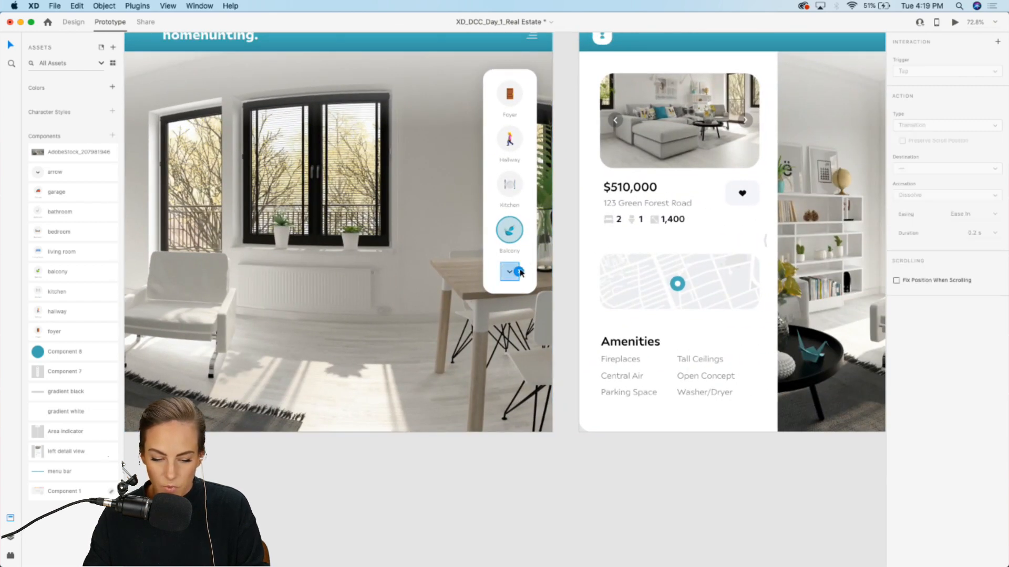
left_click_drag(520, 272, 597, 278)
Step: Link the Living Room–Garage indicator panel on the next artboard to Web 1920 – 17 with Tap Auto-Animate
scroll(598, 277, "right", 7)
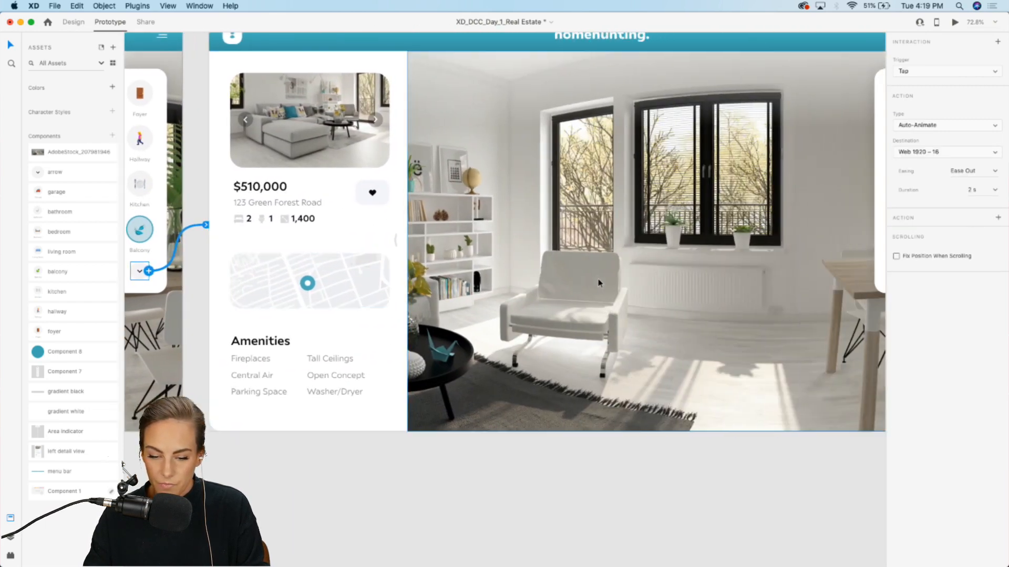
scroll(598, 282, "left", 10)
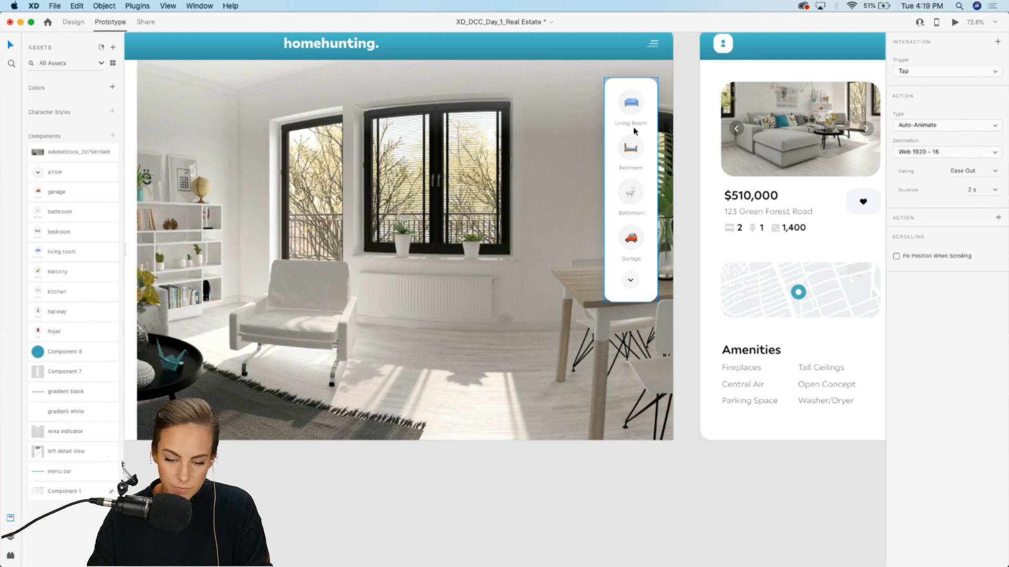
left_click(652, 103)
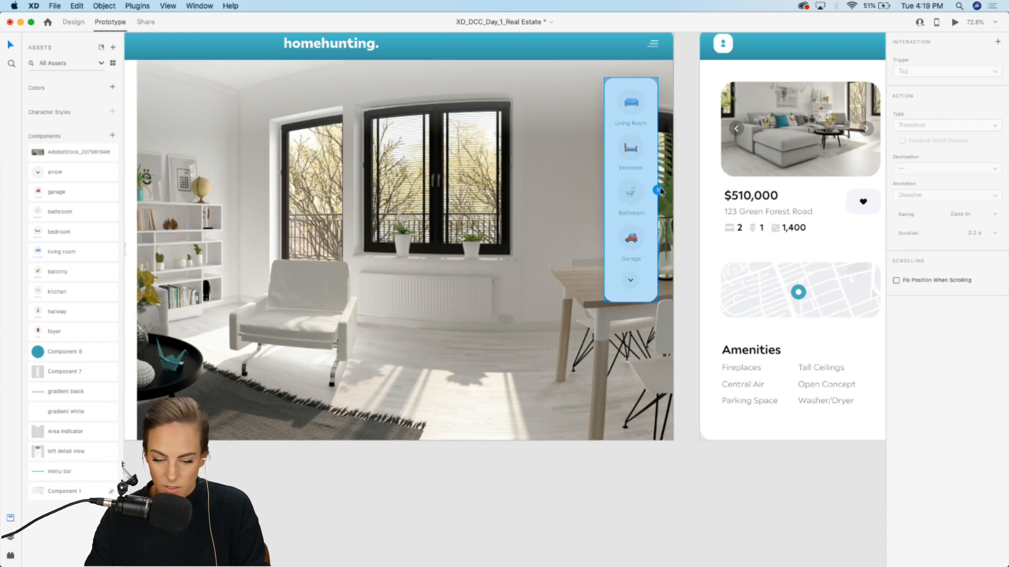
left_click_drag(658, 191, 707, 218)
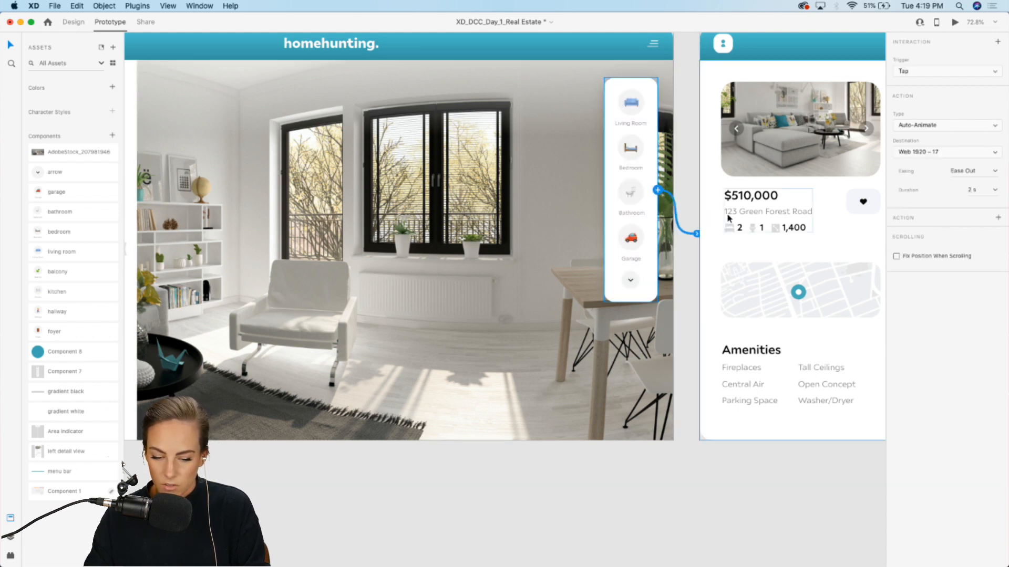
Step: Link the living room artboard's indicator panel to Web 1920 – 18 with the same Tap Auto-Animate transition
scroll(728, 218, "right", 10)
scroll(727, 218, "left", 10)
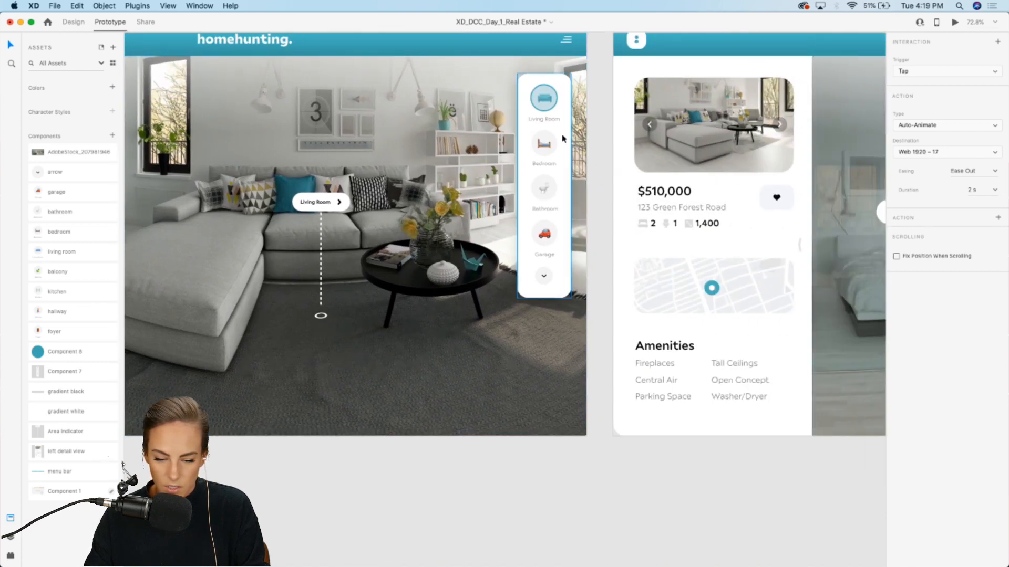
left_click(564, 138)
left_click_drag(572, 186, 657, 220)
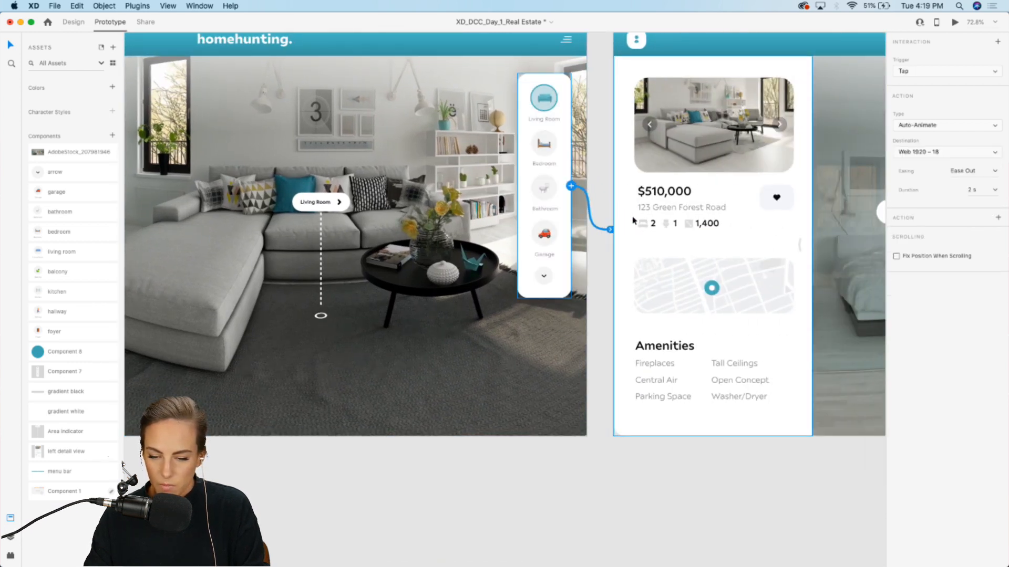
Step: Set the balcony artboard's down-arrow Auto-Animate transition duration to 0.4 s
scroll(610, 469, "right", 10)
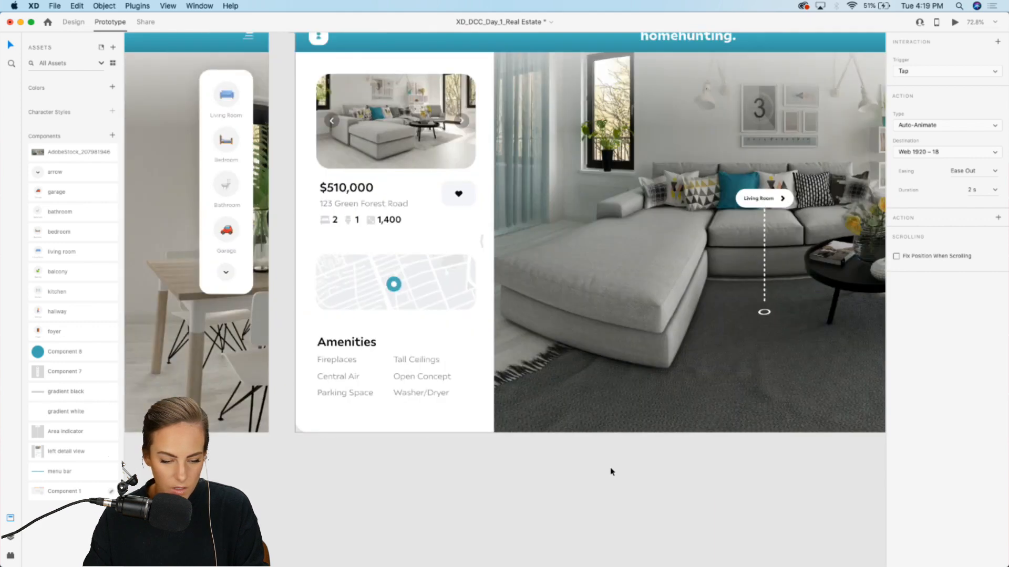
scroll(611, 472, "left", 10)
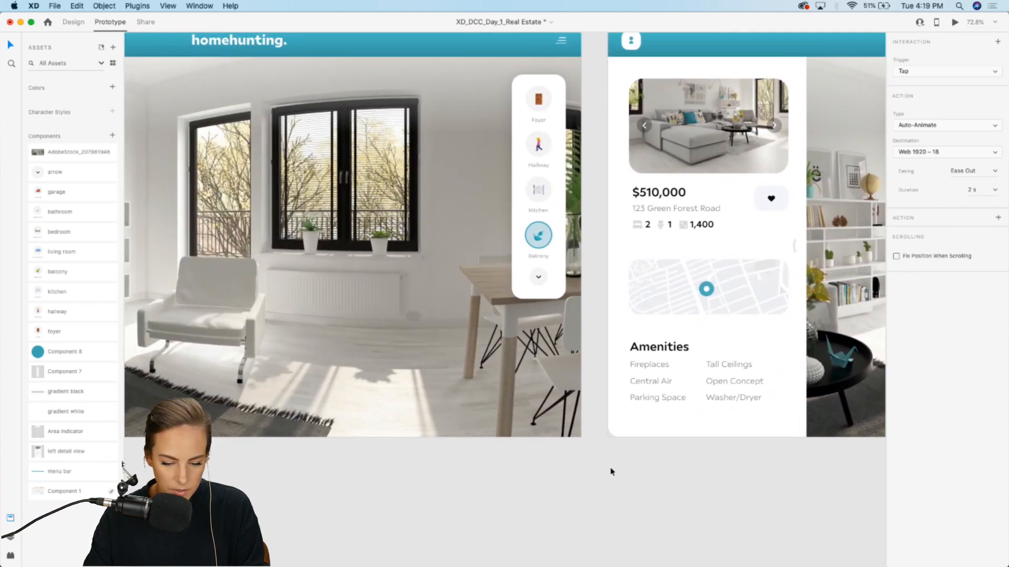
left_click(566, 286)
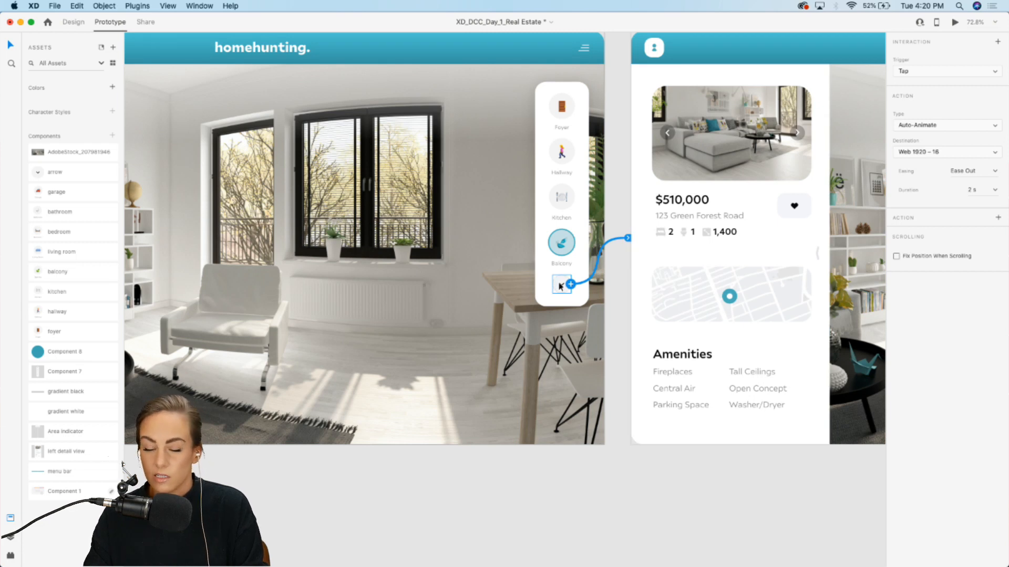
left_click(993, 193)
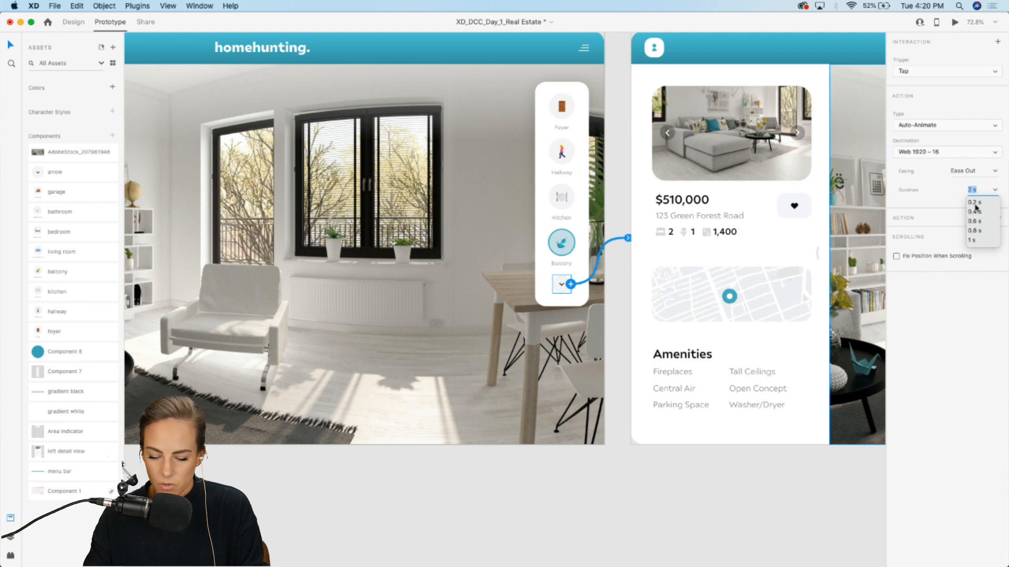
left_click(975, 212)
left_click(689, 458)
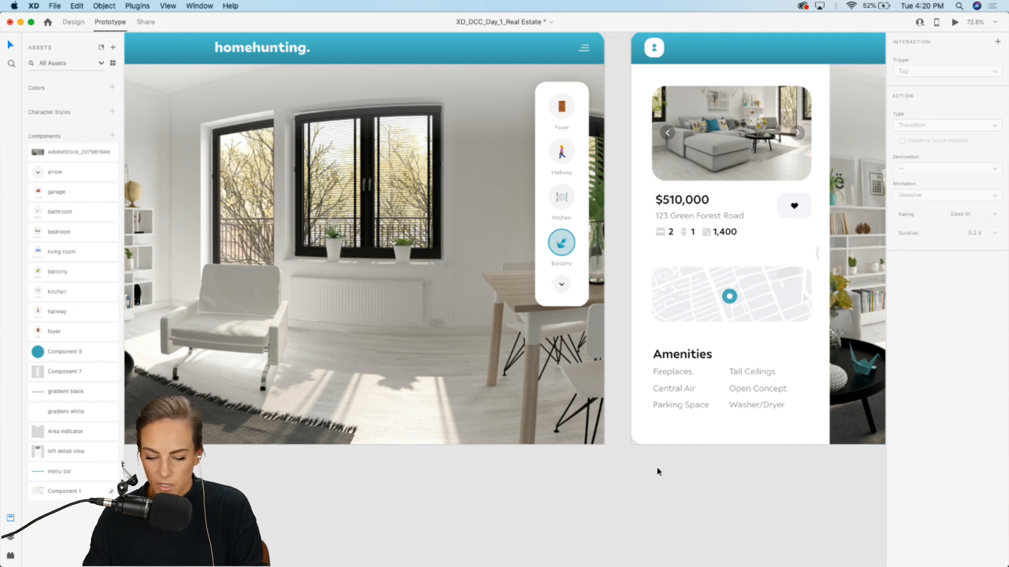
Step: Zoom out over the artboards and save the document
scroll(648, 517, "down", 2)
scroll(648, 517, "down", 5)
scroll(648, 517, "left", 10)
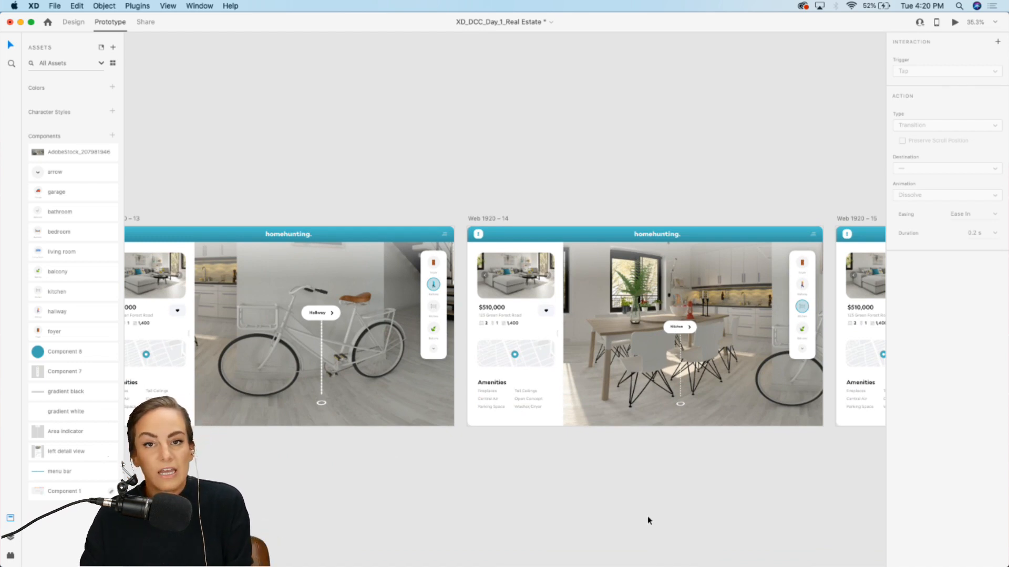
key("super+s")
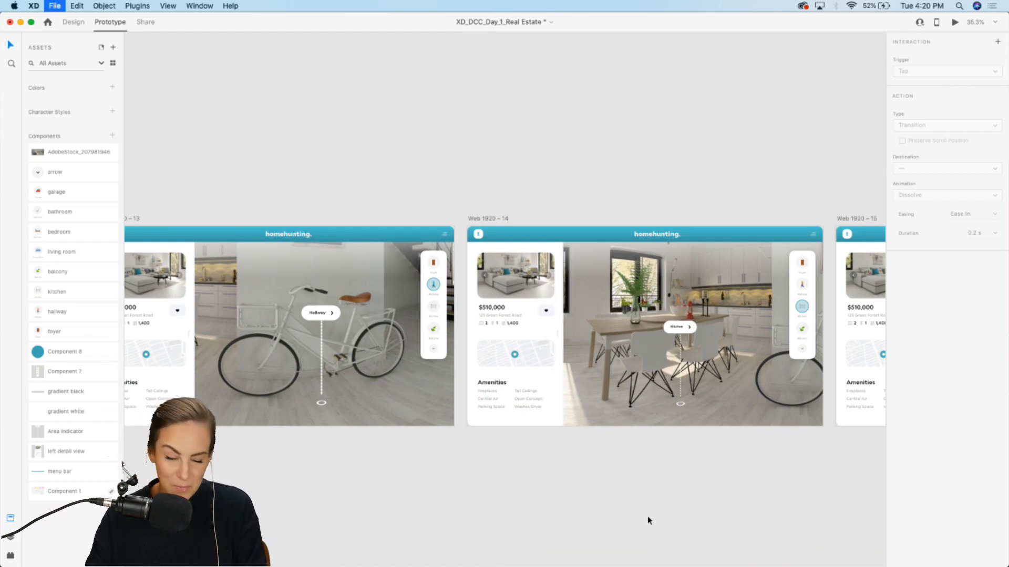
Step: Review the foyer artboard at the start of the prototype flow
left_click(439, 405)
scroll(437, 402, "left", 5)
scroll(438, 402, "left", 10)
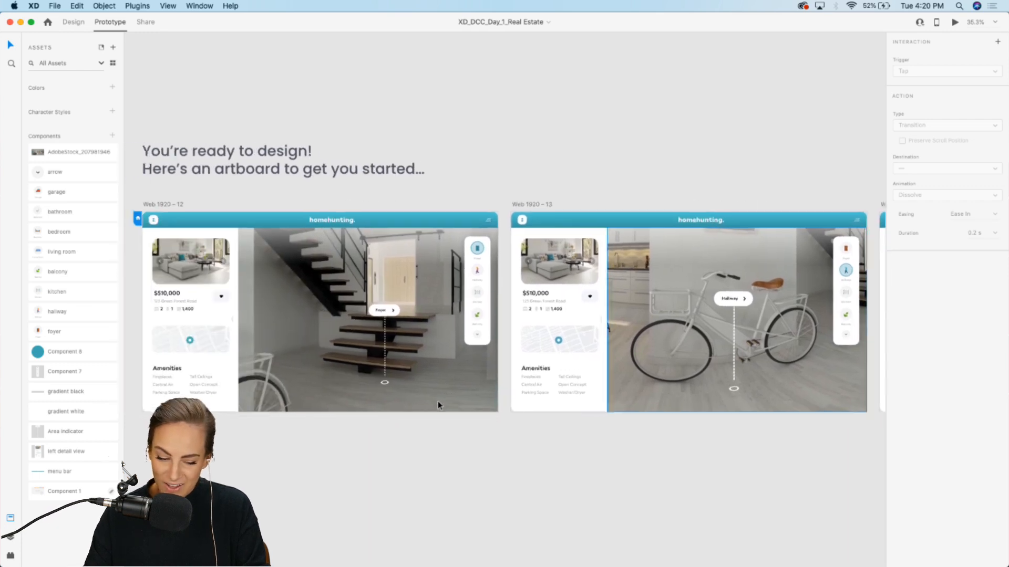
scroll(437, 397, "up", 5)
scroll(438, 396, "down", 5)
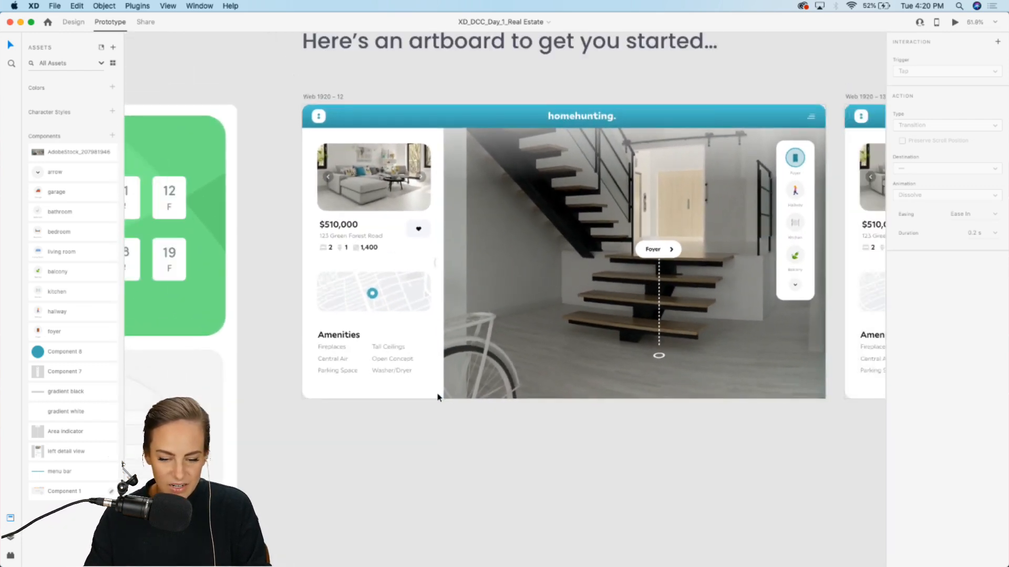
scroll(214, 211, "right", 3)
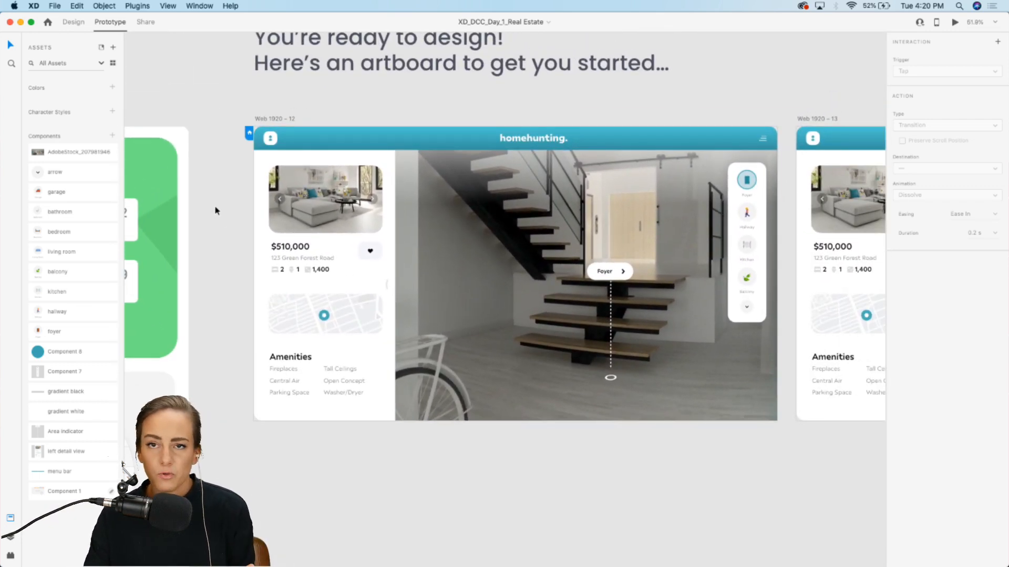
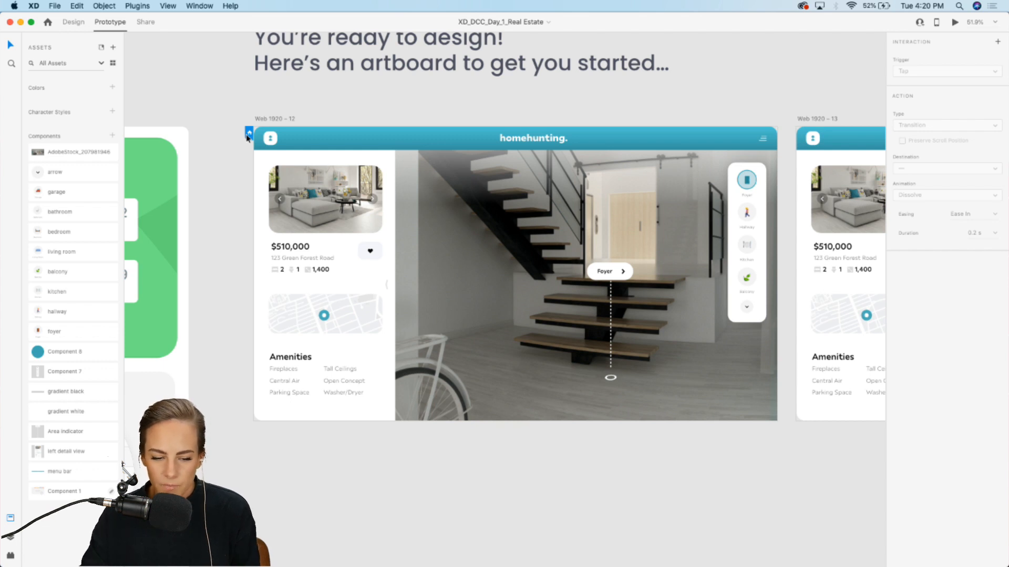
Step: Preview the prototype and tap through every room in the indicator, scrolling down to the living room and bedroom
left_click(955, 22)
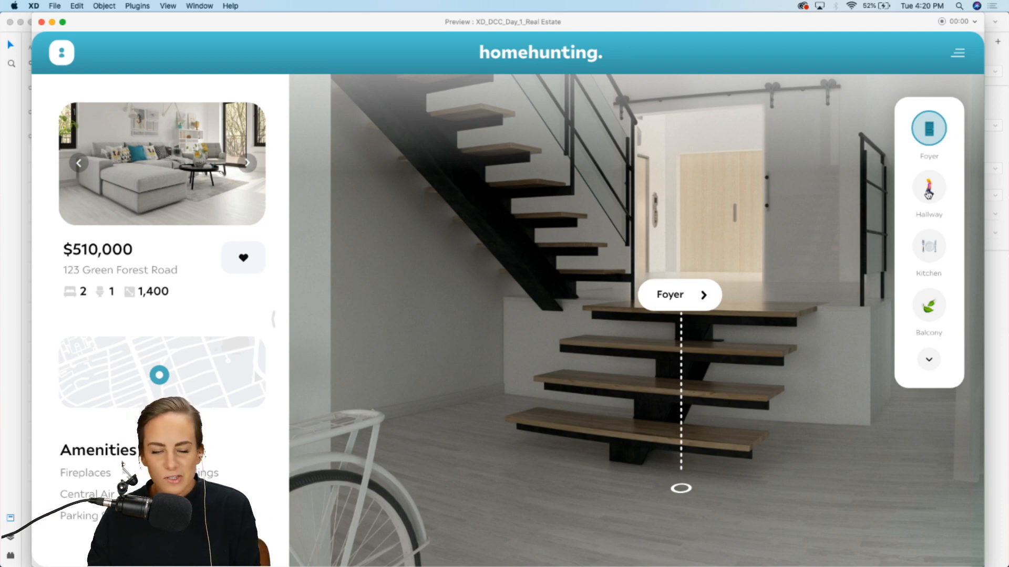
left_click(928, 195)
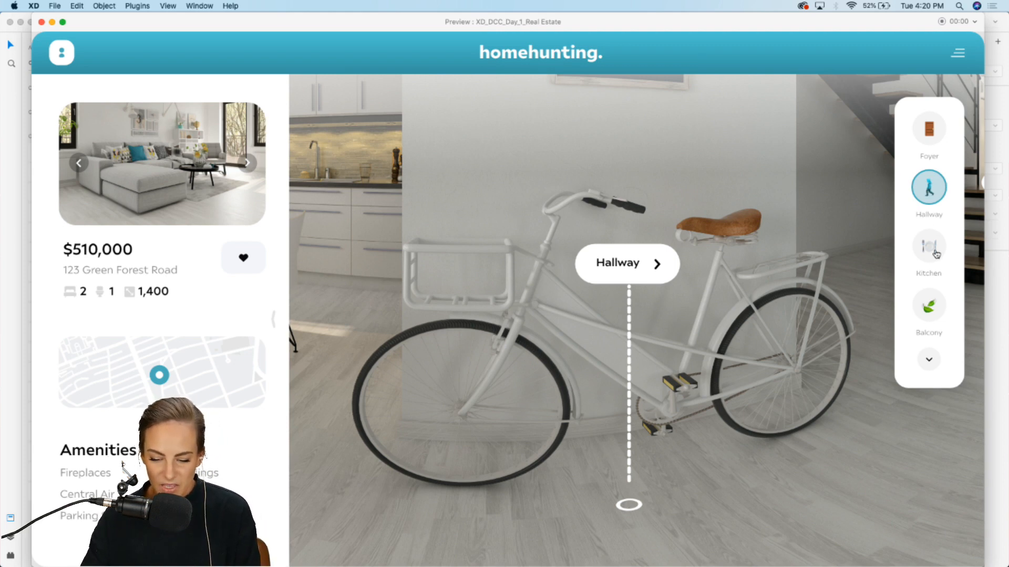
left_click(935, 252)
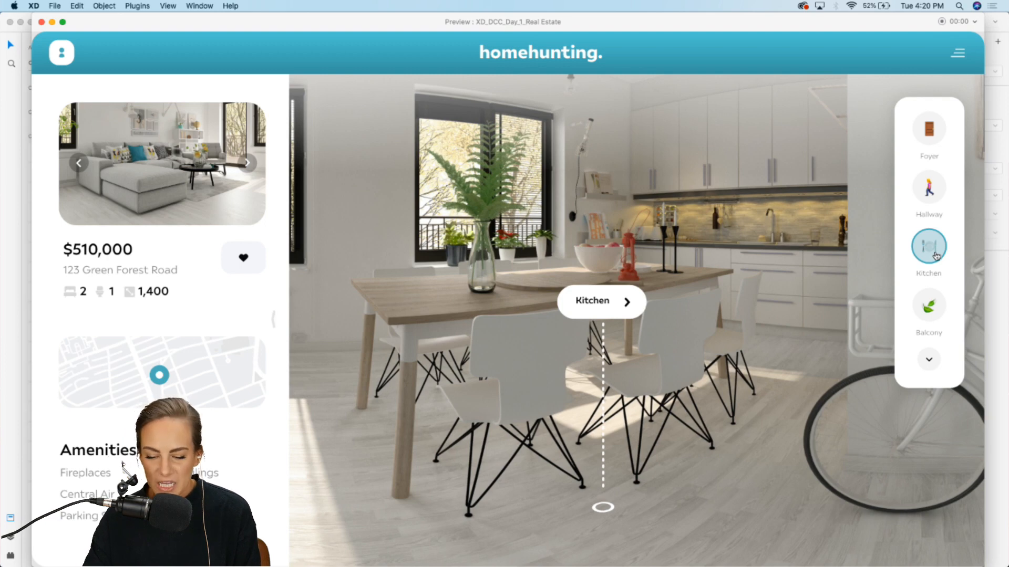
left_click(930, 307)
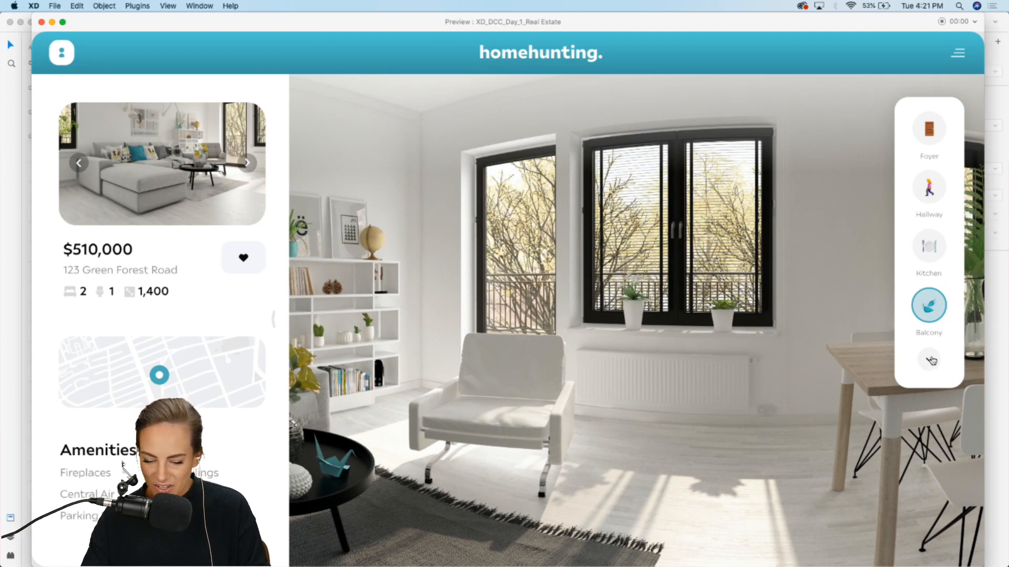
left_click(930, 360)
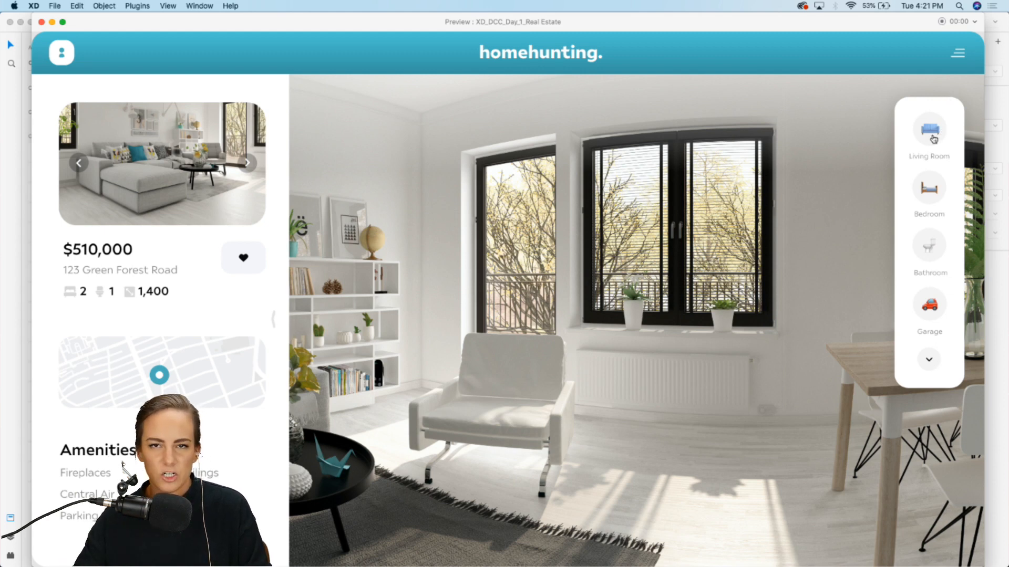
left_click(930, 130)
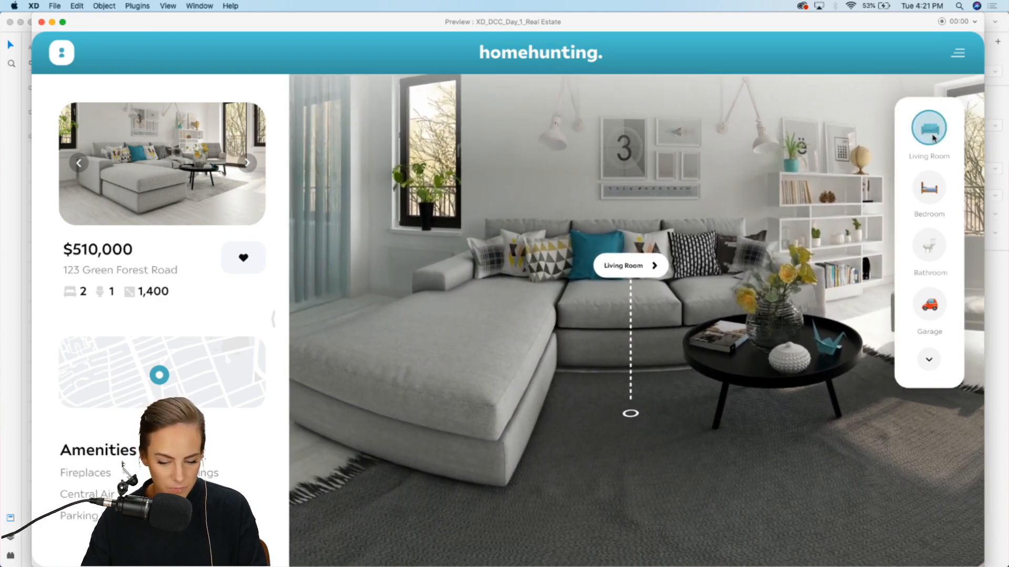
left_click(934, 199)
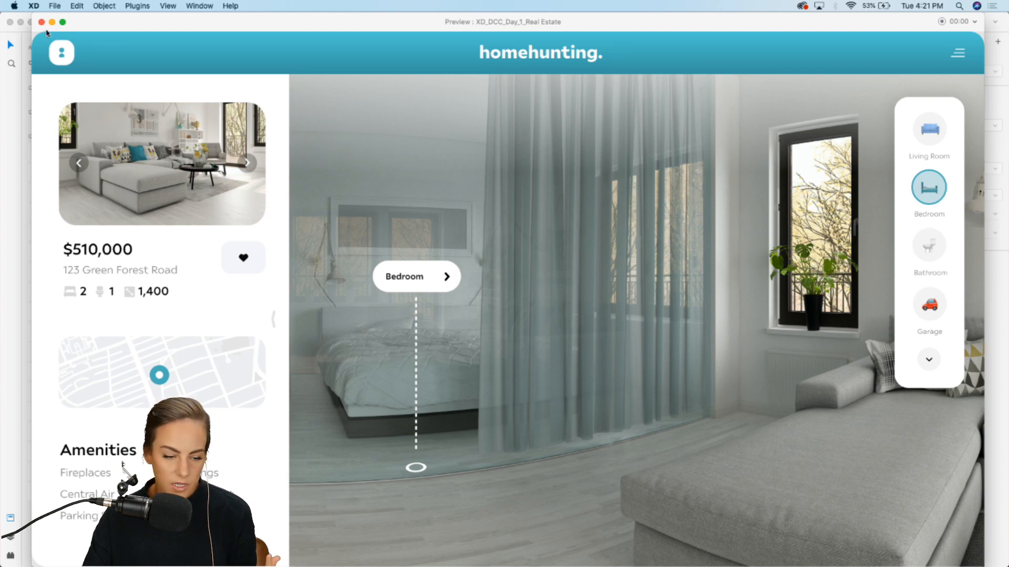
left_click(42, 23)
Step: Rename the hallway artboard's highlighted hallway icon component layer to 2
scroll(578, 263, "right", 10)
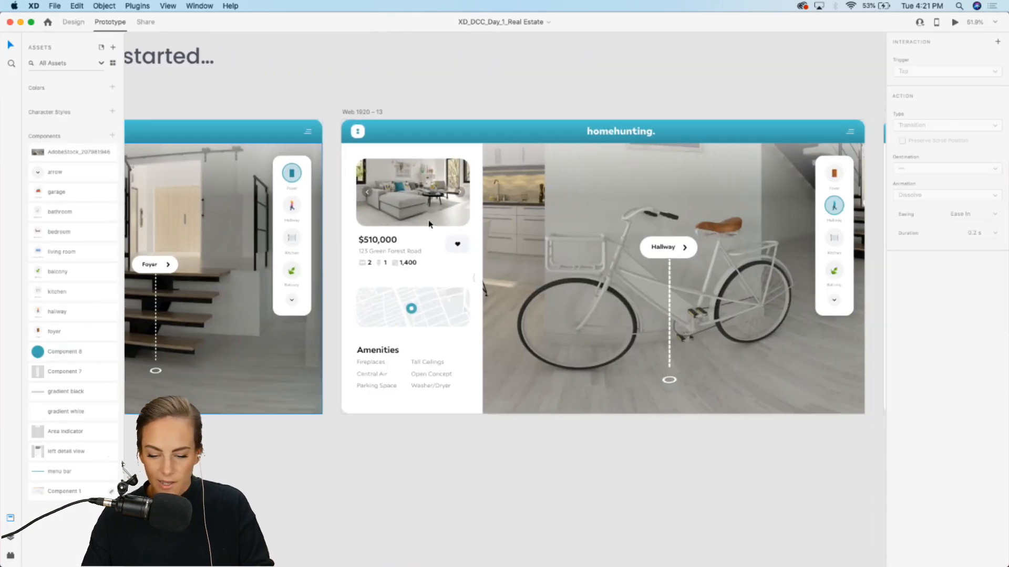
scroll(780, 298, "up", 5)
scroll(781, 295, "right", 2)
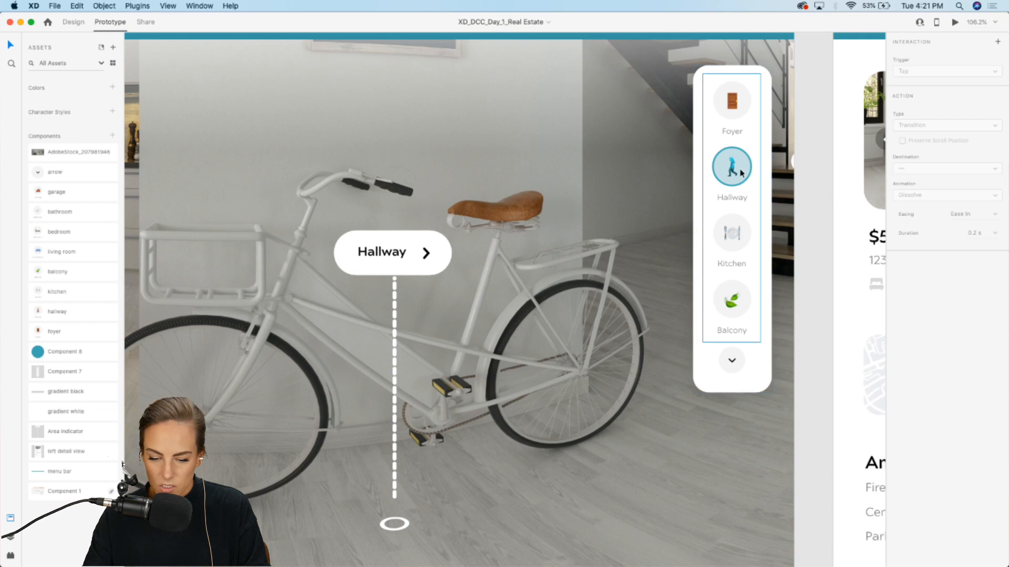
left_click(741, 173)
double_click(741, 173)
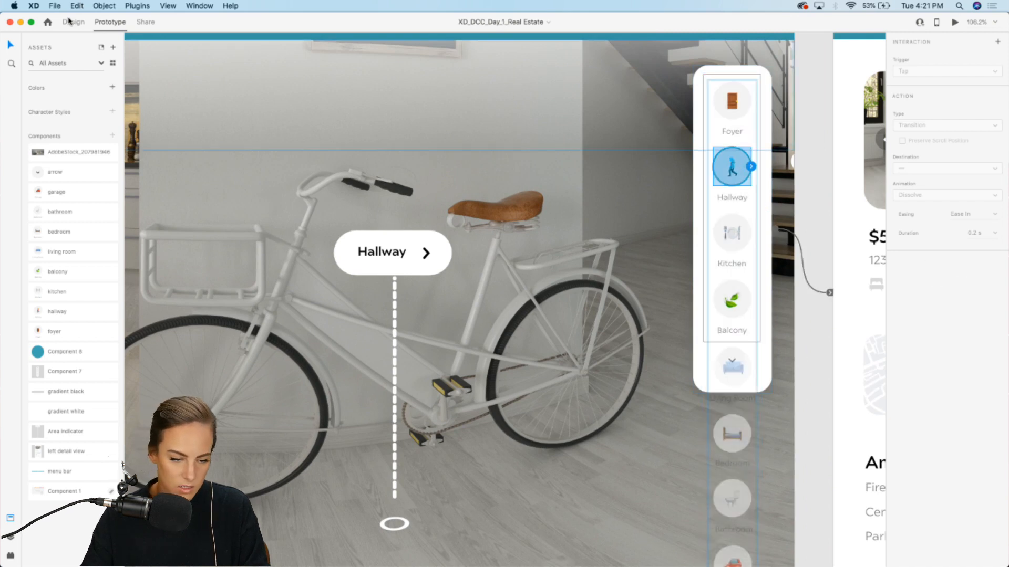
left_click(69, 22)
left_click(9, 537)
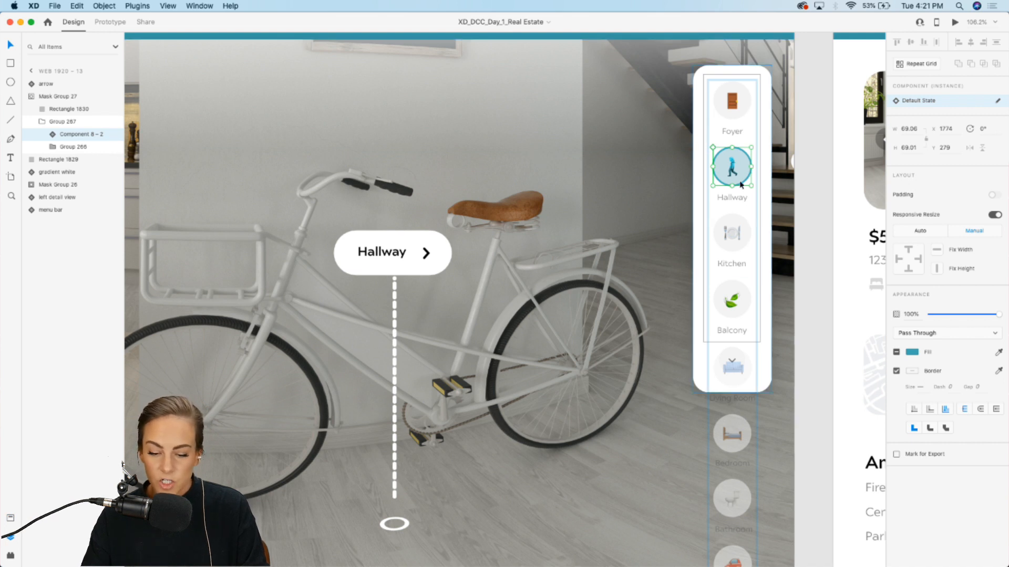
left_click_drag(739, 172, 739, 190)
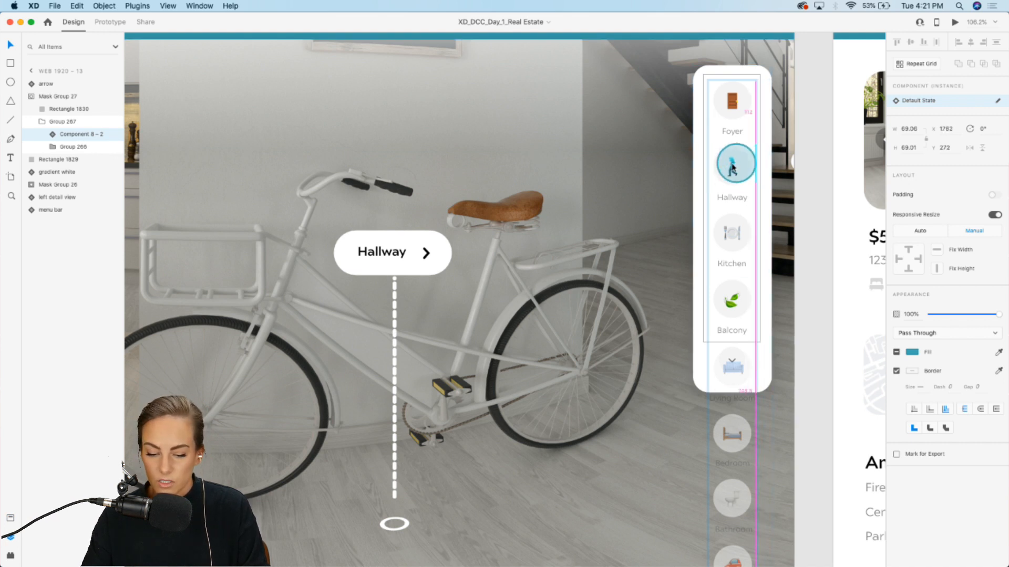
key("super+z")
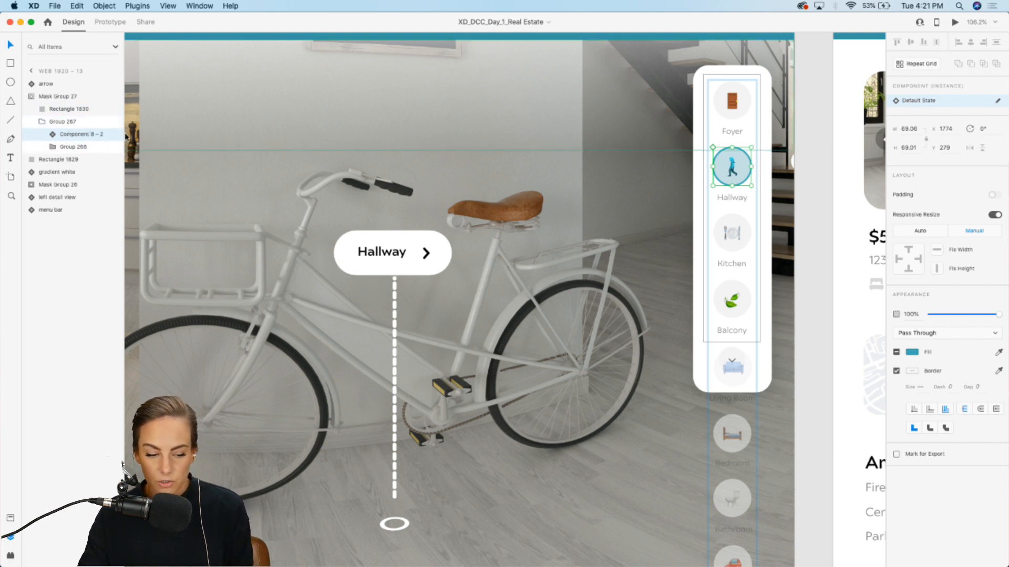
double_click(76, 135)
type("2")
key("Return")
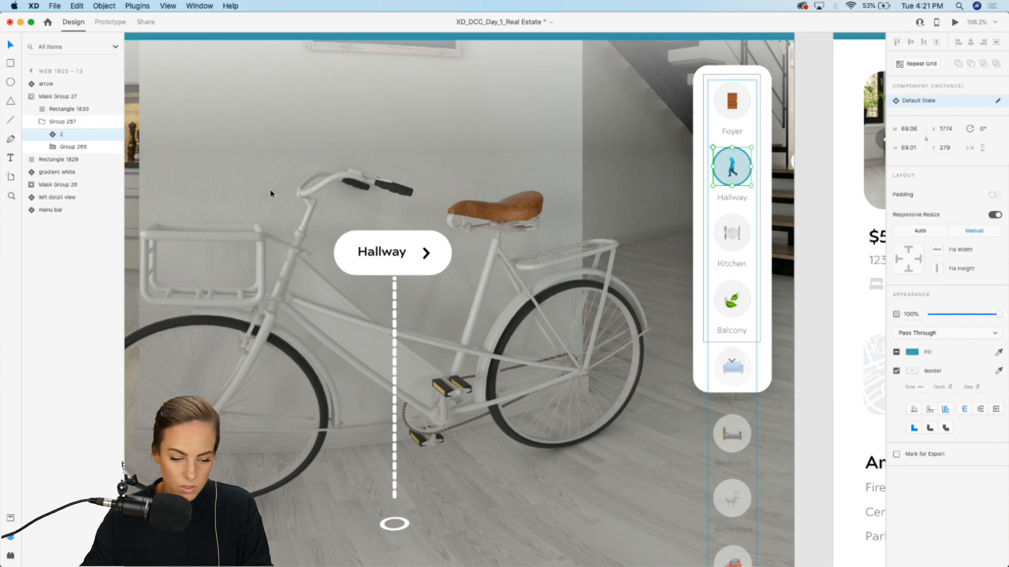
Step: Preview the prototype and tap from the foyer to the hallway to check the transition
scroll(270, 193, "down", 6)
scroll(271, 194, "left", 5)
left_click(444, 420)
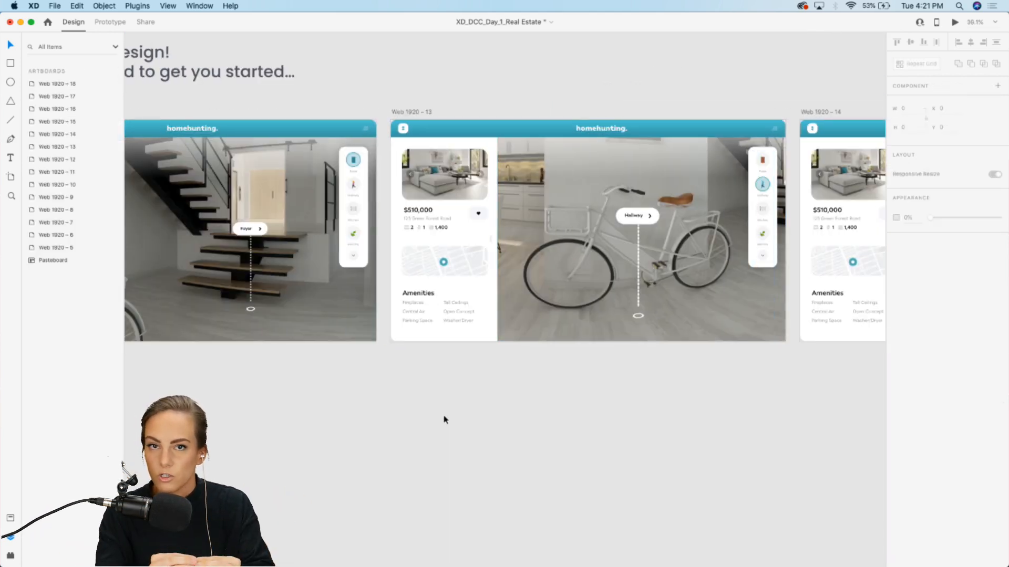
left_click(335, 337)
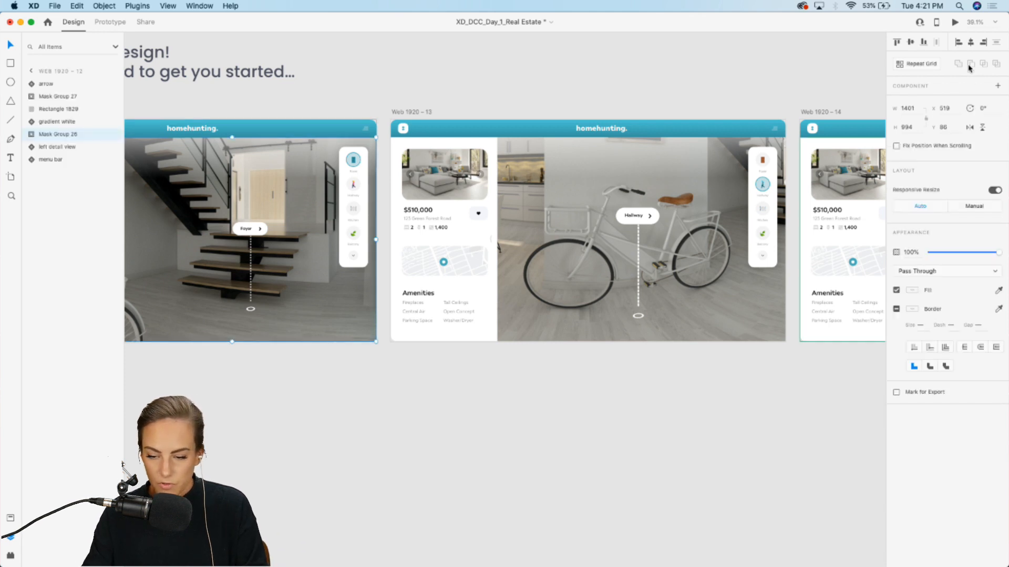
left_click(955, 22)
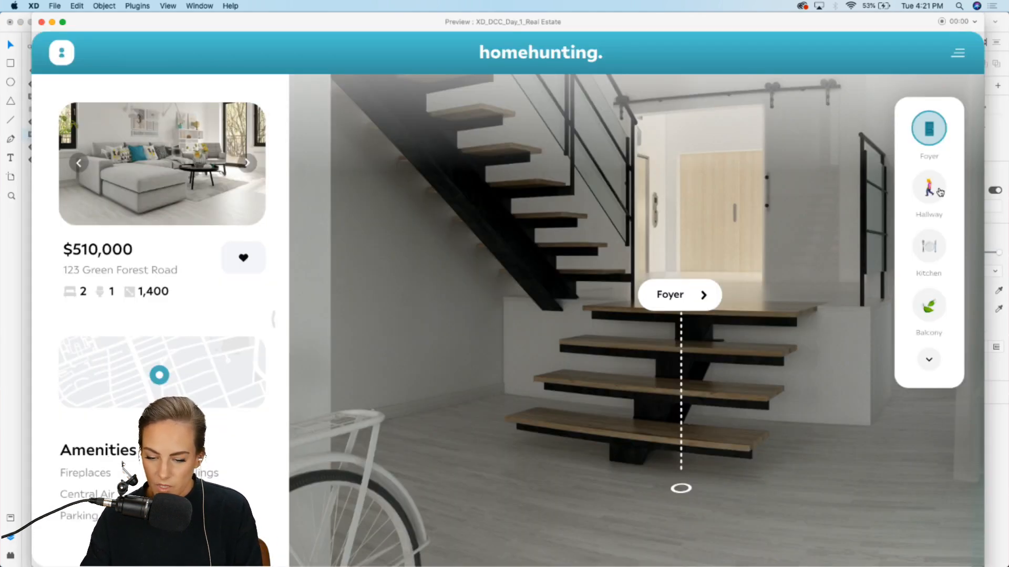
left_click(938, 192)
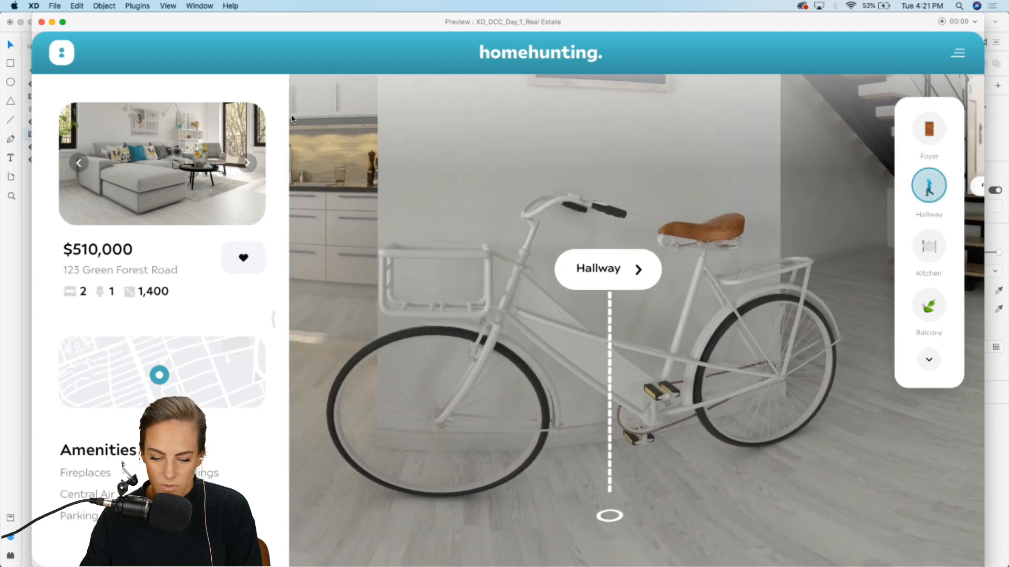
left_click(42, 22)
Step: Rename the foyer artboard's highlighted foyer icon component layer to 1
left_click(509, 396)
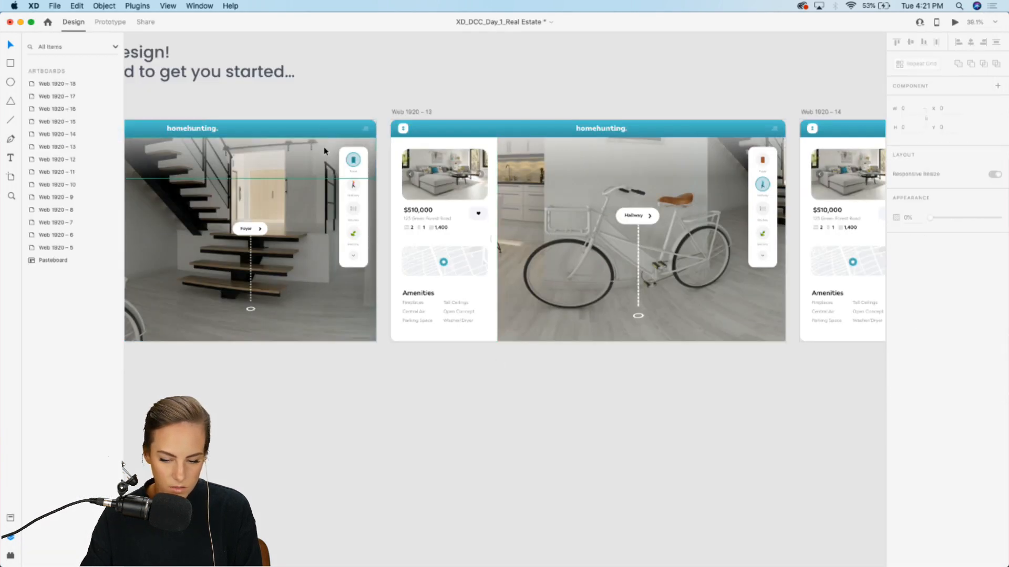
scroll(324, 151, "up", 5)
double_click(393, 227)
double_click(395, 227)
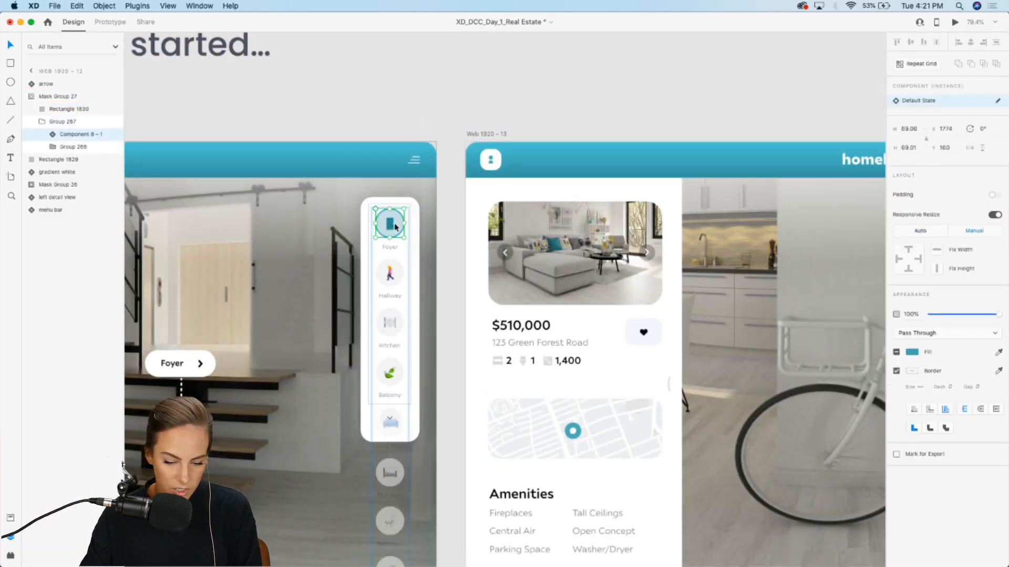
double_click(79, 134)
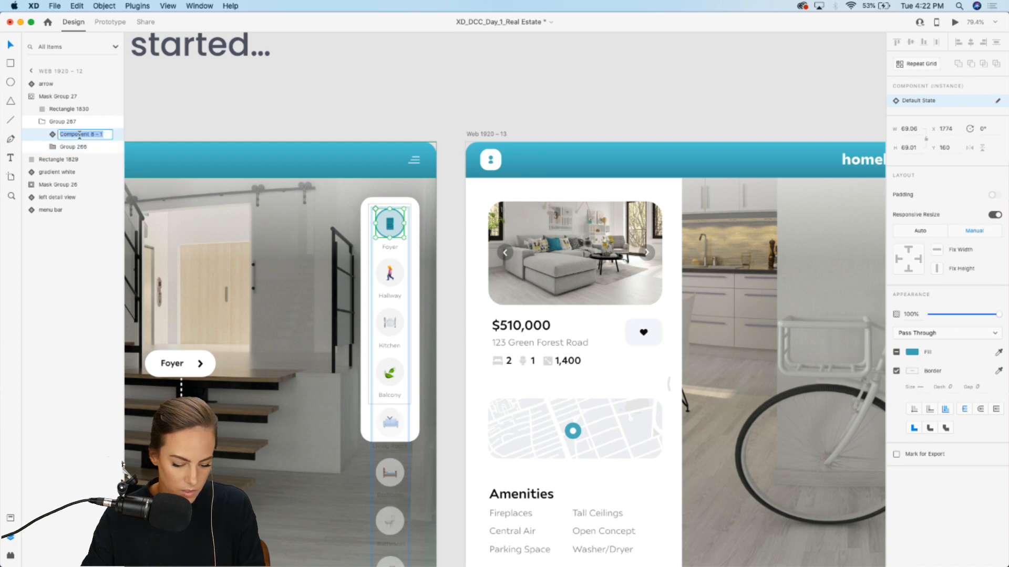
left_click(325, 68)
Step: Preview the prototype again and tap from the foyer to the hallway
left_click(955, 22)
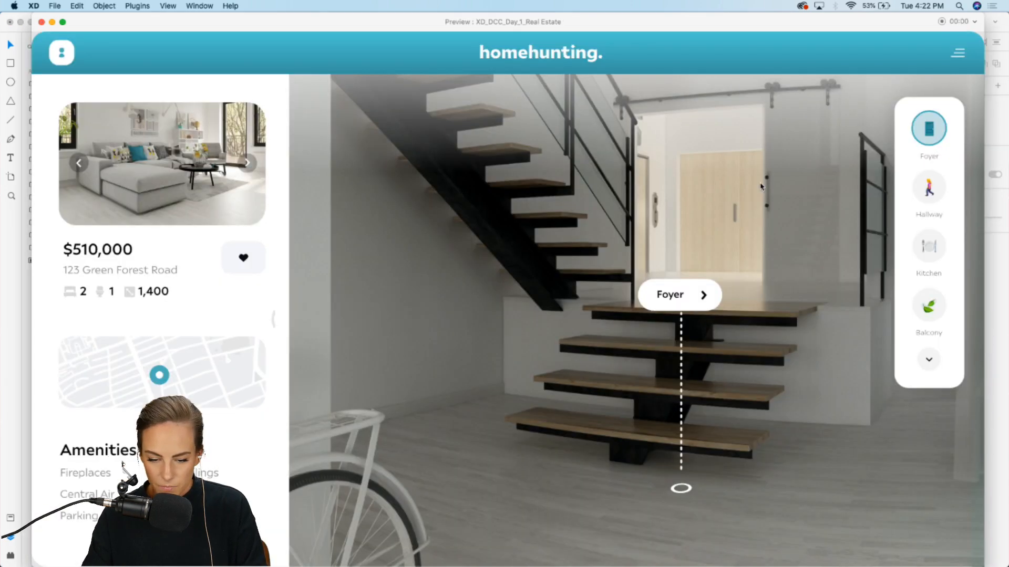
left_click(930, 195)
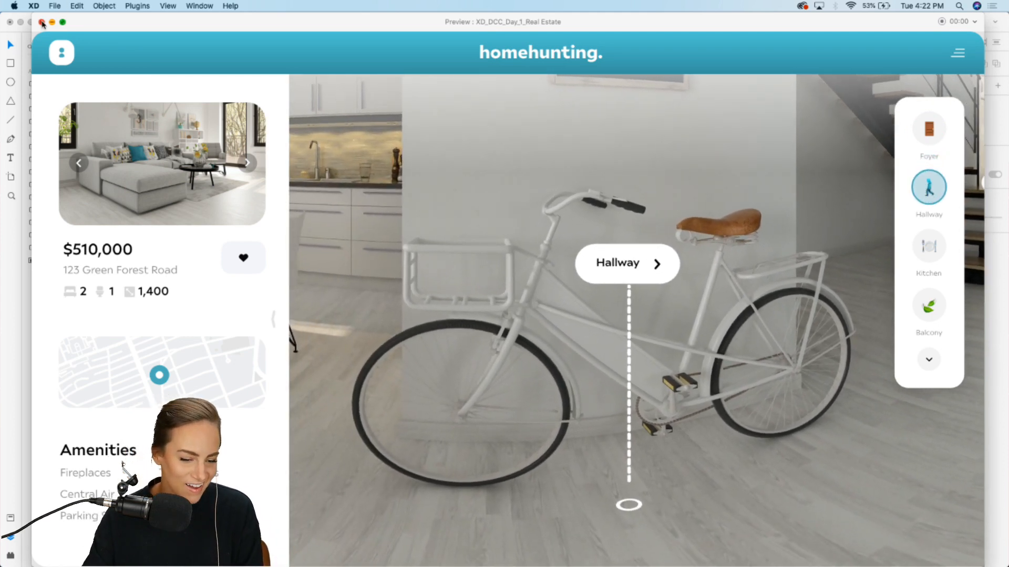
left_click(41, 21)
Step: Preview the prototype with recording started and play the foyer-to-hallway transition
scroll(656, 91, "right", 15)
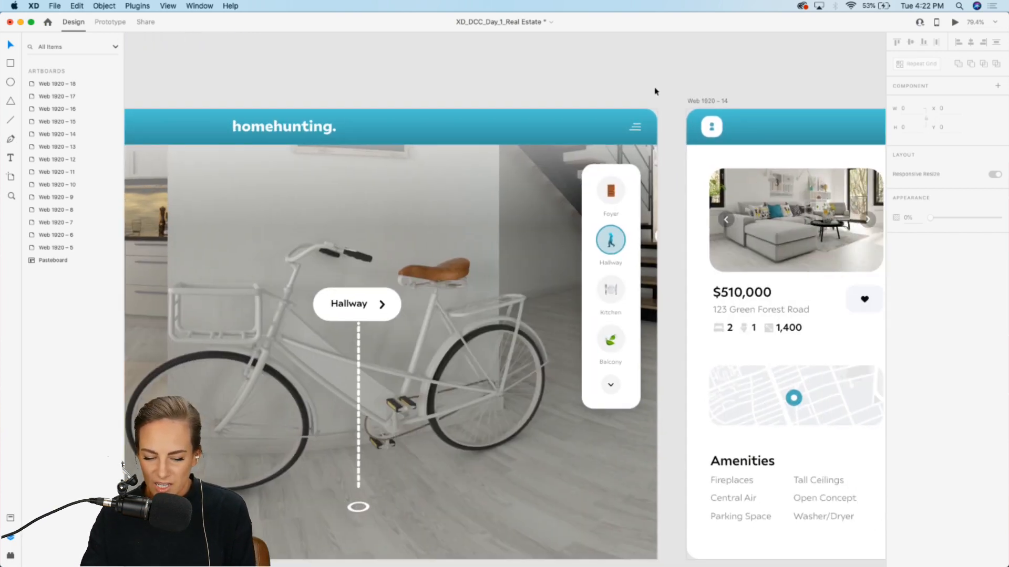
scroll(655, 91, "right", 10)
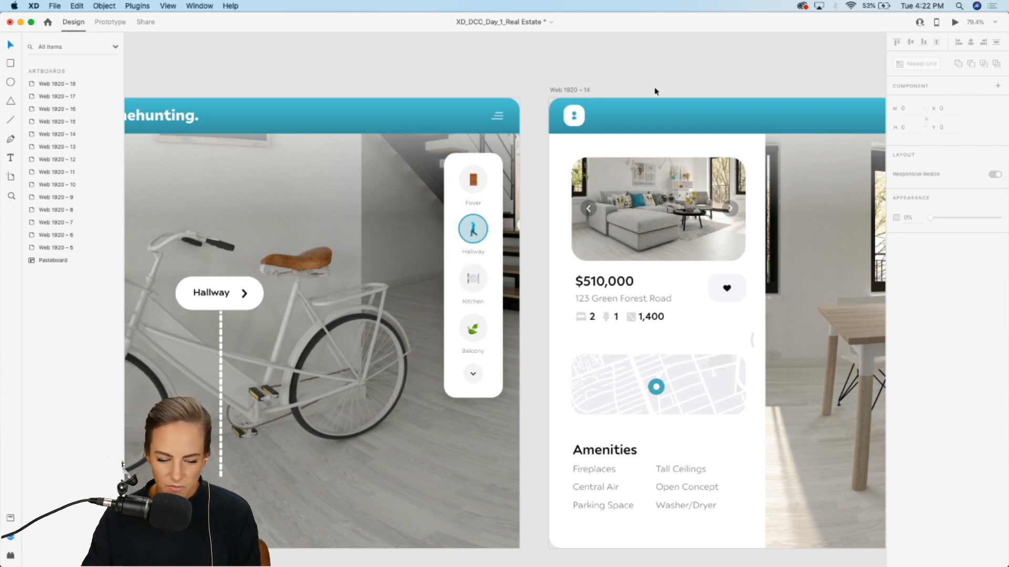
scroll(655, 92, "down", 3)
scroll(656, 92, "down", 2)
scroll(655, 91, "left", 15)
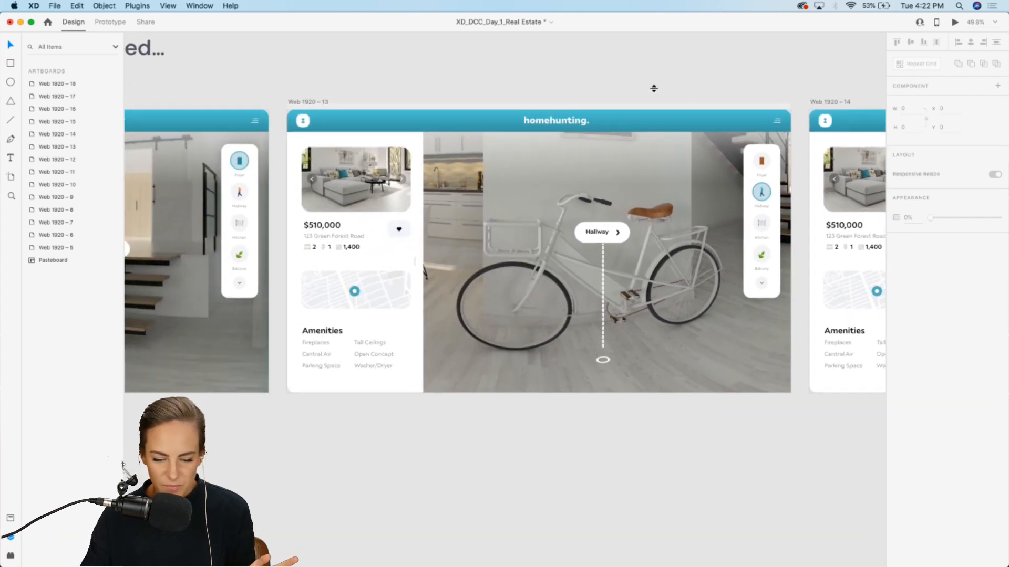
scroll(655, 91, "left", 10)
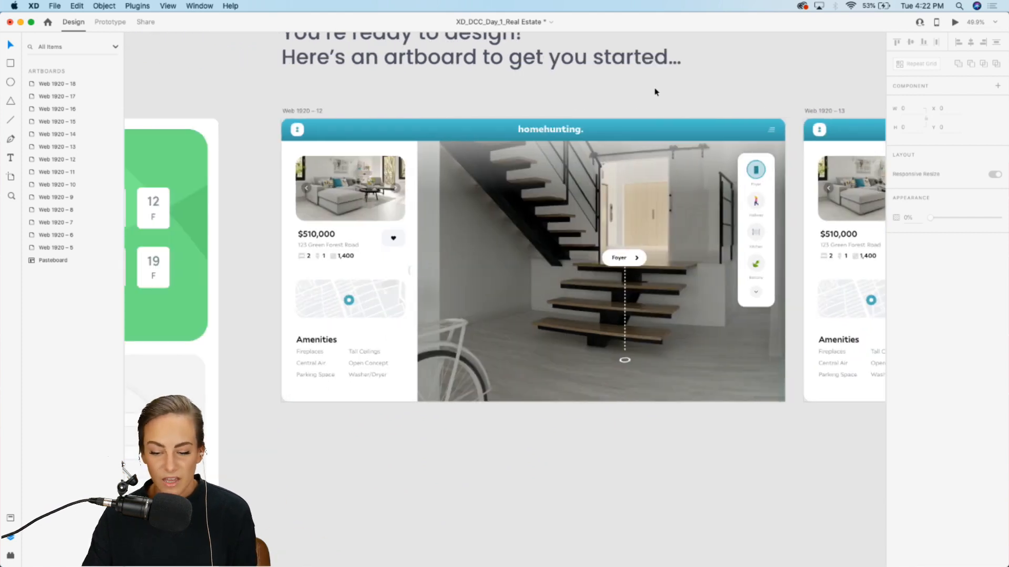
left_click(955, 24)
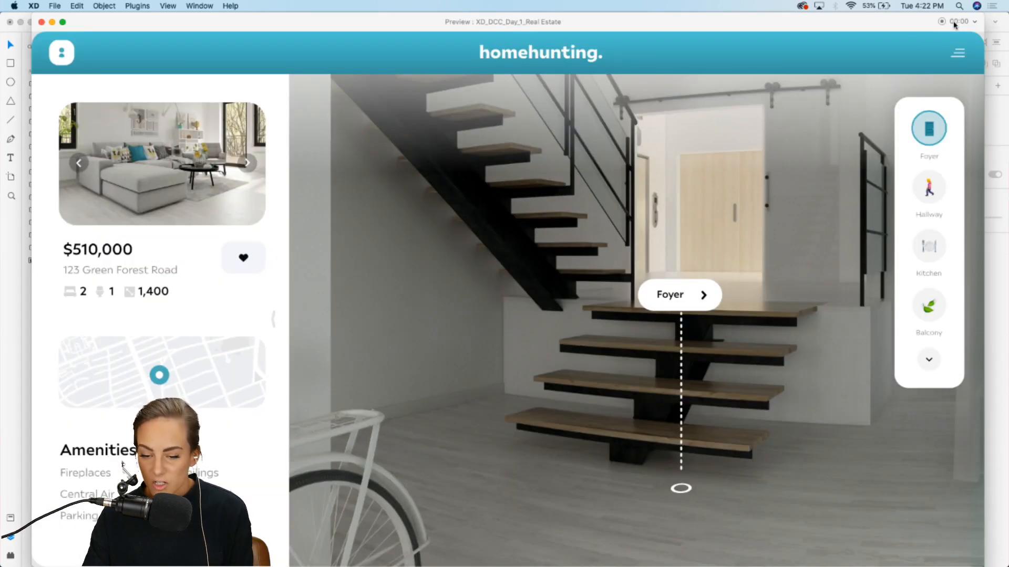
left_click(941, 22)
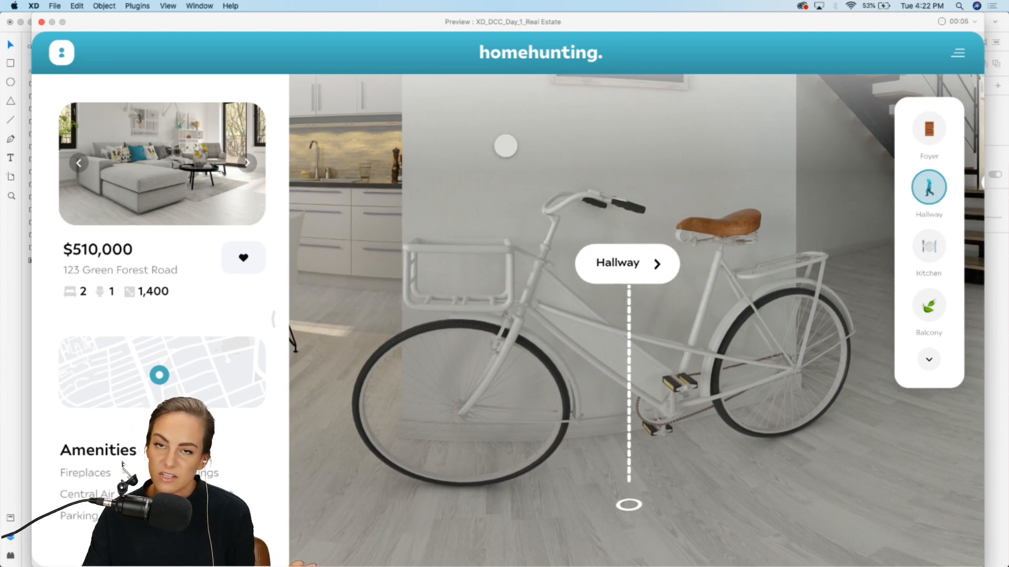
left_click(42, 22)
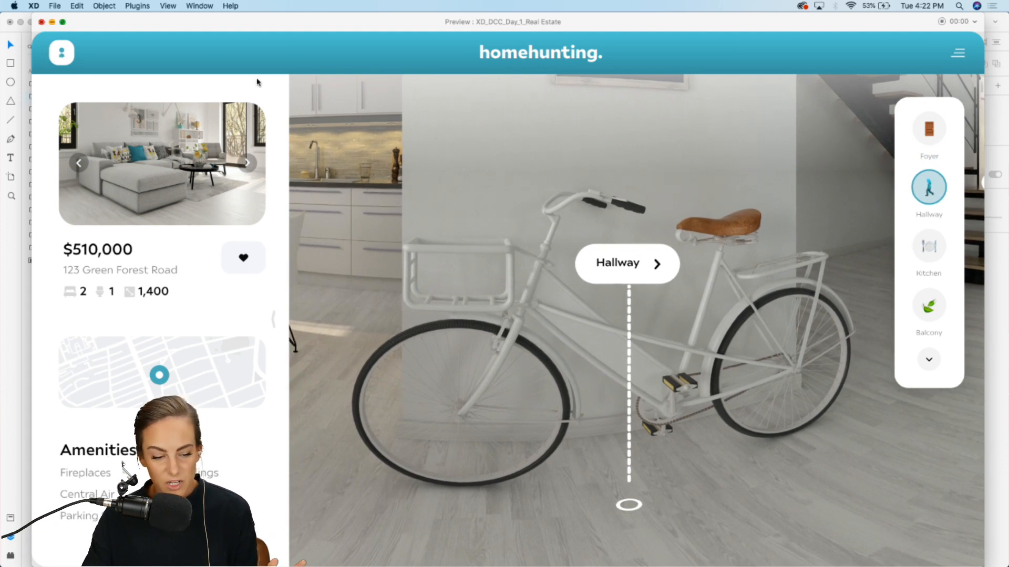
key("Escape")
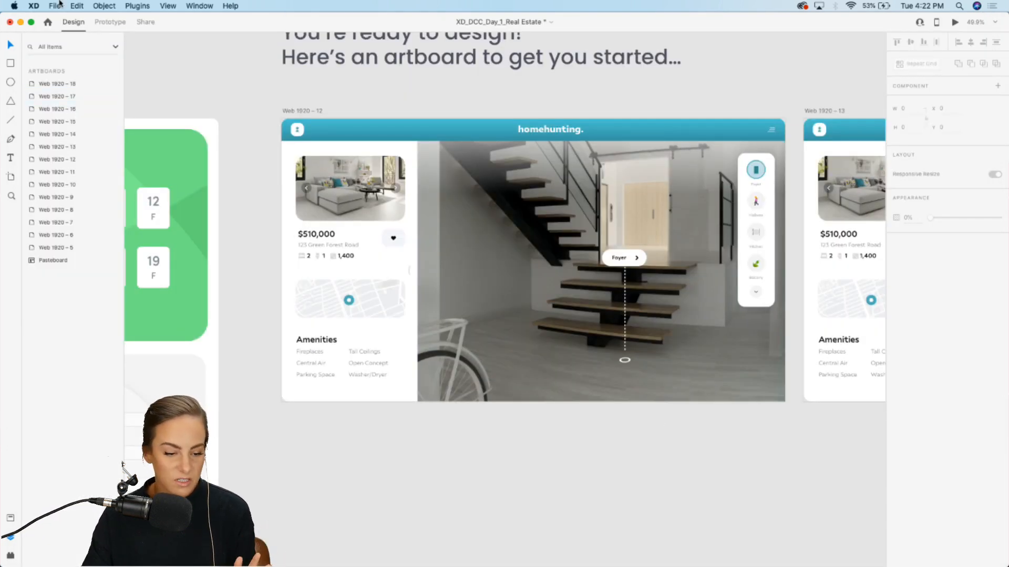
left_click(313, 112)
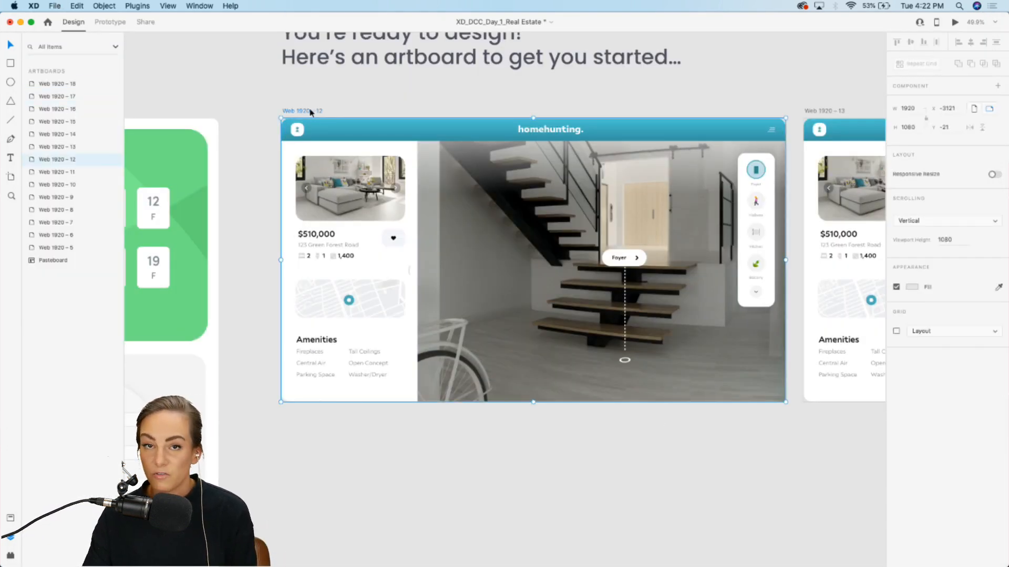
left_click(54, 5)
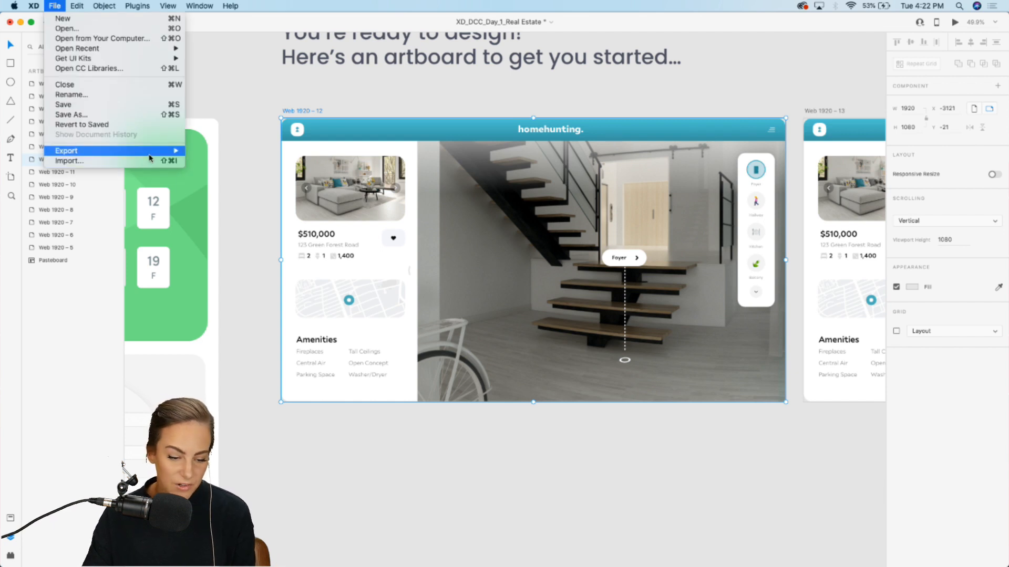
mouse_move(168, 151)
left_click(219, 166)
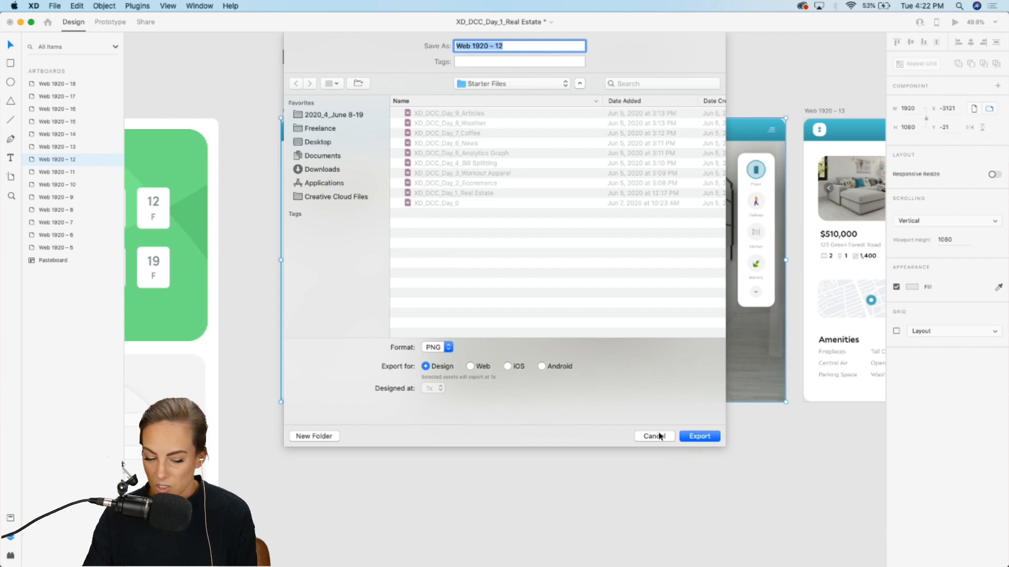
left_click(653, 437)
Step: Cancel the PNG export and open the Adobe XD Daily Creative Challenge June 8-19 project on the Behance profile to view it
left_click(620, 553)
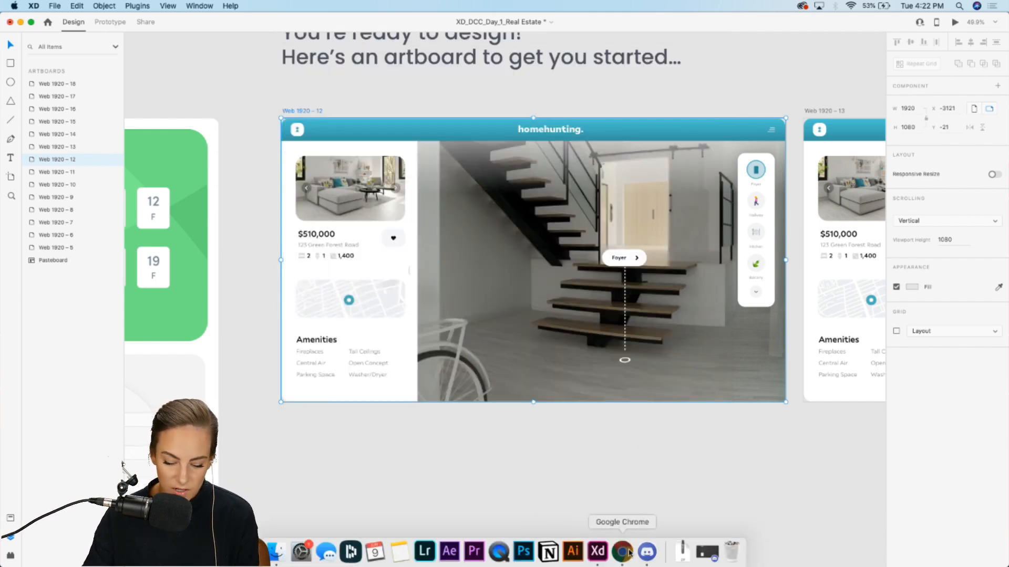
left_click(202, 27)
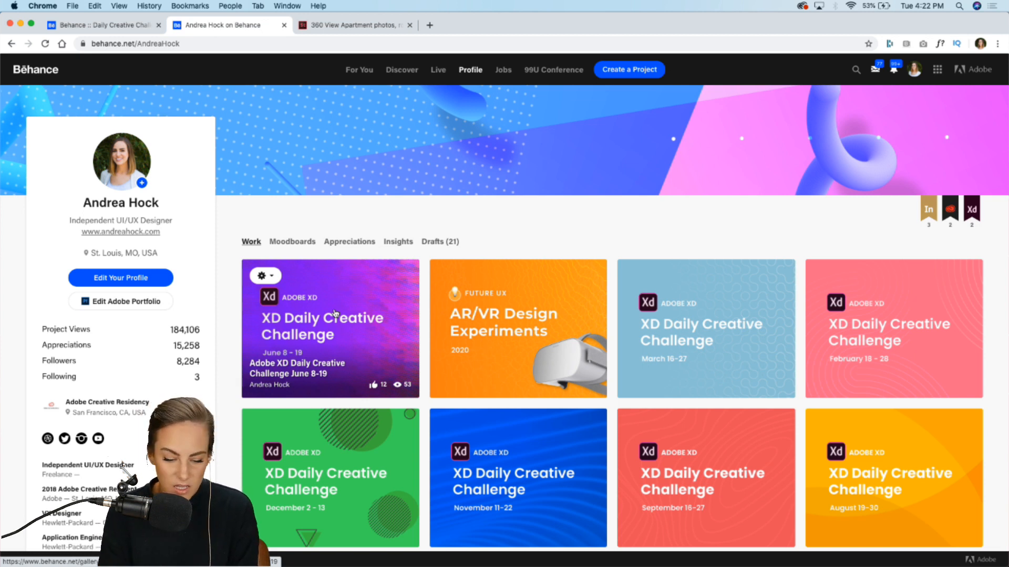
left_click(335, 313)
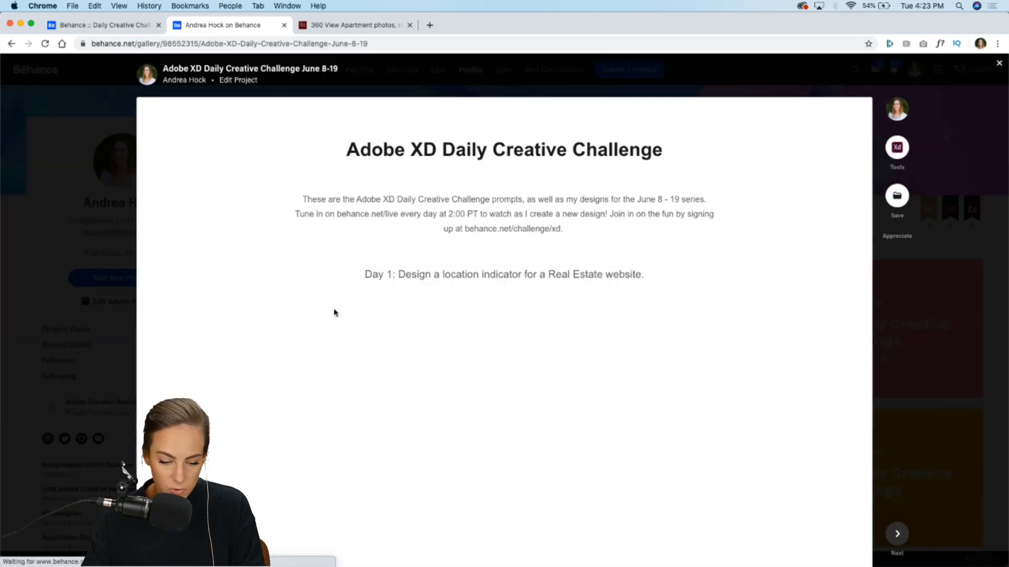
scroll(626, 280, "down", 1)
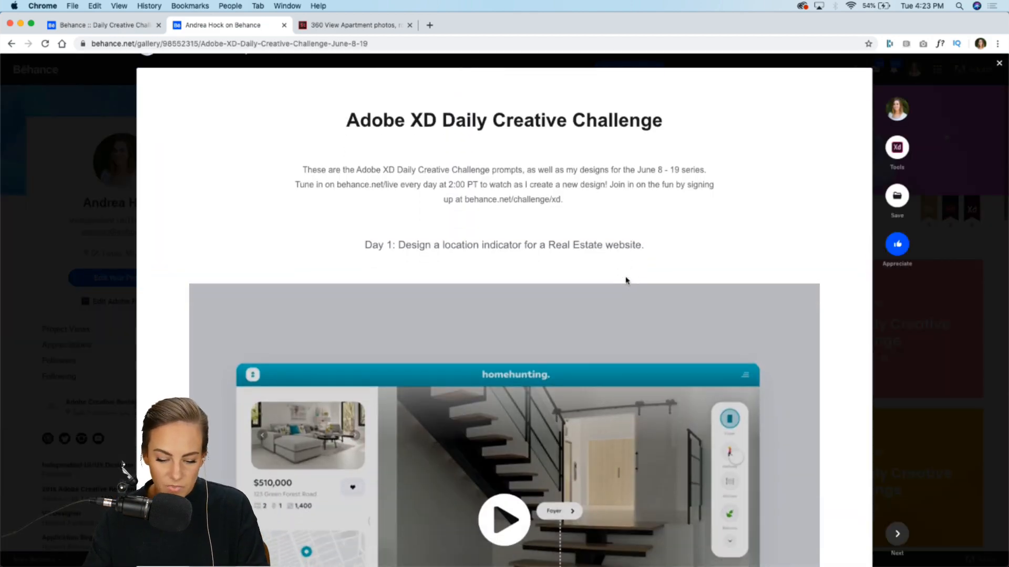
Step: Close the project view and open the June 8-19 challenge project in the Behance project editor
left_click(89, 156)
left_click(265, 276)
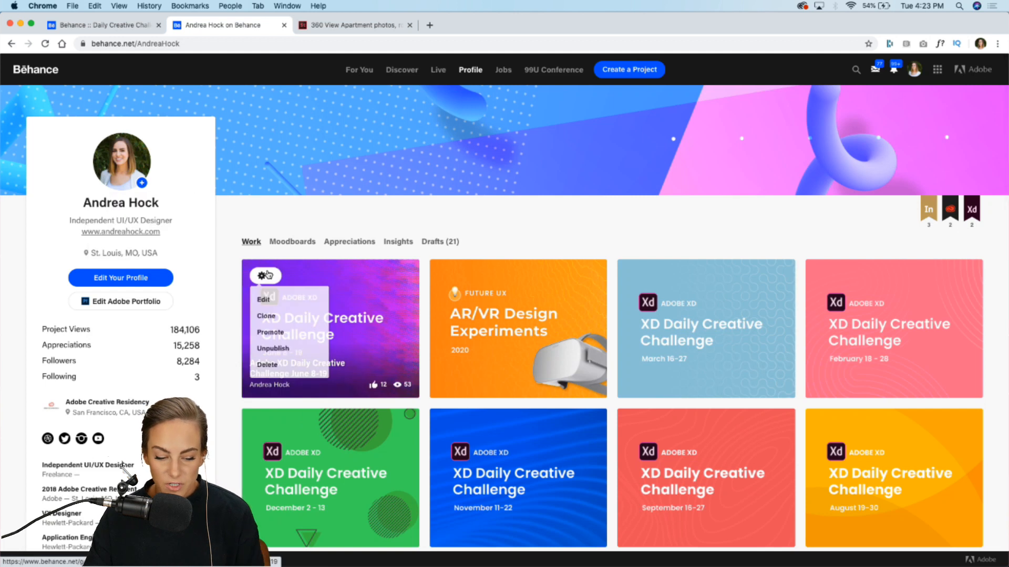
left_click(265, 304)
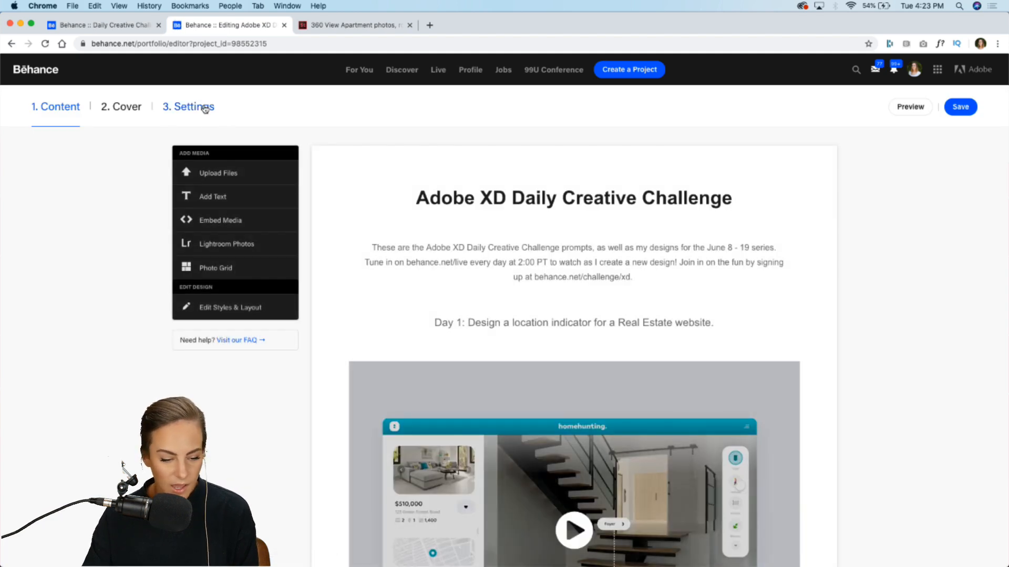
Step: Review the project's Basic Info and Discoverability settings, including the XDDAILYCHALLENGE tag, and save the settings
left_click(204, 108)
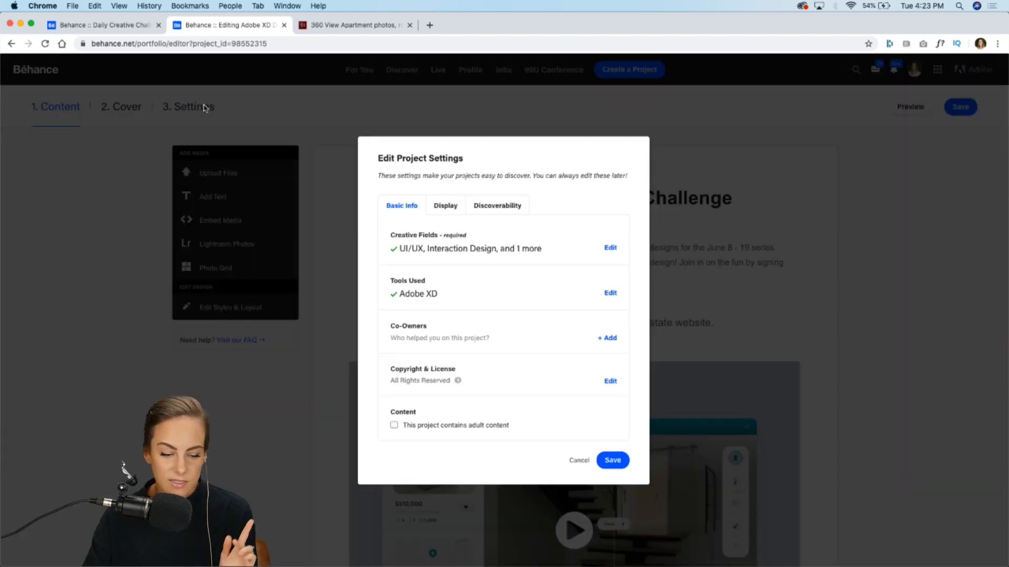
left_click(505, 210)
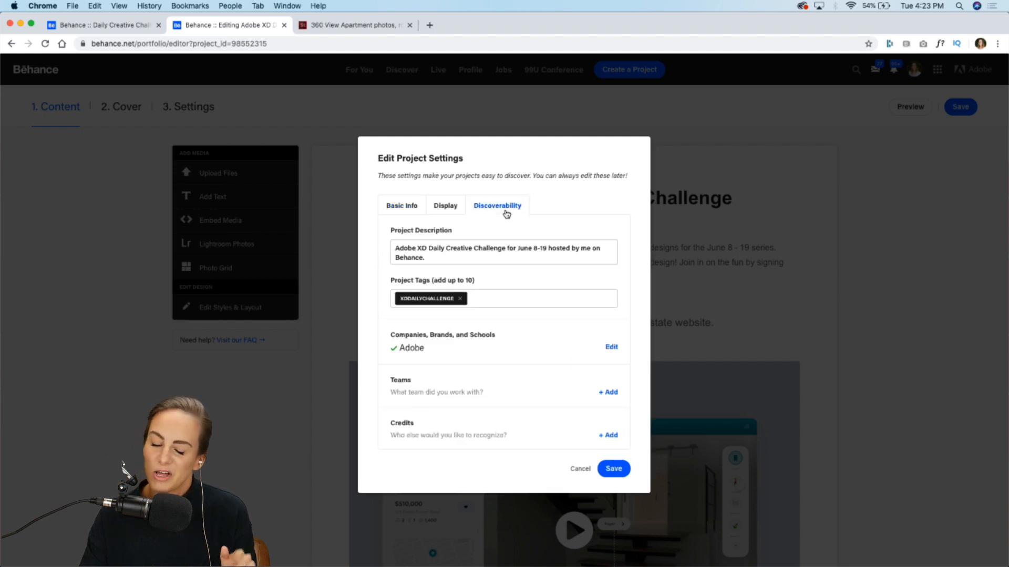
left_click(408, 302)
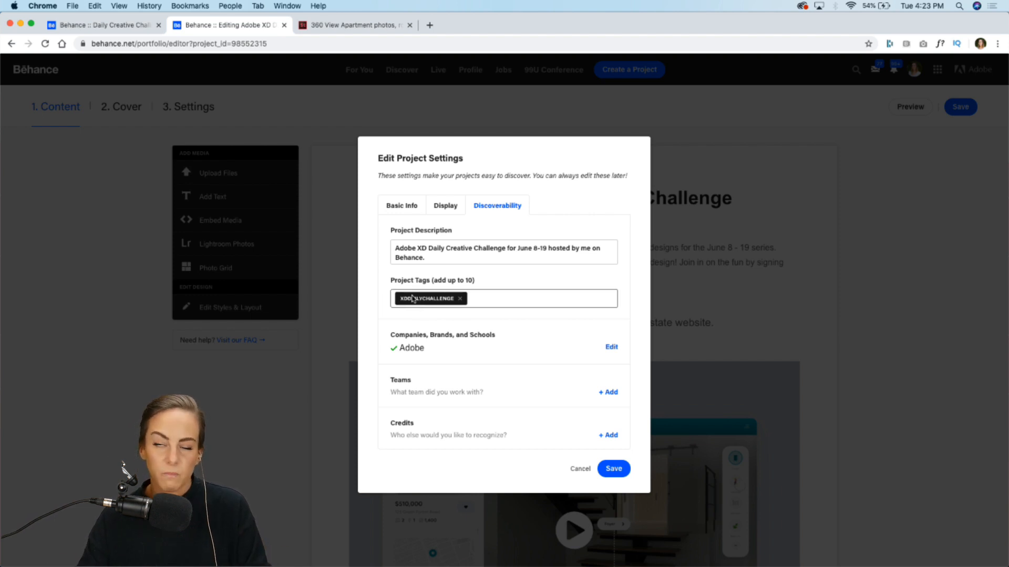
left_click(405, 205)
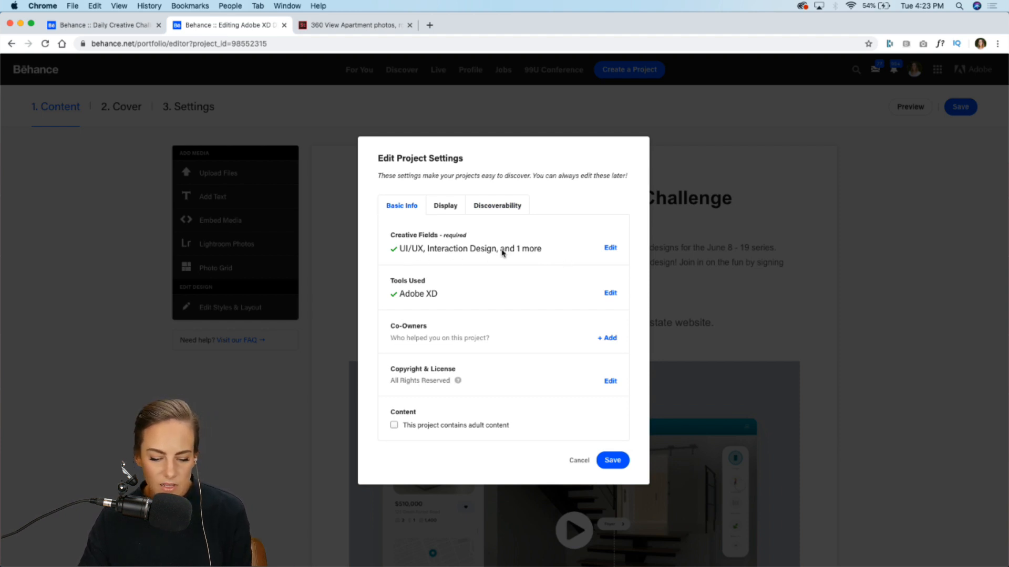
left_click(481, 209)
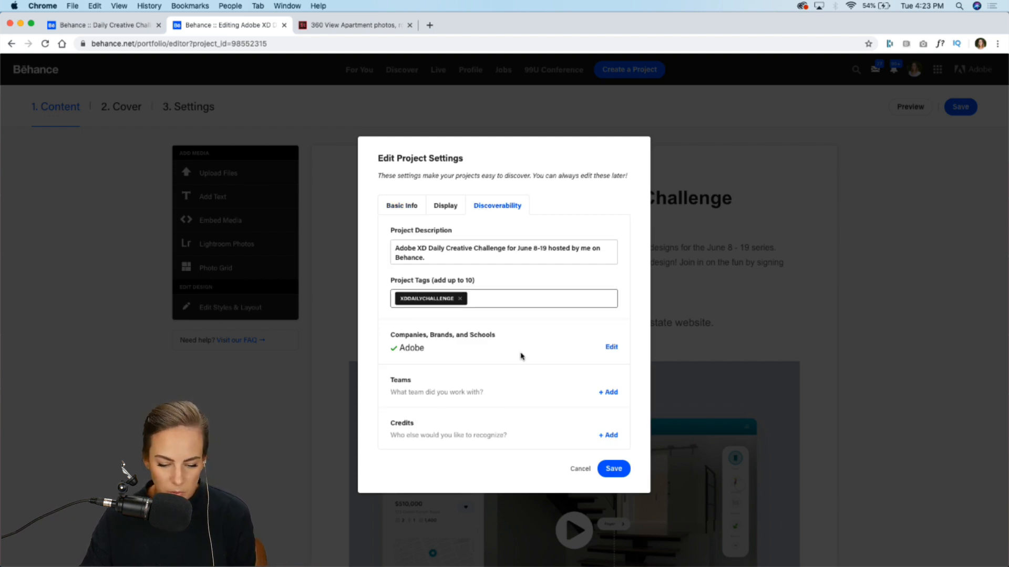
left_click(613, 469)
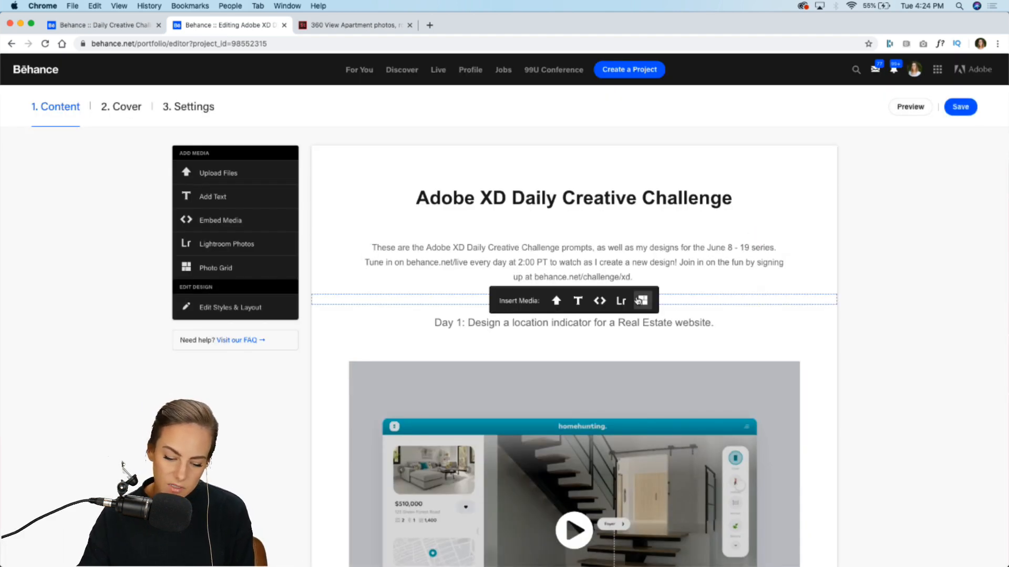
Step: Scroll through the project content, leave the editor for the Behance profile, and switch back to XD
scroll(636, 294, "down", 3)
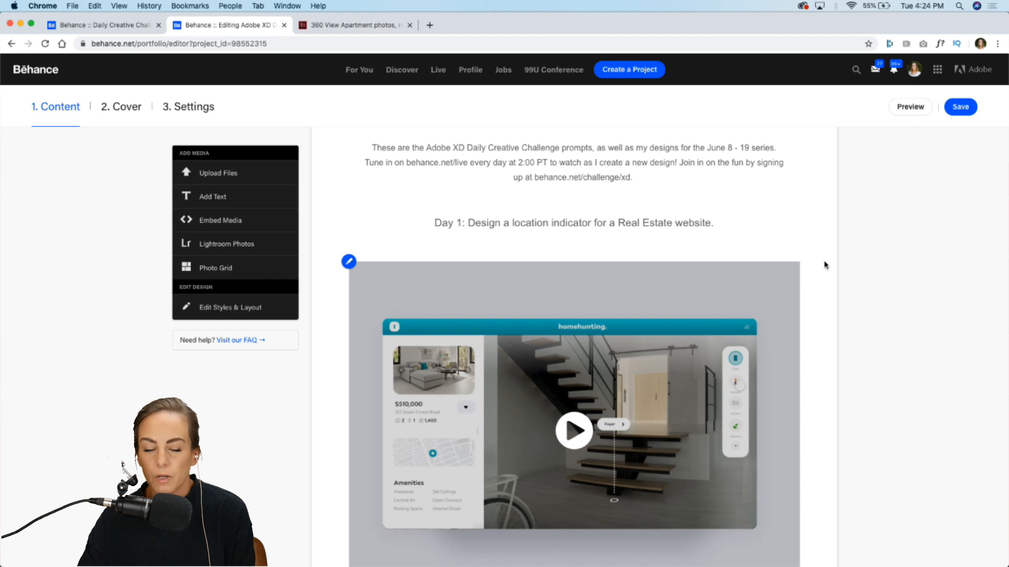
scroll(824, 265, "down", 3)
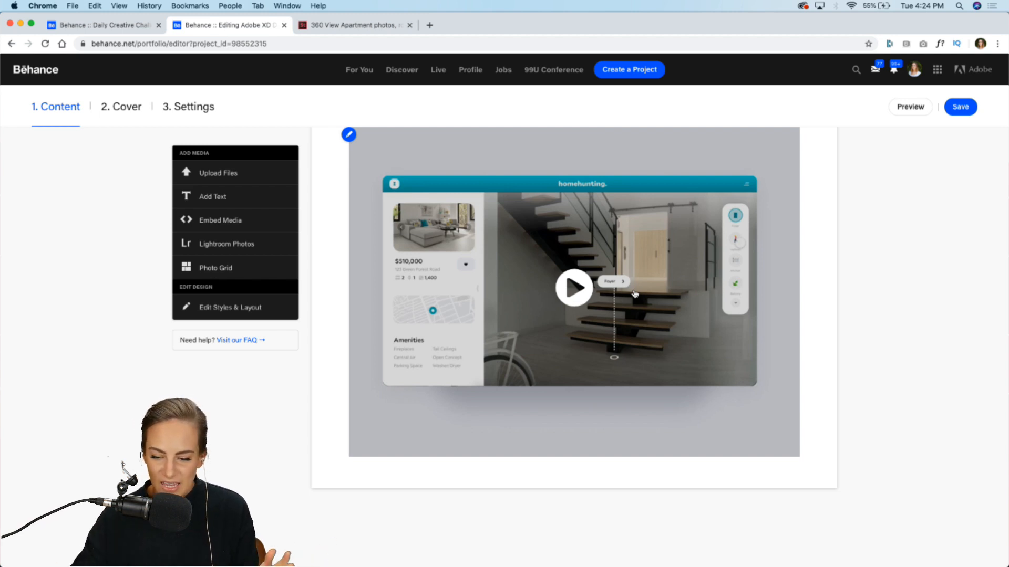
left_click(960, 107)
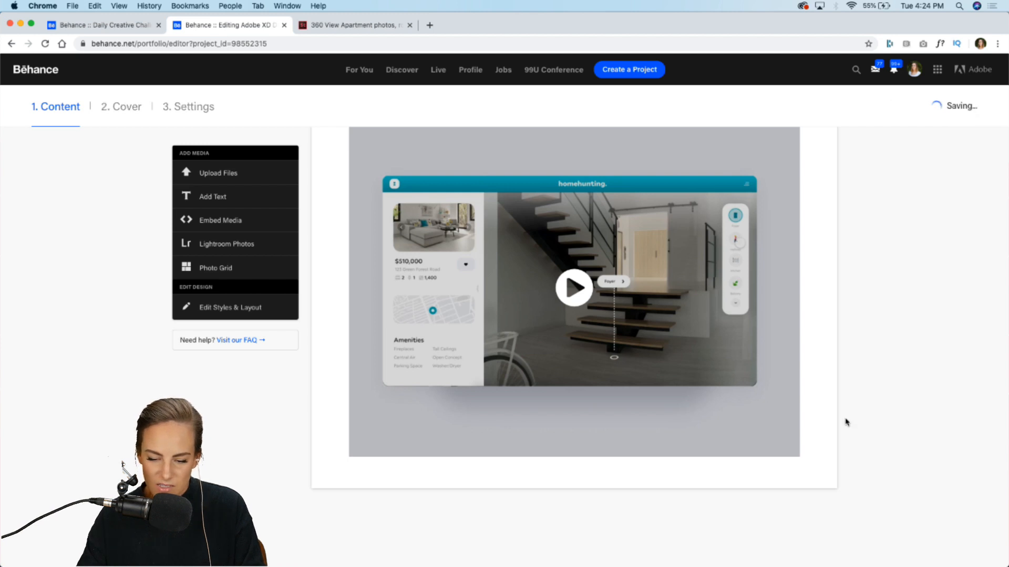
left_click(915, 70)
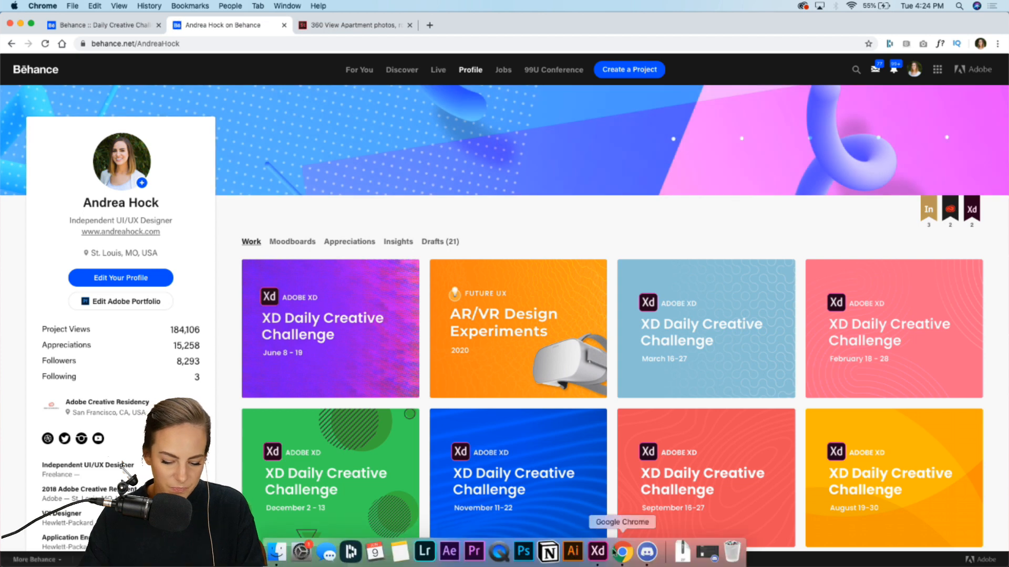
left_click(597, 550)
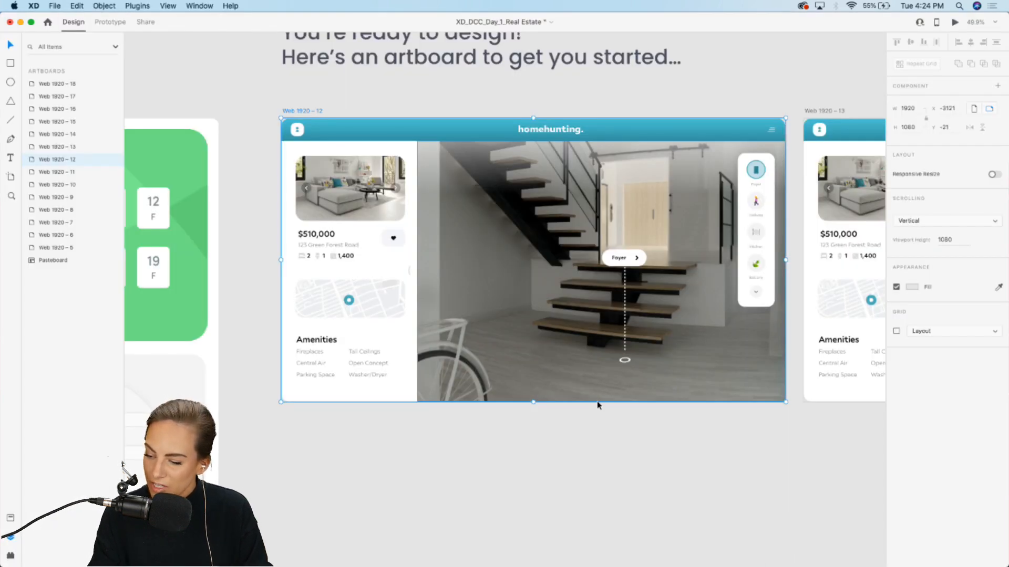